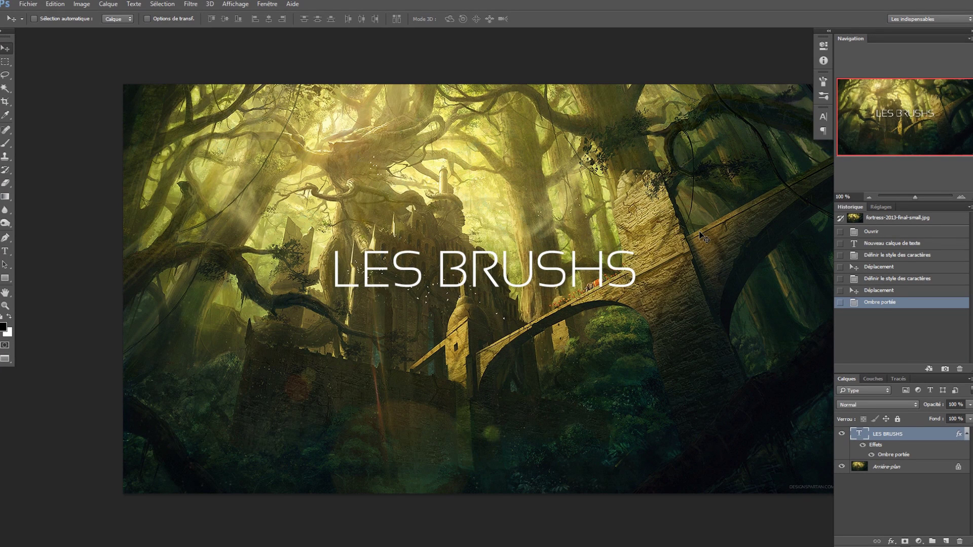
key(ctrl+shift+alt+n)
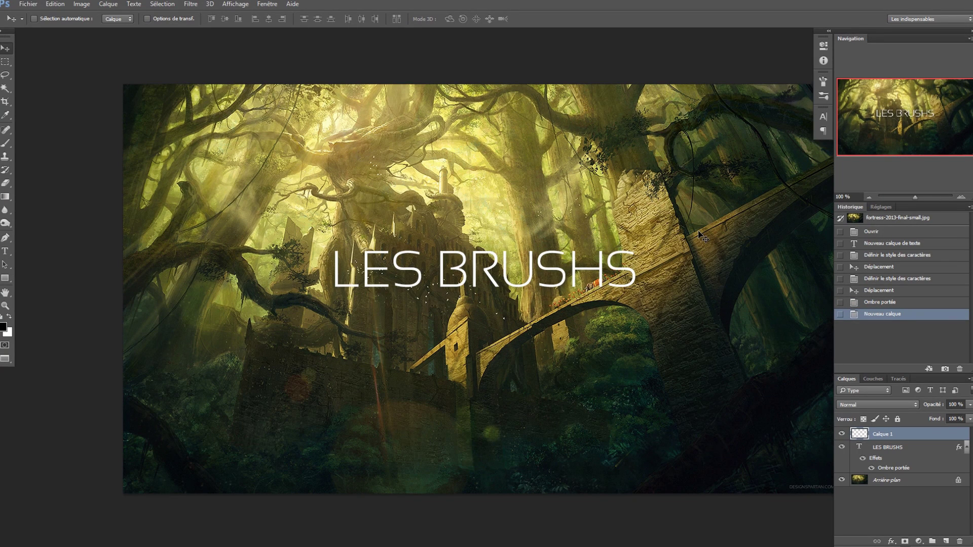
click(6, 143)
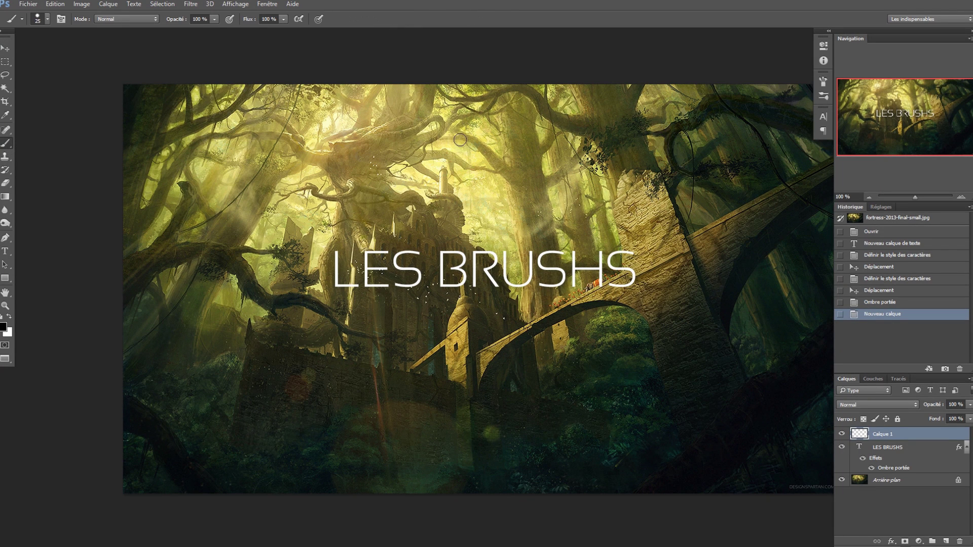
key(ctrl+z)
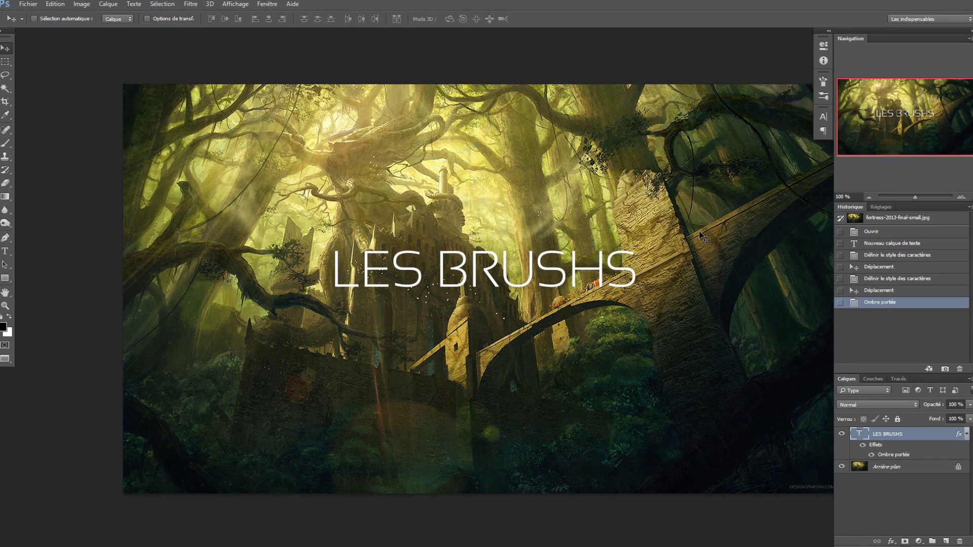
Add an empty layer above the LES BRUSHS text layer and browse the Brush tool's preset list.
key(ctrl+shift+alt+n)
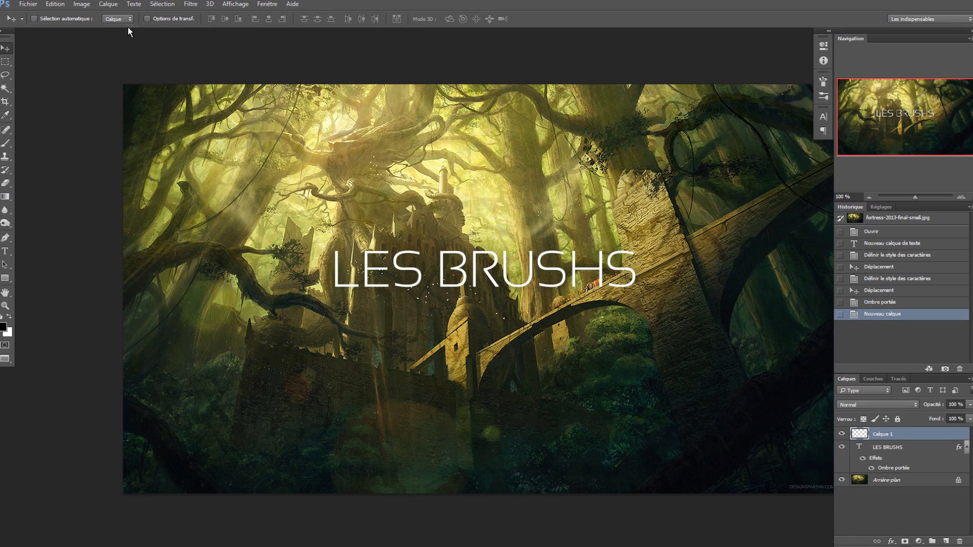
click(7, 144)
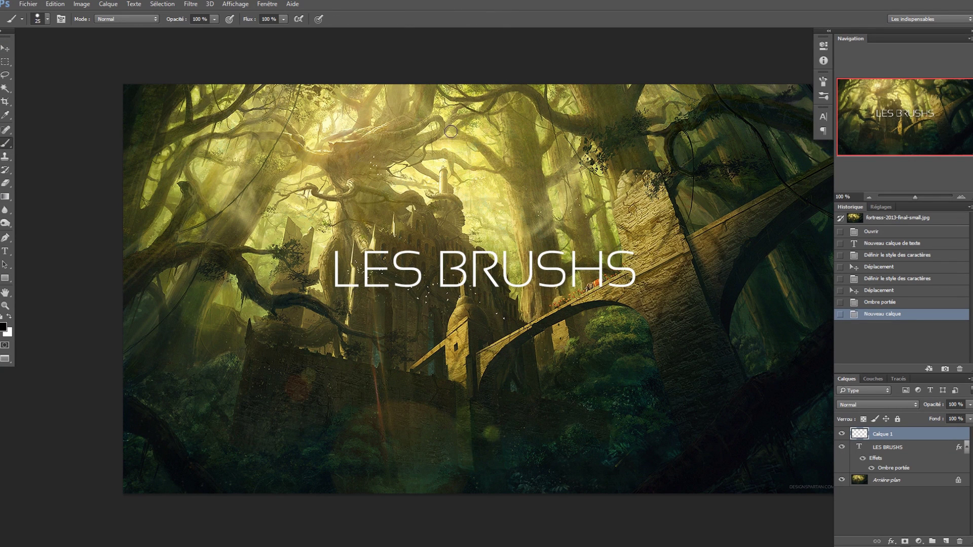
right_click(426, 155)
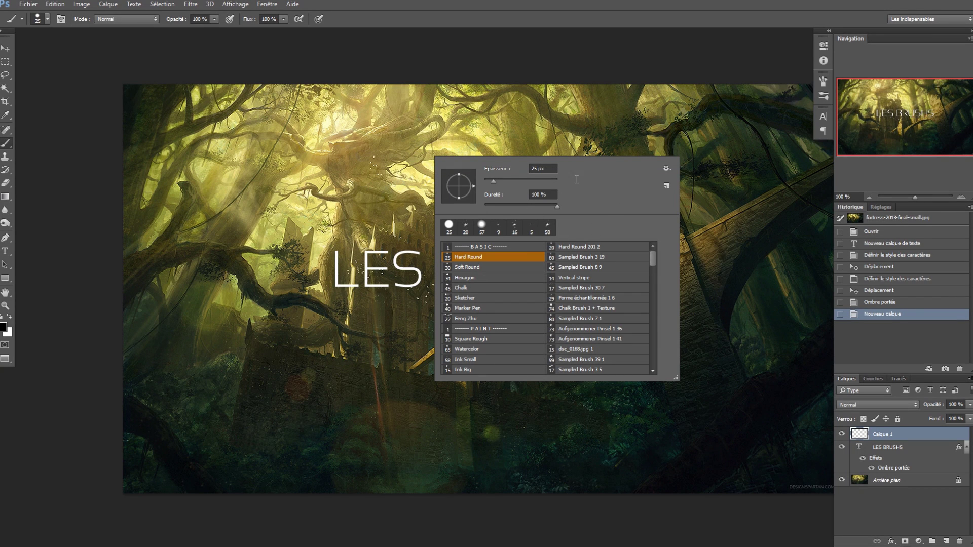
mouse_move(651, 260)
mouse_down()
mouse_move(658, 361)
mouse_move(654, 246)
mouse_up()
click(548, 16)
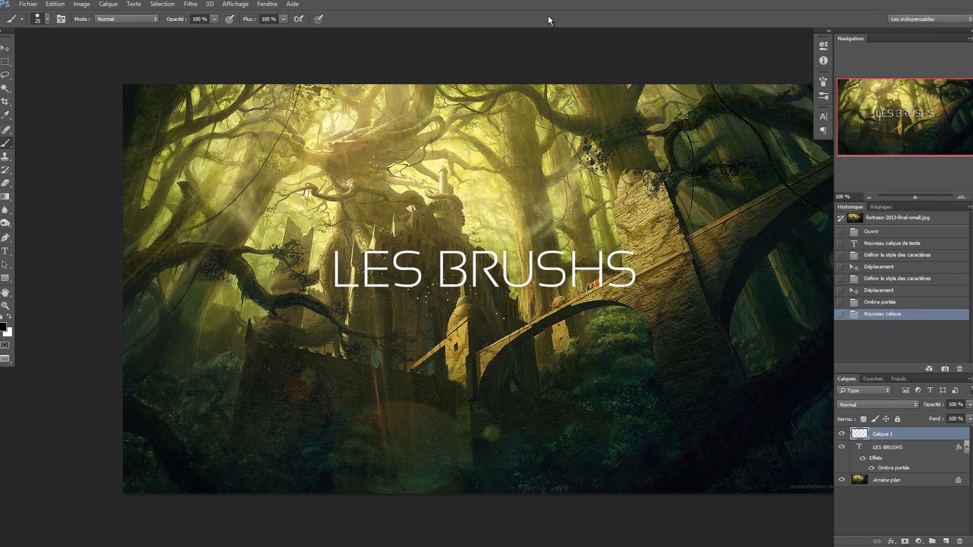
Switch to Chrome and read the enlarged JonasDeRo brush guide on deviantART, from the Basic to the Environment, Special and Guides categories.
key(alt+Tab)
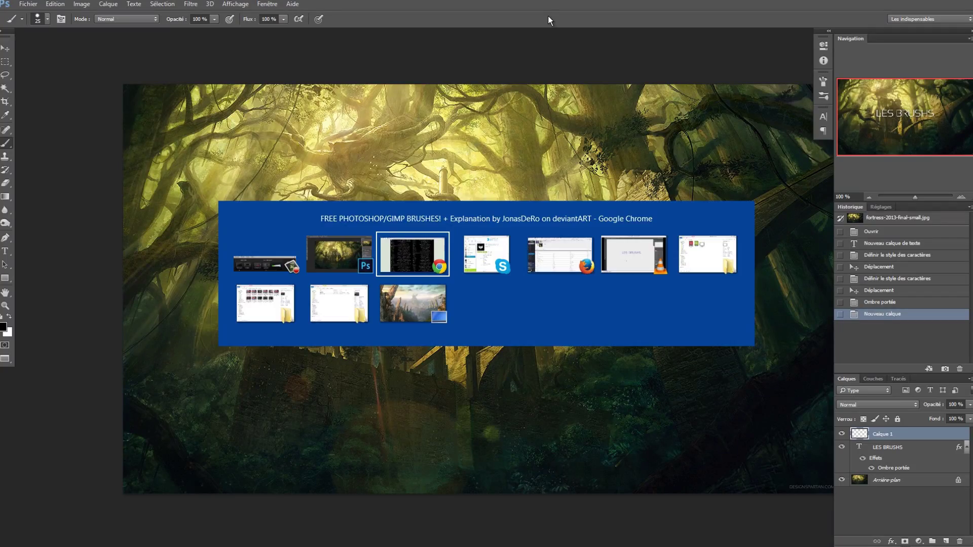
scroll(582, 134, up, 6)
click(588, 143)
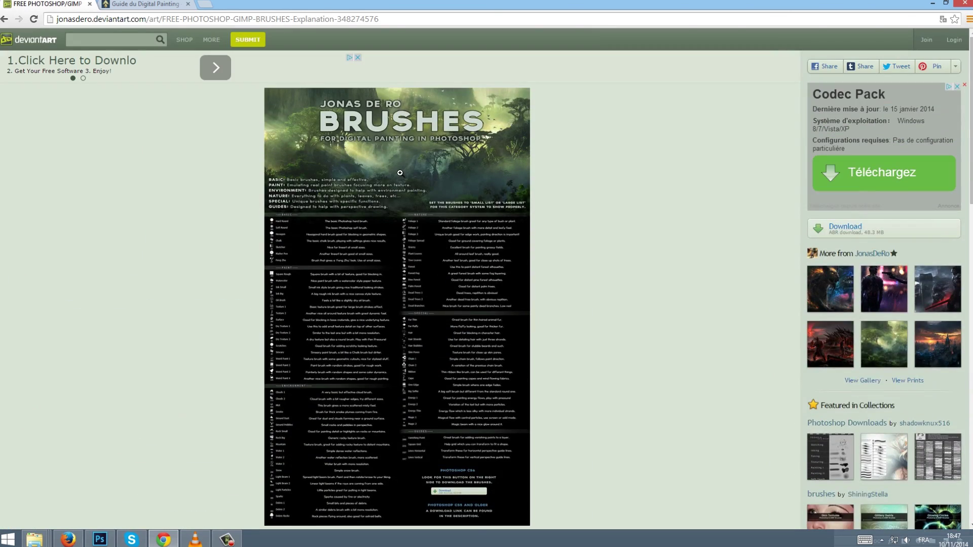
click(390, 155)
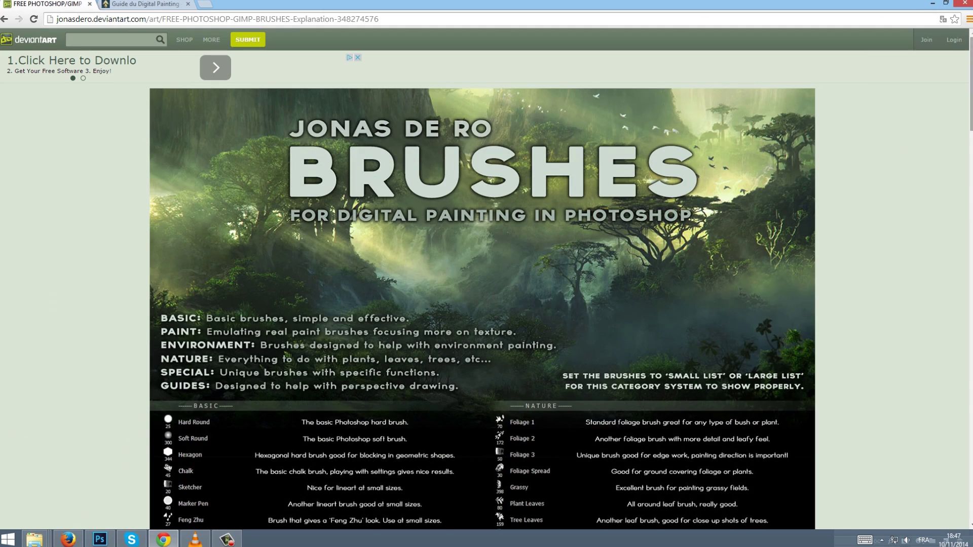
scroll(913, 149, down, 3)
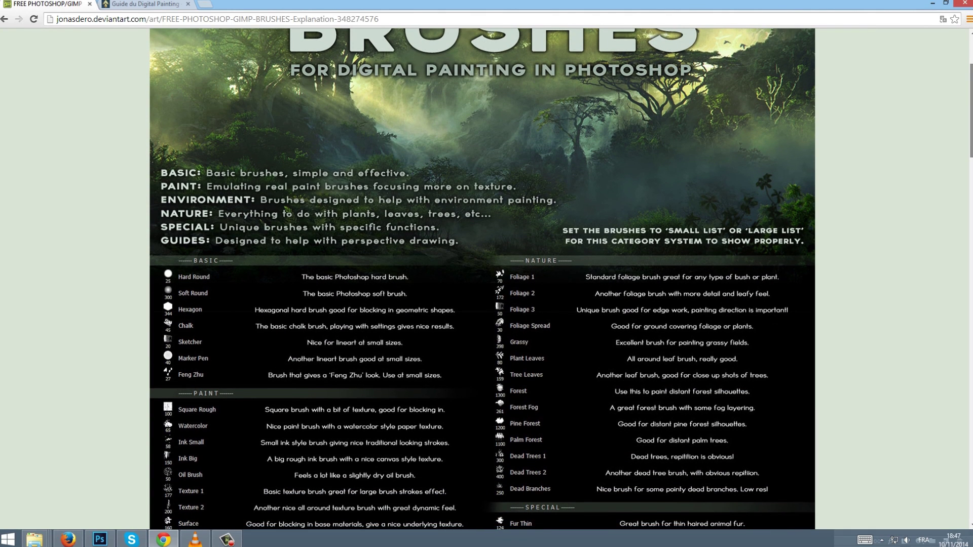
scroll(481, 279, down, 1)
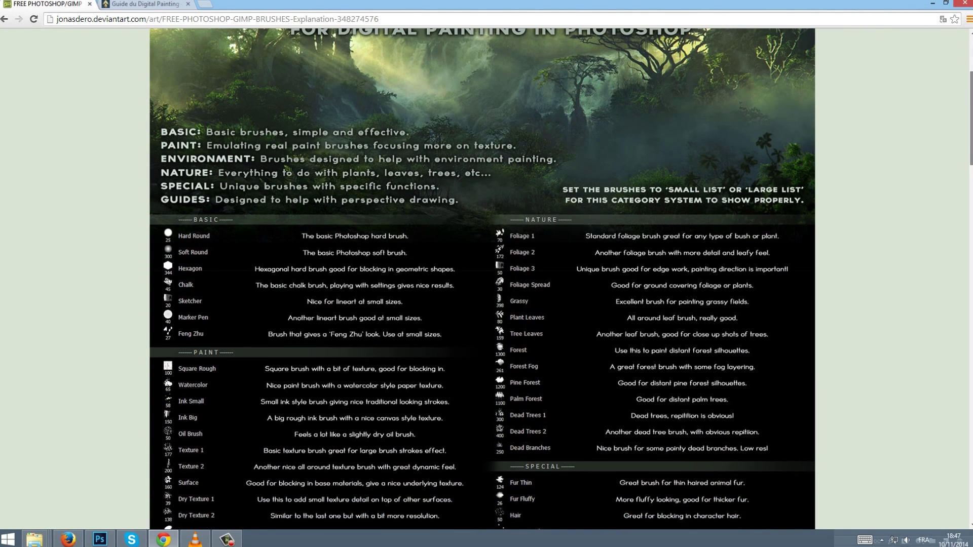
scroll(482, 279, down, 2)
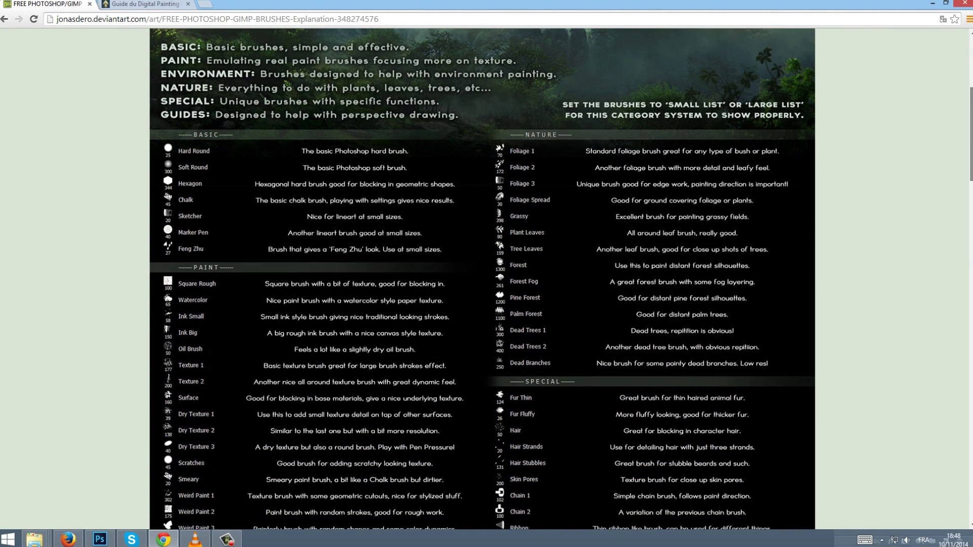
scroll(482, 278, down, 1)
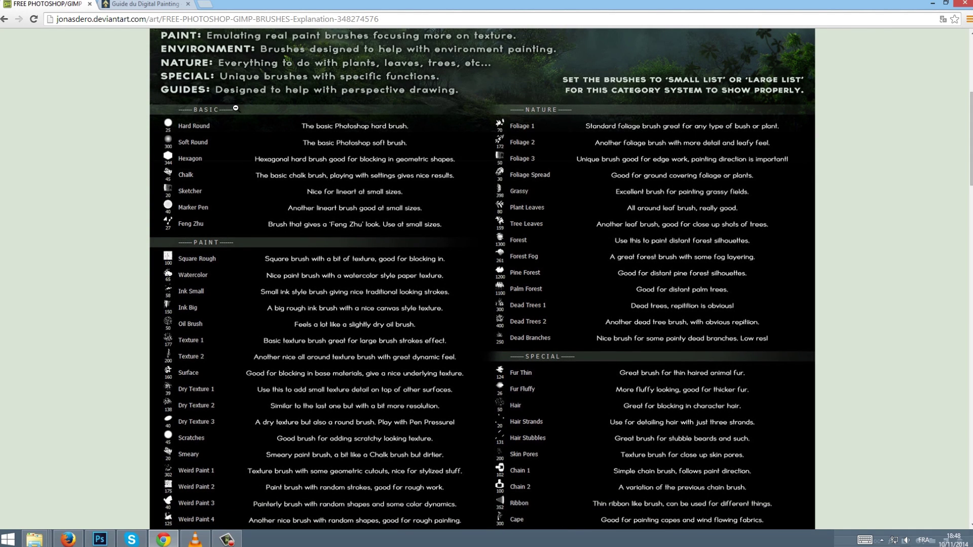
scroll(527, 143, down, 4)
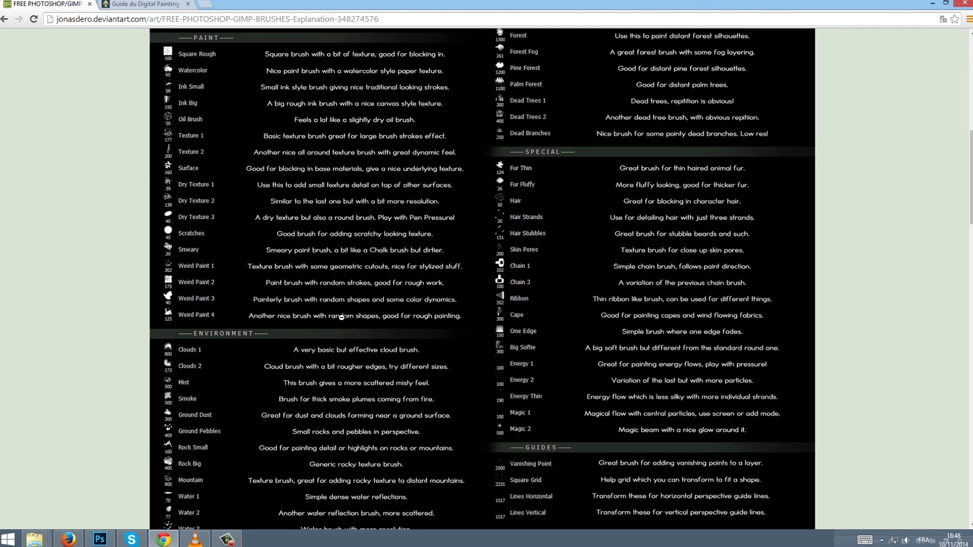
Close the enlarged guide and locate the brush set's download option on the deviantART page.
click(637, 166)
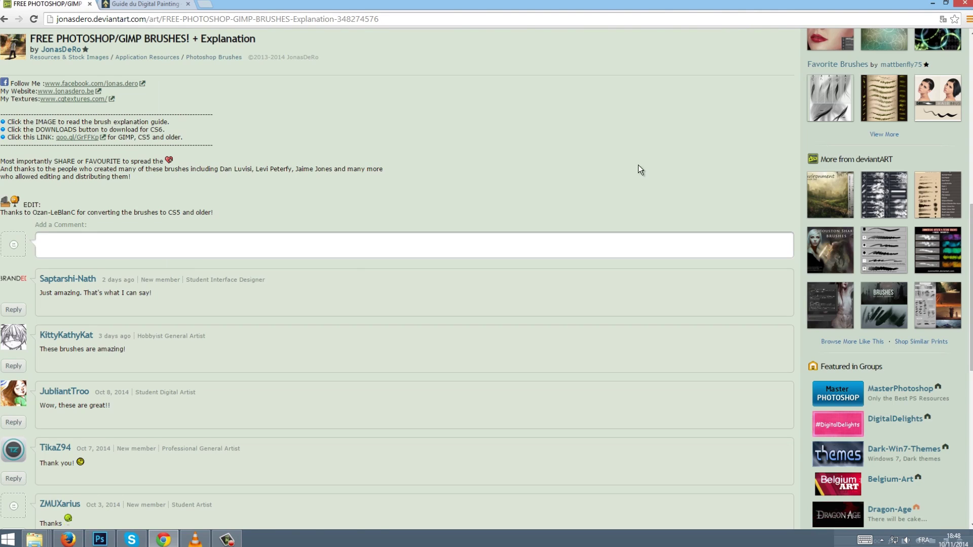
scroll(641, 177, up, 10)
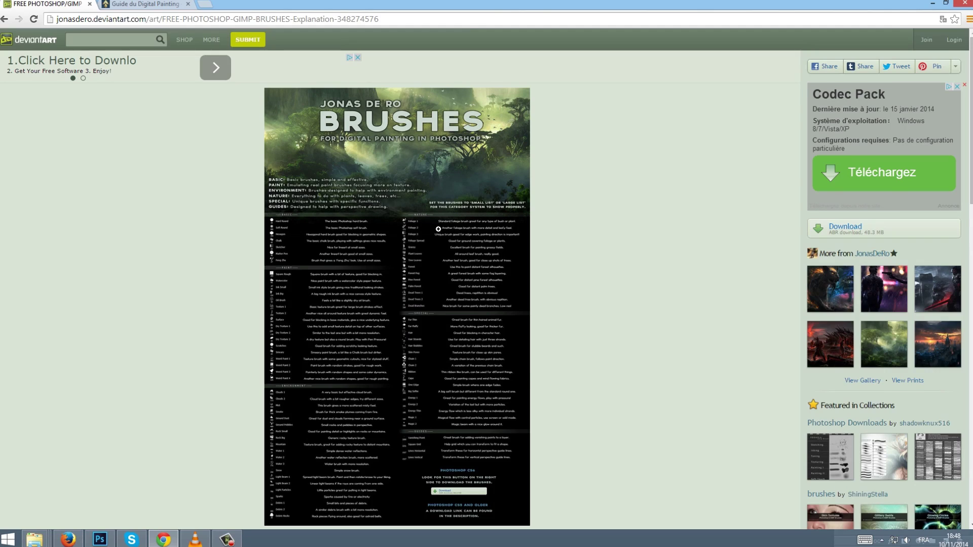
scroll(410, 121, down, 1)
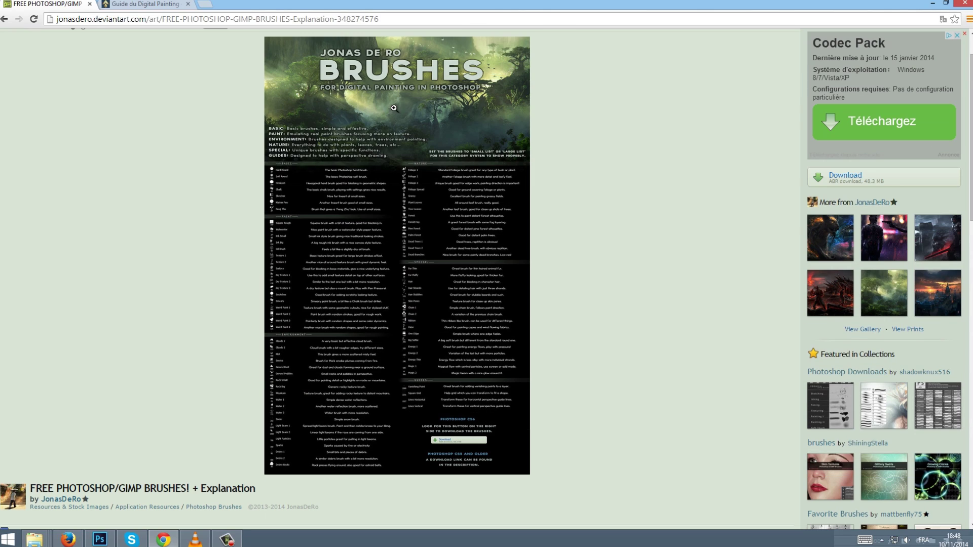
click(848, 186)
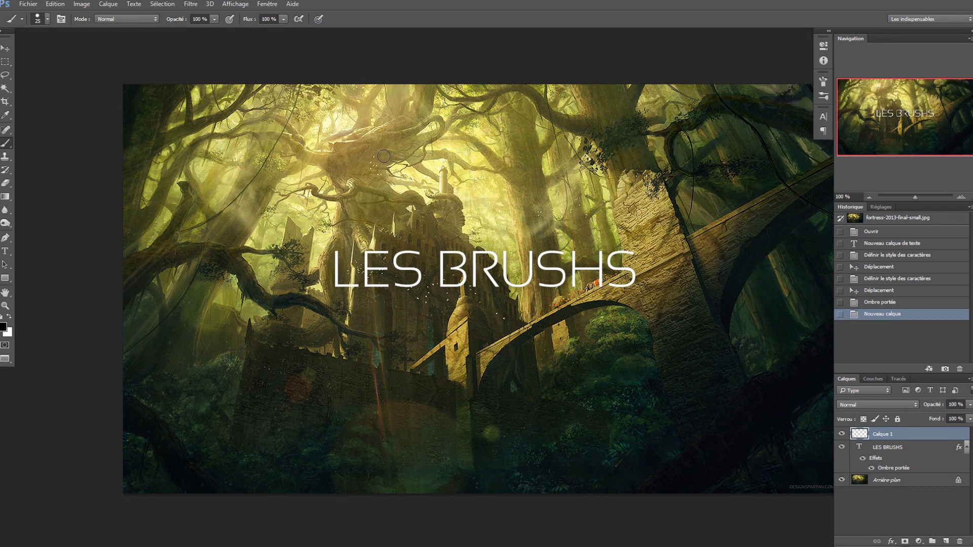
Return to Photoshop and examine the installed brush presets, starting with the Basic category.
click(444, 199)
right_click(441, 158)
mouse_move(670, 263)
mouse_down()
mouse_move(675, 287)
mouse_move(672, 261)
mouse_up()
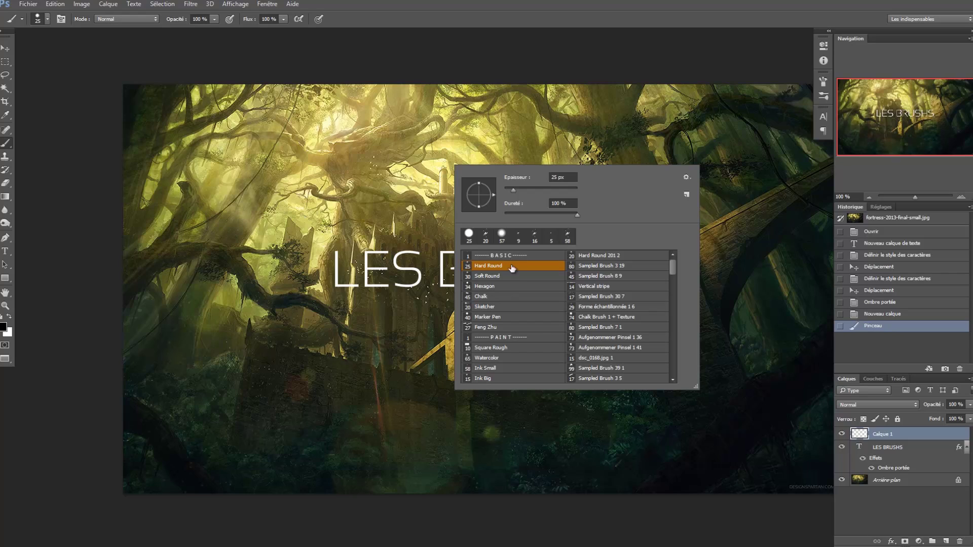
mouse_move(672, 266)
mouse_down()
mouse_move(675, 313)
mouse_move(671, 260)
mouse_up()
click(661, 16)
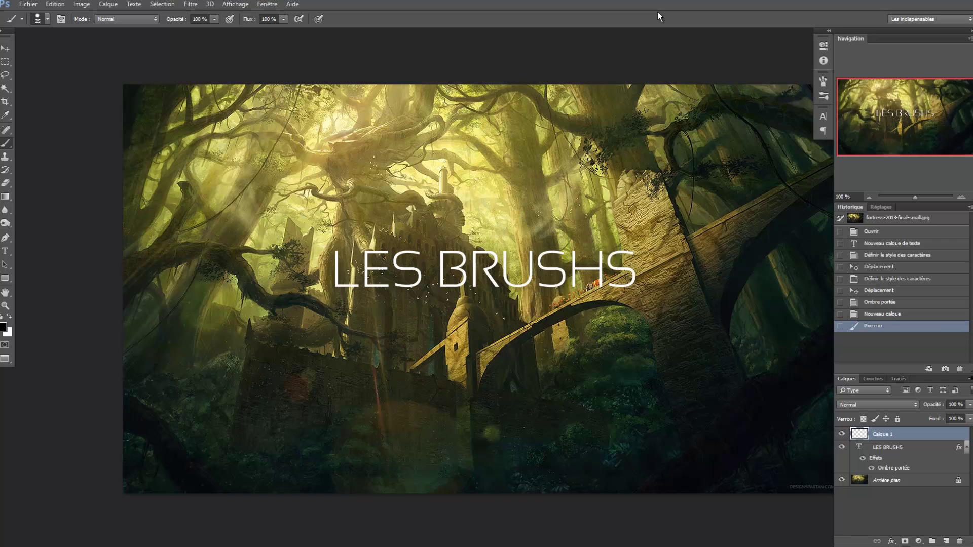
Create a new blank document with a white background, keeping the proposed settings.
key(ctrl+shift+n)
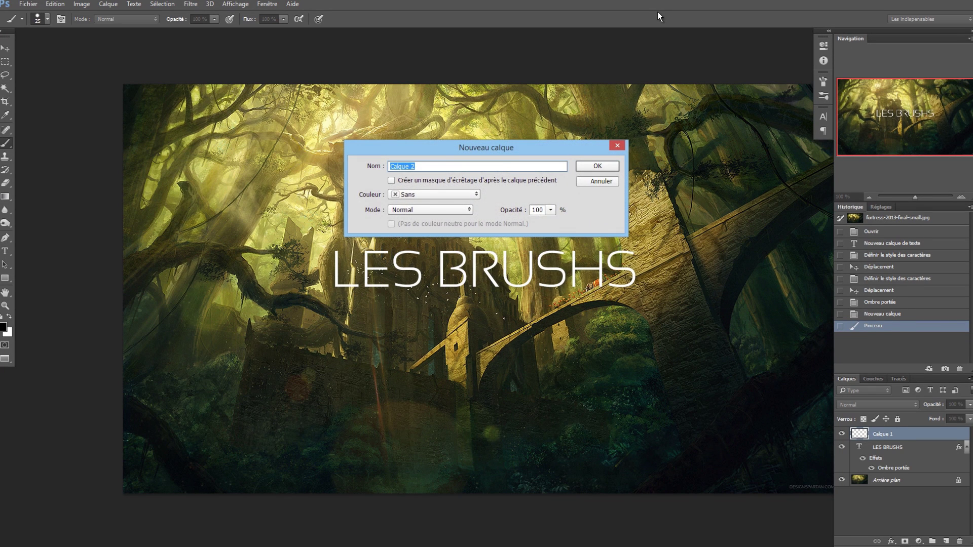
key(Return)
key(ctrl+n)
key(Return)
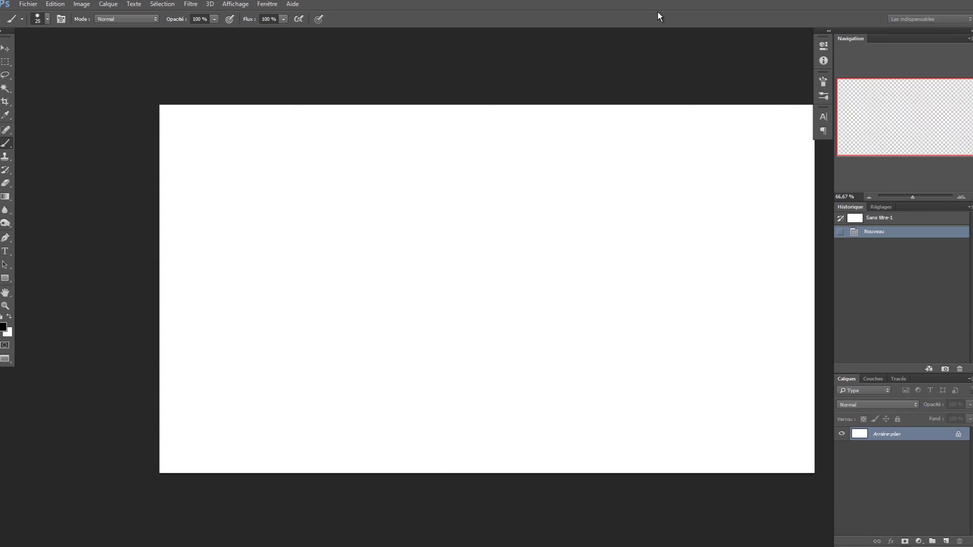
Add a new layer and fill it with a vertical blue-grey gradient, light at the top and dark at the bottom.
key(v)
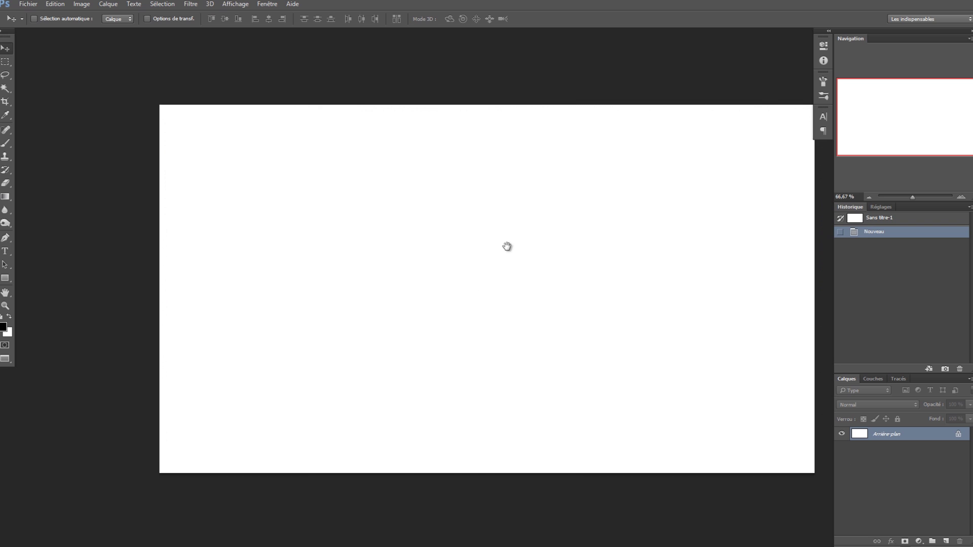
drag(508, 247, 491, 242)
key(ctrl+shift+n)
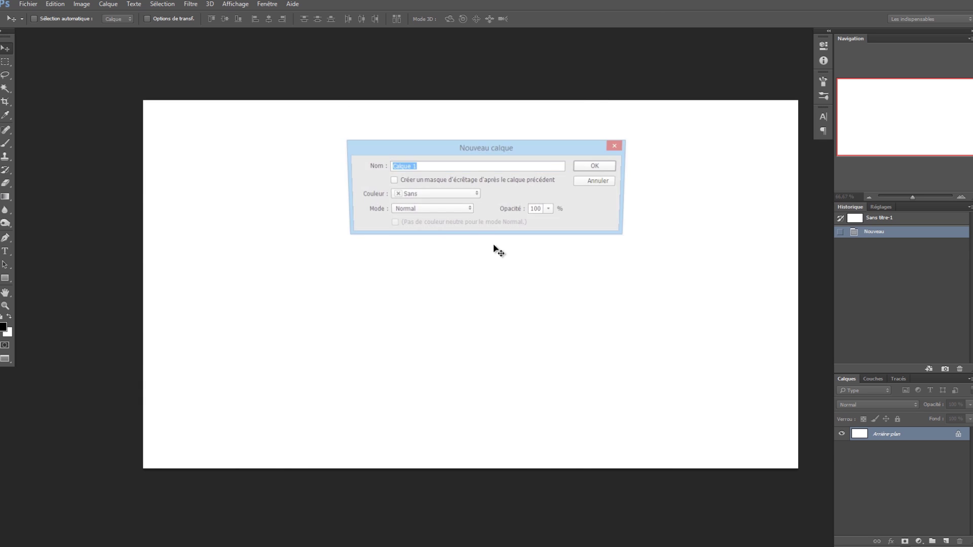
key(Return)
key(b)
drag(510, 488, 509, 4)
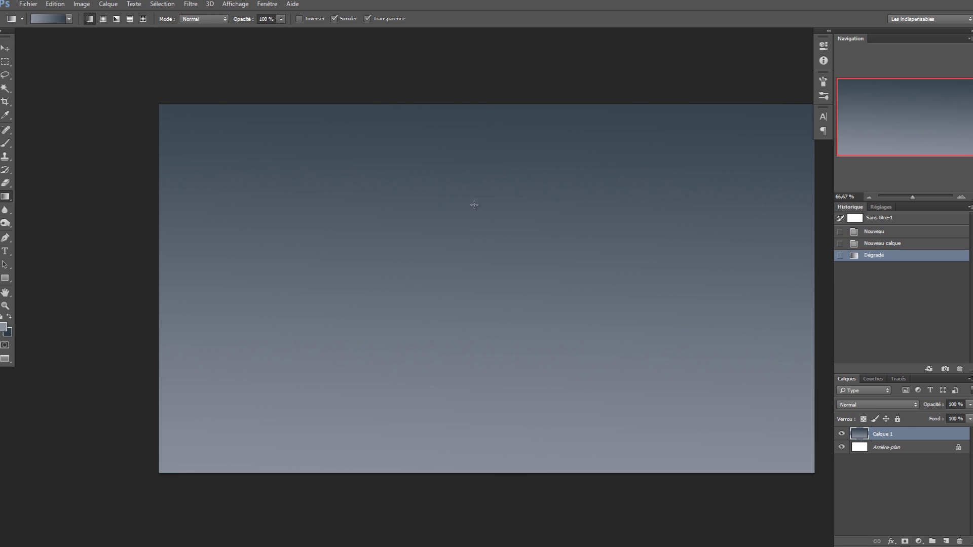
drag(475, 116, 459, 514)
Darken the gradient layer with Levels, using input levels 37 and 247 and a white output level of 209.
key(v)
drag(496, 248, 444, 241)
key(ctrl+l)
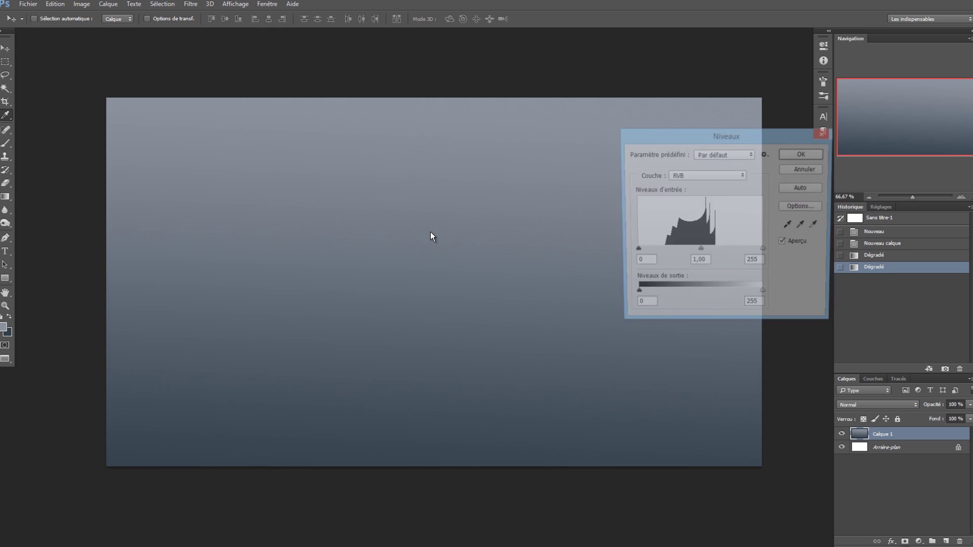
drag(634, 251, 653, 252)
drag(764, 252, 760, 251)
drag(764, 296, 743, 295)
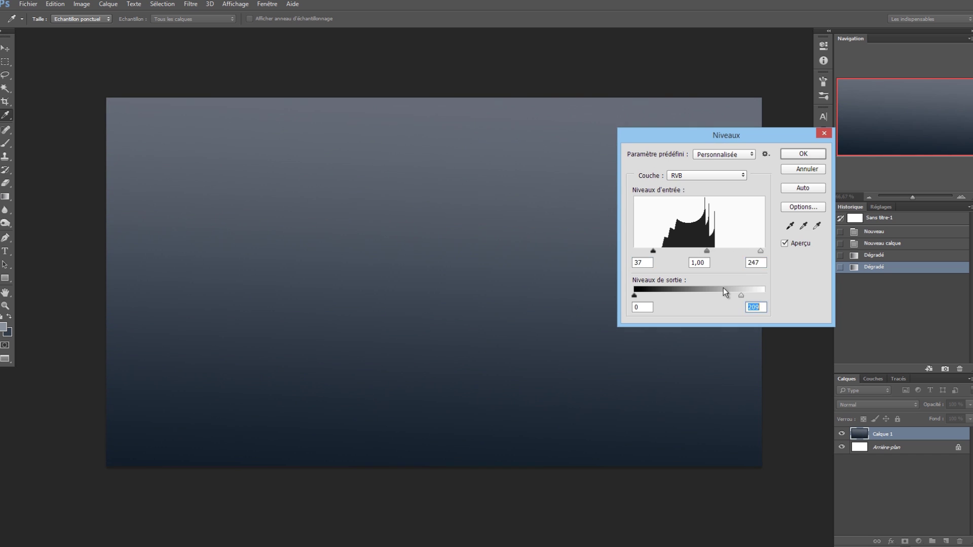
key(Return)
Add an empty layer above the gradient layer and activate the Brush tool.
key(v)
key(ctrl+shift+n)
key(Return)
key(b)
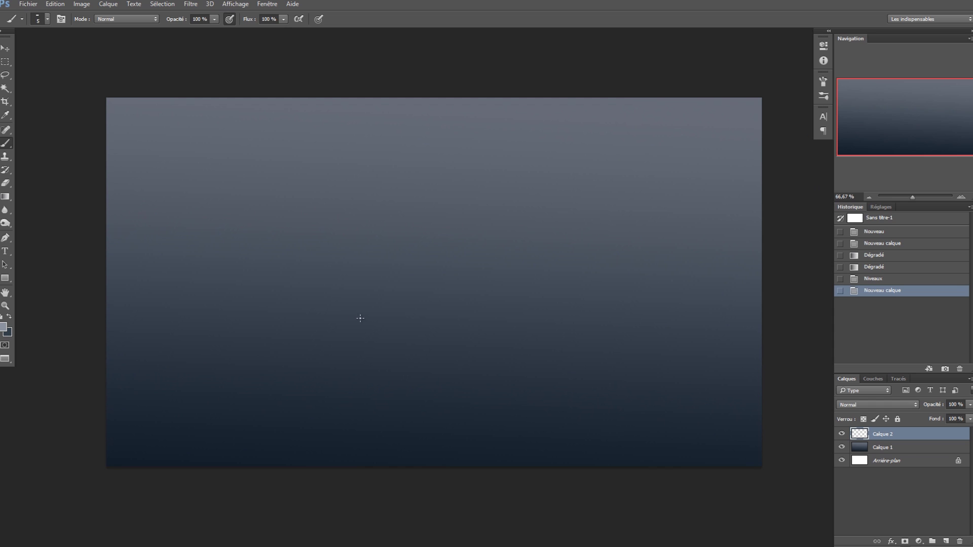
Choose the recently used 28 px textured brush, enlarge it to 156 px and sample the dark blue at the gradient's base.
right_click(319, 298)
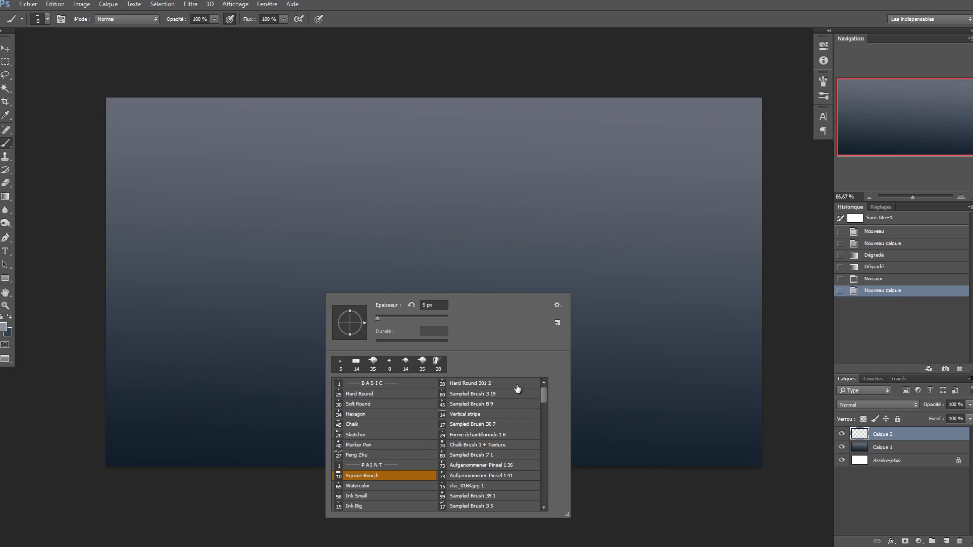
click(439, 368)
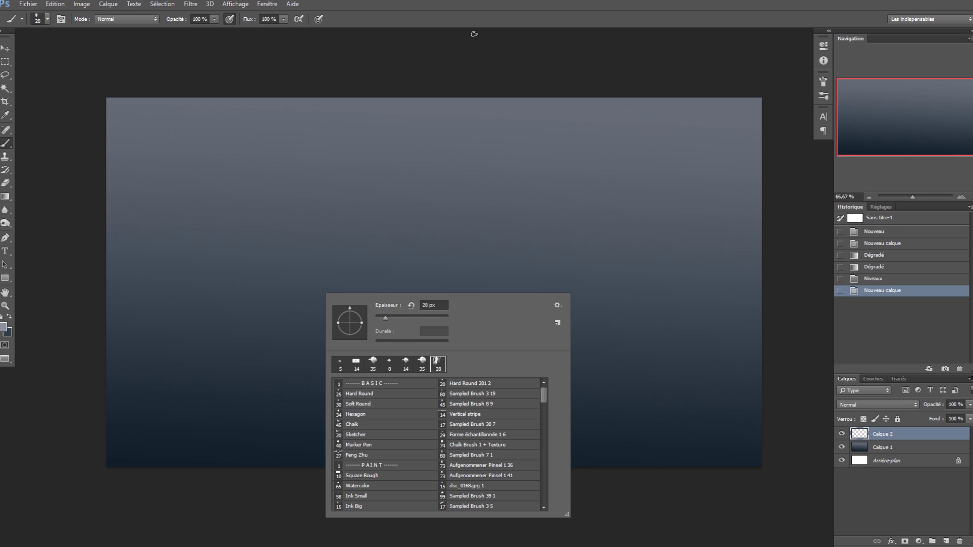
click(463, 14)
alt+click(125, 444)
drag(199, 368, 220, 364)
mouse_move(116, 399)
mouse_down()
mouse_move(249, 389)
mouse_move(343, 336)
mouse_move(250, 238)
mouse_move(458, 174)
mouse_move(513, 167)
mouse_up()
mouse_move(492, 304)
mouse_down()
mouse_move(401, 302)
mouse_move(370, 332)
mouse_up()
key(ctrl+z)
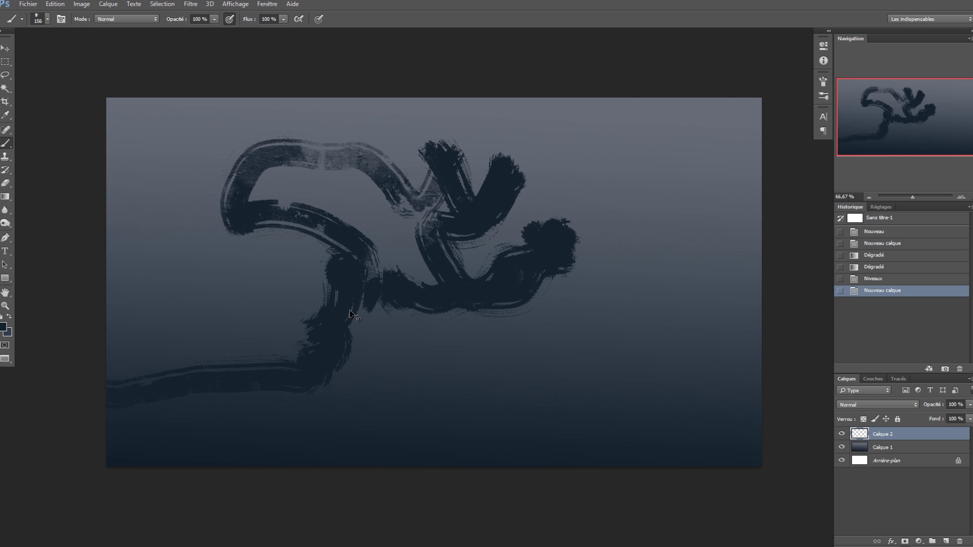
drag(86, 405, 283, 393)
key(ctrl+z)
Block in the dark ground with broad horizontal textured strokes across the lower part of the canvas.
drag(91, 381, 275, 370)
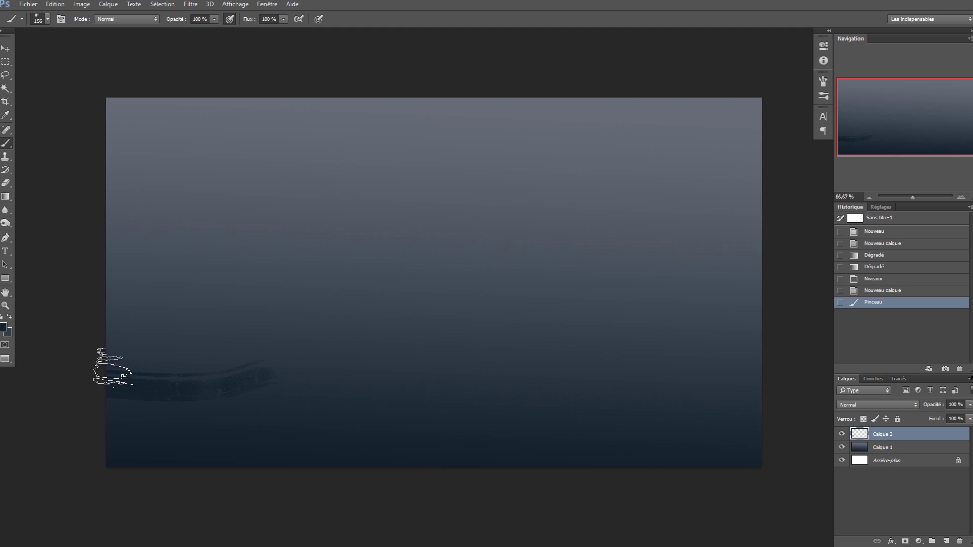
drag(81, 340, 611, 337)
drag(410, 342, 745, 348)
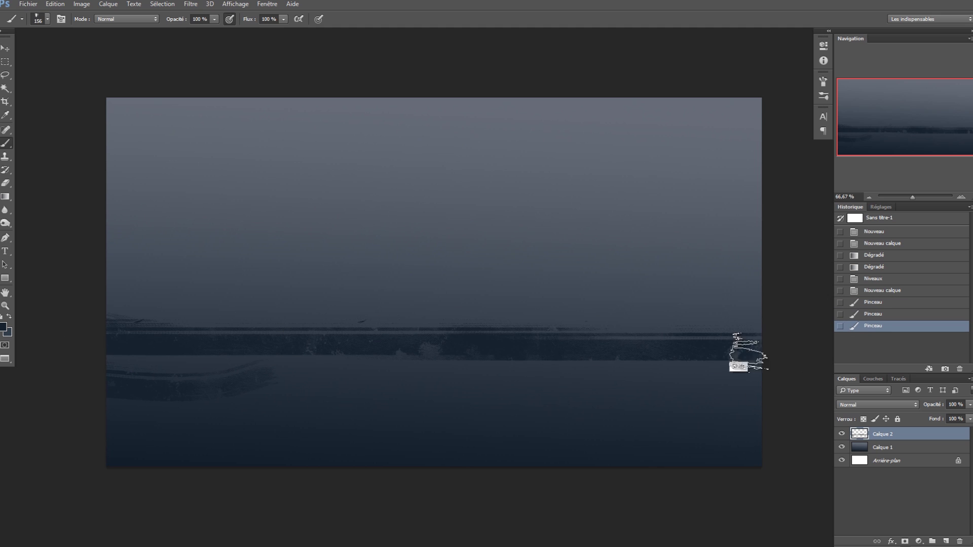
mouse_move(170, 370)
mouse_down()
mouse_move(510, 391)
mouse_move(123, 419)
mouse_move(354, 434)
mouse_move(774, 430)
mouse_move(723, 391)
mouse_move(478, 406)
mouse_move(527, 379)
mouse_move(507, 373)
mouse_up()
drag(507, 366, 543, 371)
mouse_move(648, 383)
mouse_down()
mouse_move(676, 417)
mouse_move(644, 405)
mouse_up()
drag(645, 406, 603, 408)
drag(348, 332, 416, 346)
Adjust the brush from the preset picker and paint a straight dark horizon line across the full canvas width.
right_click(378, 337)
click(332, 358)
drag(126, 329, 765, 339)
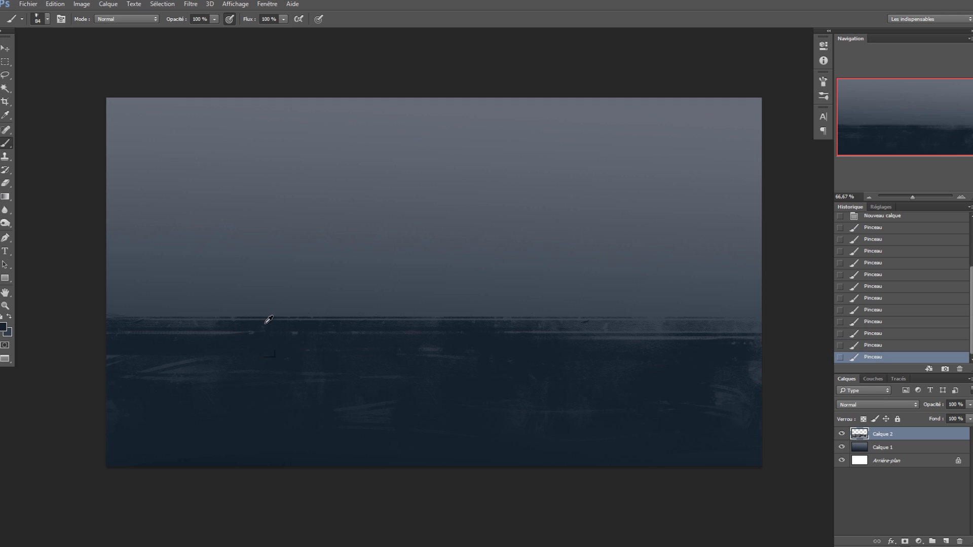
Paint a tall dark mountain with a smaller hill beside it on the left part of the horizon.
drag(117, 312, 197, 244)
key(ctrl+z)
drag(199, 197, 139, 303)
drag(170, 227, 122, 307)
drag(158, 266, 148, 310)
mouse_move(165, 264)
mouse_down()
mouse_move(184, 283)
mouse_move(154, 322)
mouse_move(176, 313)
mouse_move(195, 268)
mouse_move(180, 257)
mouse_move(204, 302)
mouse_move(223, 300)
mouse_move(187, 225)
mouse_move(243, 264)
mouse_move(217, 210)
mouse_move(232, 289)
mouse_move(253, 317)
mouse_move(259, 301)
mouse_move(313, 329)
mouse_move(290, 317)
mouse_up()
mouse_move(269, 282)
mouse_down()
mouse_move(311, 293)
mouse_move(290, 303)
mouse_move(335, 315)
mouse_up()
key(ctrl+z)
drag(264, 293, 262, 317)
drag(286, 282, 349, 316)
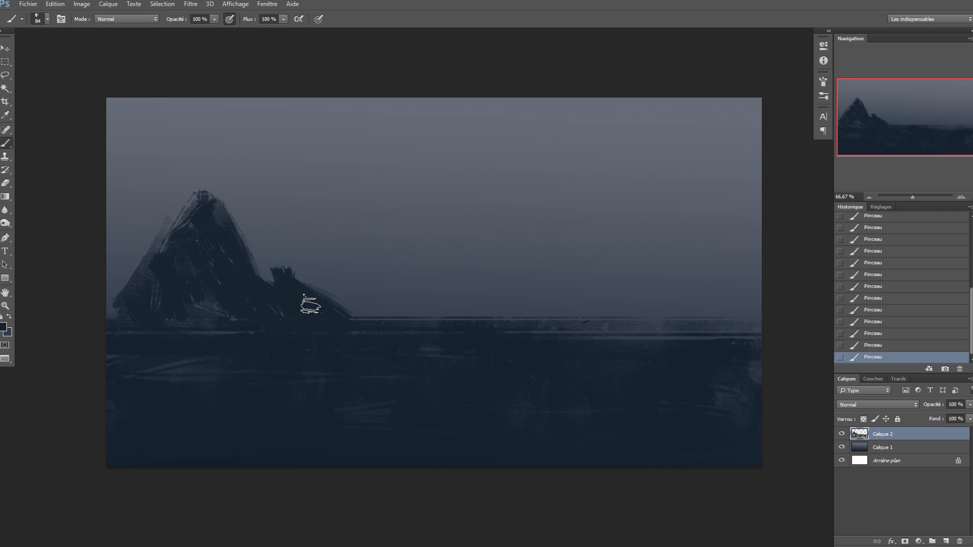
Paint a small dark rock on the right part of the horizon and thicken the silhouettes of the left mountain and hill.
mouse_move(583, 335)
mouse_down()
mouse_move(636, 304)
mouse_move(666, 303)
mouse_move(664, 282)
mouse_move(658, 289)
mouse_move(668, 282)
mouse_move(675, 288)
mouse_move(639, 342)
mouse_move(681, 318)
mouse_move(706, 342)
mouse_move(808, 345)
mouse_up()
drag(809, 345, 697, 347)
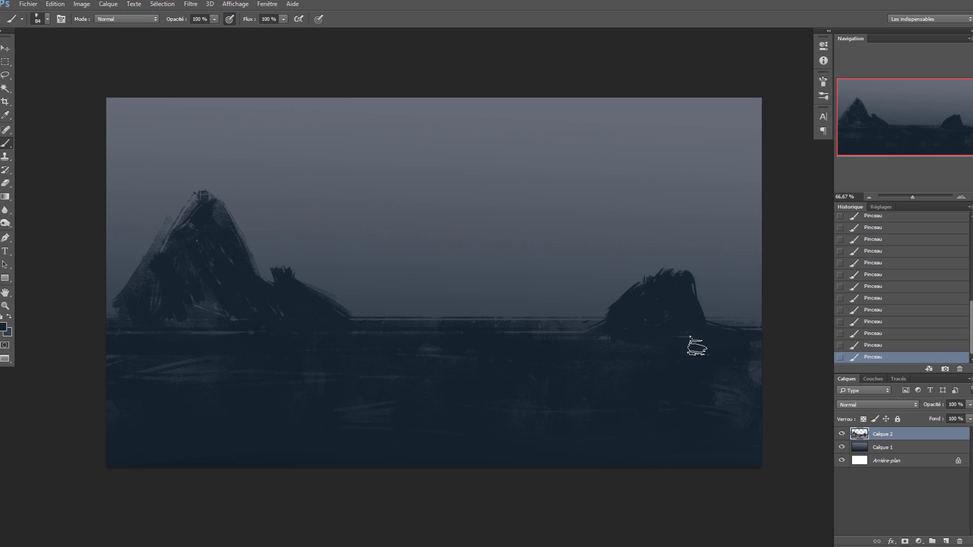
alt+click(212, 233)
mouse_move(202, 210)
mouse_down()
mouse_move(174, 261)
mouse_move(182, 274)
mouse_move(144, 295)
mouse_up()
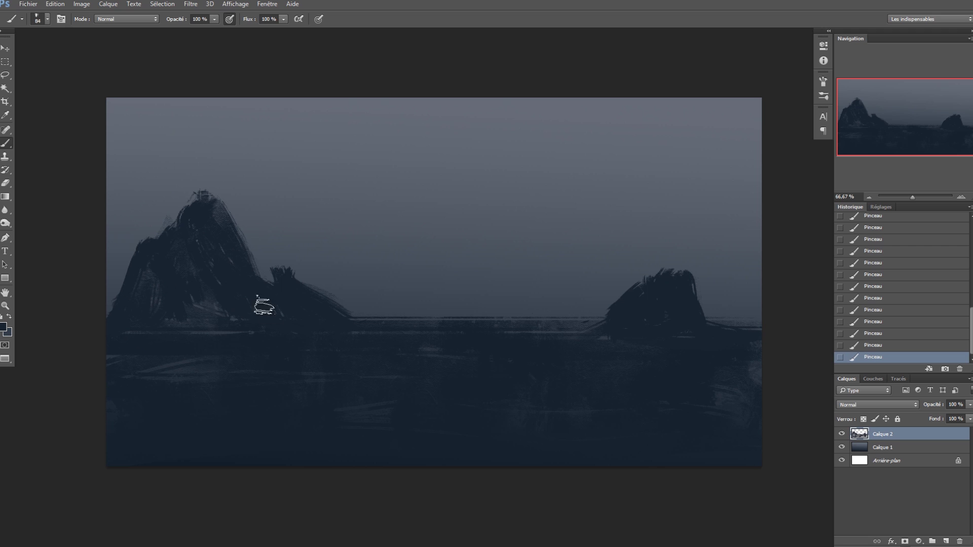
drag(295, 282, 311, 305)
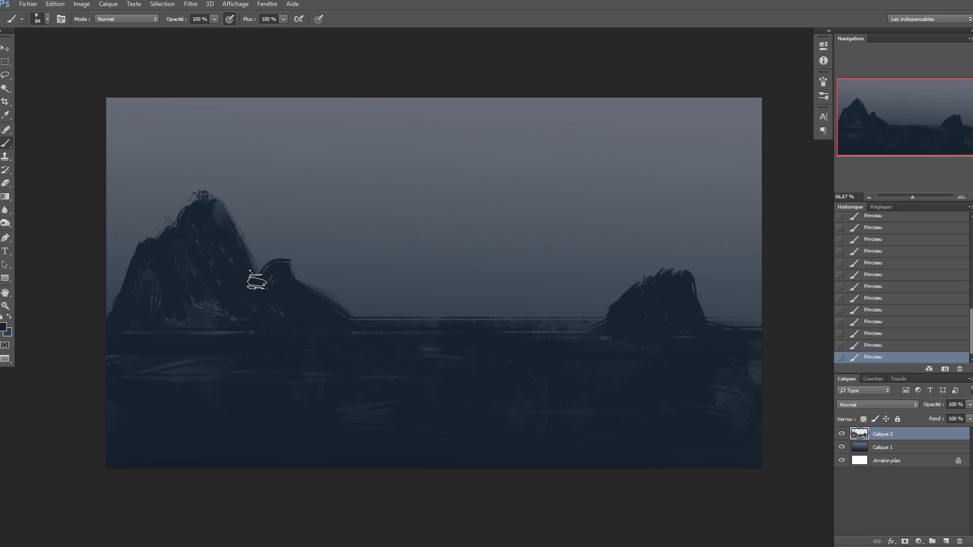
Enlarge the brush to 321 px, try a broad stroke over the left mountain and undo it.
drag(291, 225, 328, 226)
drag(205, 218, 124, 242)
key(ctrl+z)
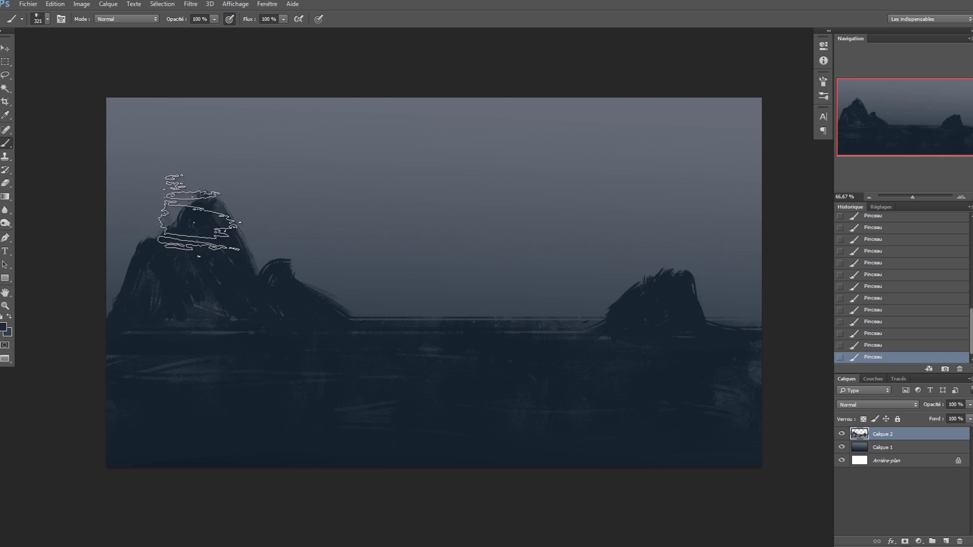
Set the foreground colour to light blue #7f92b1 and choose the Chalk Brush 1 + Texture brush.
click(4, 327)
click(373, 136)
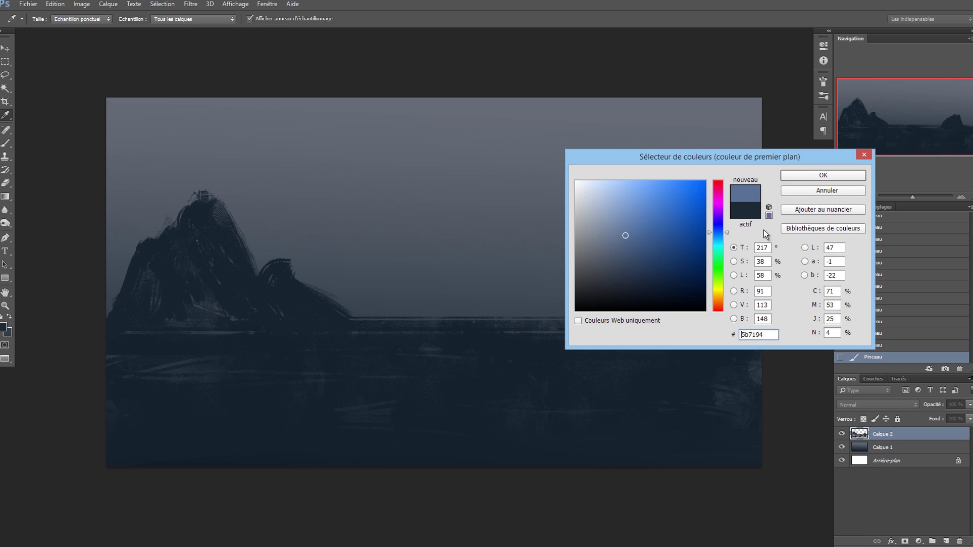
click(612, 219)
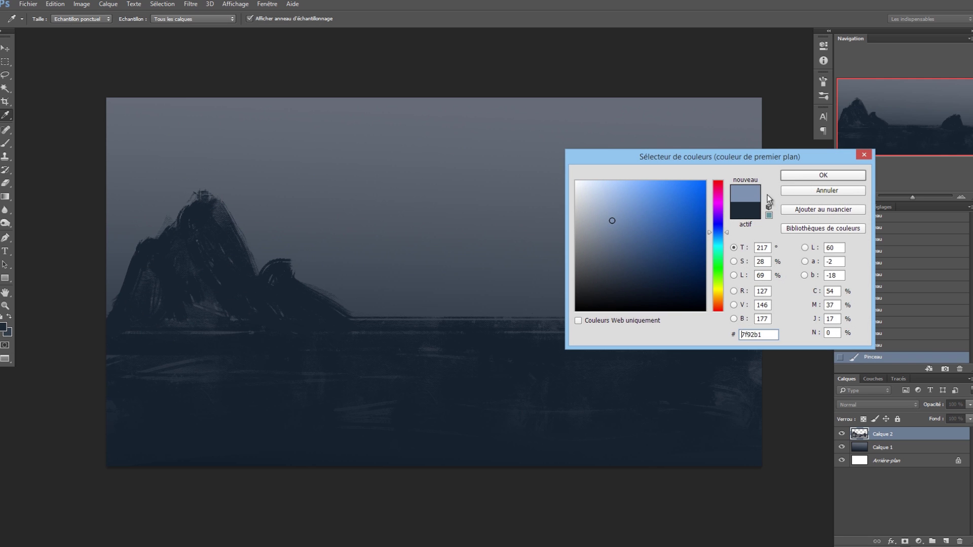
click(794, 175)
right_click(480, 206)
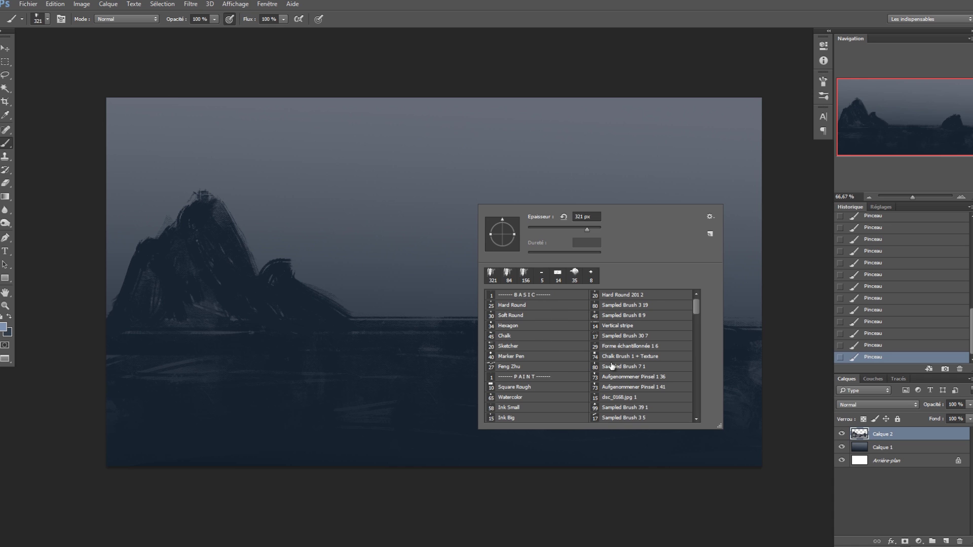
scroll(699, 307, down, 1)
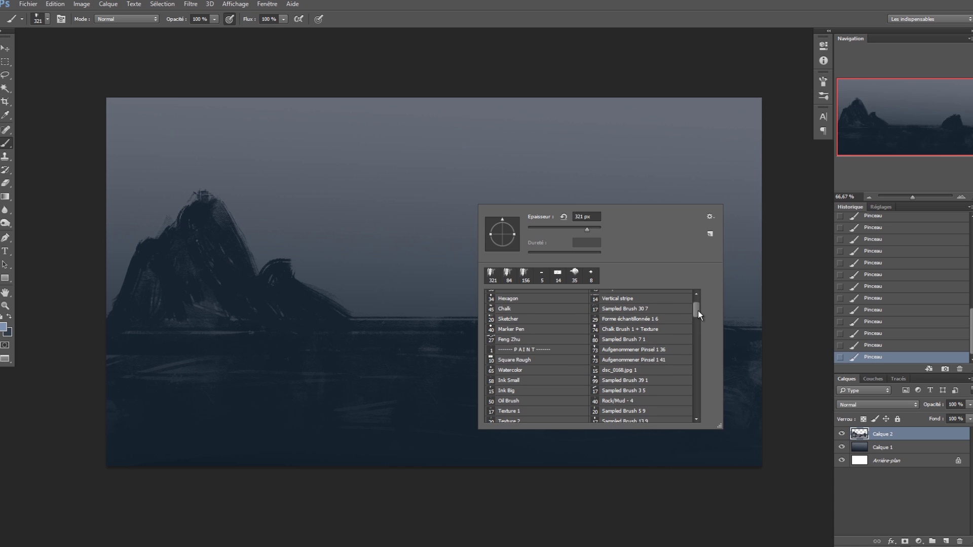
scroll(698, 311, up, 1)
click(619, 356)
Paint pale cloud patches above the left mountain and in the upper sky beside it, undoing unwanted strokes.
mouse_move(371, 189)
mouse_down()
mouse_move(291, 196)
mouse_move(349, 212)
mouse_up()
key(ctrl+z)
mouse_move(236, 161)
mouse_down()
mouse_move(126, 159)
mouse_move(218, 163)
mouse_up()
drag(278, 159, 314, 173)
mouse_move(390, 173)
mouse_down()
mouse_move(369, 159)
mouse_move(347, 175)
mouse_move(366, 153)
mouse_move(390, 163)
mouse_up()
key(ctrl+z)
Try pale cloud strokes across the right part of the sky and undo them.
click(489, 189)
mouse_move(582, 119)
mouse_down()
mouse_move(647, 218)
mouse_move(689, 174)
mouse_up()
drag(704, 140, 729, 206)
key(ctrl+alt+z)
key(ctrl+alt+z)
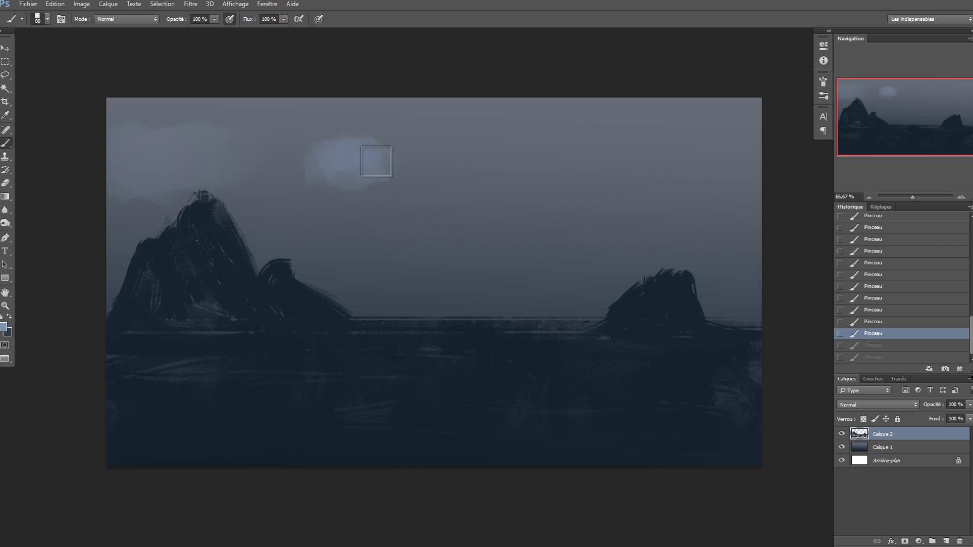
Extend the pale cloud band and fill the central sky with light haze, using the textured brush enlarged to 353 px.
mouse_move(360, 154)
mouse_down()
mouse_move(382, 168)
mouse_move(214, 169)
mouse_move(431, 183)
mouse_up()
mouse_move(407, 243)
mouse_down()
mouse_move(382, 244)
mouse_move(413, 258)
mouse_move(397, 257)
mouse_move(507, 262)
mouse_up()
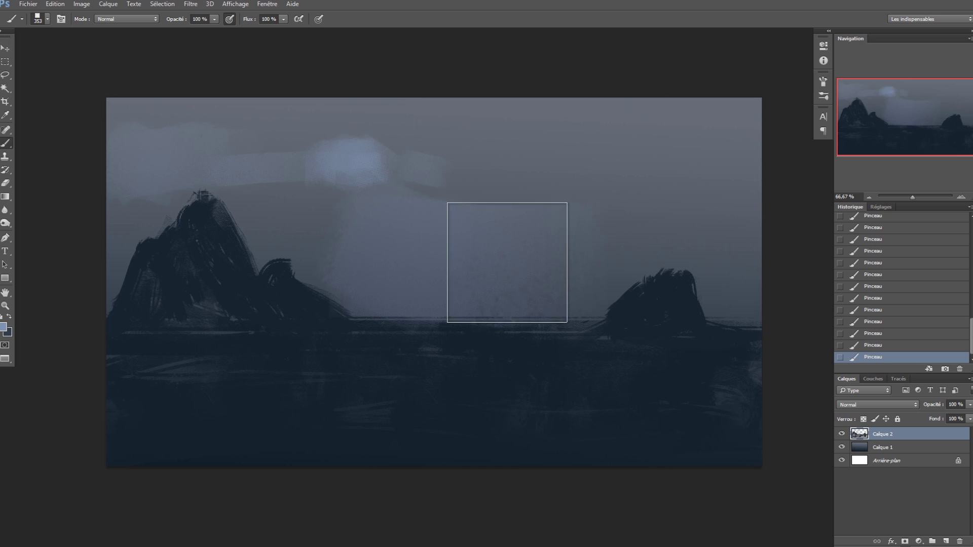
mouse_move(508, 222)
mouse_down()
mouse_move(534, 234)
mouse_move(454, 217)
mouse_up()
Sample the grey of the upper sky and shift the foreground colour to a darker, muted purple.
key(alt)
alt+click(200, 112)
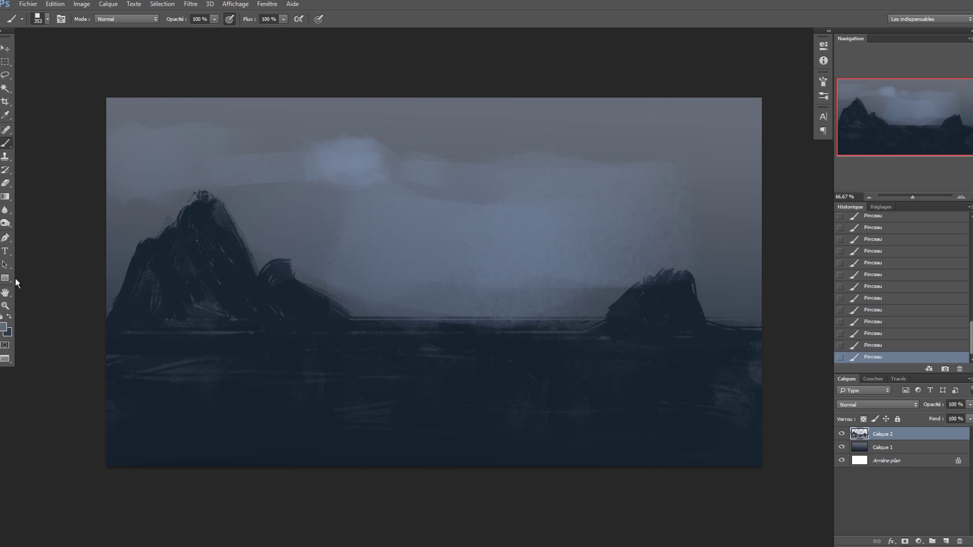
click(3, 328)
drag(628, 239, 615, 270)
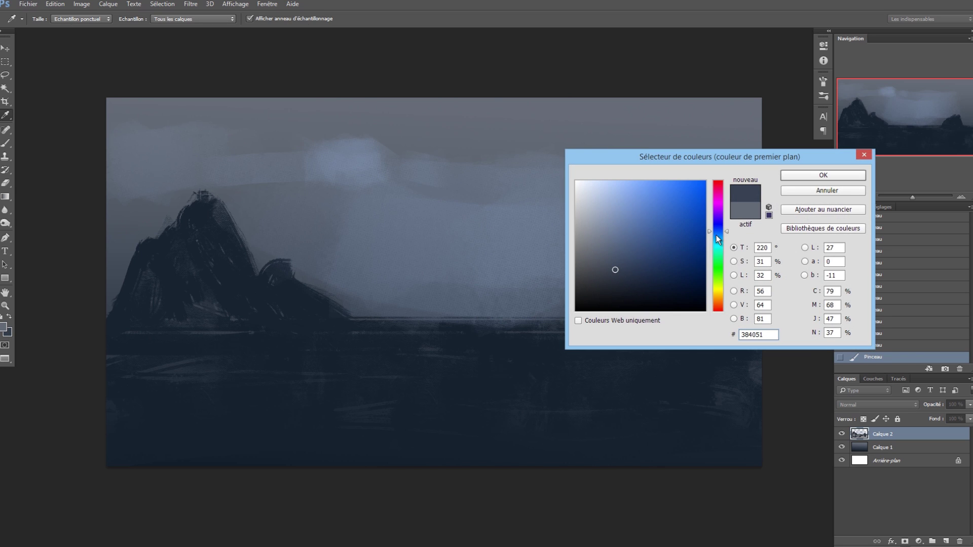
click(823, 175)
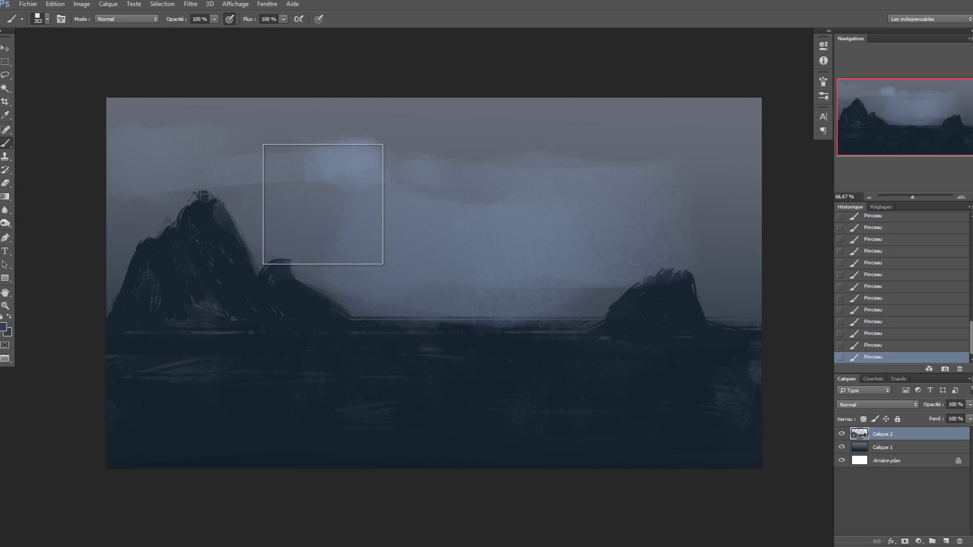
Darken the upper sky and its edges with broad strokes of the Soft Round brush, enlarged up to 1288 px.
right_click(323, 204)
click(384, 304)
click(384, 313)
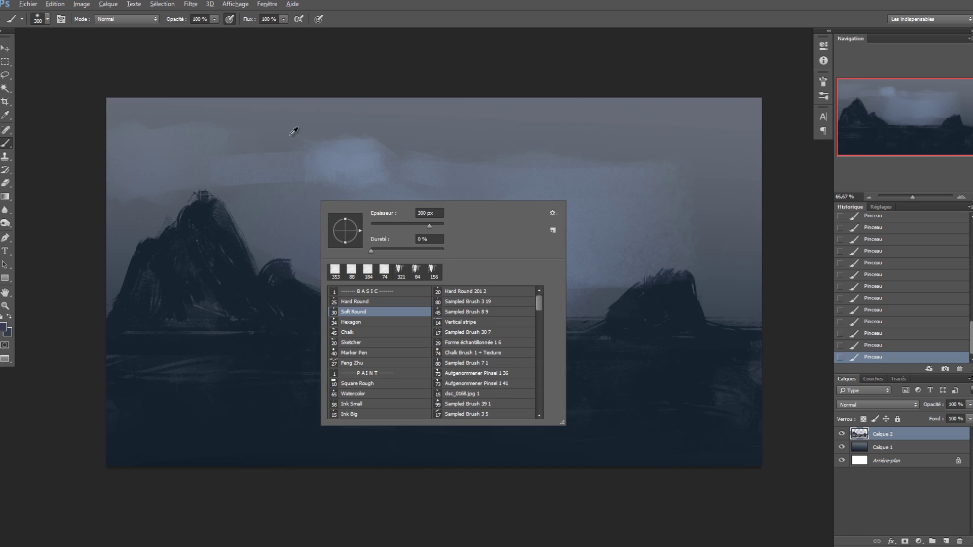
drag(293, 130, 357, 130)
drag(192, 152, 140, 126)
drag(339, 101, 734, 116)
drag(483, 145, 640, 143)
drag(744, 109, 679, 121)
mouse_move(486, 109)
mouse_down()
mouse_move(188, 122)
mouse_move(709, 119)
mouse_up()
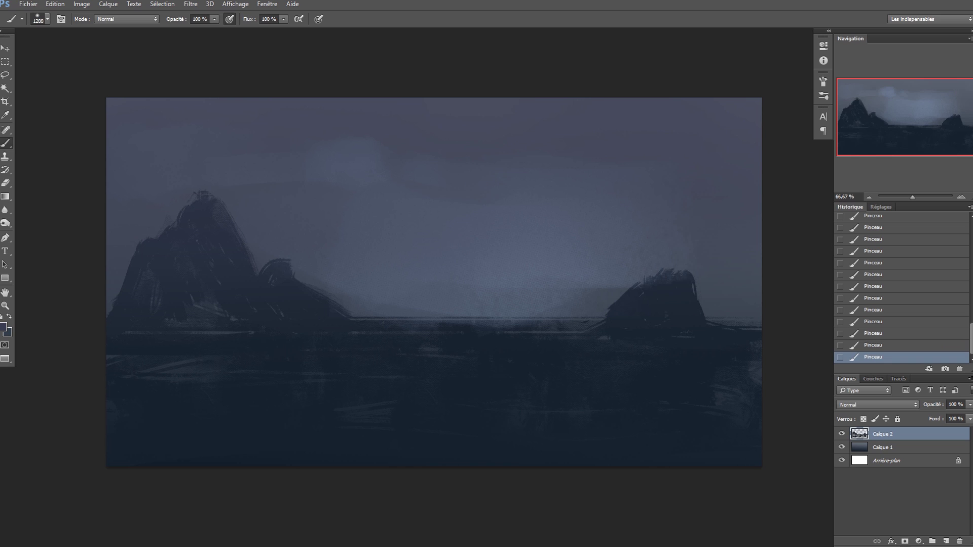
Set the foreground colour to a near-black teal, #101b1f.
click(4, 328)
click(280, 388)
click(635, 297)
click(811, 175)
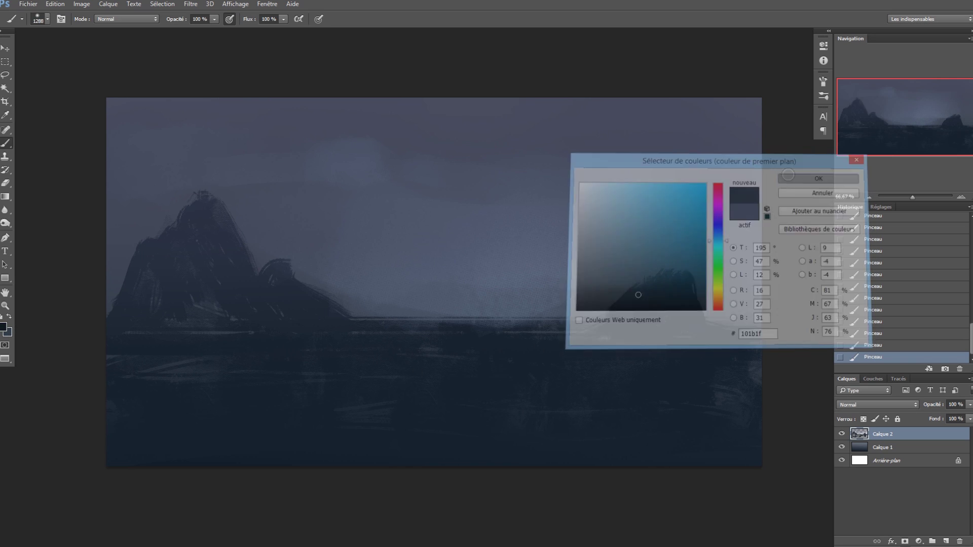
Choose the Ink Big brush and paint scattered dark patches in the lower foreground and below the right rock.
right_click(584, 475)
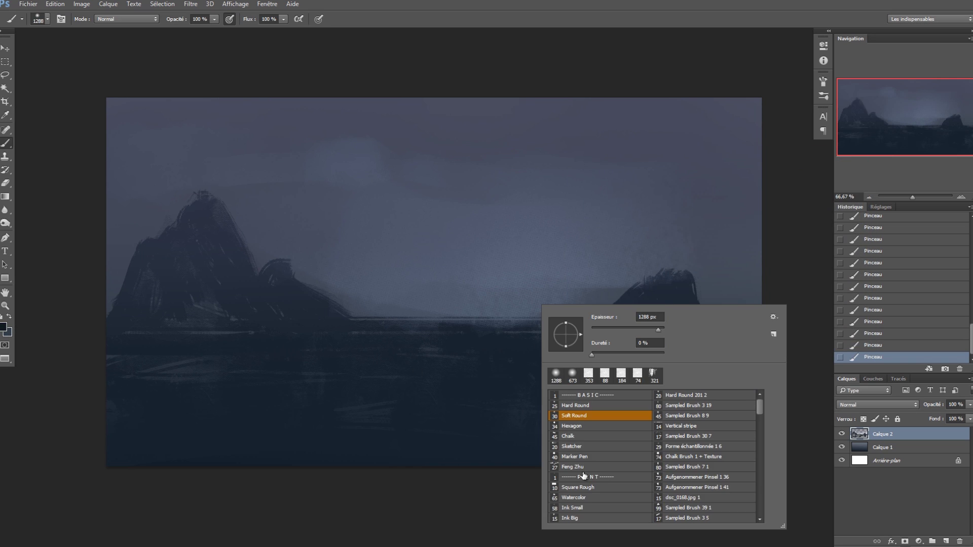
click(585, 518)
drag(760, 409, 759, 415)
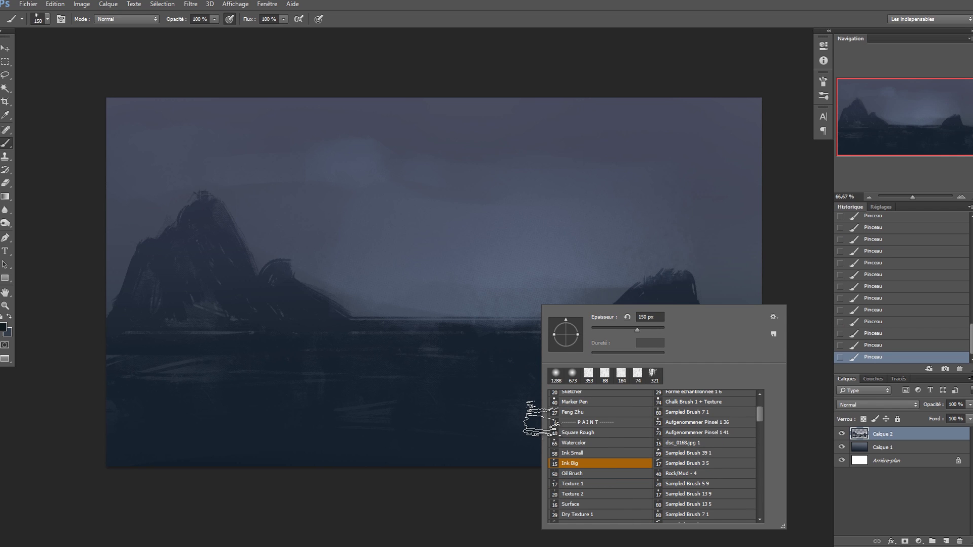
mouse_move(161, 474)
mouse_down()
mouse_move(185, 456)
mouse_move(280, 449)
mouse_move(166, 443)
mouse_move(249, 435)
mouse_move(117, 444)
mouse_up()
click(608, 420)
mouse_move(641, 416)
mouse_down()
mouse_move(677, 412)
mouse_move(624, 416)
mouse_up()
drag(662, 349, 642, 340)
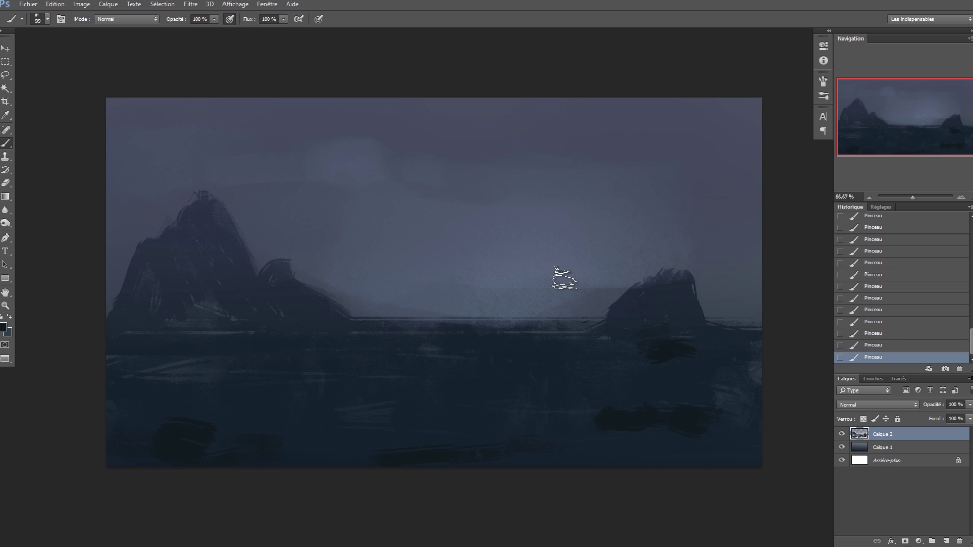
Sample the pale blue of the central sky and paint a glow along the horizon and around the hill and right rock.
alt+click(501, 280)
mouse_move(452, 294)
mouse_down()
mouse_move(376, 297)
mouse_move(507, 309)
mouse_move(618, 285)
mouse_up()
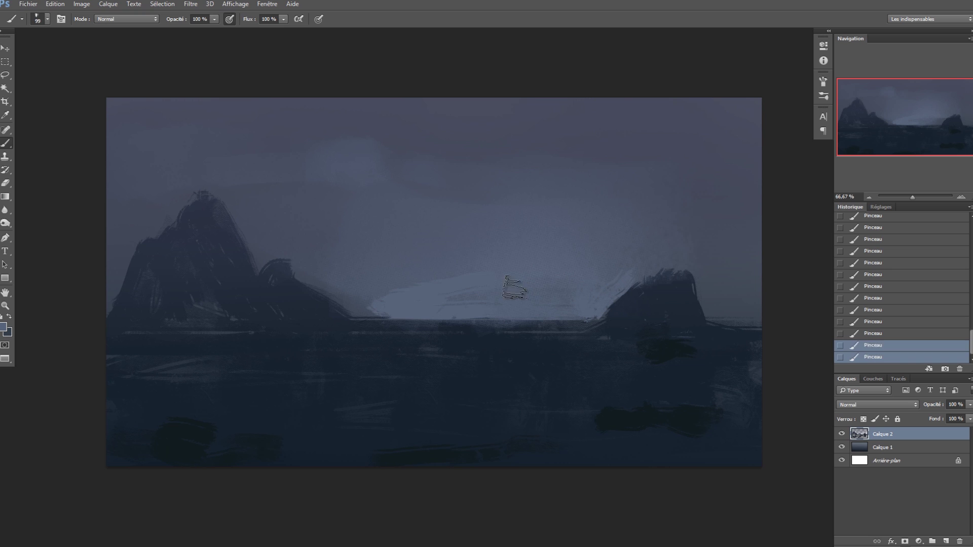
drag(372, 295, 344, 294)
drag(385, 302, 487, 304)
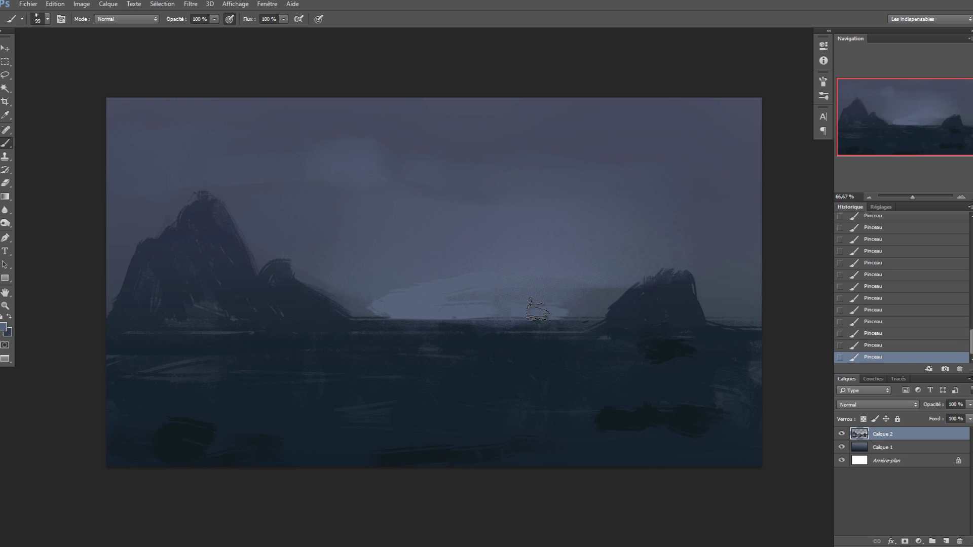
drag(567, 309, 619, 285)
drag(387, 304, 319, 288)
drag(700, 282, 721, 305)
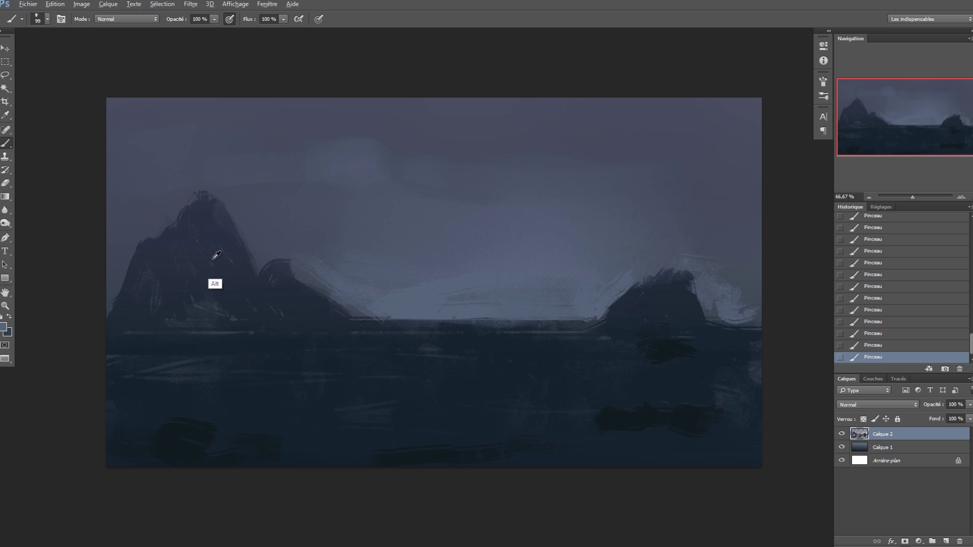
Choose the Feng Zhu brush at 106 px and reshape the mountains, then darken the base of the right rock with a sampled colour.
right_click(254, 209)
double_click(297, 311)
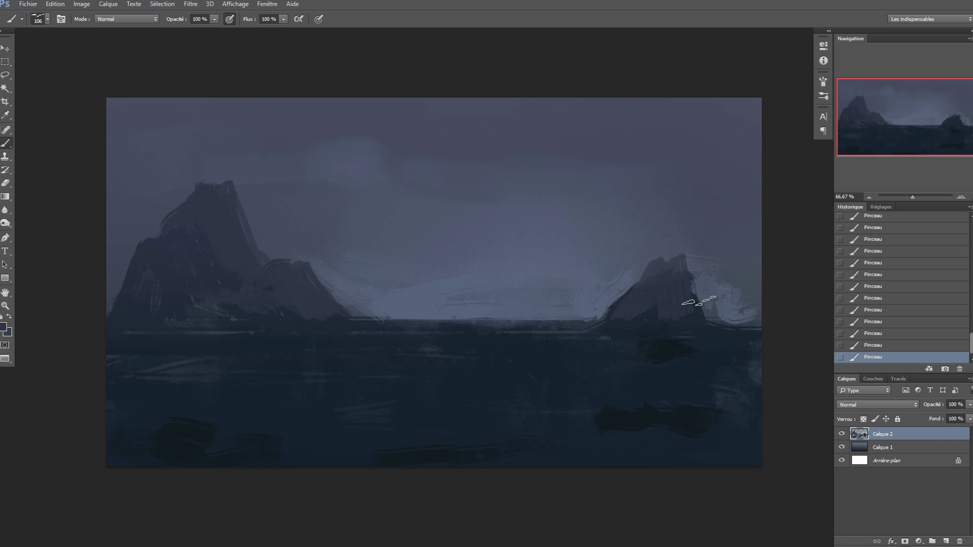
drag(699, 301, 651, 310)
alt+click(630, 362)
drag(572, 327, 729, 322)
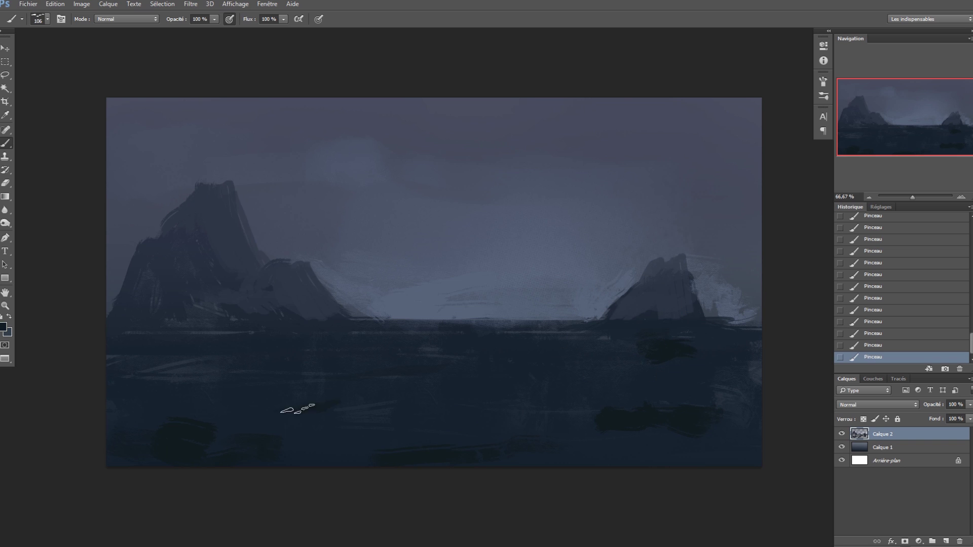
Reduce the Feng Zhu brush to 64 px and paint a distant mountain on the horizon between the two existing ones.
key(bracketleft)
key(bracketleft)
key(bracketleft)
key(bracketleft)
mouse_move(435, 280)
mouse_down()
mouse_move(504, 250)
mouse_move(537, 276)
mouse_move(502, 314)
mouse_move(560, 313)
mouse_up()
Sample a dark foreground patch, shift the colour to a dark green and paint land patches across the lower canvas.
alt+click(179, 429)
click(3, 326)
drag(716, 269, 717, 278)
click(660, 298)
click(823, 174)
drag(215, 437, 157, 434)
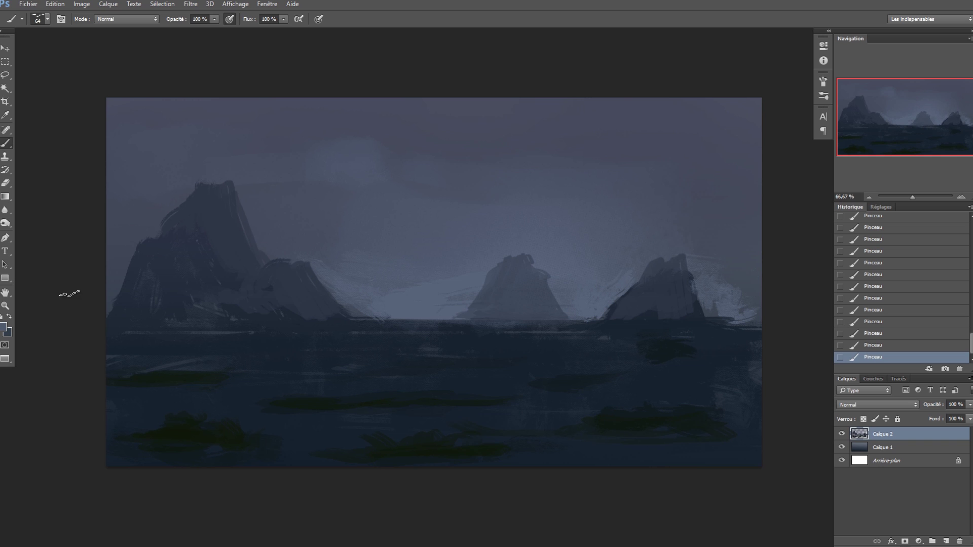
Add a new layer on top and set the foreground colour to purple #8377b1.
key(ctrl+shift+n)
key(Return)
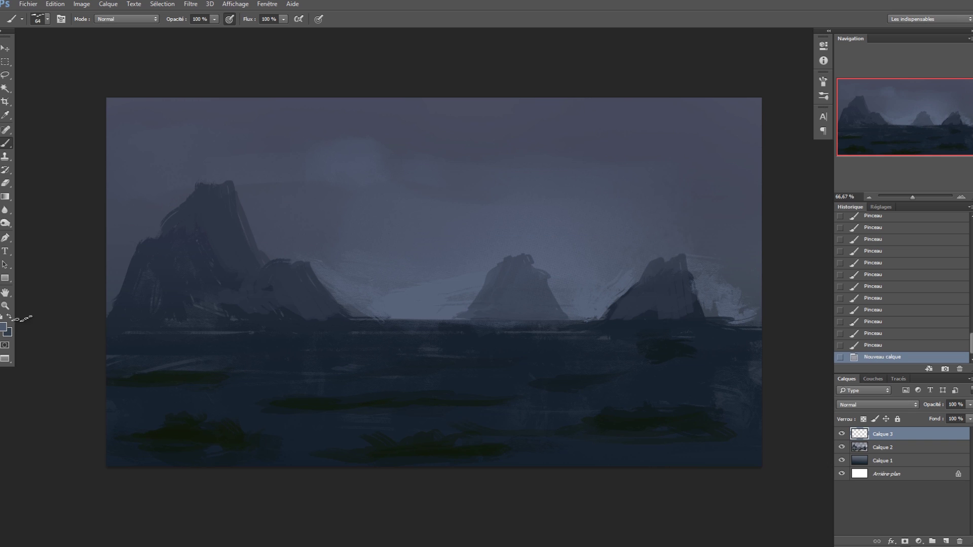
click(3, 327)
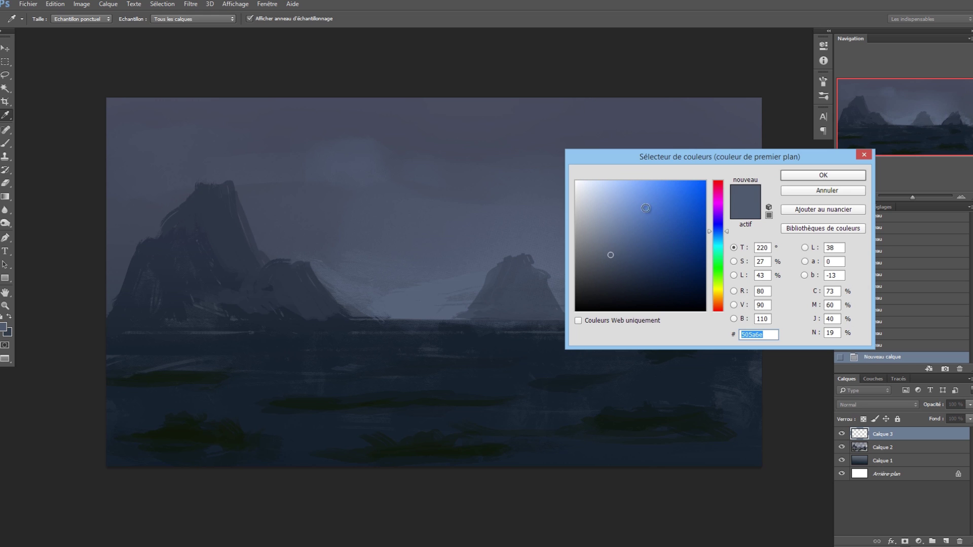
drag(721, 227, 720, 219)
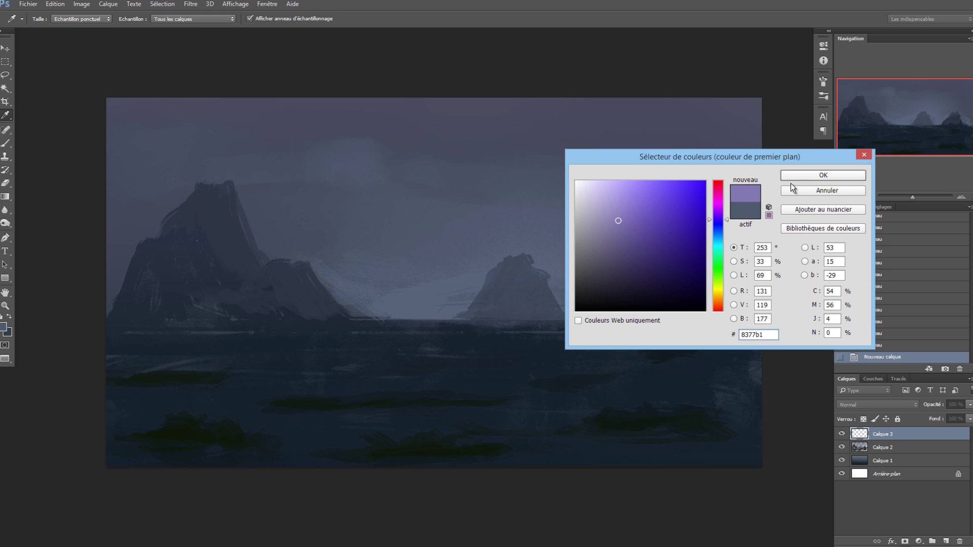
click(823, 175)
Choose the recently used 1288 px soft brush, resize it to 1217 px and paint a purple wash over the whole sky.
right_click(359, 181)
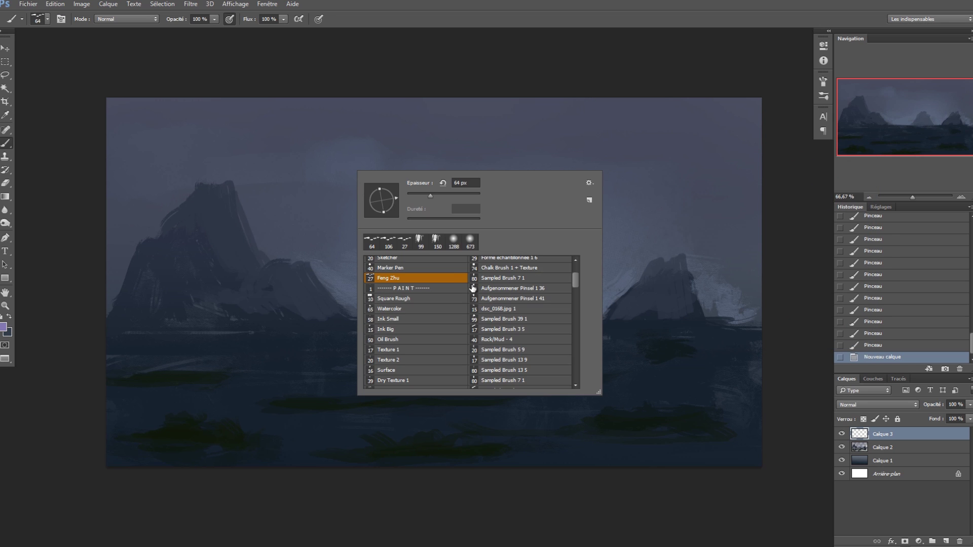
double_click(453, 241)
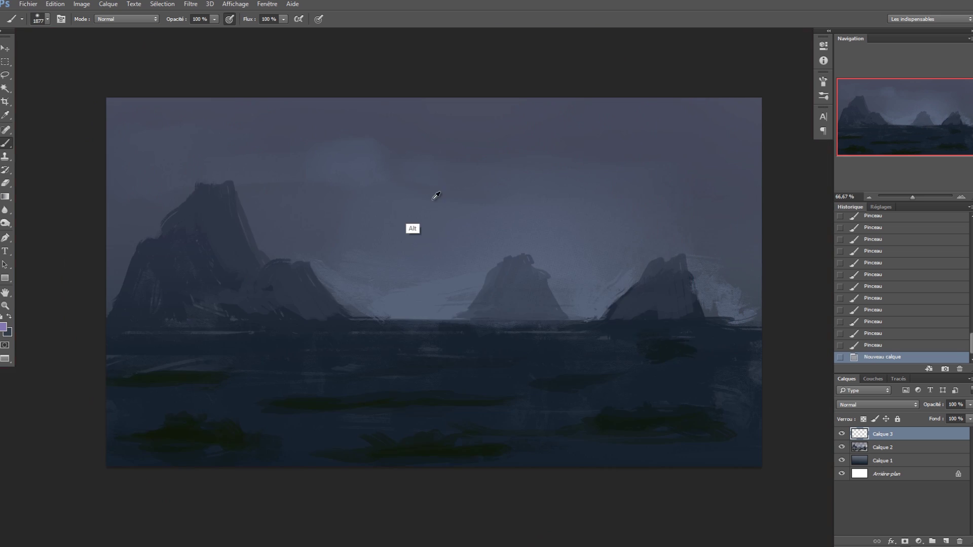
drag(434, 195, 310, 187)
drag(203, 117, 329, 117)
drag(522, 127, 709, 137)
drag(197, 233, 119, 152)
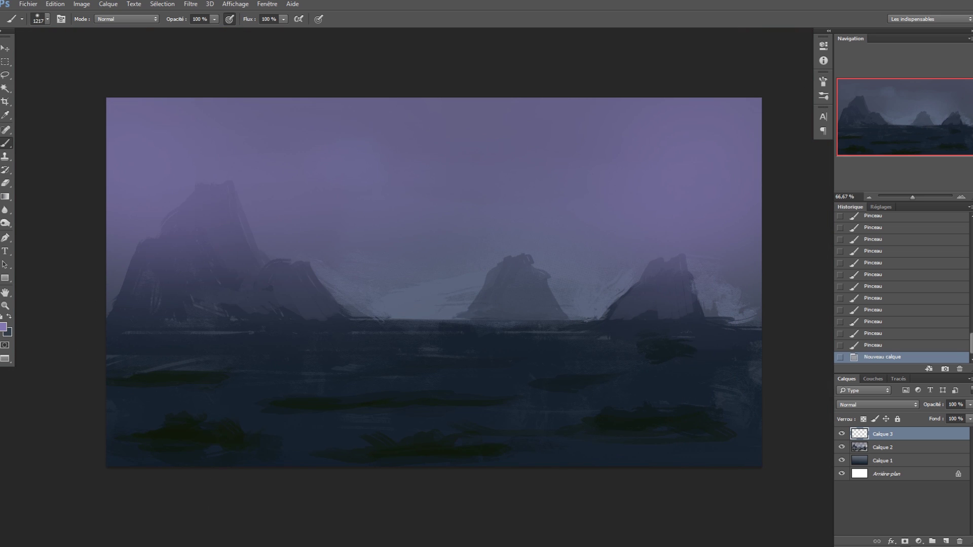
Set the foreground colour to orange #d99d47.
click(6, 327)
click(718, 300)
click(663, 200)
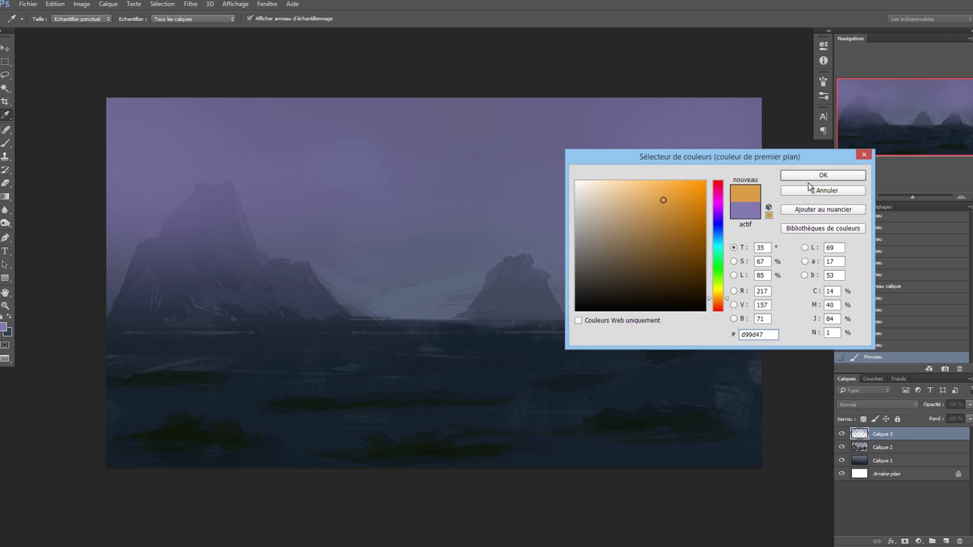
click(811, 176)
Dab a soft orange glow above the left mountain and set the colour layer's blend mode to Incrustation.
click(242, 170)
click(304, 164)
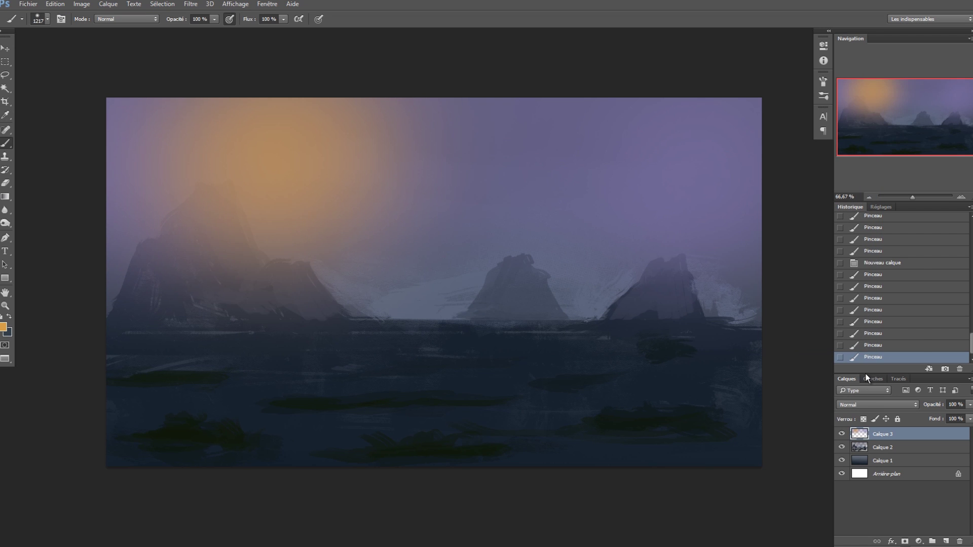
click(864, 404)
click(872, 297)
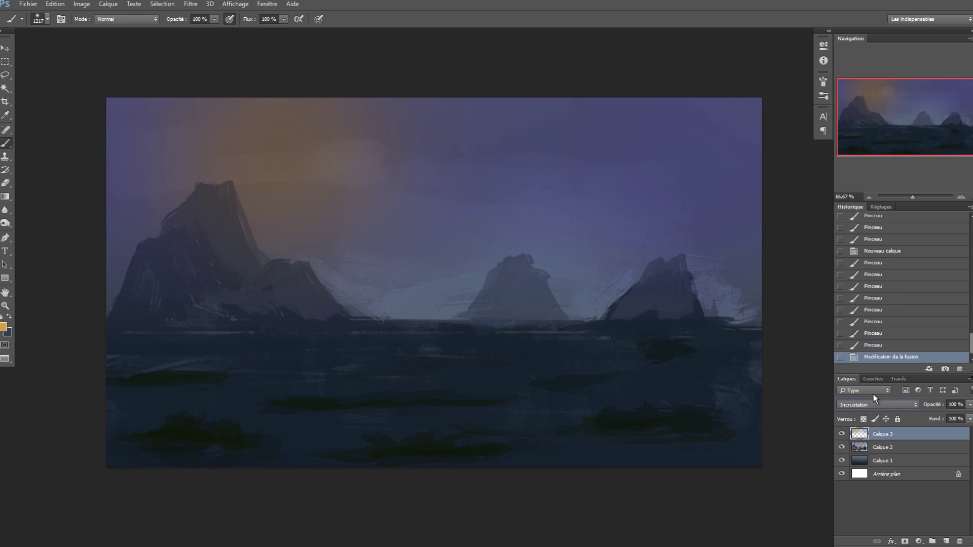
Try the Couleur blend mode on the purple and orange tint layer and settle on Teinte.
click(873, 404)
click(866, 397)
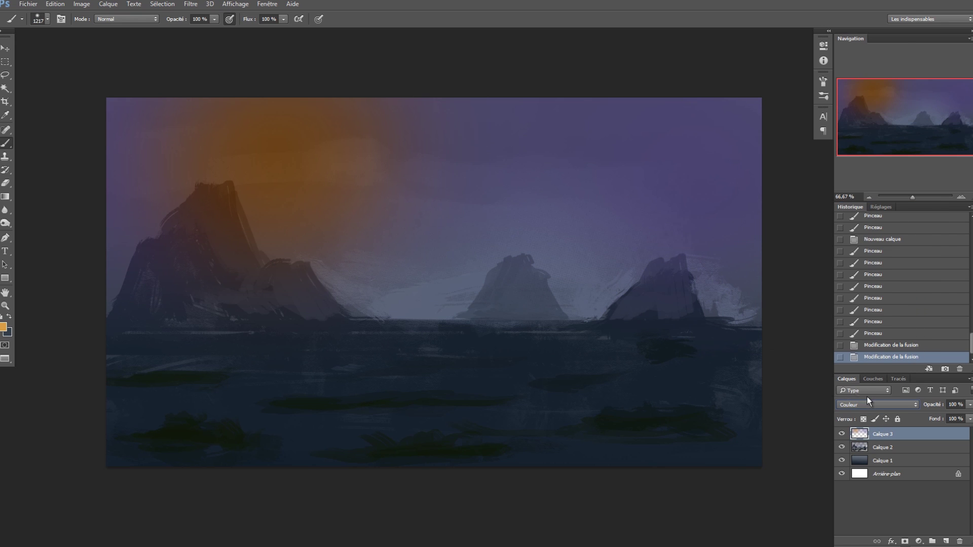
click(875, 404)
click(862, 383)
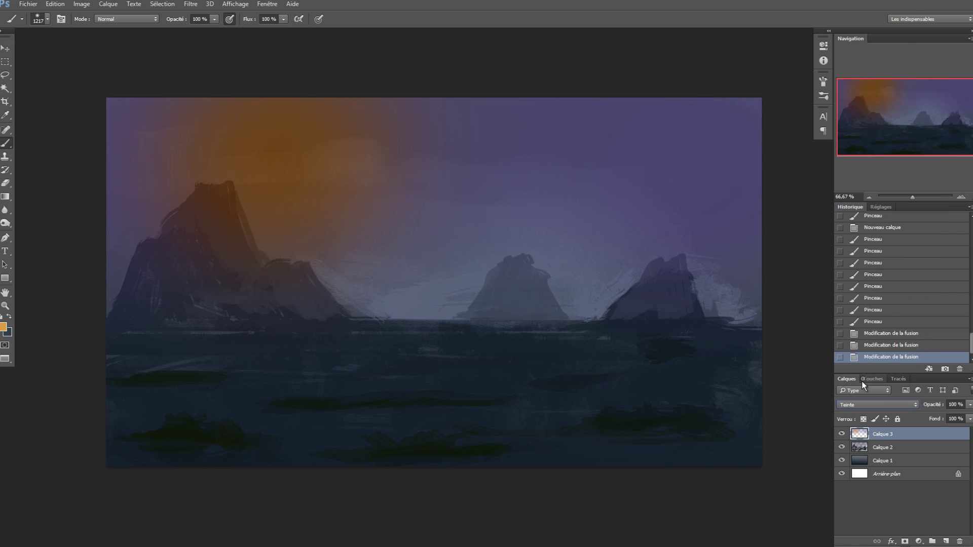
Sample purple from the sky and paint it over the orange glow, the sky and the water.
alt+click(504, 174)
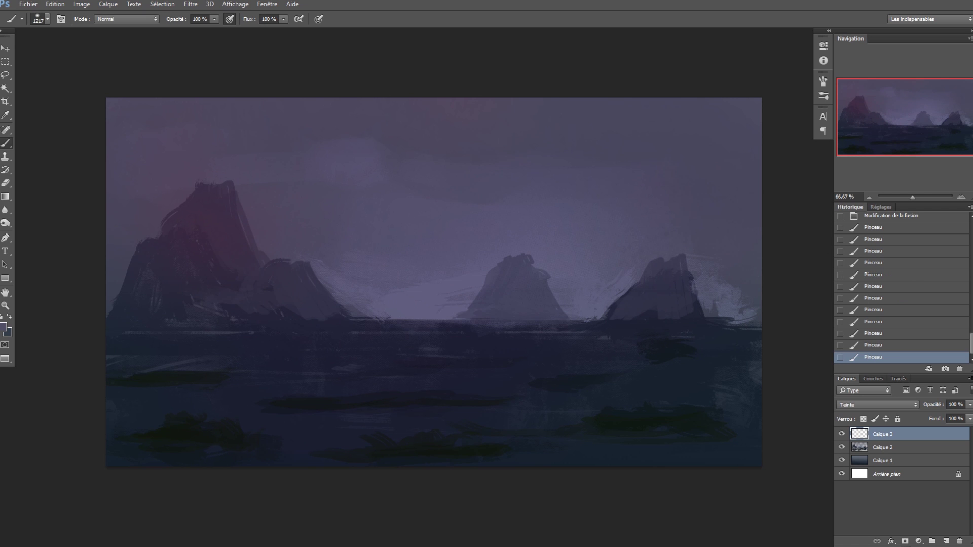
drag(310, 191, 233, 213)
Create a new layer on top and choose the textured brush dsc_0168.jpg 1 at 150 px.
key(ctrl+shift+alt+n)
right_click(461, 213)
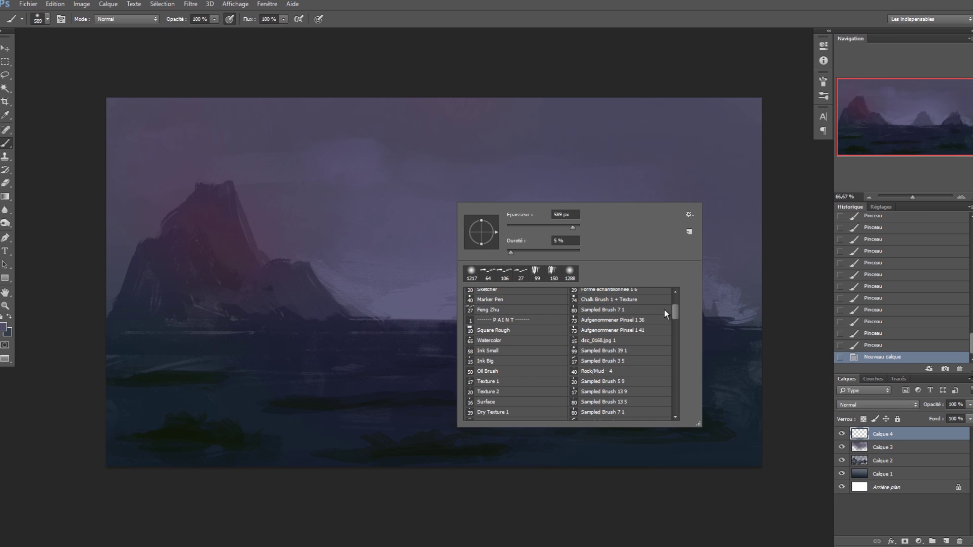
mouse_move(674, 310)
mouse_down()
mouse_move(676, 300)
mouse_move(676, 316)
mouse_up()
click(635, 321)
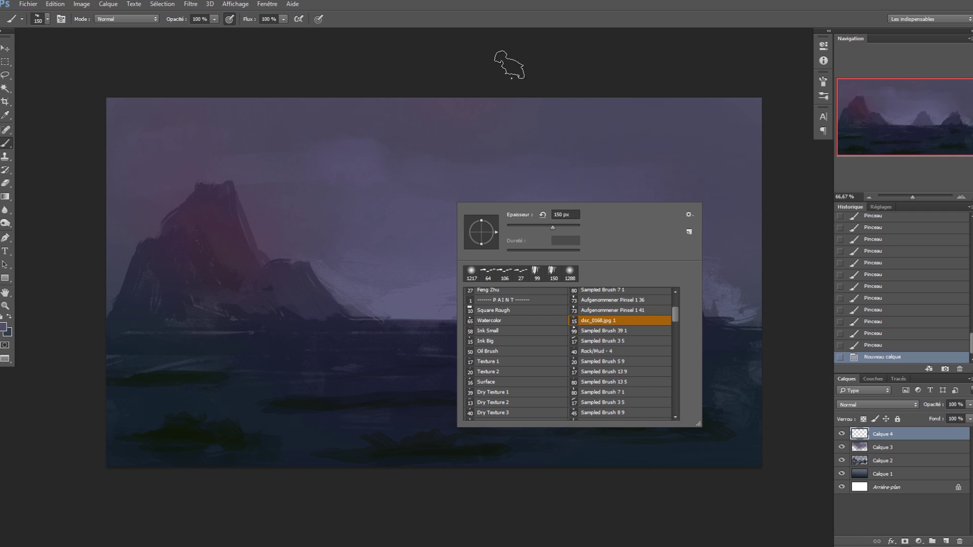
click(495, 14)
Set the foreground colour to orange-brown #926941.
click(3, 328)
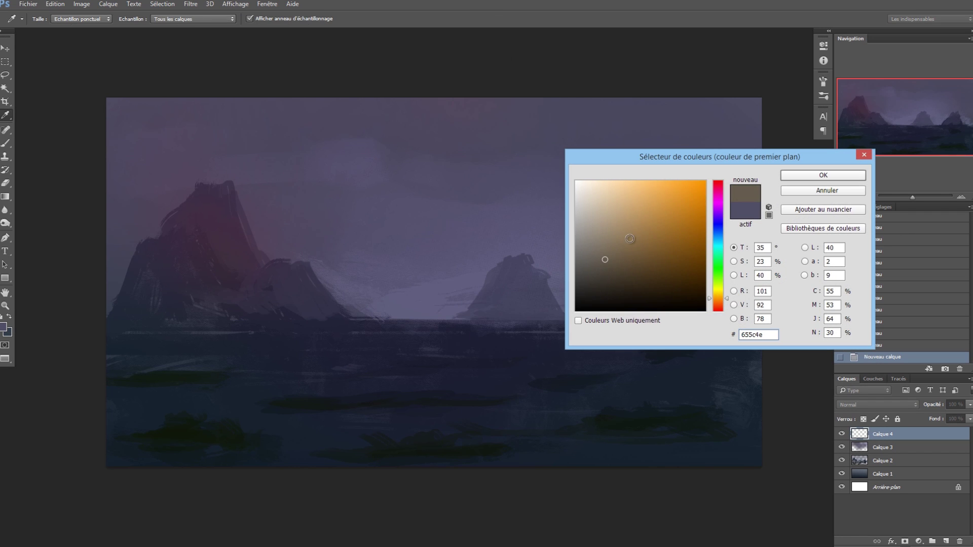
click(630, 239)
click(625, 251)
click(720, 300)
drag(656, 243, 648, 237)
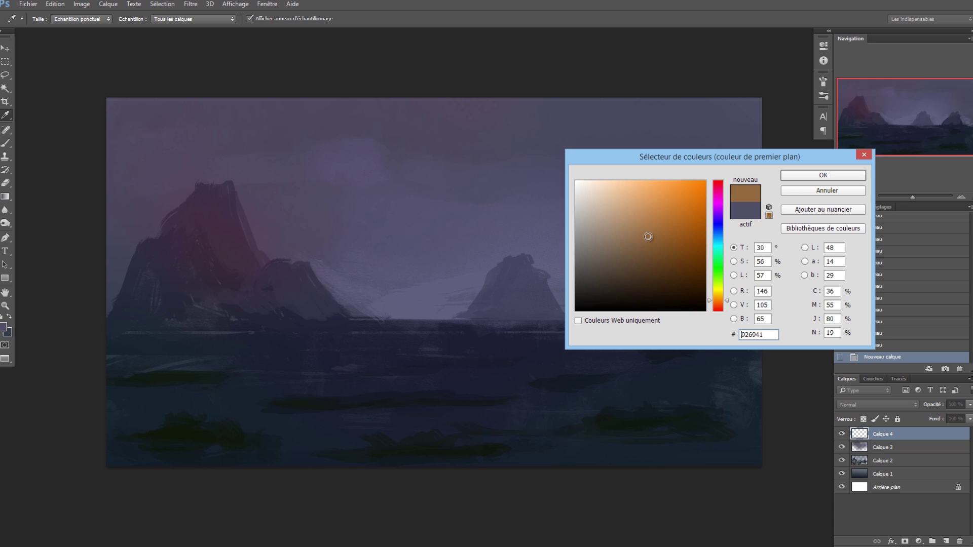
click(793, 178)
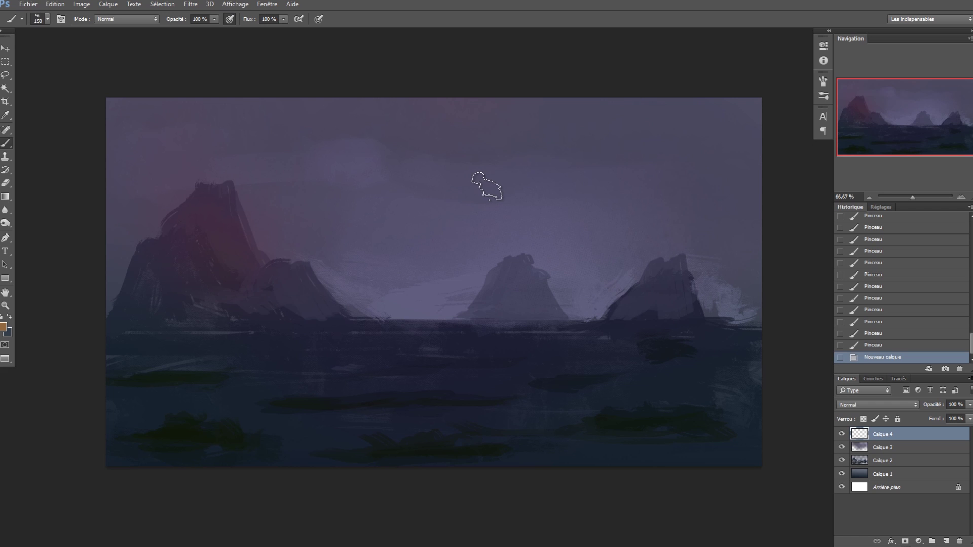
Enlarge the brush to 402 px and try single orange cloud dabs in the central sky, undoing each one.
key(period)
key(period)
click(513, 188)
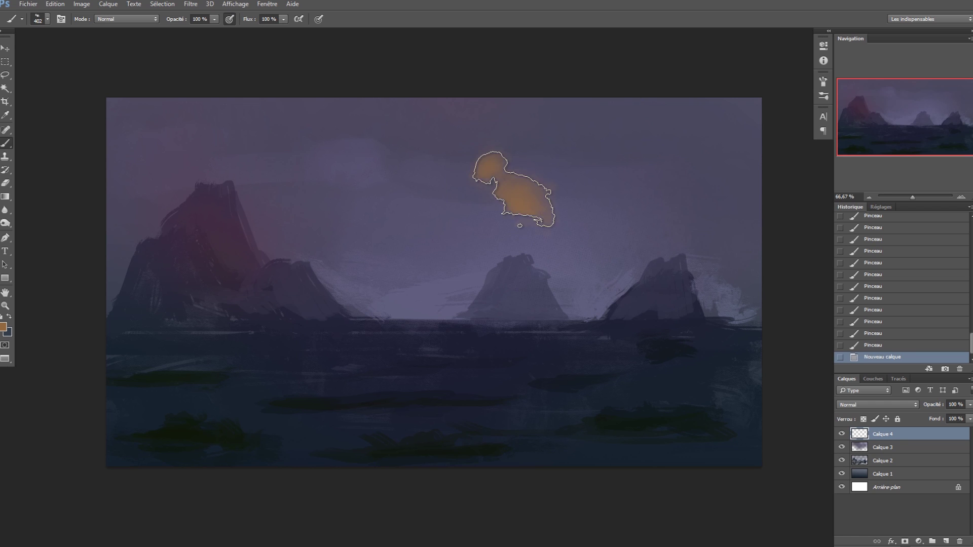
key(ctrl+z)
click(428, 191)
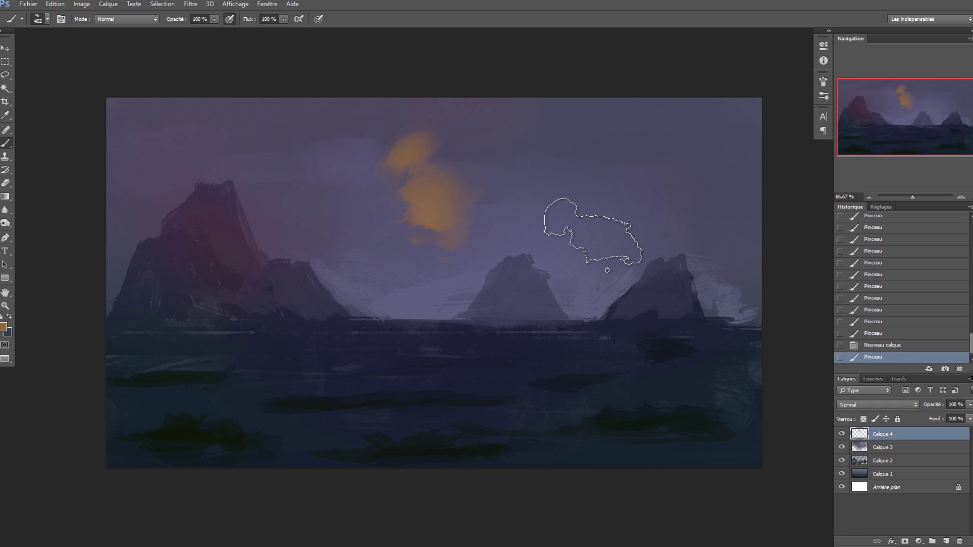
key(ctrl+z)
click(512, 203)
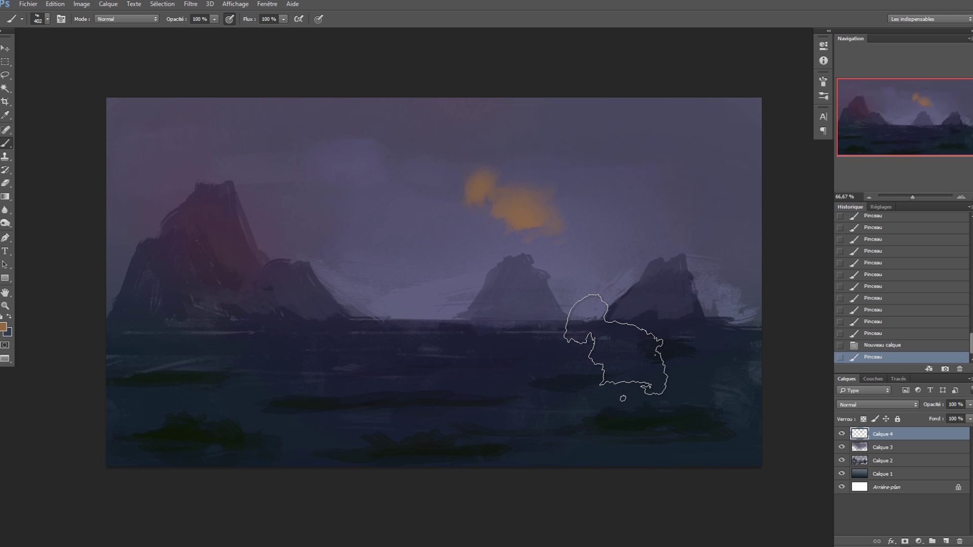
key(ctrl+z)
Try orange cloud dabs in a row across the sky above the mountains and revert to the empty new layer.
click(474, 223)
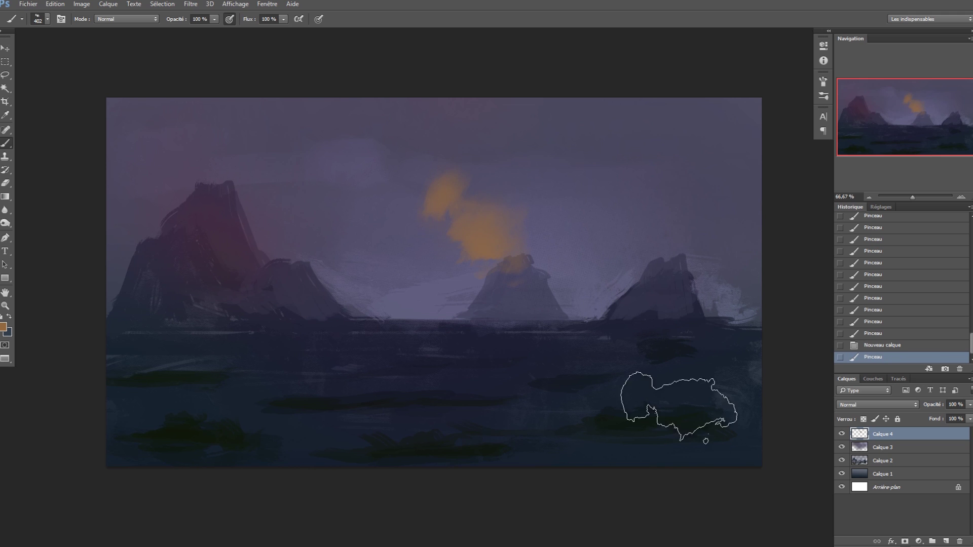
click(591, 201)
click(682, 258)
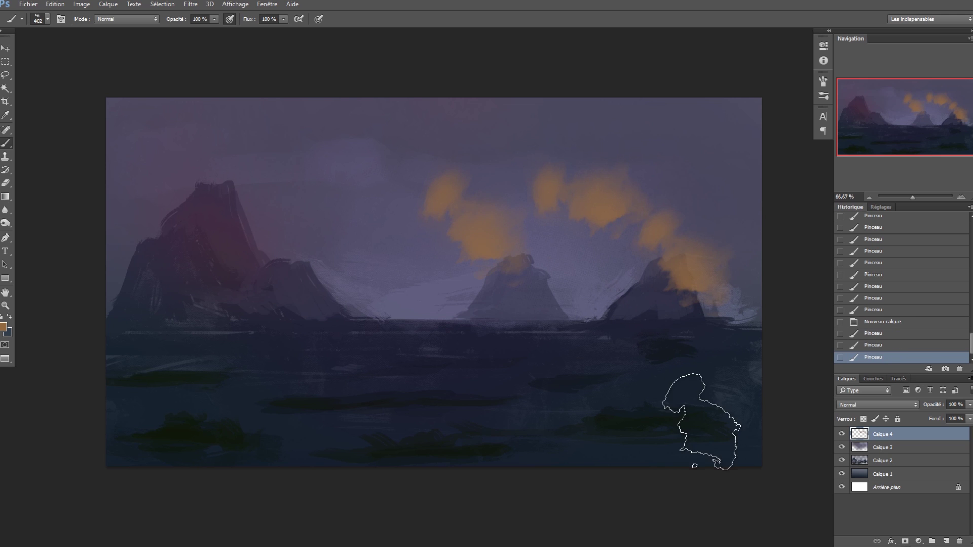
click(362, 234)
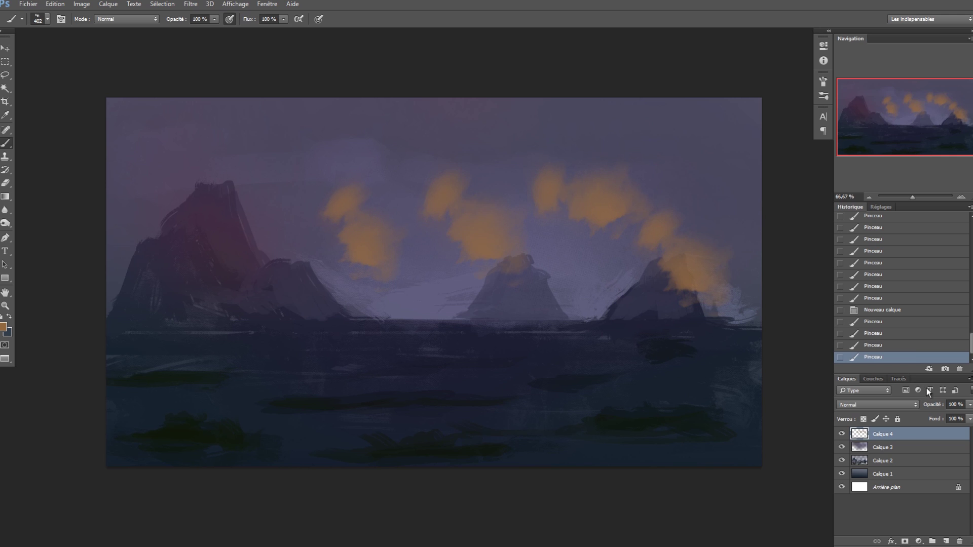
click(893, 310)
Reduce the textured cloud brush to 287 px and try one orange dab in the sky, undoing it.
drag(436, 199, 417, 202)
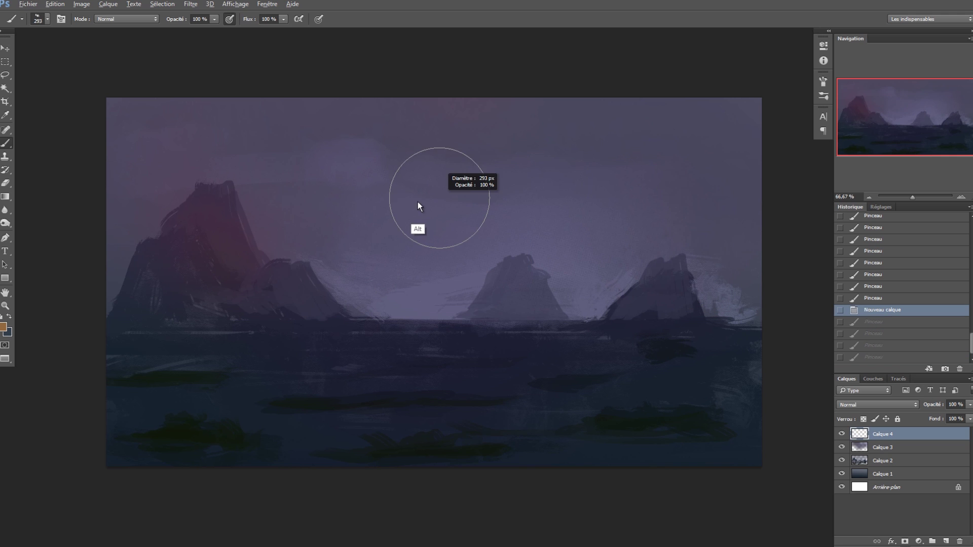
click(443, 195)
key(ctrl+z)
Swap the colours and set the foreground to a dark purple based on the sky colour sampled above the left mountain.
key(x)
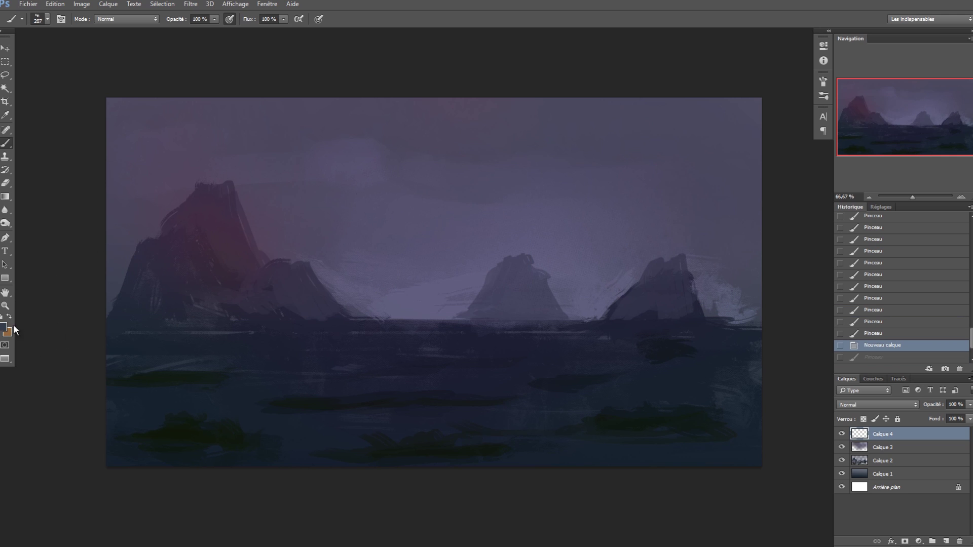
click(4, 327)
click(254, 152)
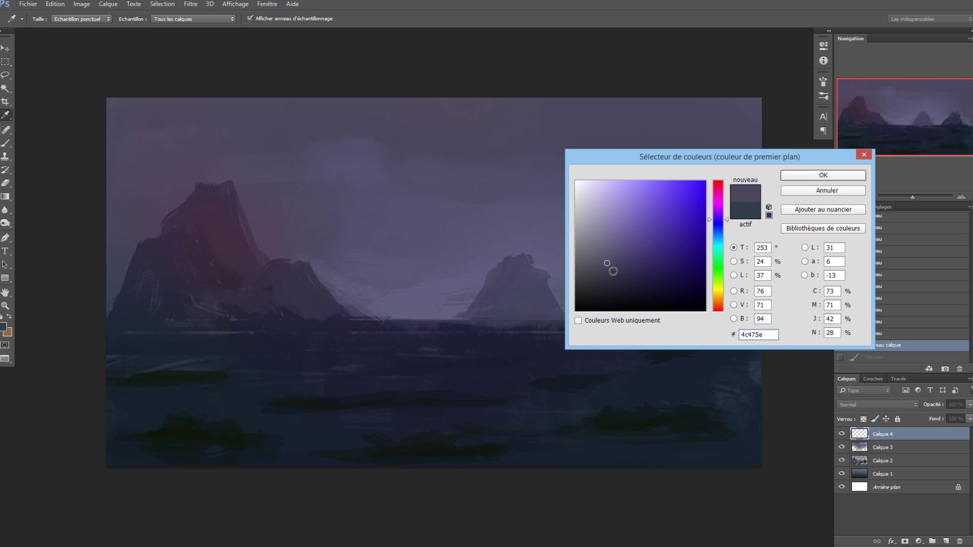
drag(613, 271, 616, 275)
click(797, 175)
key(b)
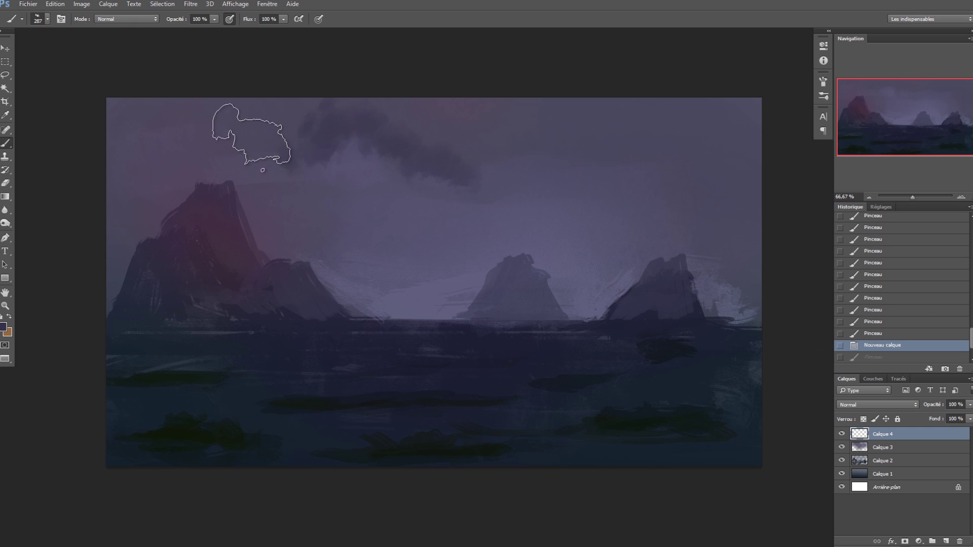
Brush dark purple clouds in broad strokes across the sky above the mountains and swap back to the orange-brown.
mouse_move(324, 167)
mouse_down()
mouse_move(361, 246)
mouse_move(537, 185)
mouse_move(633, 228)
mouse_up()
drag(575, 284, 709, 228)
mouse_move(709, 228)
mouse_down()
mouse_move(594, 236)
mouse_move(747, 238)
mouse_move(516, 143)
mouse_move(562, 288)
mouse_move(526, 238)
mouse_move(553, 188)
mouse_up()
key(x)
key(ctrl+z)
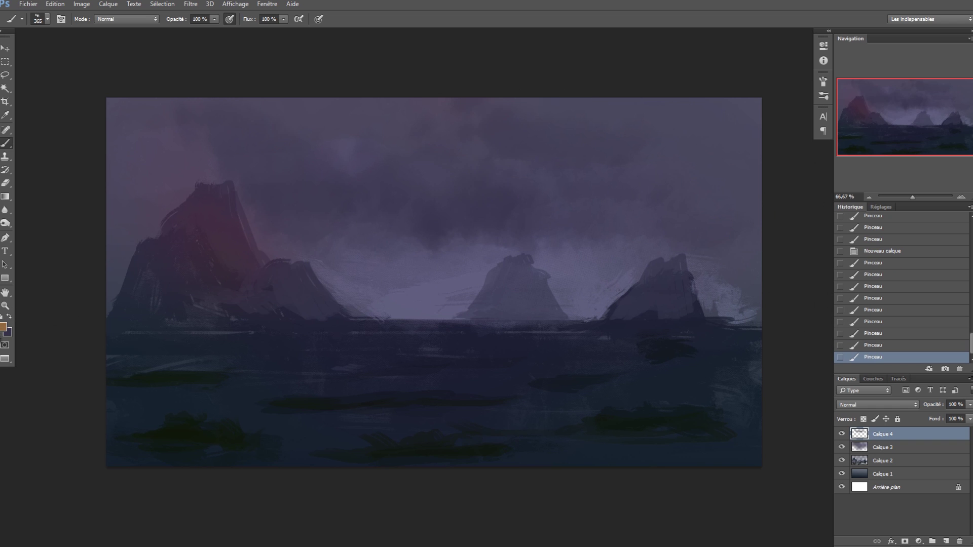
Set the foreground colour to rust #874c29 and brush a test cloud streak in the sky between the two distant mountains.
click(3, 326)
click(718, 303)
click(667, 242)
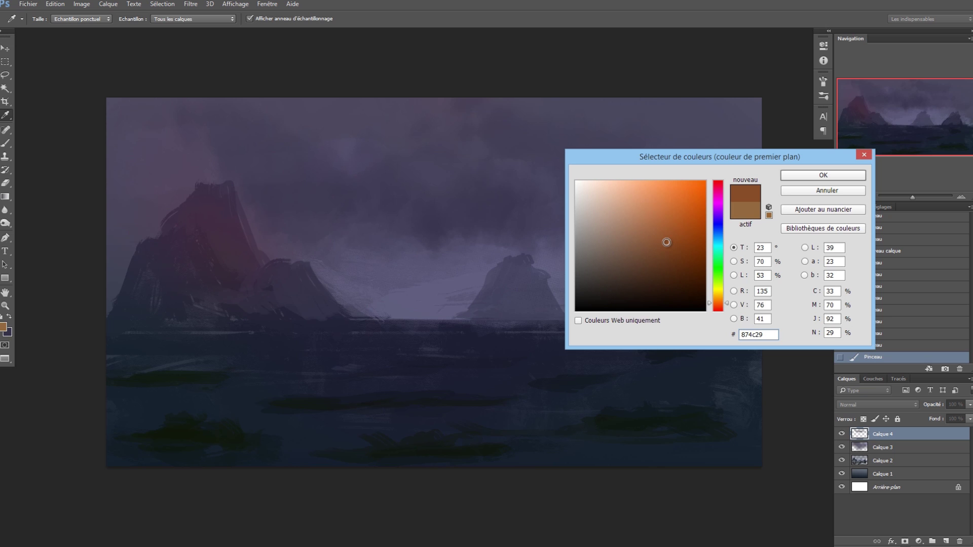
click(826, 176)
mouse_move(512, 177)
mouse_down()
mouse_move(572, 177)
mouse_move(547, 183)
mouse_up()
key(ctrl+z)
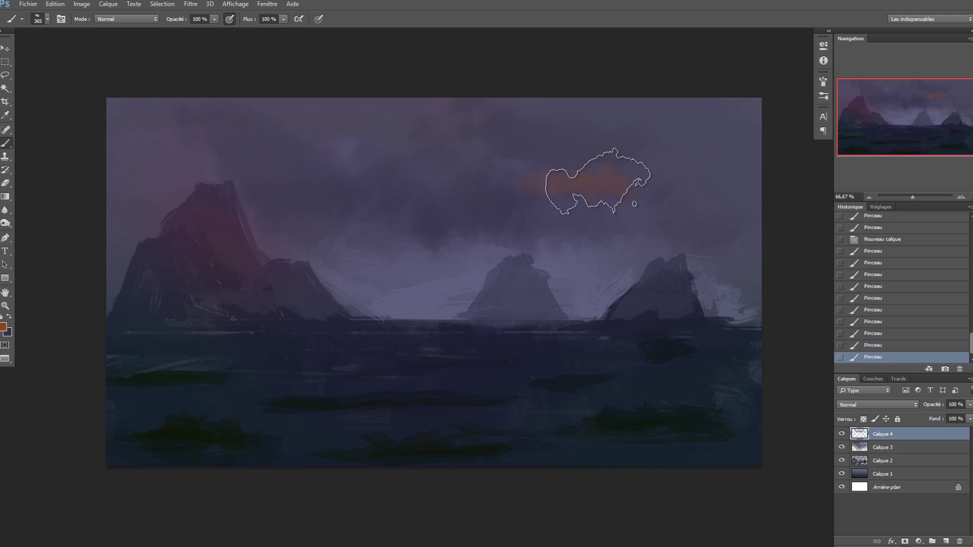
Set the foreground colour to #a04f23 and brush orange cloud patches across the sky, including both outer edges.
click(3, 327)
click(677, 229)
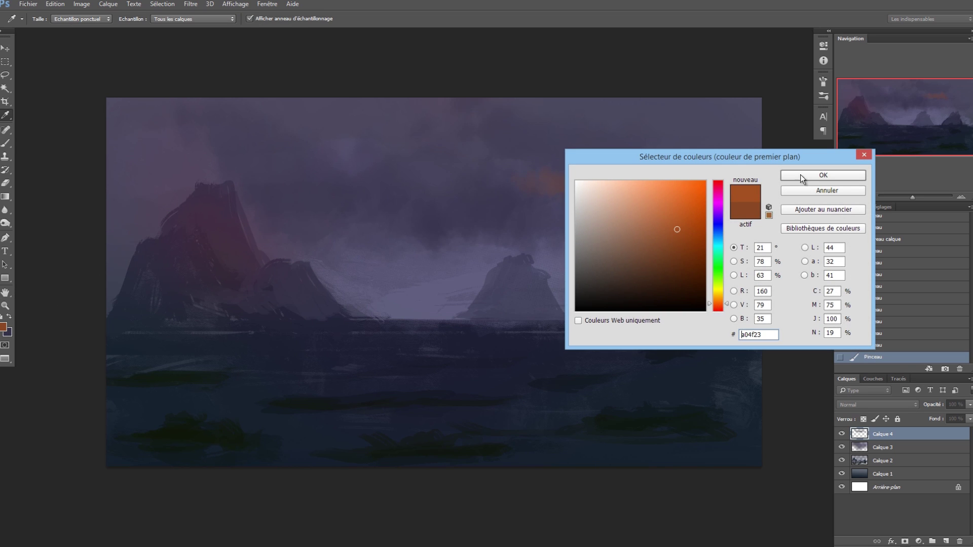
click(801, 174)
drag(577, 177, 403, 188)
mouse_move(619, 157)
mouse_down()
mouse_move(678, 213)
mouse_move(605, 167)
mouse_move(567, 172)
mouse_up()
key(ctrl+z)
drag(699, 188, 709, 191)
drag(151, 157, 100, 158)
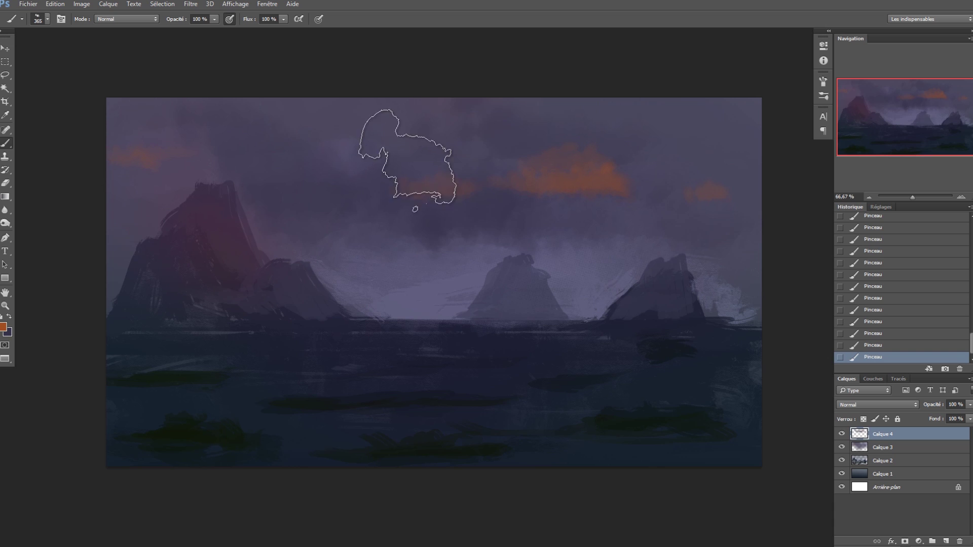
drag(639, 235, 713, 232)
mouse_move(684, 164)
mouse_down()
mouse_move(712, 165)
mouse_move(765, 193)
mouse_up()
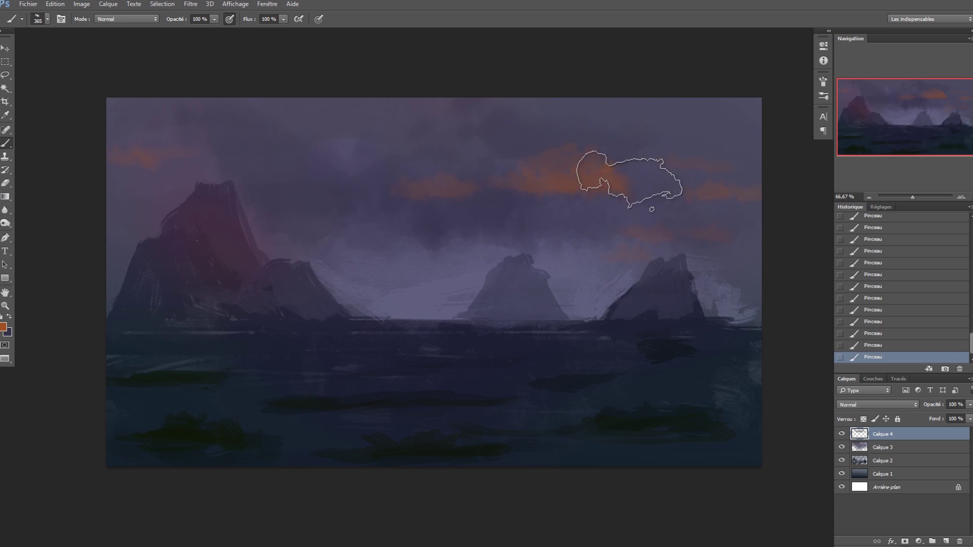
Lighten the largest orange cloud with short strokes of the Dodge tool.
key(o)
key(shift+o)
key(shift+o)
drag(605, 181, 552, 176)
drag(618, 188, 532, 215)
key(b)
key(o)
drag(580, 174, 596, 178)
drag(587, 175, 603, 179)
drag(600, 175, 615, 183)
key(b)
Sample the purple sky beside the largest orange cloud and paint it over the cloud's upper edge.
alt+click(611, 161)
drag(513, 132, 597, 137)
drag(597, 137, 570, 145)
Set the foreground colour to light grey #8f8e9c and choose the Clouds 1 brush at 800 px.
alt+click(426, 292)
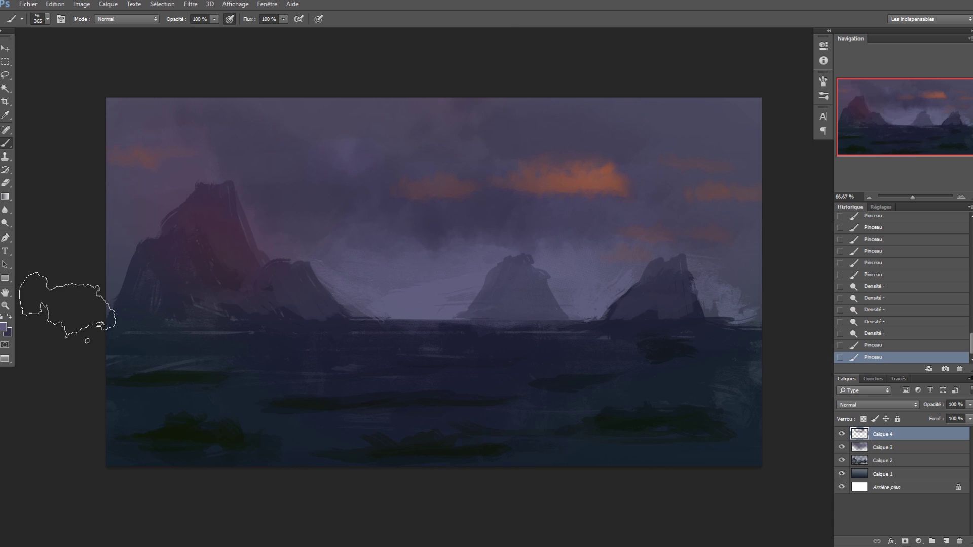
click(4, 327)
click(587, 231)
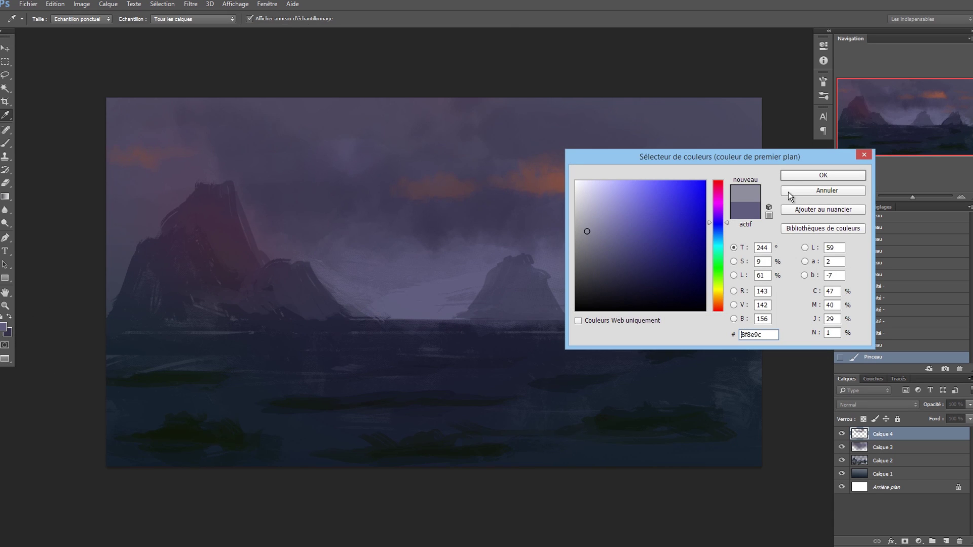
click(810, 176)
right_click(477, 190)
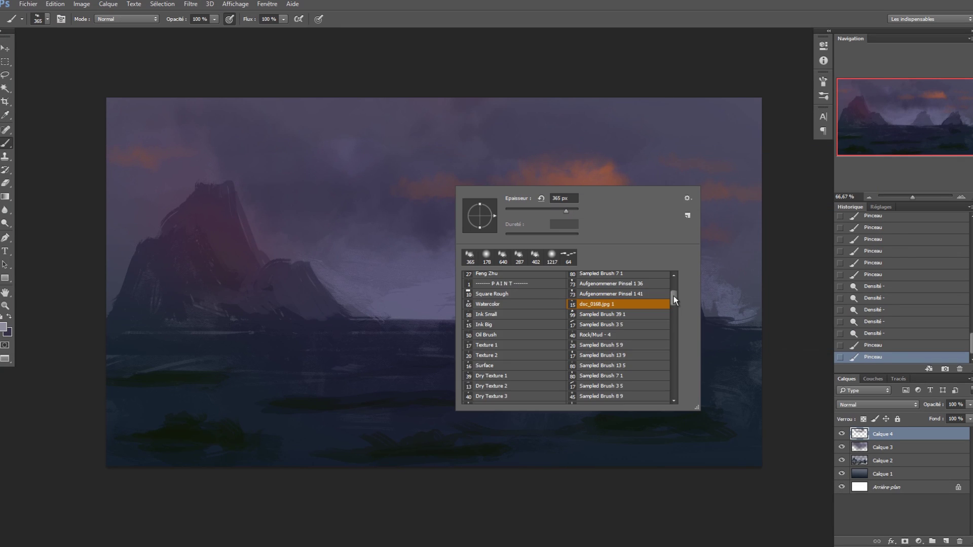
drag(673, 297, 674, 320)
click(487, 309)
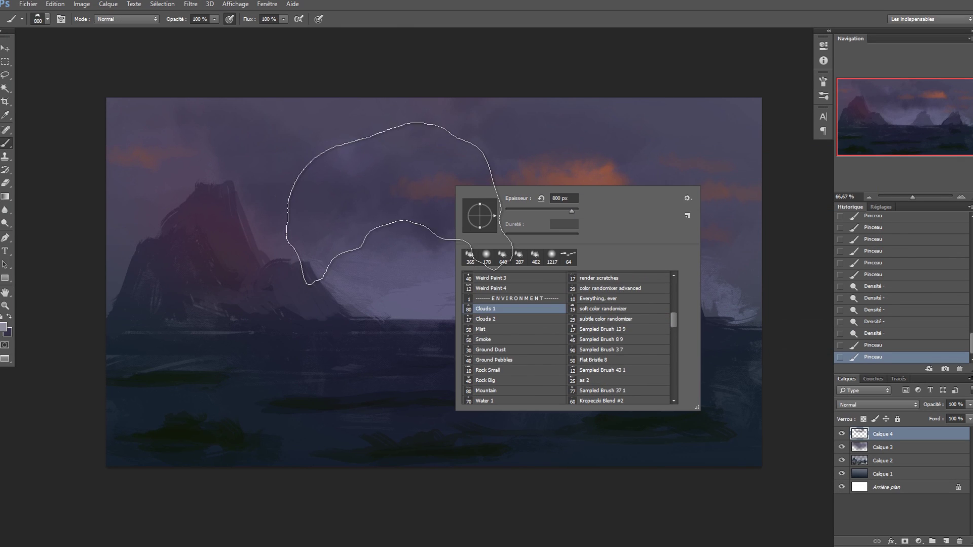
Paint a light grey cloud along the upper edge of the sky, between the left mountain and the orange clouds.
drag(350, 144, 341, 125)
key(ctrl+z)
drag(398, 108, 332, 158)
Reduce the Clouds 1 brush to 225 px and blend the grey cloud's edges with purple and grey sampled from the sky.
key(bracketleft)
key(bracketleft)
key(bracketleft)
key(bracketleft)
key(bracketleft)
key(bracketleft)
key(bracketleft)
alt+click(328, 156)
alt+click(372, 107)
mouse_move(430, 127)
mouse_down()
mouse_move(390, 144)
mouse_move(380, 133)
mouse_up()
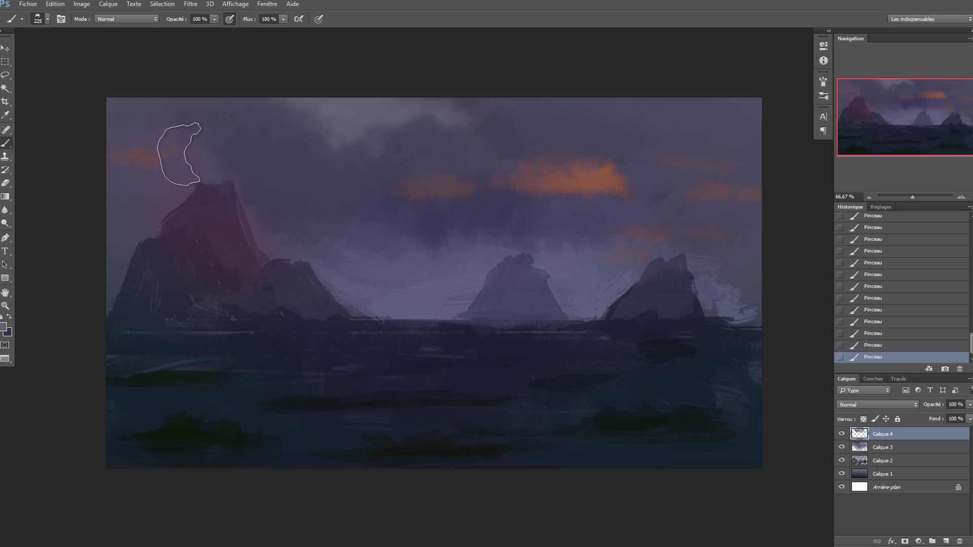
Brighten the small central orange cloud with sampled orange, sample the purple below it and reduce the brush to 64 px.
alt+click(580, 206)
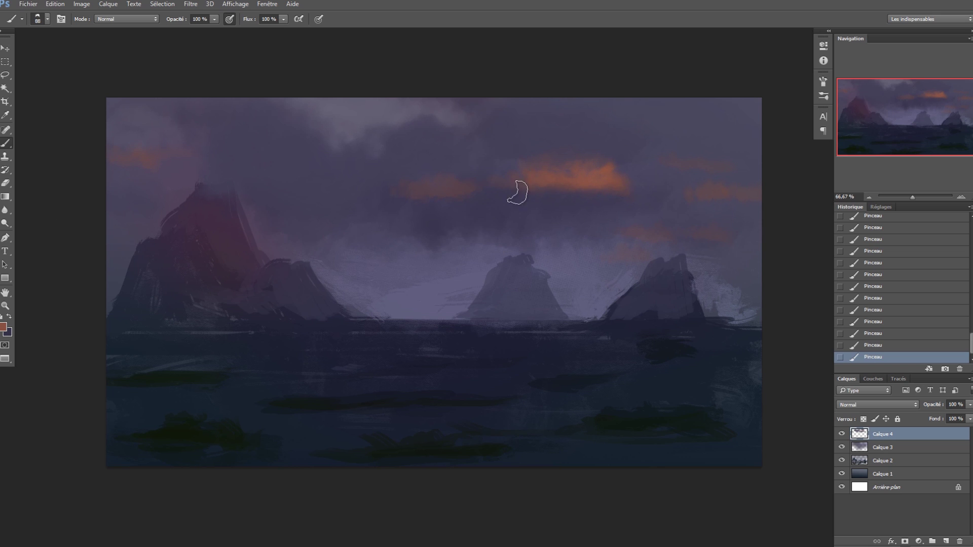
mouse_move(423, 191)
mouse_down()
mouse_move(464, 186)
mouse_move(478, 206)
mouse_up()
alt+click(441, 201)
key(bracketleft)
key(bracketleft)
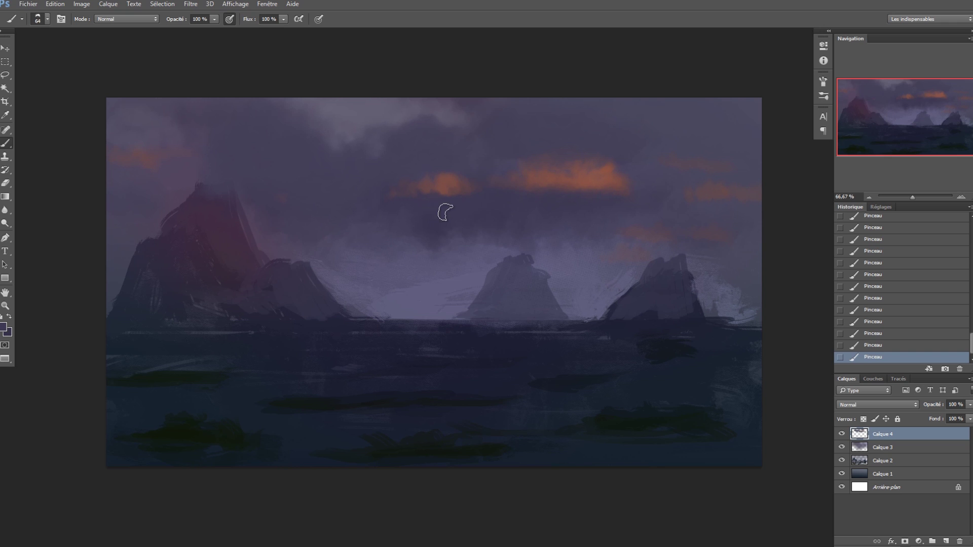
Choose a round brush at 102 px and try a stroke on the left mountain, undoing it.
right_click(257, 216)
scroll(315, 309, up, 3)
double_click(314, 302)
key(ctrl+z)
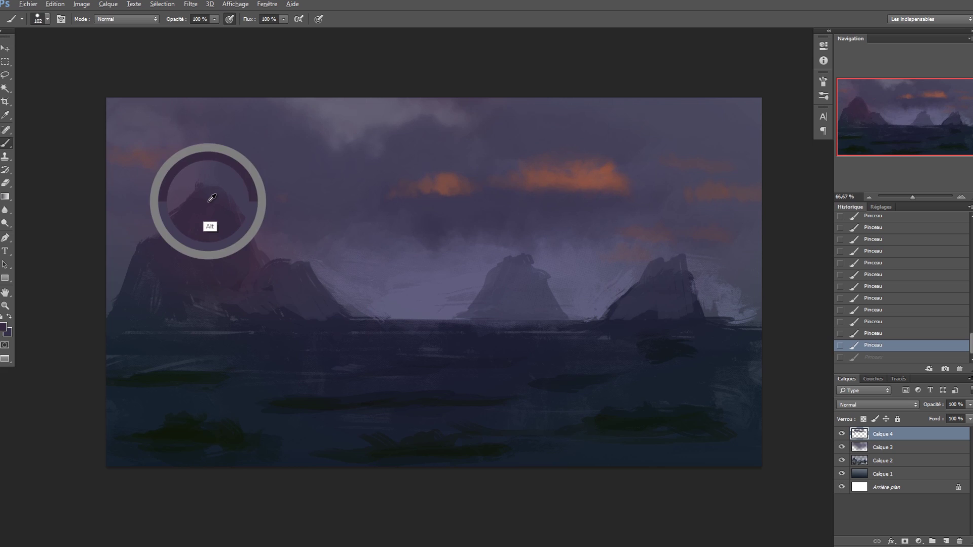
Lasso several narrow spire-shaped selections on the left mountain's summit and on its lower peak.
key(l)
drag(209, 186, 225, 186)
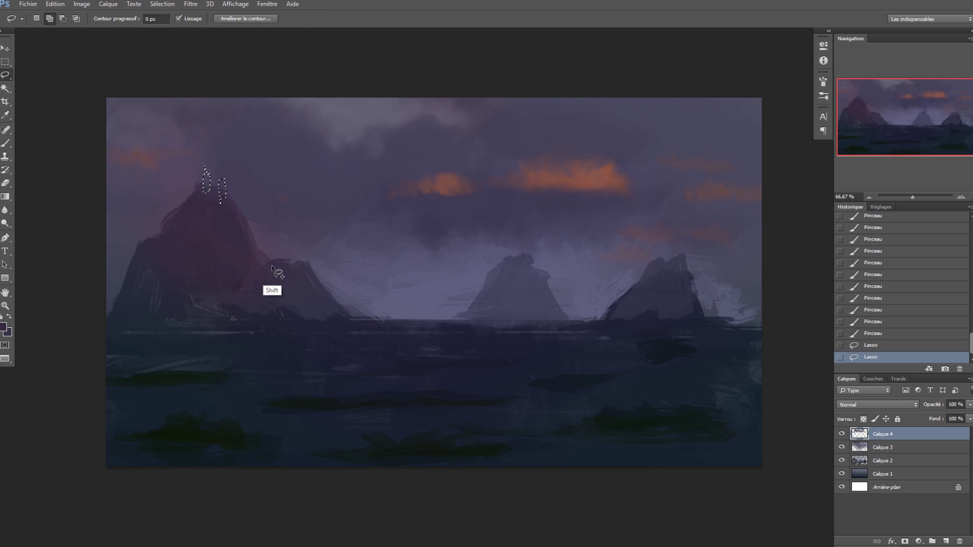
drag(279, 244, 272, 264)
mouse_move(270, 265)
mouse_down()
mouse_move(289, 253)
mouse_move(289, 269)
mouse_up()
key(b)
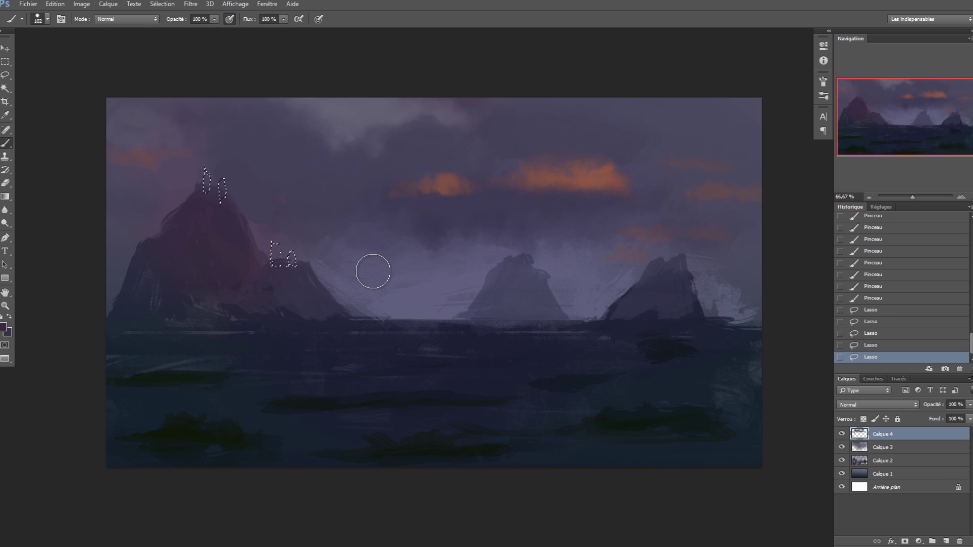
key(l)
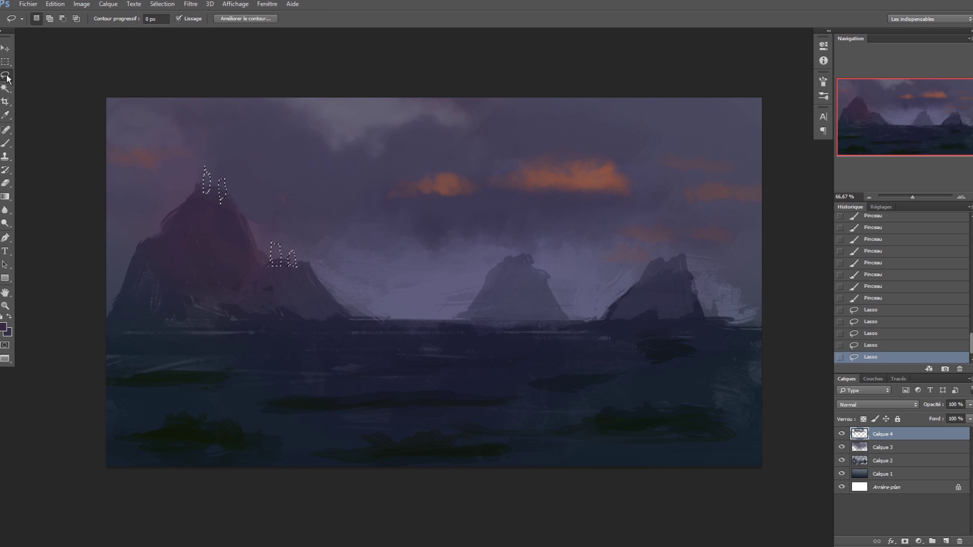
Add another spire outline to the selections on the left mountain's lower peak, fill all spires with dark purple and deselect.
key(shift)
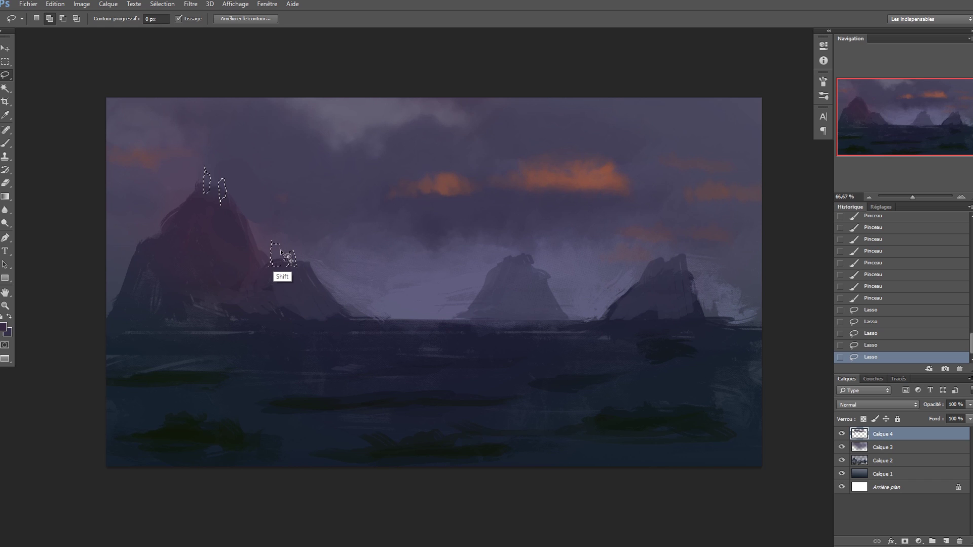
mouse_move(271, 251)
mouse_down()
mouse_move(272, 217)
mouse_move(280, 257)
mouse_move(280, 246)
mouse_move(293, 262)
mouse_move(292, 230)
mouse_move(287, 255)
mouse_up()
key(b)
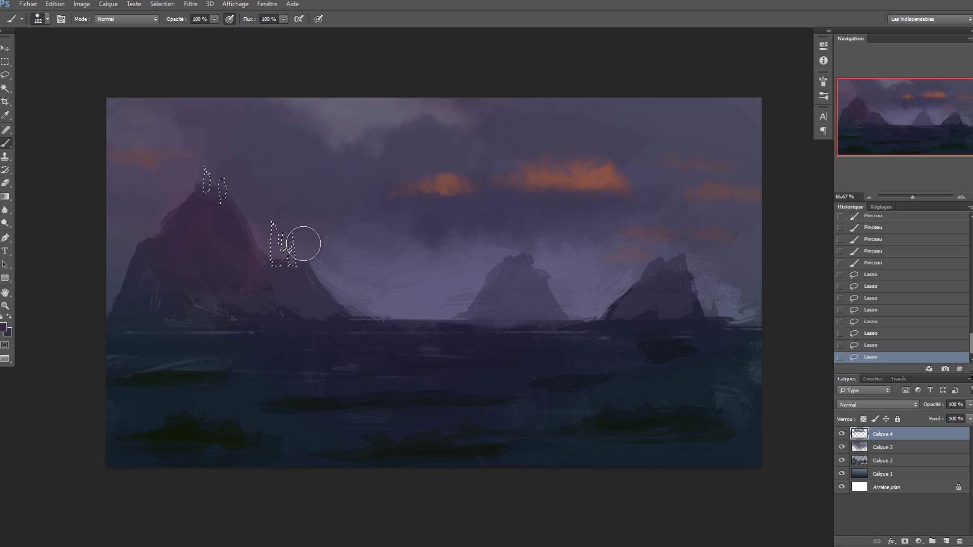
drag(213, 182, 286, 246)
key(ctrl+d)
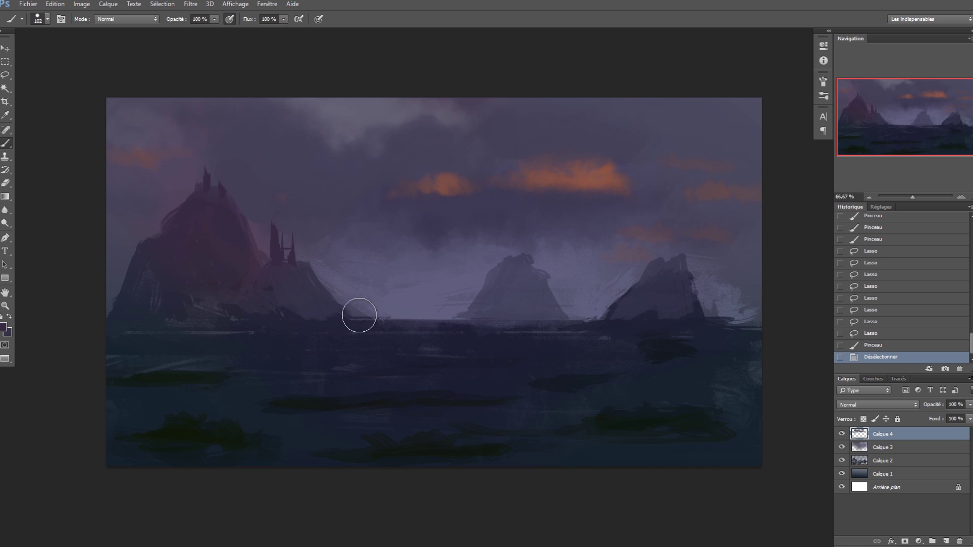
Undo a trial stroke, sample a dark tone from the left mountain and shade its lower slopes and base.
mouse_move(260, 276)
mouse_down()
mouse_move(217, 265)
mouse_move(288, 319)
mouse_move(324, 319)
mouse_up()
key(ctrl+z)
alt+click(271, 309)
mouse_move(281, 292)
mouse_down()
mouse_move(275, 299)
mouse_move(278, 287)
mouse_up()
mouse_move(278, 287)
mouse_down()
mouse_move(253, 314)
mouse_move(273, 307)
mouse_move(275, 277)
mouse_move(233, 306)
mouse_up()
drag(170, 306, 174, 300)
drag(162, 310, 148, 317)
drag(173, 256, 166, 273)
drag(137, 304, 119, 322)
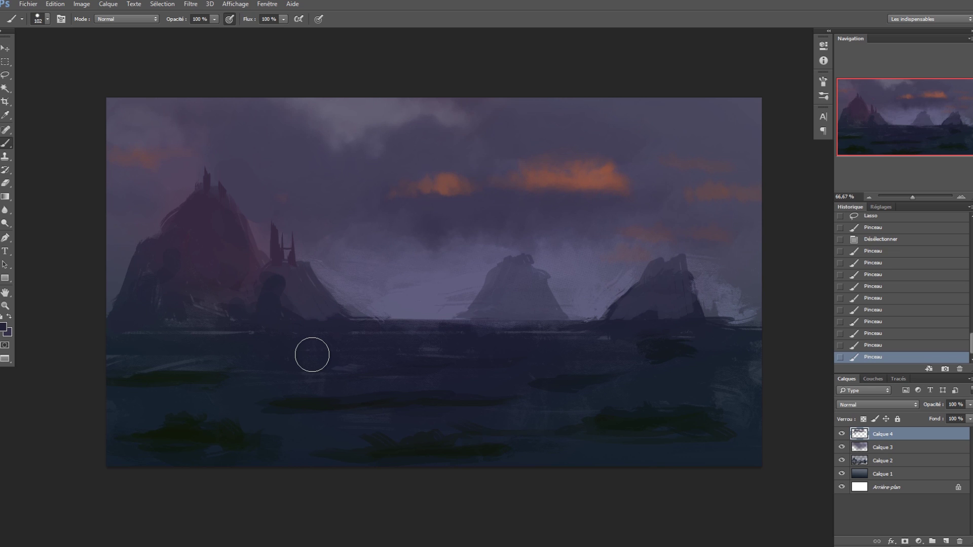
Add a new layer and choose the Hard Round brush at 25 px.
key(ctrl+shift+n)
key(Return)
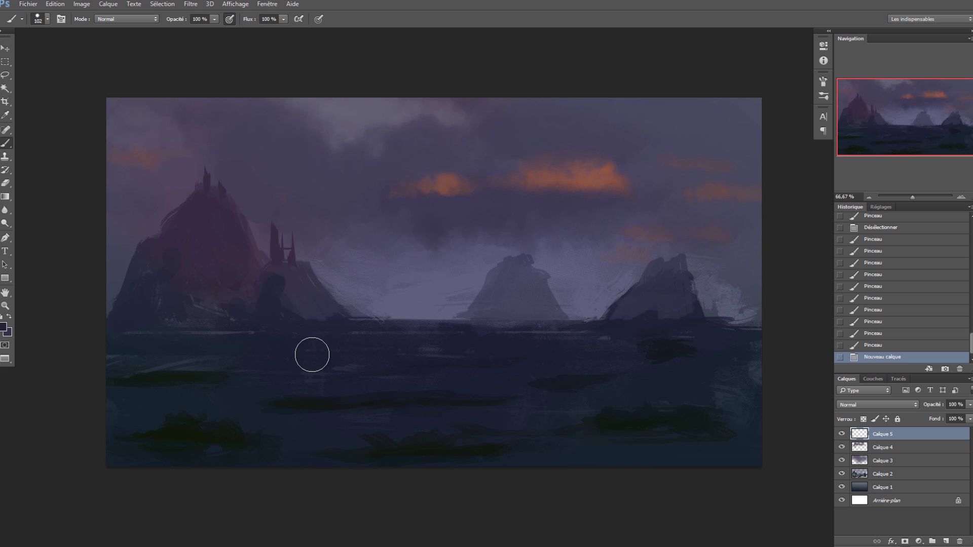
right_click(295, 261)
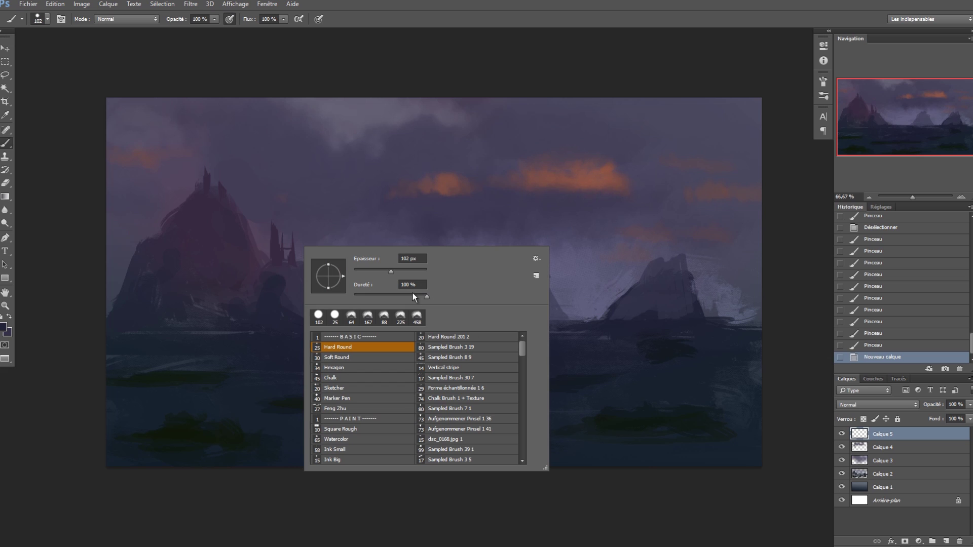
click(338, 346)
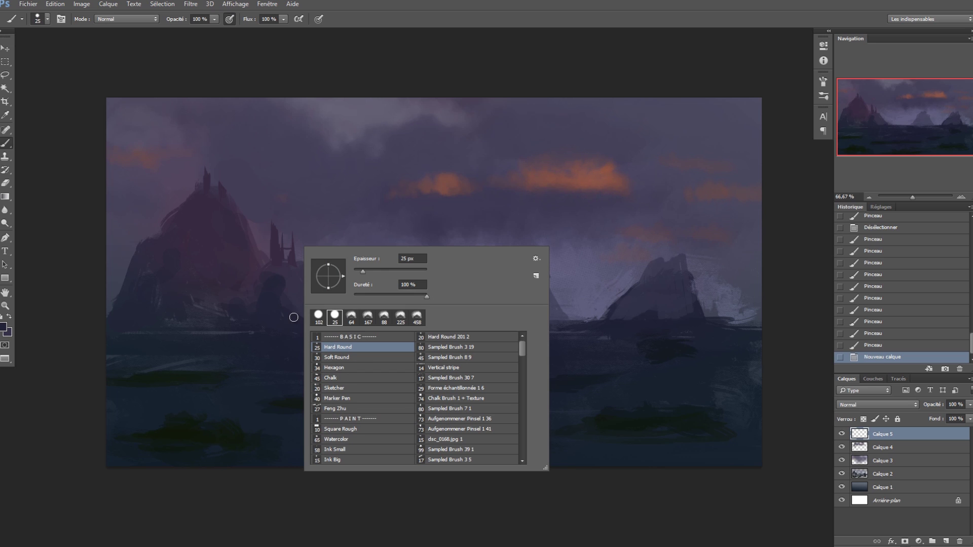
Set the round brush to about 121 px with 1 % hardness and try a curved stroke across the sky, undoing it.
click(456, 43)
drag(363, 301, 354, 135)
drag(366, 2, 365, 4)
drag(354, 278, 346, 205)
mouse_move(345, 239)
mouse_down()
mouse_move(398, 279)
mouse_move(429, 136)
mouse_move(463, 232)
mouse_up()
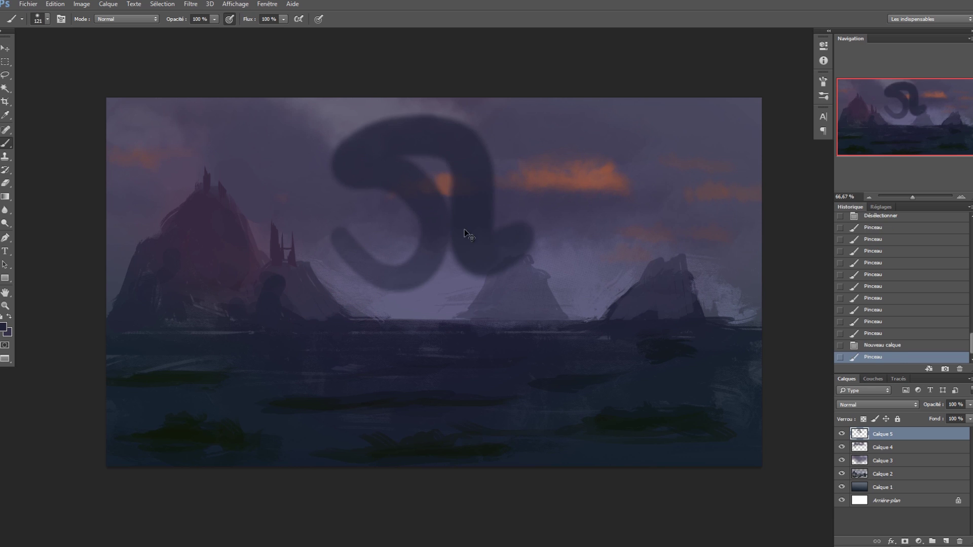
key(ctrl+z)
Set the soft brush's spacing to 26 % and test it with strokes over the sky, undoing them.
key(F5)
drag(688, 254, 693, 257)
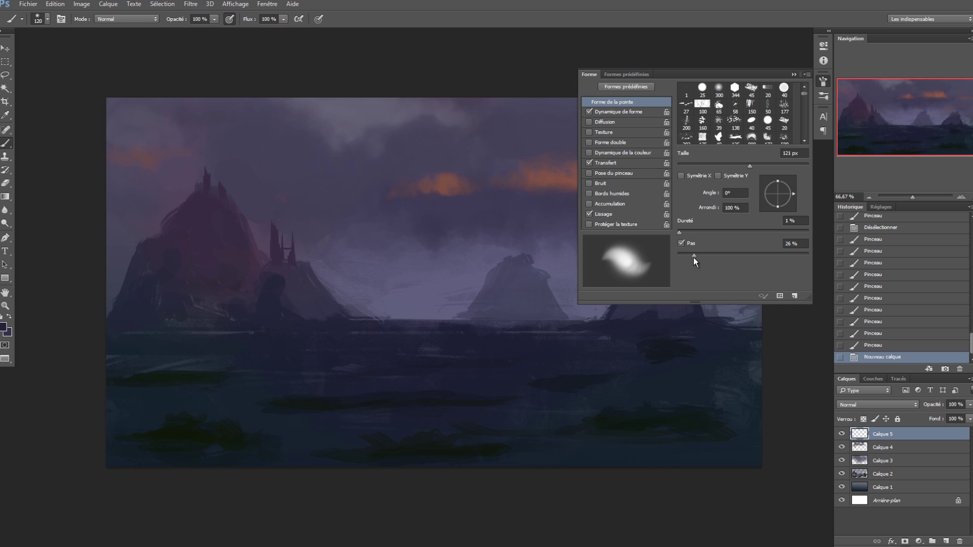
key(F5)
mouse_move(509, 282)
mouse_down()
mouse_move(398, 215)
mouse_move(275, 172)
mouse_move(234, 255)
mouse_move(368, 285)
mouse_move(502, 175)
mouse_move(558, 212)
mouse_move(515, 335)
mouse_up()
drag(700, 312, 691, 200)
mouse_move(662, 170)
mouse_down()
mouse_move(481, 189)
mouse_move(303, 115)
mouse_move(310, 162)
mouse_up()
key(ctrl+z)
key(F5)
key(F5)
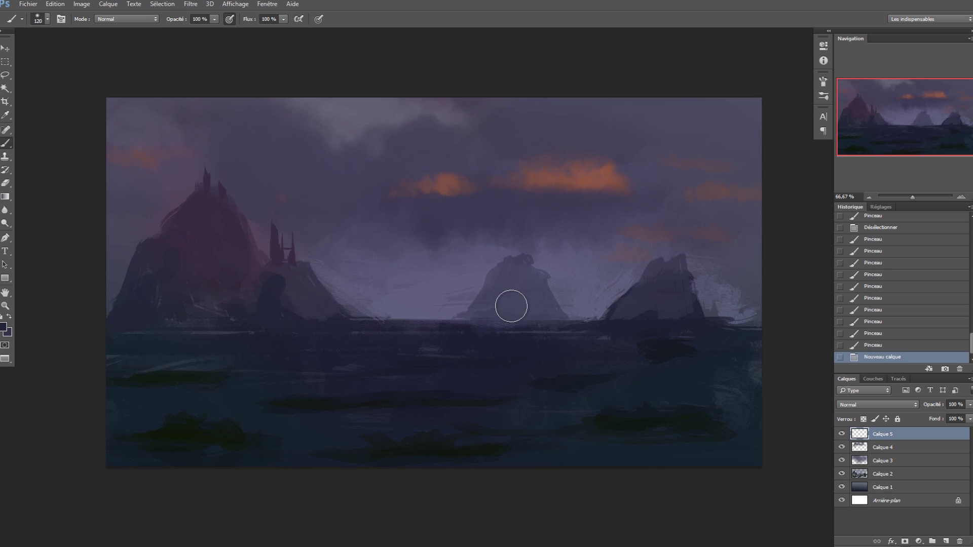
Set the foreground colour to grey-blue 6f90a3 and paint a soft mist band along the whole horizon.
click(4, 328)
drag(719, 223, 720, 238)
drag(618, 241, 618, 230)
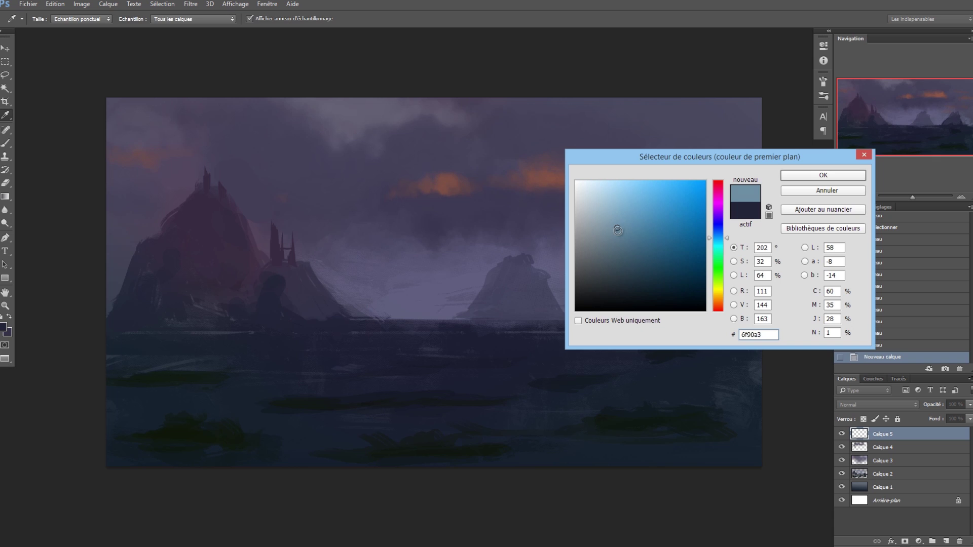
click(781, 175)
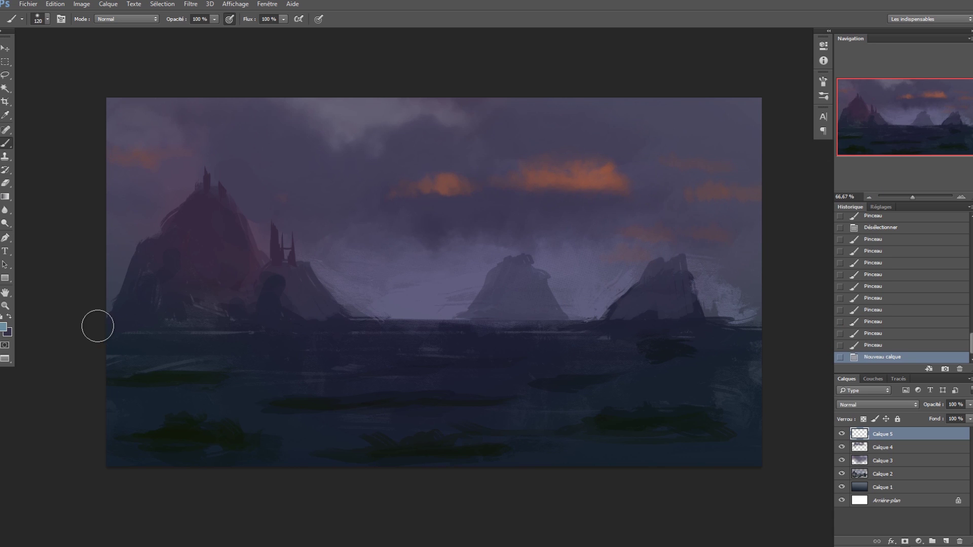
mouse_move(92, 325)
mouse_down()
mouse_move(685, 332)
mouse_move(725, 319)
mouse_move(714, 306)
mouse_up()
mouse_move(764, 331)
mouse_down()
mouse_move(482, 303)
mouse_move(266, 298)
mouse_move(135, 307)
mouse_move(124, 330)
mouse_up()
Set the foreground colour to 8598a2 and brighten the horizon mist with the 67 px soft brush, undoing the surplus stroke.
click(4, 327)
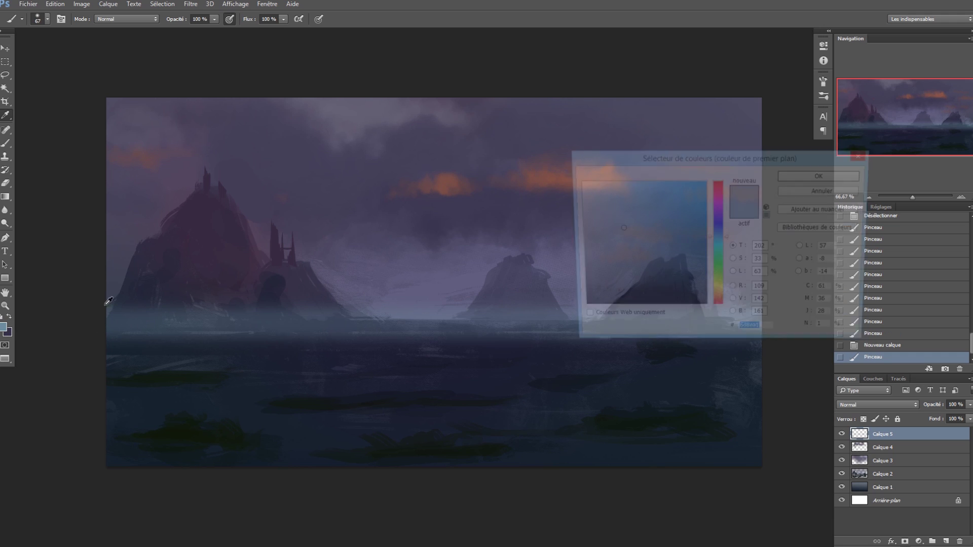
click(599, 228)
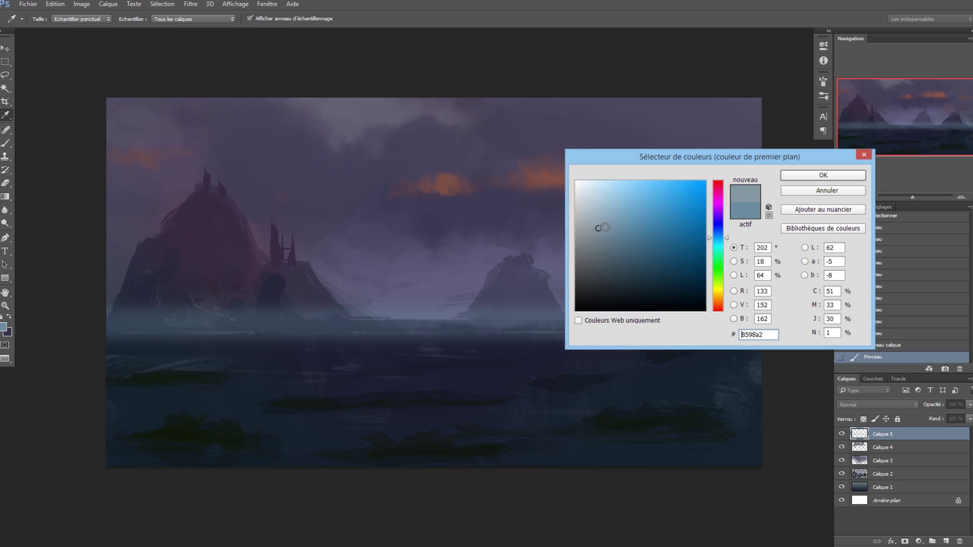
click(784, 178)
mouse_move(772, 330)
mouse_down()
mouse_move(621, 308)
mouse_move(163, 306)
mouse_move(154, 324)
mouse_move(521, 341)
mouse_move(775, 330)
mouse_up()
key(ctrl+z)
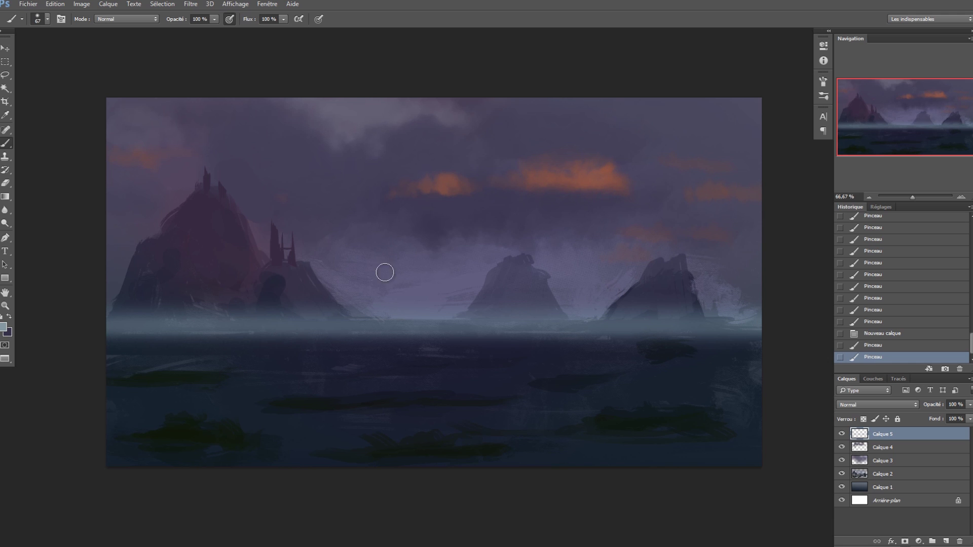
Choose the One Edge brush at 150 px from the brush presets.
right_click(212, 271)
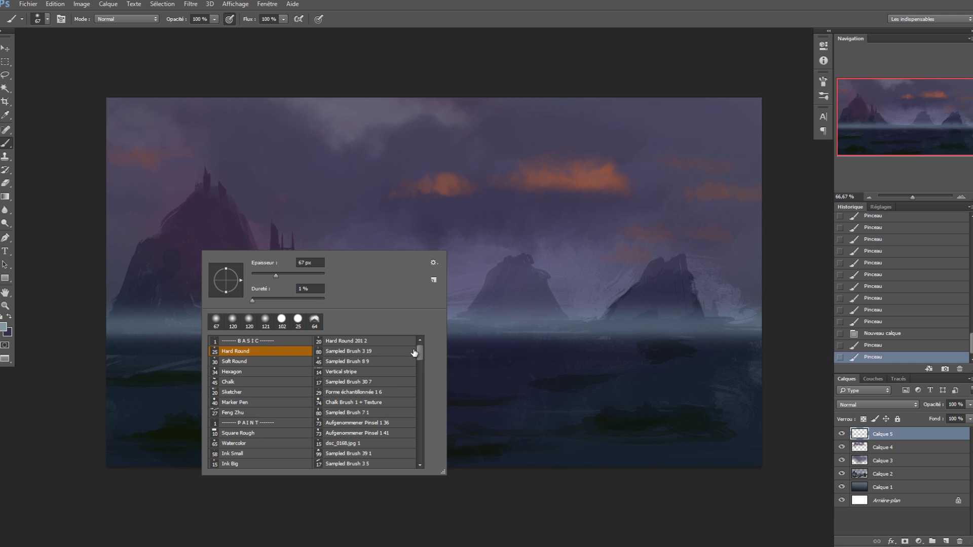
drag(421, 351, 421, 389)
scroll(403, 382, down, 2)
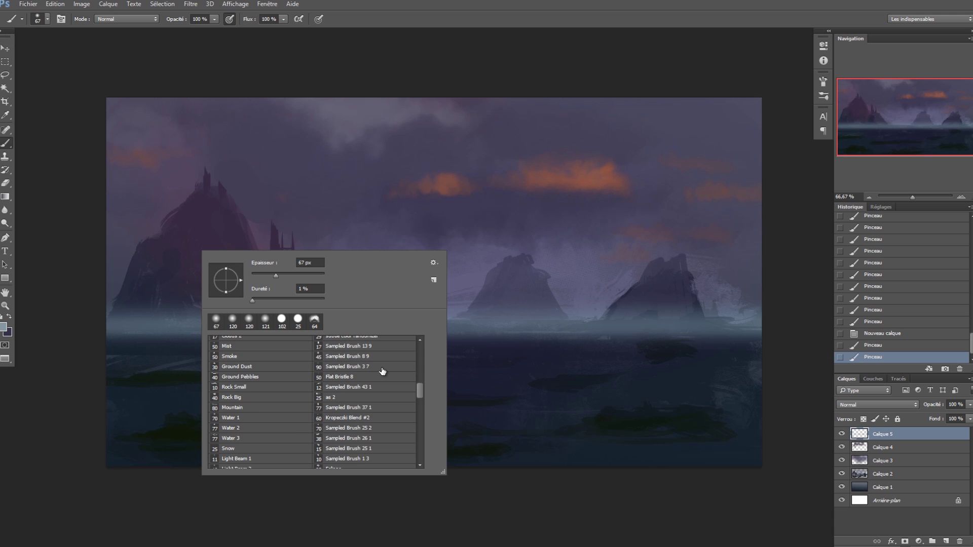
drag(419, 390, 427, 447)
click(260, 376)
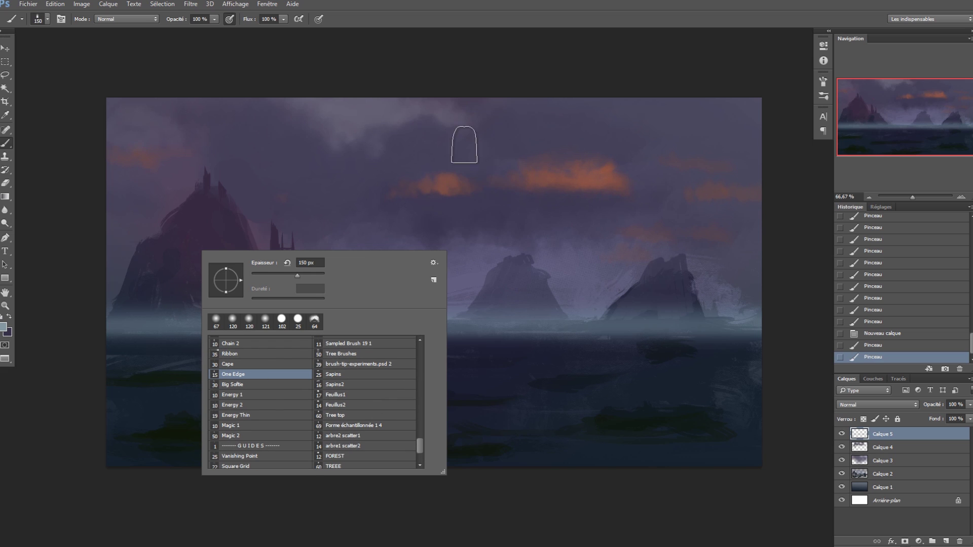
click(262, 173)
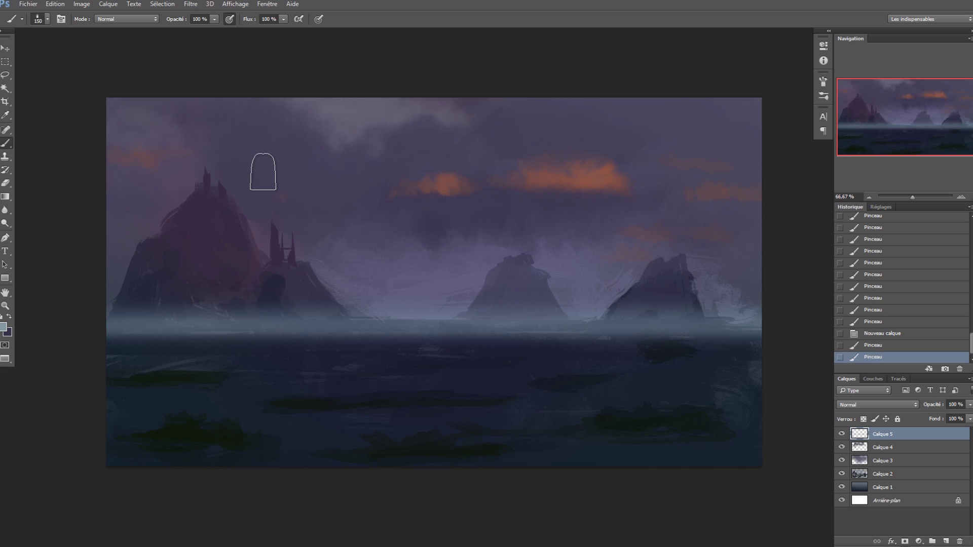
Try an arc and an S-shaped stroke across the sky with the One Edge brush, undoing both.
mouse_move(281, 193)
mouse_down()
mouse_move(321, 163)
mouse_move(434, 161)
mouse_move(513, 196)
mouse_up()
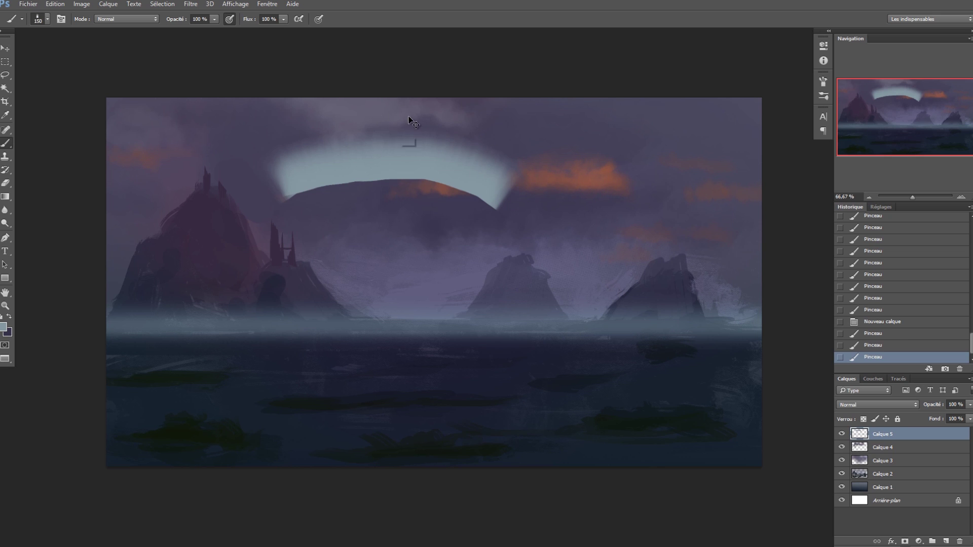
key(ctrl+z)
mouse_move(412, 137)
mouse_down()
mouse_move(504, 206)
mouse_move(578, 304)
mouse_up()
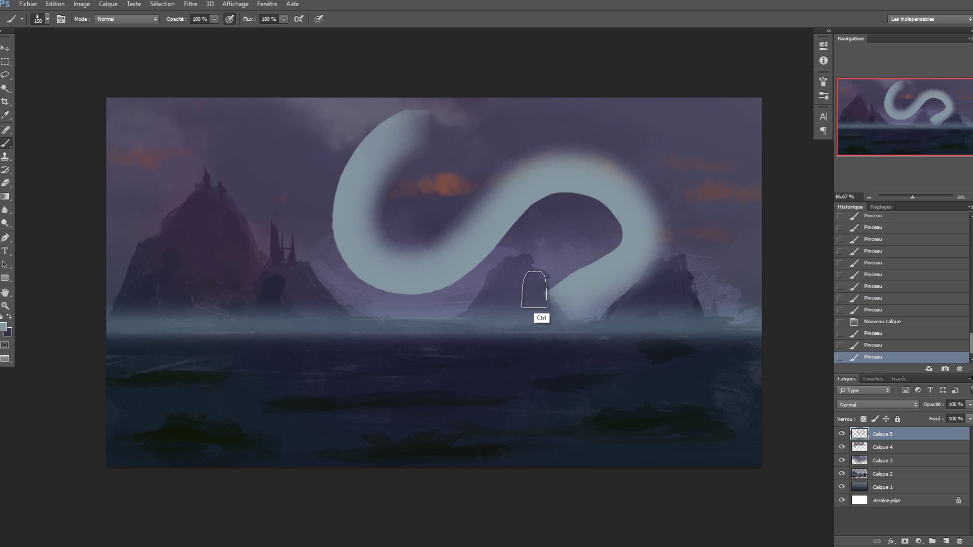
key(ctrl+z)
Enlarge the One Edge brush to 228 px and lay a straight mist stroke along the horizon.
drag(93, 287, 304, 283)
key(ctrl+z)
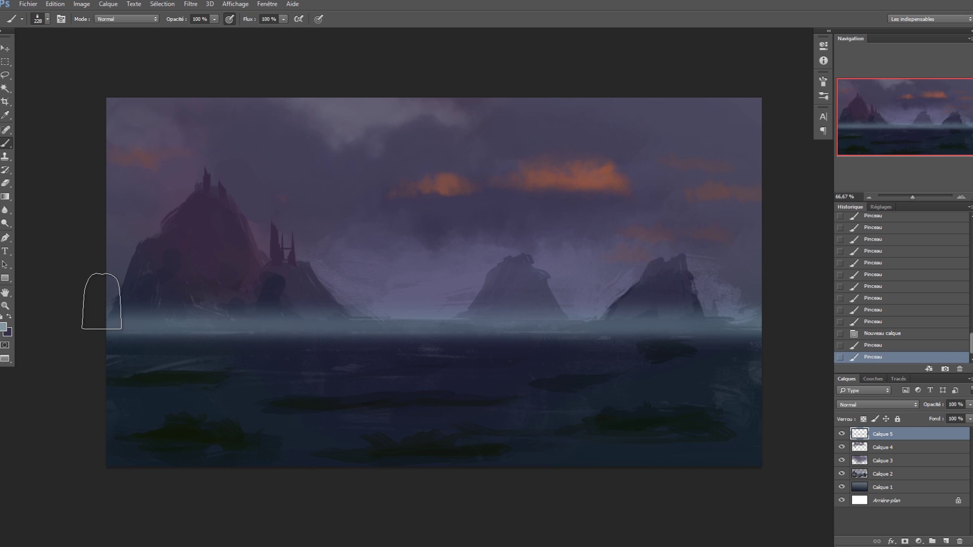
shift+click(781, 328)
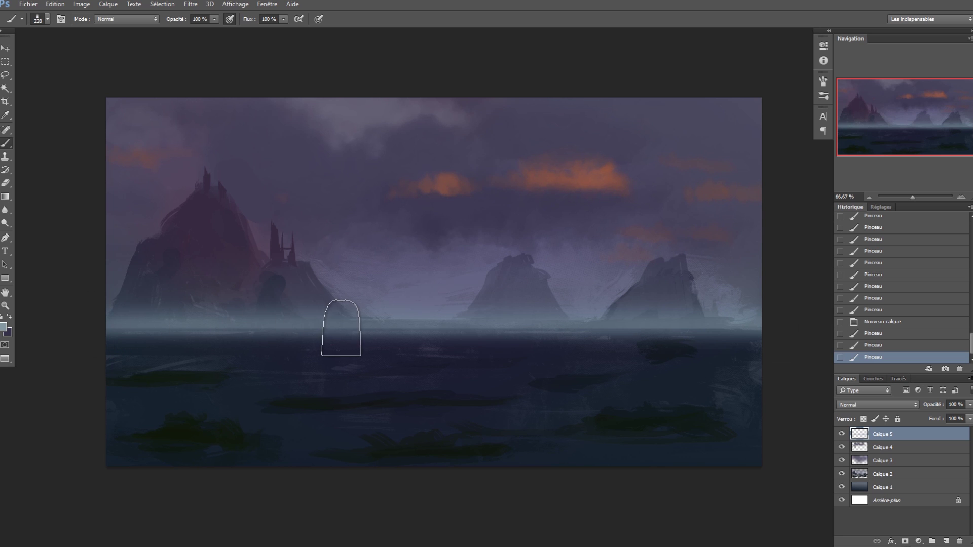
Enlarge the One Edge brush to 470 px and try broader mist strokes across the mountains, undoing them.
drag(332, 263, 399, 302)
drag(385, 266, 507, 262)
key(ctrl+z)
mouse_move(83, 272)
mouse_down()
mouse_move(241, 257)
mouse_move(713, 277)
mouse_up()
key(ctrl+z)
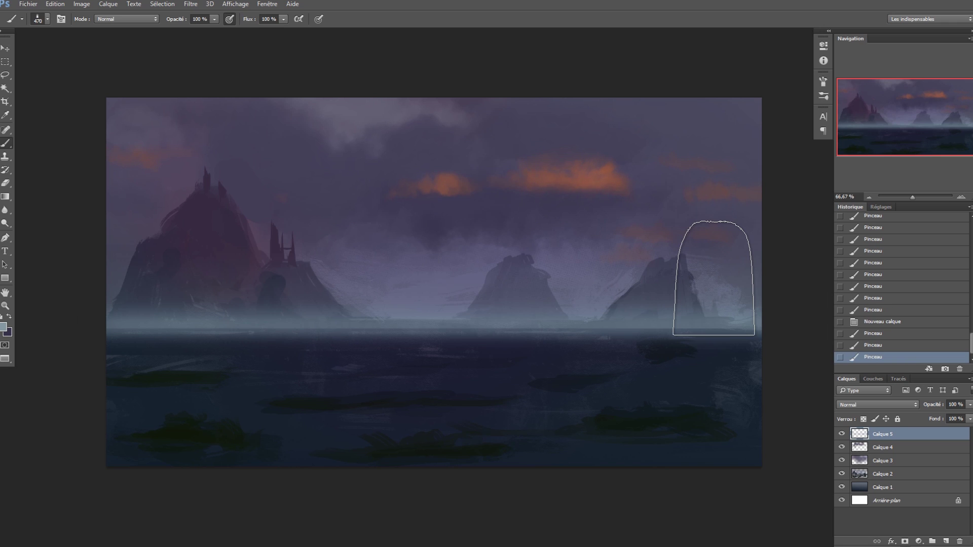
key(v)
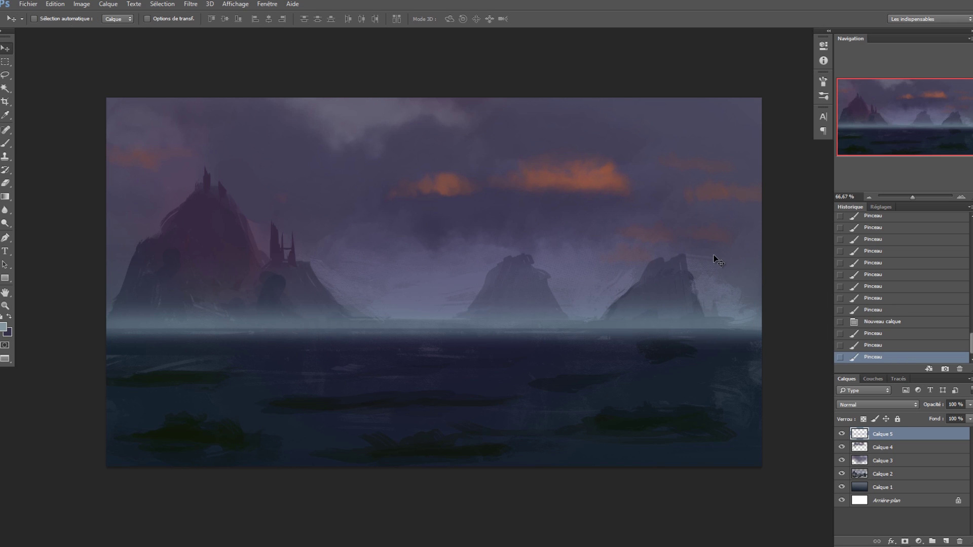
click(884, 462)
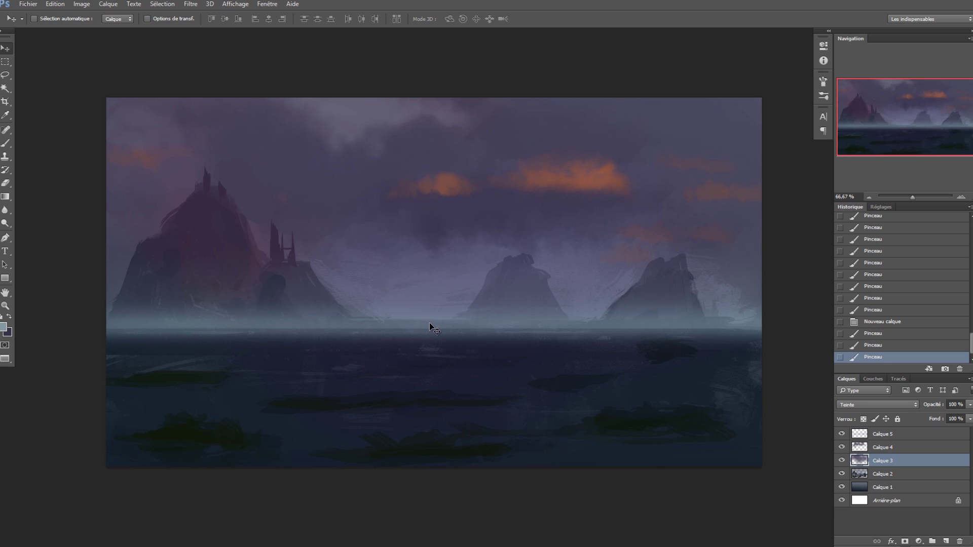
key(b)
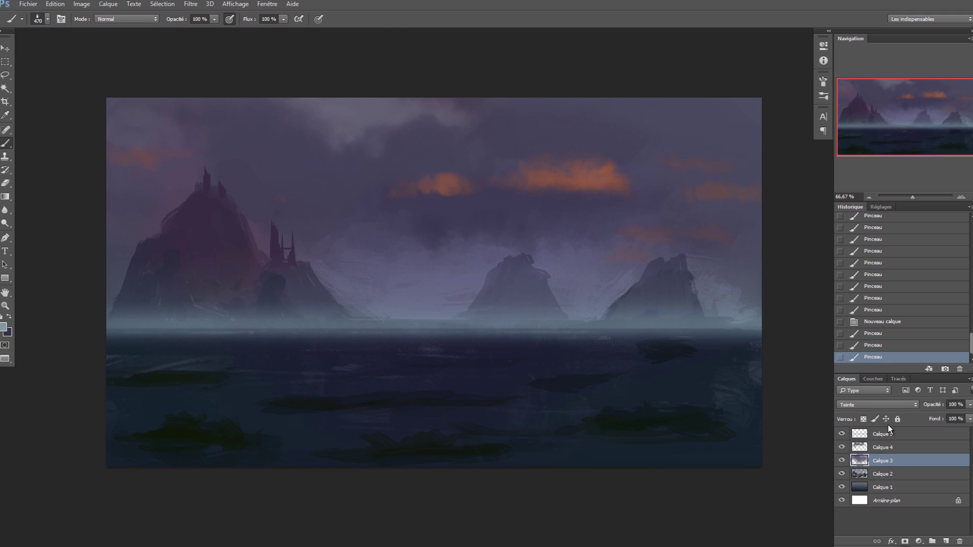
click(889, 435)
Add a new layer above Calque 5 and lasso several long, flat reflection patches across the middle of the water.
key(ctrl+shift+n)
key(Return)
key(l)
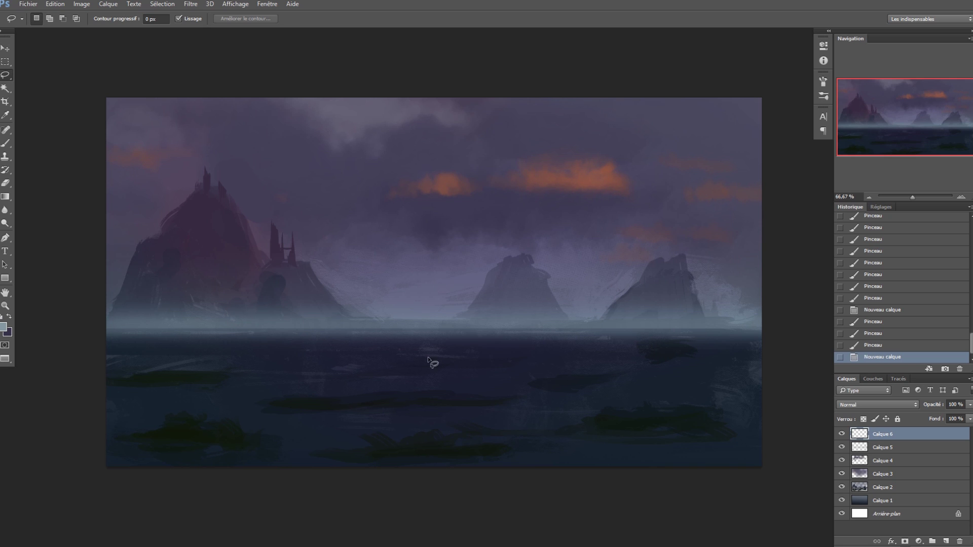
drag(325, 383, 327, 383)
key(shift)
mouse_move(449, 379)
mouse_down()
mouse_move(516, 379)
mouse_move(451, 381)
mouse_up()
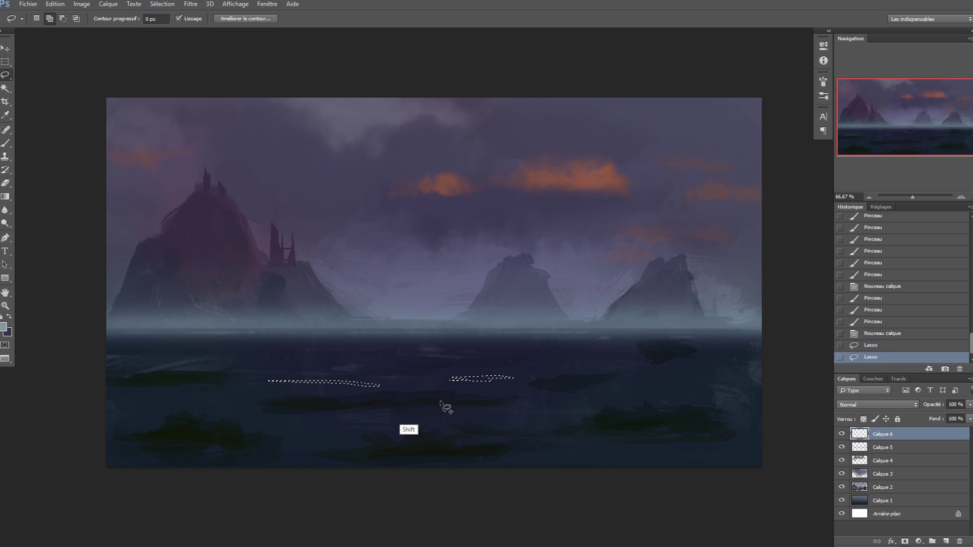
mouse_move(533, 415)
mouse_down()
mouse_move(469, 411)
mouse_move(553, 420)
mouse_move(442, 417)
mouse_move(497, 414)
mouse_move(468, 414)
mouse_up()
mouse_move(313, 427)
mouse_down()
mouse_move(287, 425)
mouse_move(358, 429)
mouse_move(303, 429)
mouse_up()
mouse_move(85, 407)
mouse_down()
mouse_move(169, 396)
mouse_move(76, 398)
mouse_up()
mouse_move(708, 397)
mouse_down()
mouse_move(646, 402)
mouse_move(687, 380)
mouse_move(697, 399)
mouse_up()
mouse_move(527, 405)
mouse_down()
mouse_move(623, 397)
mouse_move(576, 391)
mouse_move(568, 400)
mouse_up()
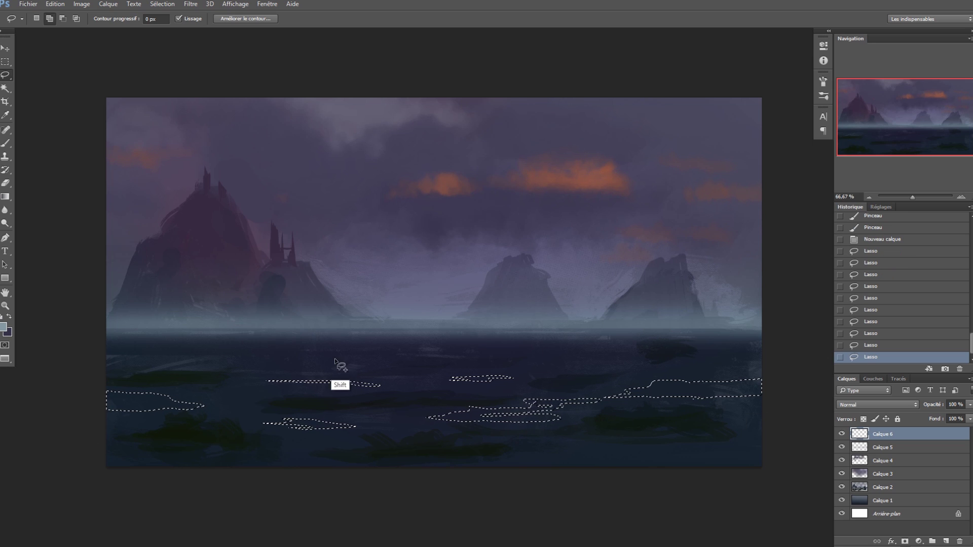
Add thin sliver-shaped lasso selections to the water just below the horizon.
drag(276, 355, 232, 355)
drag(342, 350, 299, 350)
drag(126, 351, 156, 350)
drag(213, 338, 235, 338)
drag(373, 334, 399, 335)
mouse_move(477, 343)
mouse_down()
mouse_move(499, 347)
mouse_move(482, 344)
mouse_up()
drag(520, 338, 600, 341)
Extend the selection with a wide patch at the canvas's lower edge and more slivers across the centre and right water.
mouse_move(521, 358)
mouse_down()
mouse_move(540, 359)
mouse_move(504, 369)
mouse_move(514, 368)
mouse_up()
mouse_move(524, 467)
mouse_down()
mouse_move(570, 451)
mouse_move(542, 481)
mouse_up()
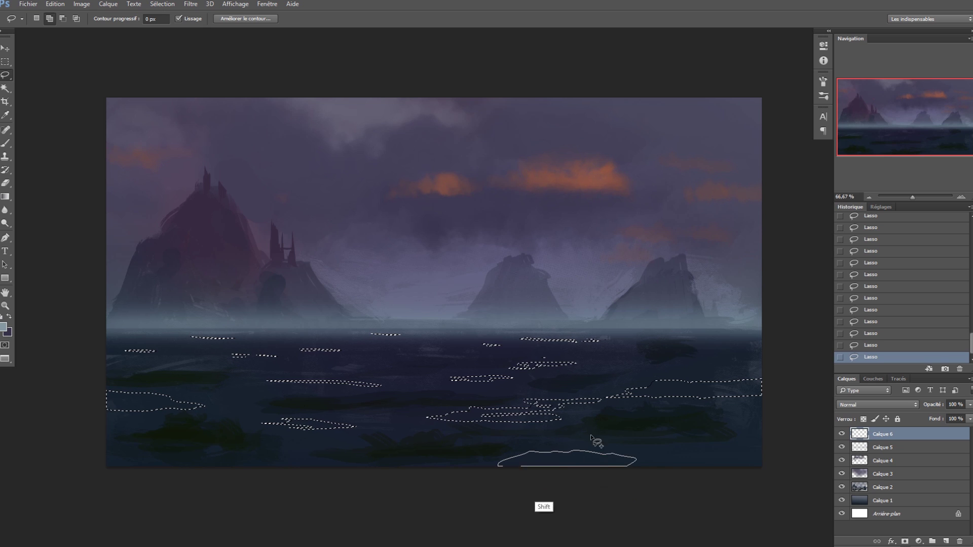
mouse_move(699, 367)
mouse_down()
mouse_move(731, 364)
mouse_move(723, 354)
mouse_move(733, 341)
mouse_move(709, 341)
mouse_up()
mouse_move(616, 338)
mouse_down()
mouse_move(664, 341)
mouse_move(618, 338)
mouse_up()
mouse_move(424, 335)
mouse_down()
mouse_move(454, 335)
mouse_move(428, 337)
mouse_up()
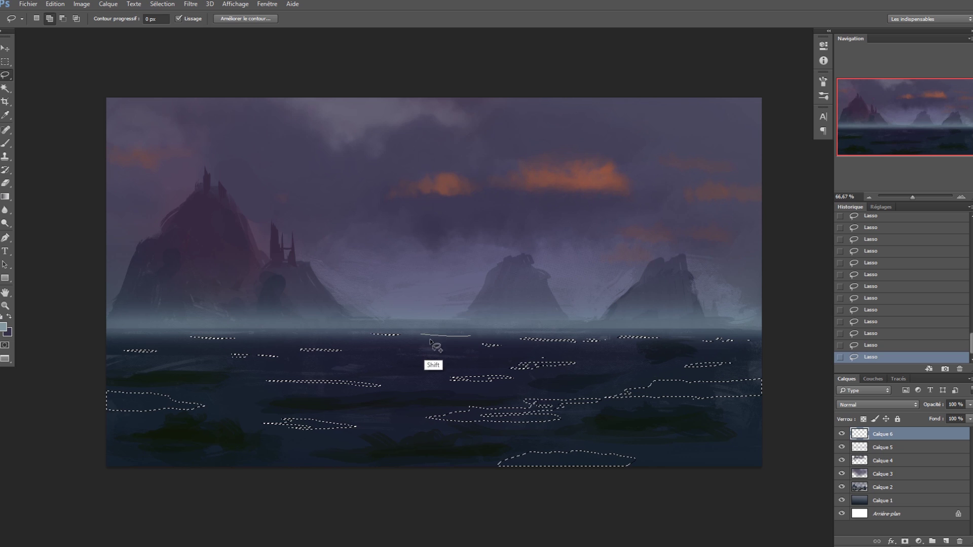
mouse_move(293, 334)
mouse_down()
mouse_move(335, 350)
mouse_move(327, 357)
mouse_move(388, 359)
mouse_move(353, 361)
mouse_move(408, 370)
mouse_move(380, 368)
mouse_move(396, 383)
mouse_up()
Choose a soft round brush at about 555 px and try a purple stroke over the selected water patches, undoing it.
key(b)
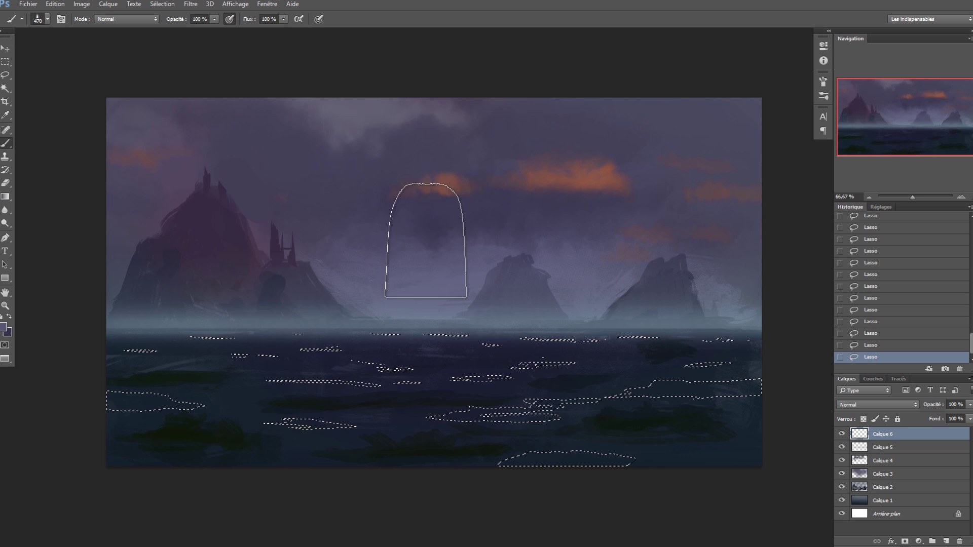
right_click(429, 218)
click(509, 281)
drag(348, 230, 366, 230)
mouse_move(153, 363)
mouse_down()
mouse_move(190, 421)
mouse_move(333, 408)
mouse_move(502, 417)
mouse_up()
key(ctrl+z)
Paint soft purple reflections into the central and right water patches and hide the selection edges.
mouse_move(404, 357)
mouse_down()
mouse_move(435, 357)
mouse_move(517, 400)
mouse_up()
mouse_move(466, 339)
mouse_down()
mouse_move(632, 339)
mouse_move(565, 381)
mouse_up()
drag(565, 381, 593, 380)
drag(567, 383, 613, 385)
key(ctrl+d)
key(ctrl+z)
key(ctrl+h)
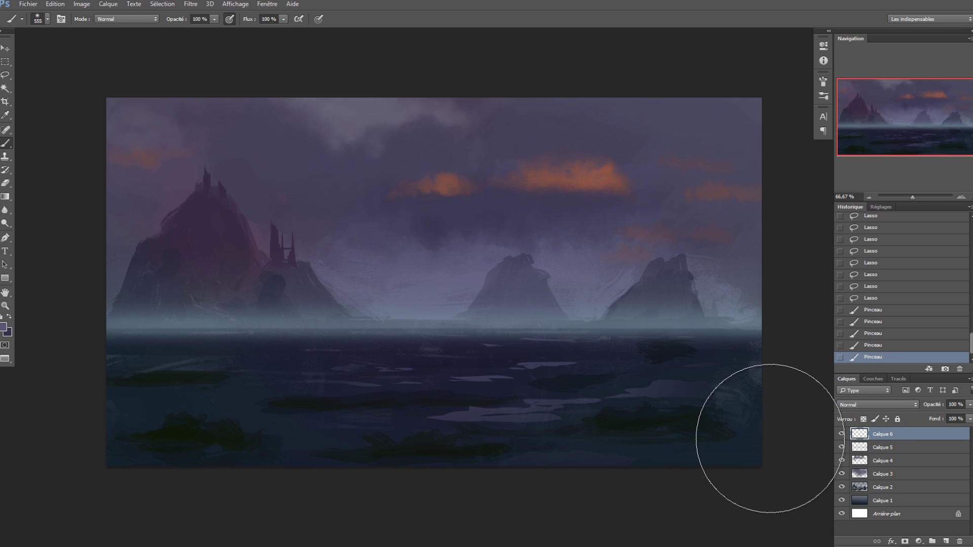
Paint the remaining reflections on the left side and near the horizon, with the soft brush reduced to 344 px.
mouse_move(323, 382)
mouse_down()
mouse_move(372, 449)
mouse_move(238, 376)
mouse_up()
drag(398, 326, 369, 326)
mouse_move(118, 395)
mouse_down()
mouse_move(280, 389)
mouse_move(119, 395)
mouse_up()
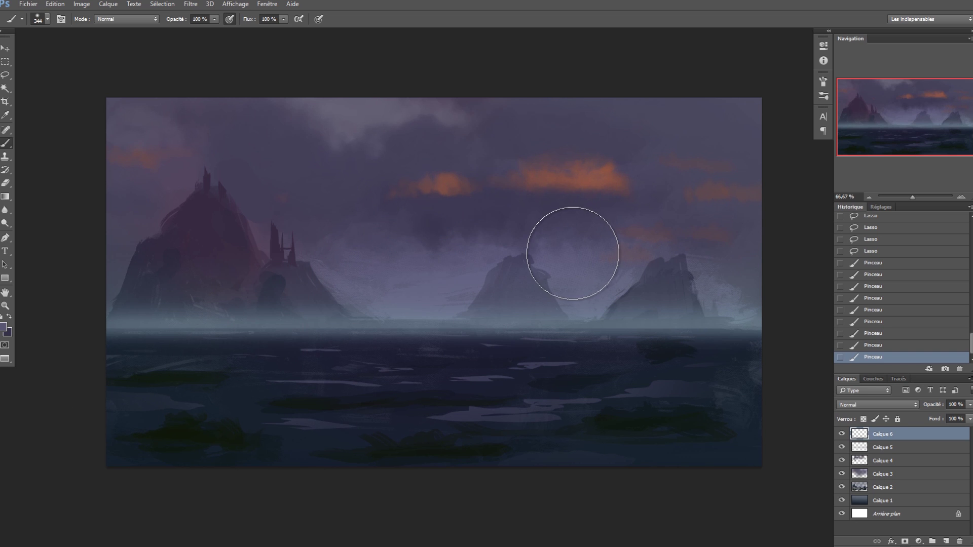
Clear the selection and choose the Ink Big brush preset.
key(ctrl+d)
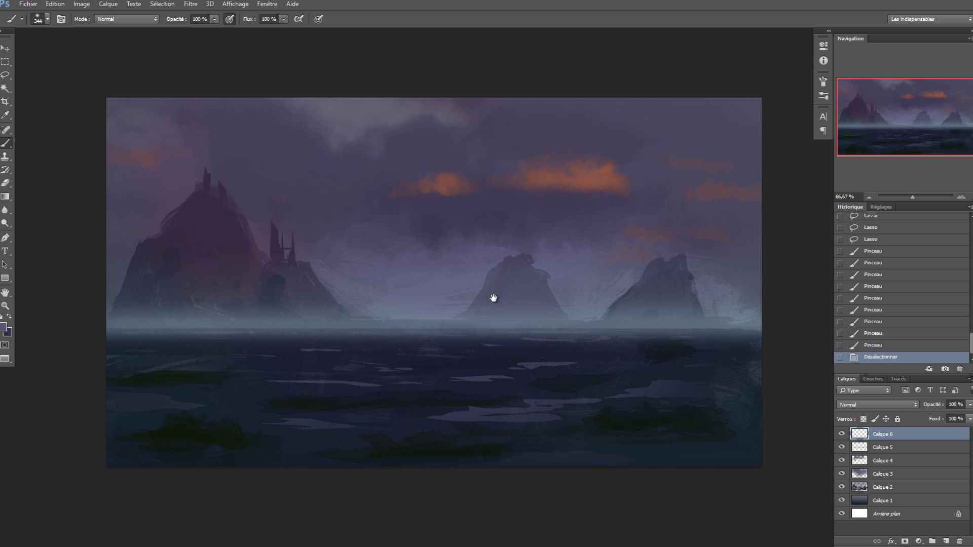
drag(495, 297, 521, 281)
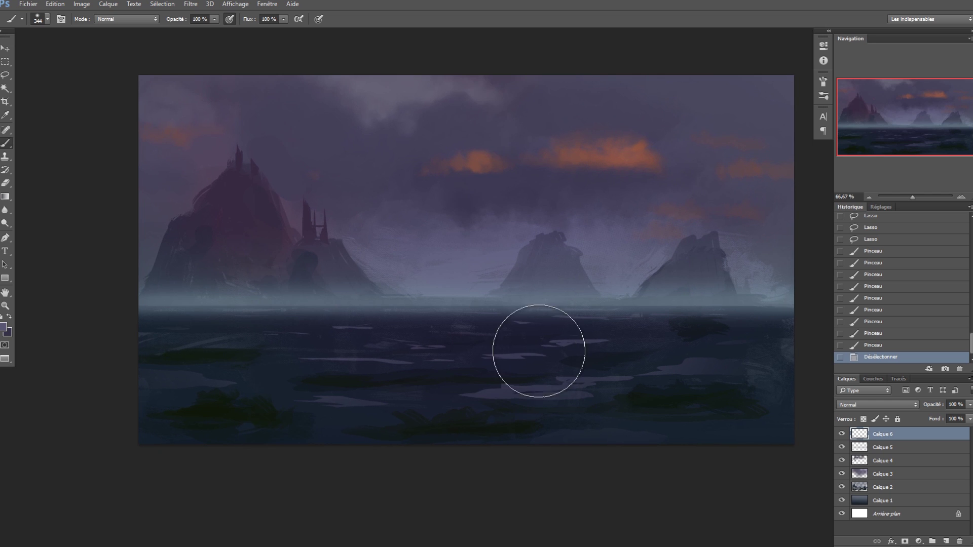
right_click(527, 389)
mouse_move(746, 502)
mouse_down()
mouse_move(744, 430)
mouse_move(744, 440)
mouse_up()
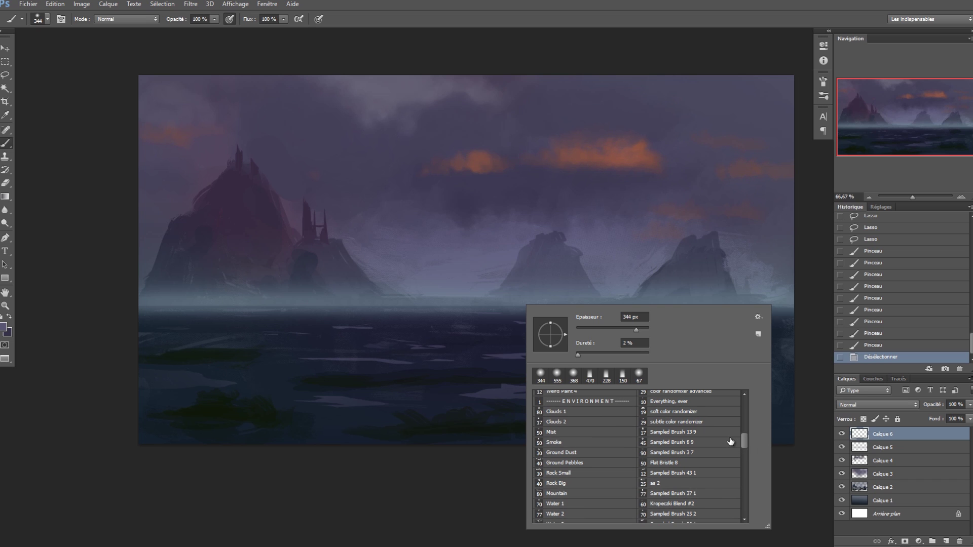
click(565, 484)
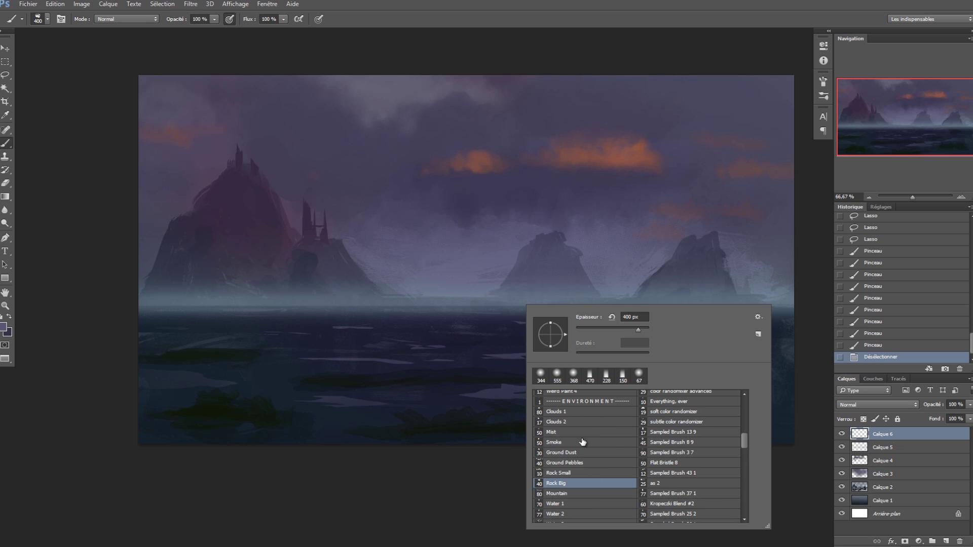
drag(745, 440, 744, 421)
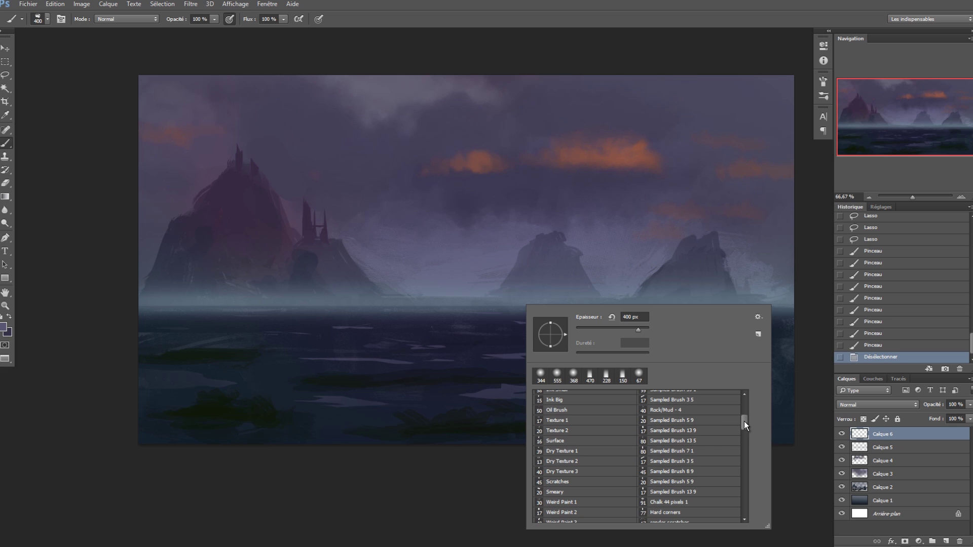
double_click(578, 404)
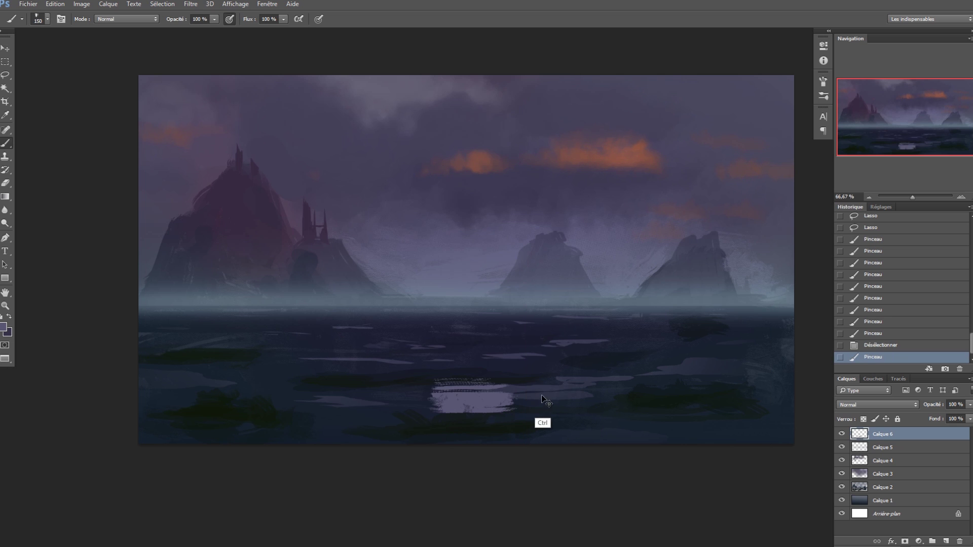
Rework the central and left water reflections with textured Ink Big strokes at 61 px, and reduce the brush to 40 px.
drag(491, 395, 511, 399)
key(ctrl+z)
mouse_move(502, 364)
mouse_down()
mouse_move(488, 371)
mouse_move(511, 401)
mouse_move(506, 390)
mouse_move(427, 388)
mouse_move(602, 389)
mouse_up()
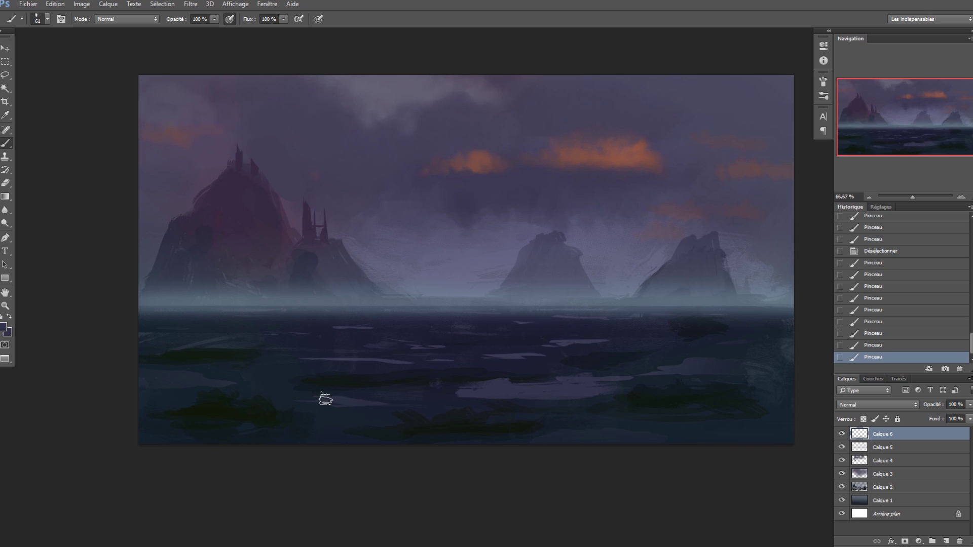
mouse_move(175, 377)
mouse_down()
mouse_move(249, 379)
mouse_move(217, 382)
mouse_move(365, 363)
mouse_move(228, 382)
mouse_up()
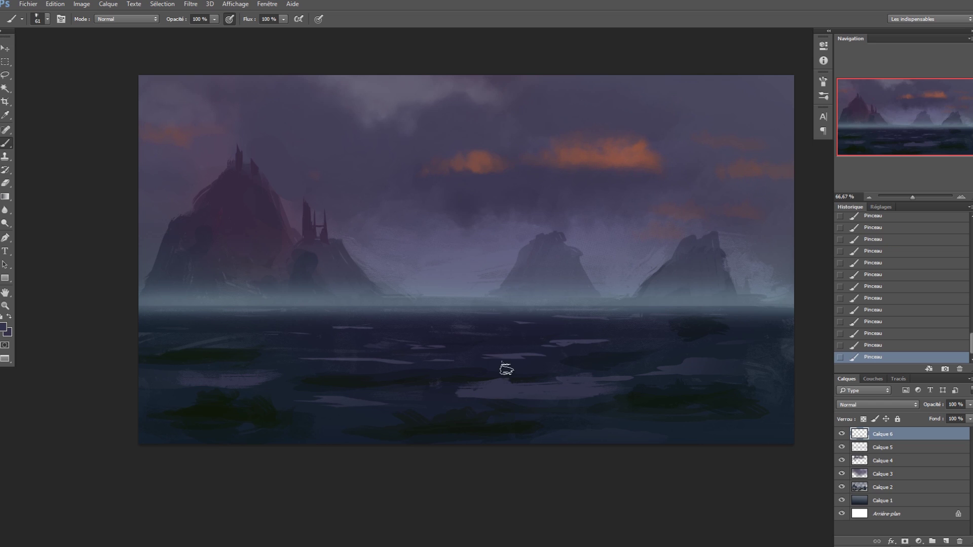
right_click(510, 320)
text(40)
key(Return)
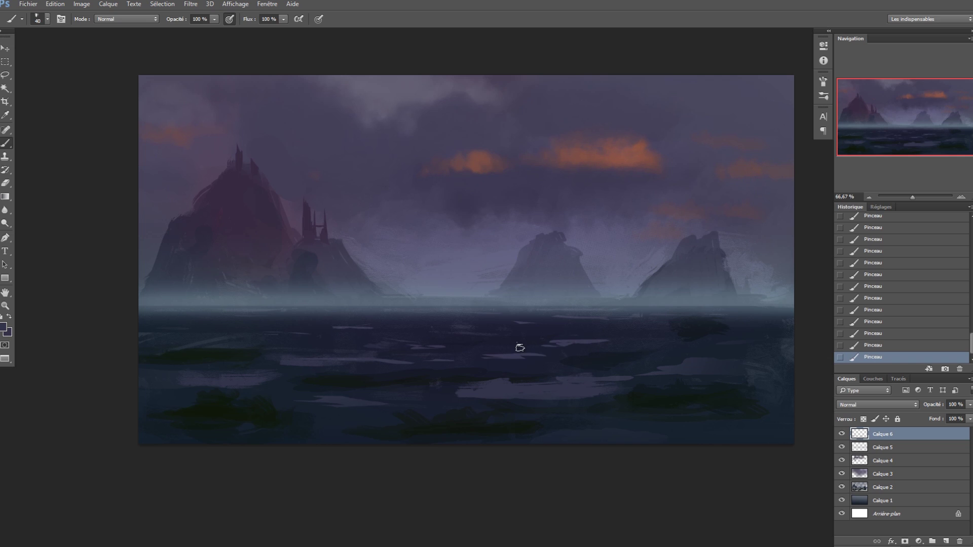
Set the reflection layer's saturation to -24 and extend the central water reflections with small textured strokes.
key(ctrl+u)
drag(818, 289, 806, 290)
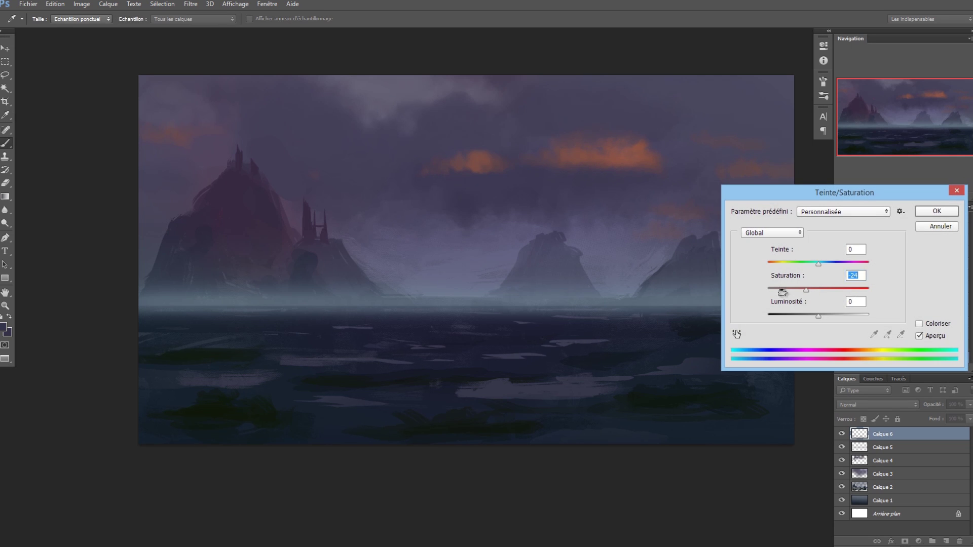
key(Return)
drag(480, 392, 455, 391)
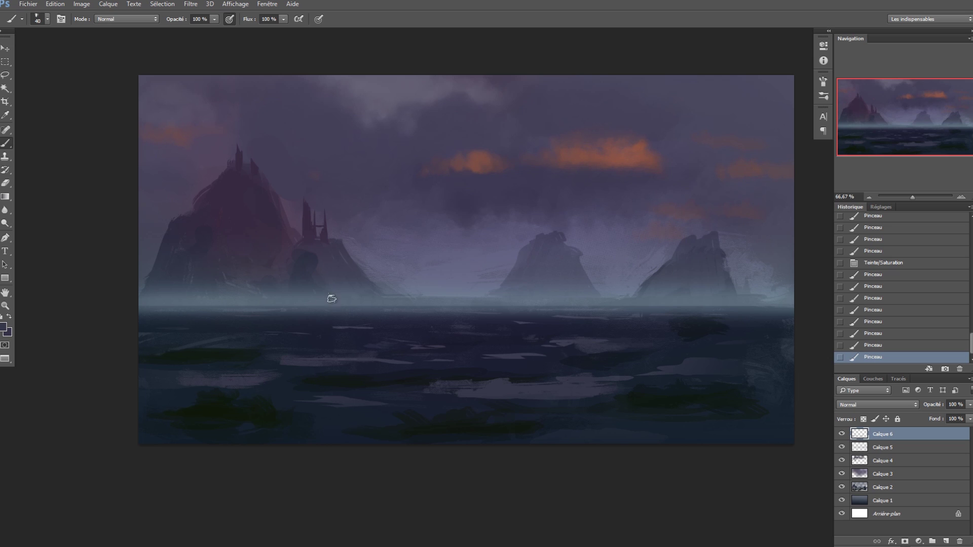
Choose a darker foreground colour and paint textured rock shading on the upper slopes of the large castle mountain.
alt+click(202, 237)
click(4, 325)
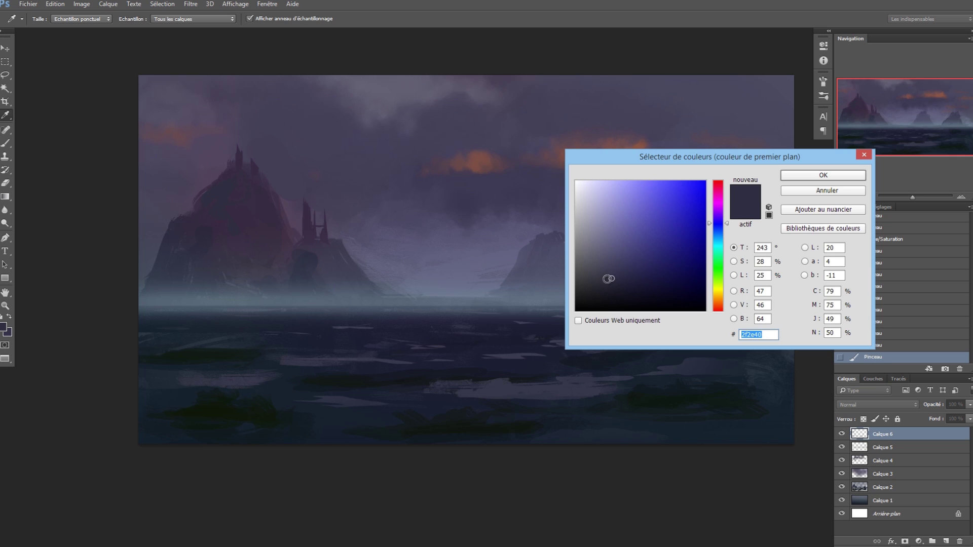
click(815, 177)
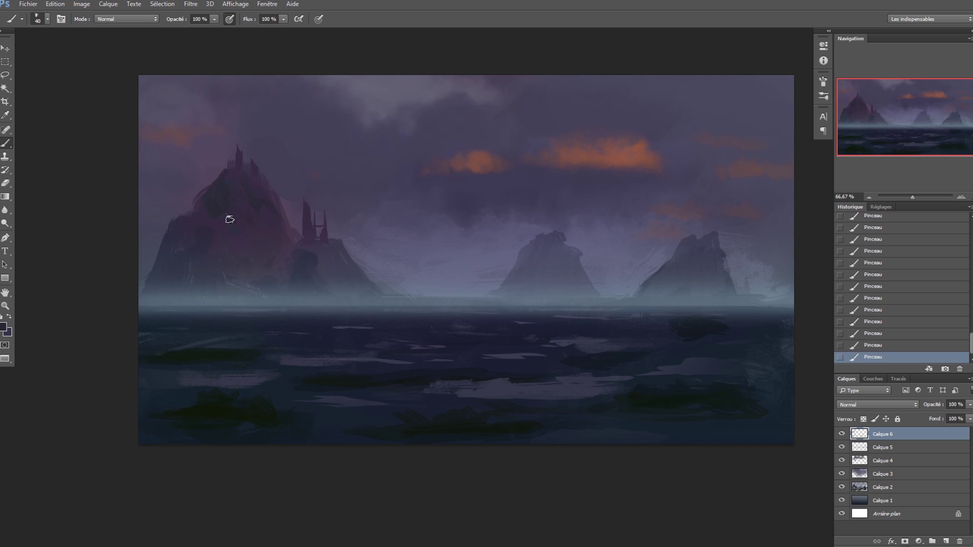
drag(241, 230, 261, 232)
Sample the orange cloud colour and choose the dsc_0168.jpg 1 brush preset at 150 px.
alt+click(645, 147)
right_click(433, 209)
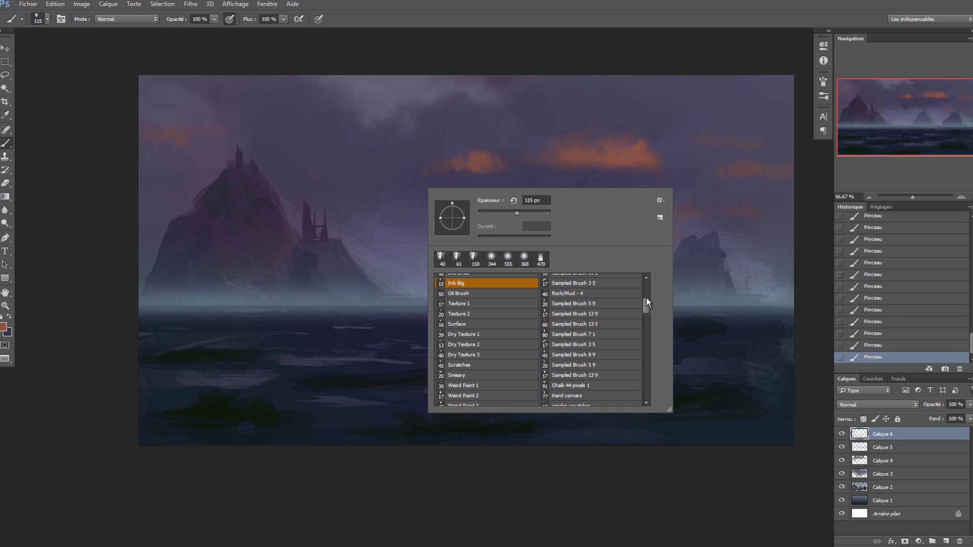
drag(647, 303, 643, 286)
click(604, 380)
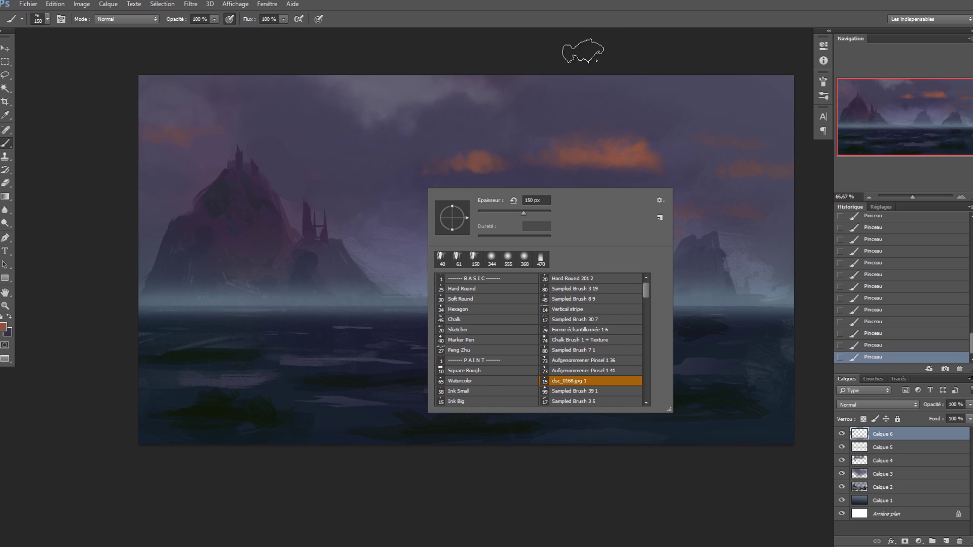
click(591, 21)
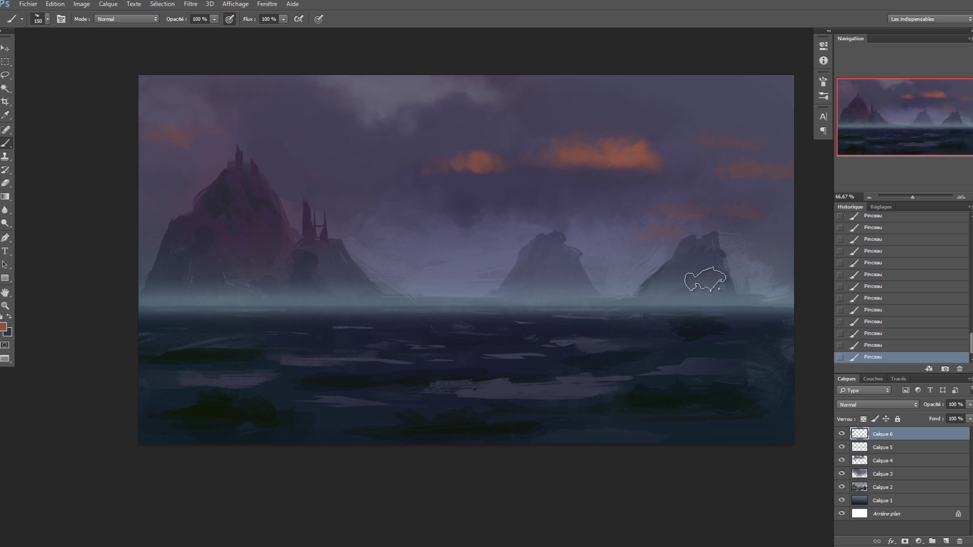
Stamp all visible layers into a new layer and select the castle mountains with a feathered rectangular selection.
key(ctrl+shift+alt+e)
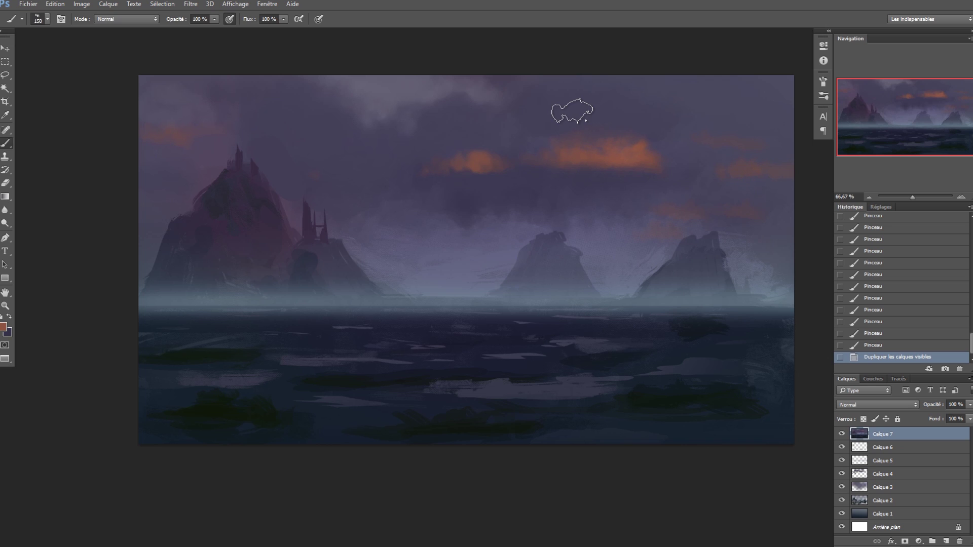
key(m)
drag(116, 128, 400, 306)
key(shift+F6)
key(Return)
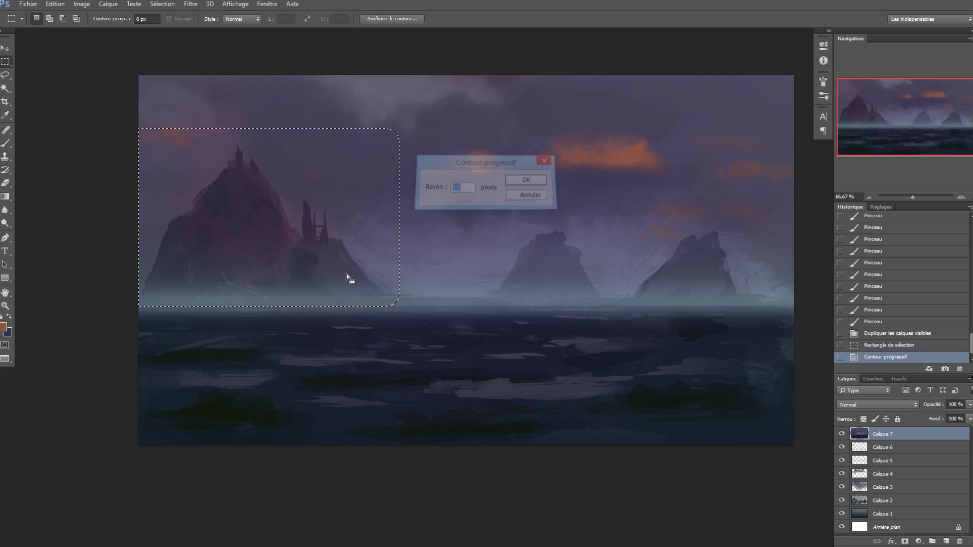
Move the selected castle mountains towards the middle of the canvas and clear the selection.
key(v)
mouse_move(269, 238)
mouse_down()
mouse_move(333, 237)
mouse_move(347, 251)
mouse_up()
key(ctrl+d)
Paint over the leftover mountain at the left edge with sampled sky and horizon mist colours.
key(b)
alt+click(249, 182)
mouse_move(239, 170)
mouse_down()
mouse_move(210, 198)
mouse_move(243, 192)
mouse_move(189, 226)
mouse_move(228, 261)
mouse_move(152, 232)
mouse_move(230, 248)
mouse_up()
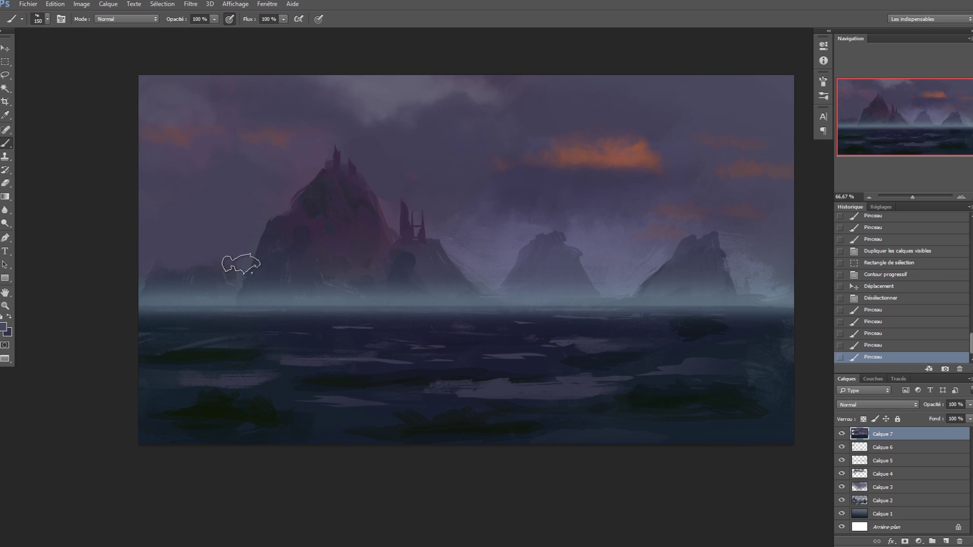
mouse_move(234, 284)
mouse_down()
mouse_move(260, 260)
mouse_move(106, 268)
mouse_move(222, 285)
mouse_move(273, 258)
mouse_up()
alt+click(217, 298)
mouse_move(196, 289)
mouse_down()
mouse_move(137, 288)
mouse_move(271, 278)
mouse_up()
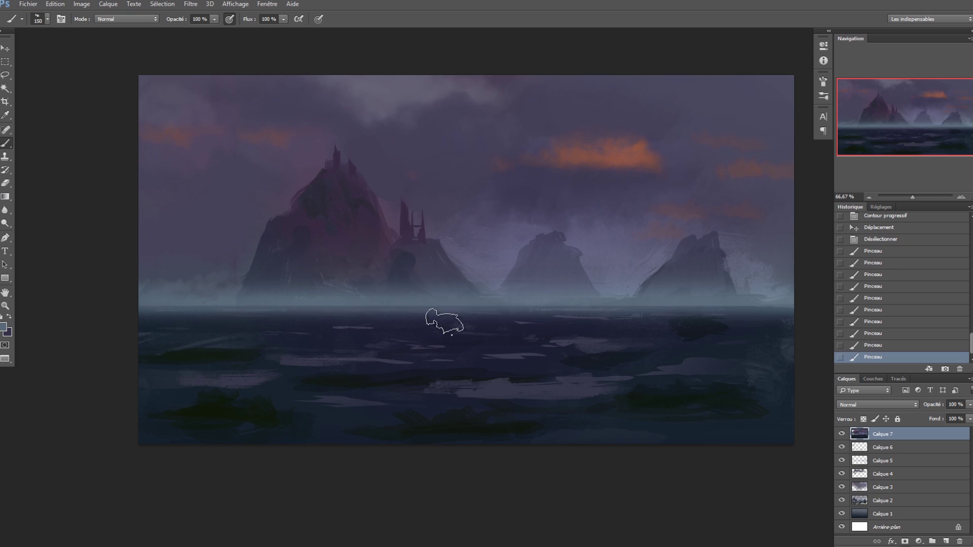
Sample the orange cloud colour and paint a thin orange cloud band across the castle mountain's summit.
alt+click(585, 151)
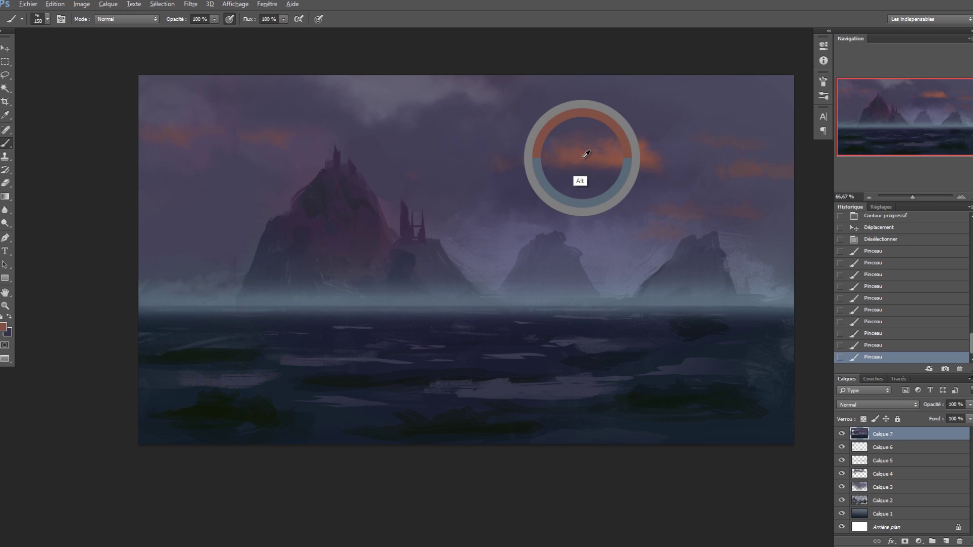
mouse_move(391, 181)
mouse_down()
mouse_move(327, 186)
mouse_move(351, 178)
mouse_move(362, 193)
mouse_up()
key(ctrl+z)
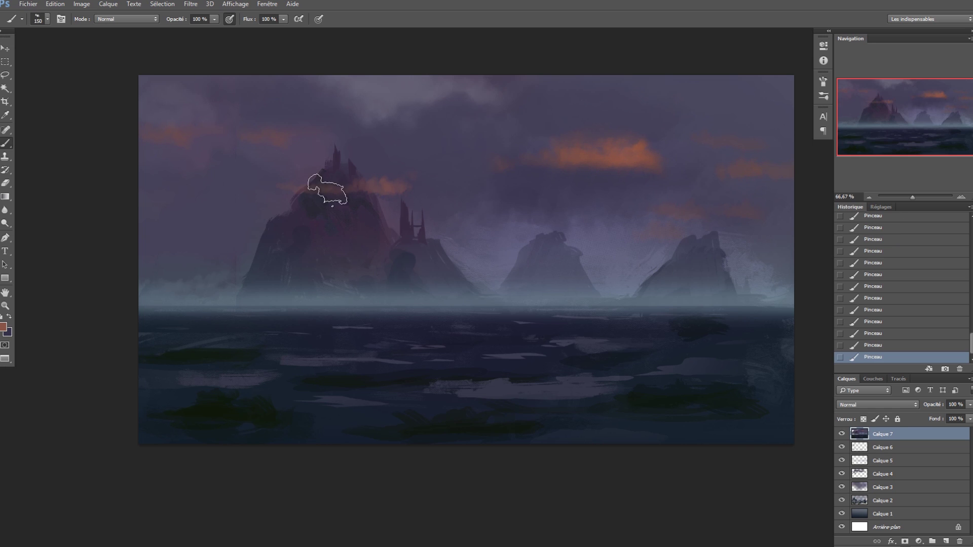
key(ctrl)
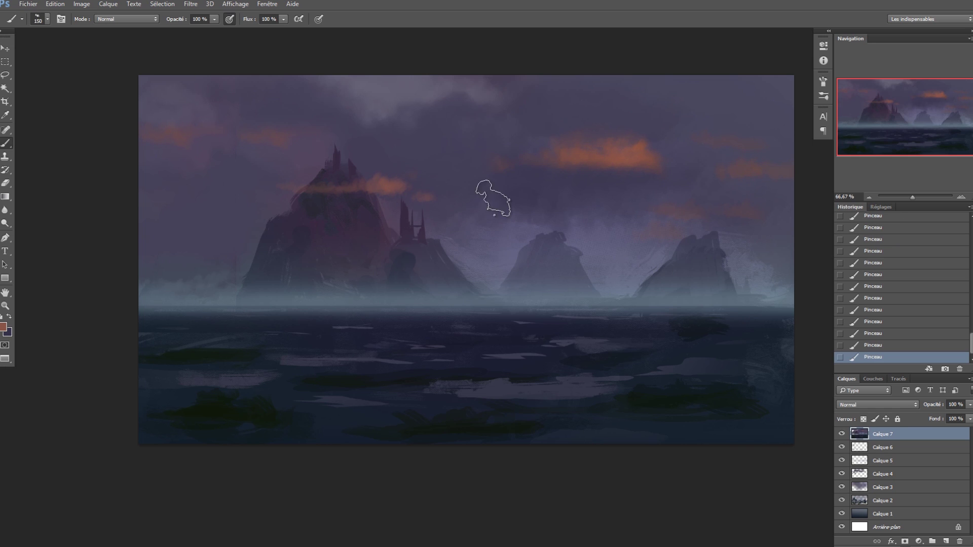
Paint dark grey clouds over the left and upper sky at 427 px, using colours #4a4852 and #323439.
click(4, 327)
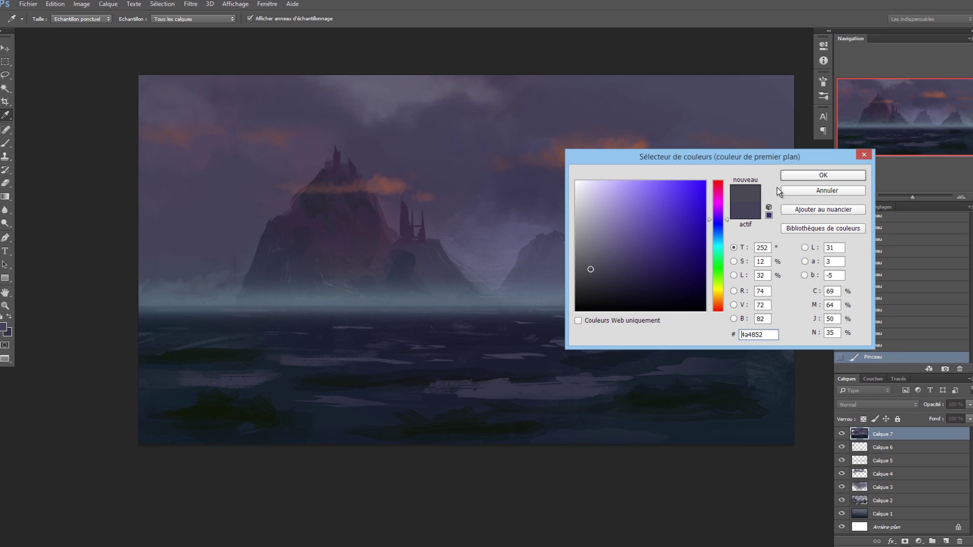
click(783, 177)
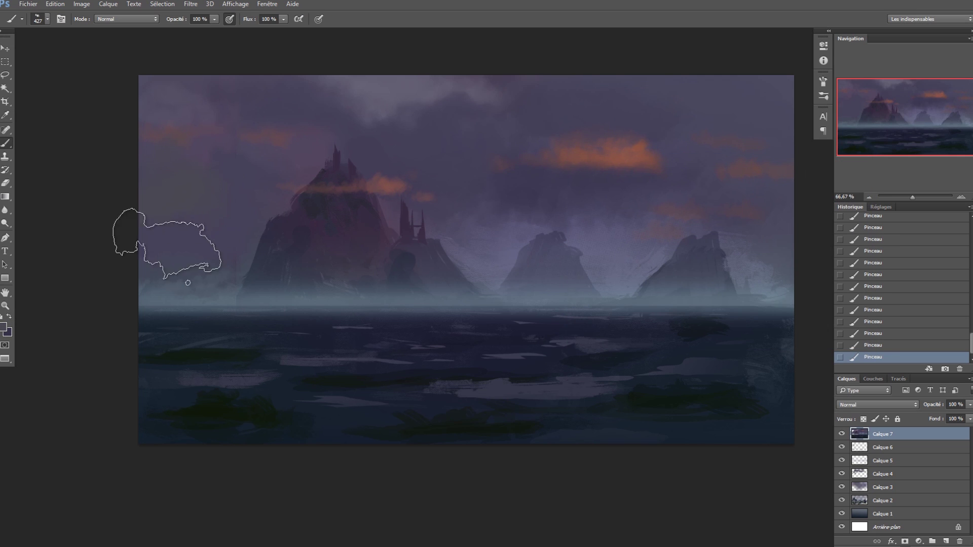
click(4, 326)
click(246, 272)
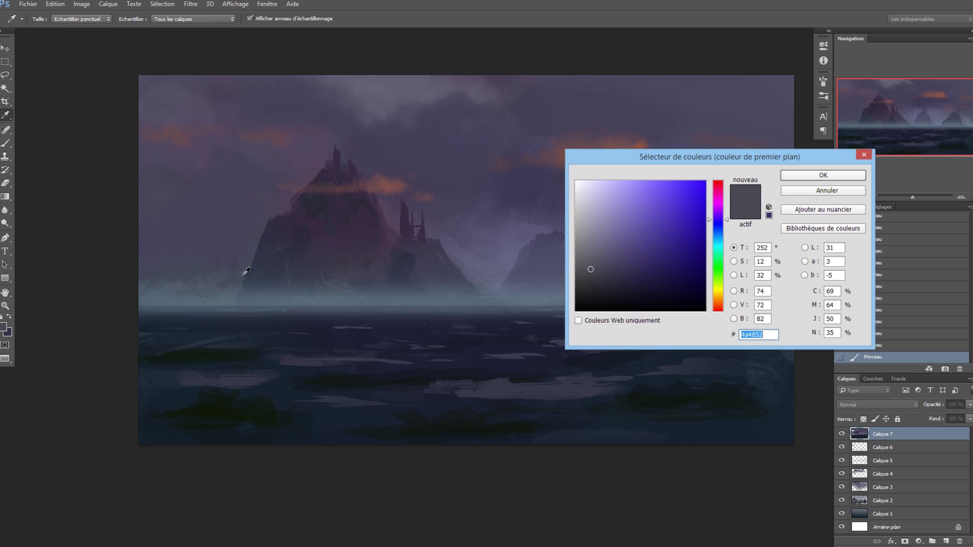
click(591, 282)
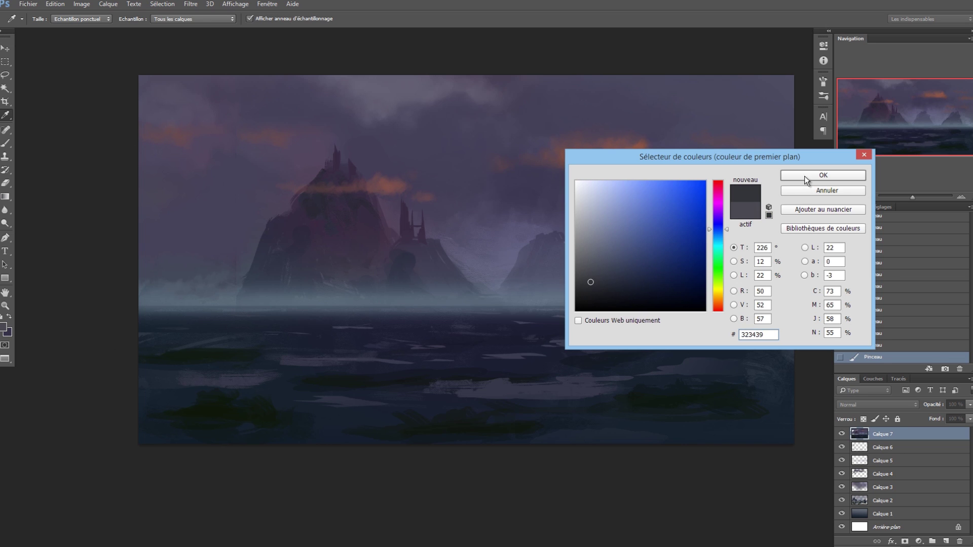
click(806, 176)
key(b)
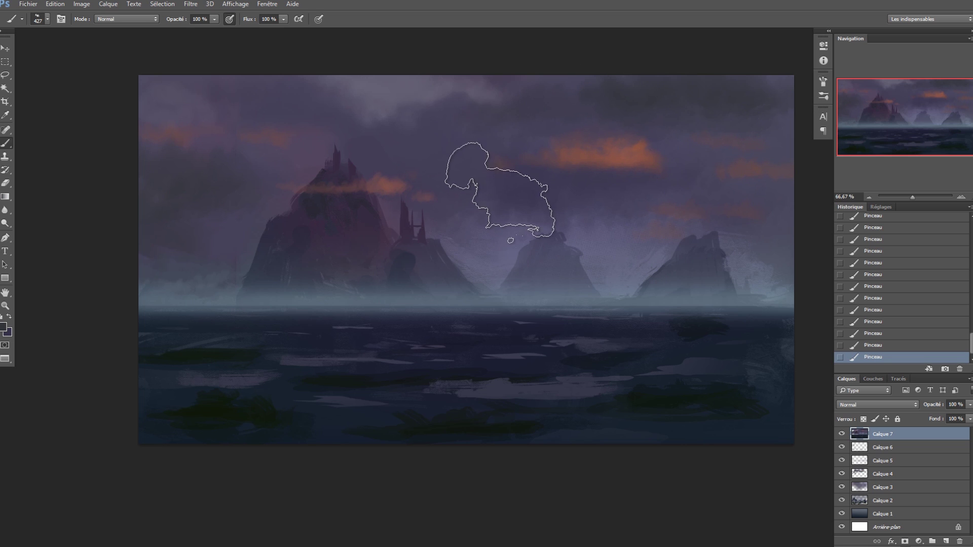
Sample a sky colour and choose a different textured cloud brush preset.
key(alt)
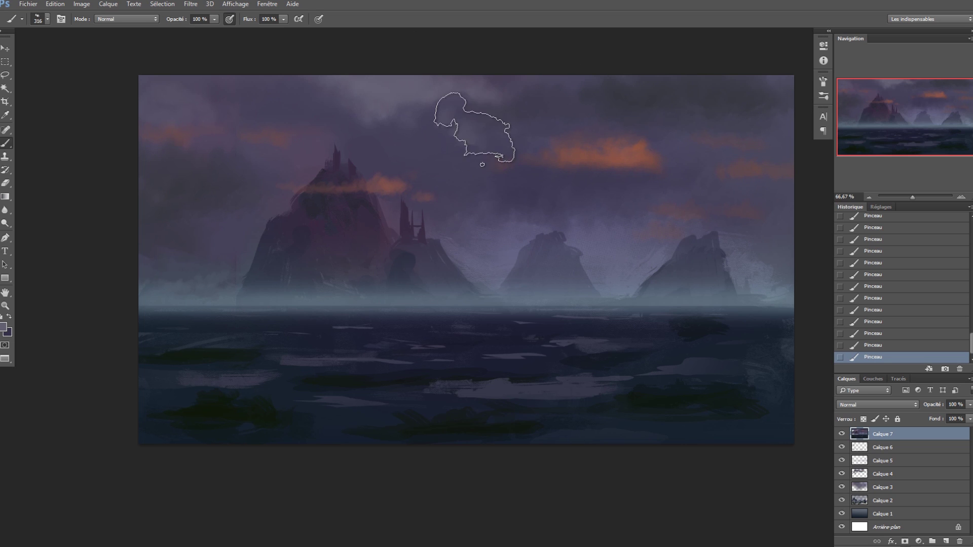
right_click(486, 135)
mouse_move(700, 233)
mouse_down()
mouse_move(702, 314)
mouse_move(701, 272)
mouse_up()
click(543, 225)
mouse_move(436, 188)
mouse_down()
mouse_move(462, 179)
mouse_move(568, 223)
mouse_move(447, 134)
mouse_move(420, 182)
mouse_move(475, 212)
mouse_move(533, 187)
mouse_move(562, 225)
mouse_move(634, 183)
mouse_move(658, 215)
mouse_up()
key(ctrl+z)
key(ctrl+z)
Shape the pale upper cloud's edges and cover the small orange cloud above the middle peak with sampled sky purples.
drag(447, 127, 431, 125)
drag(408, 105, 445, 98)
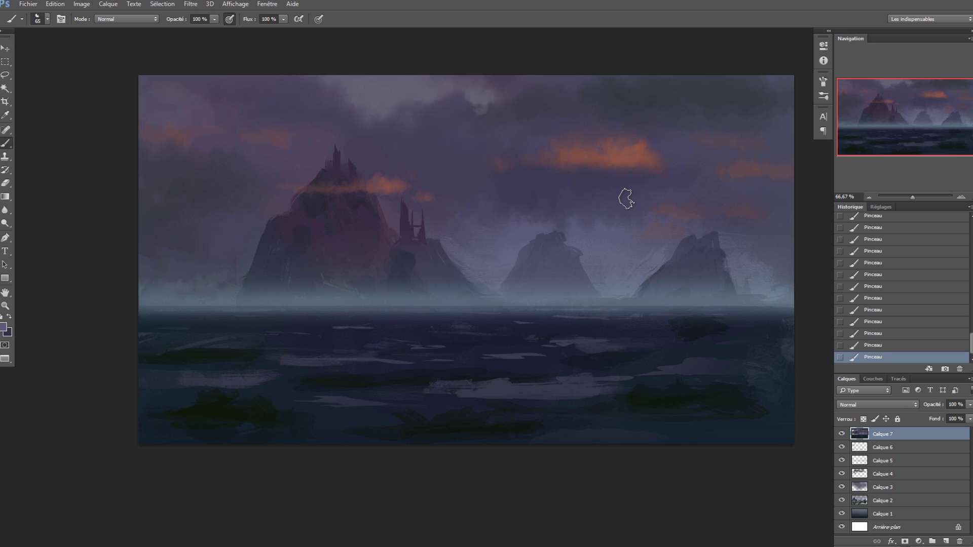
drag(576, 207, 595, 207)
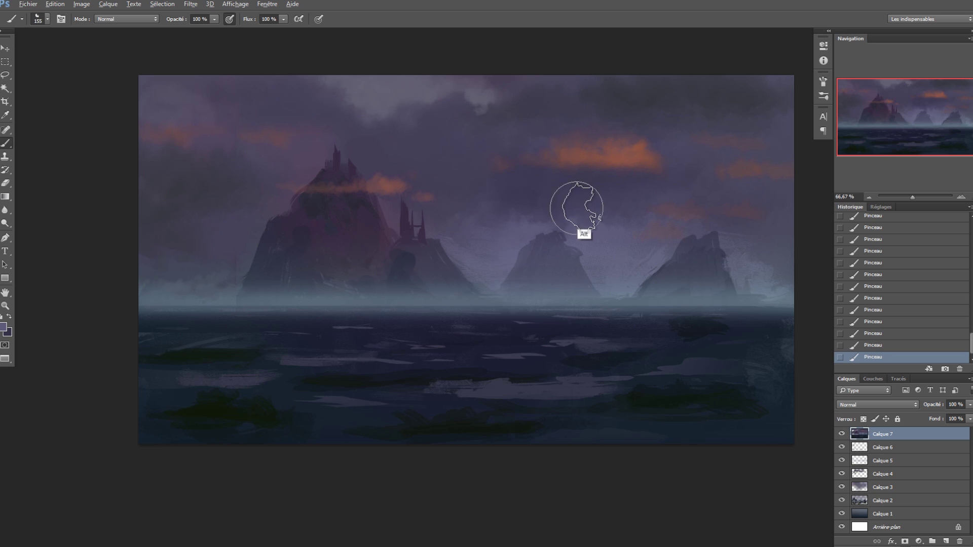
alt+click(632, 245)
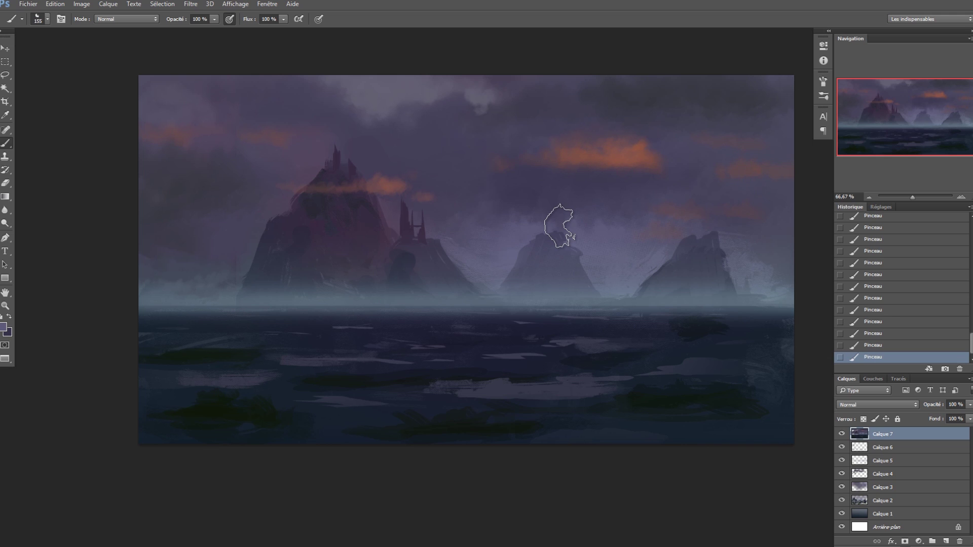
mouse_move(559, 226)
mouse_down()
mouse_move(439, 228)
mouse_move(535, 230)
mouse_up()
alt+click(552, 200)
mouse_move(523, 182)
mouse_down()
mouse_move(480, 218)
mouse_move(598, 192)
mouse_move(543, 203)
mouse_move(504, 167)
mouse_up()
drag(497, 174, 483, 175)
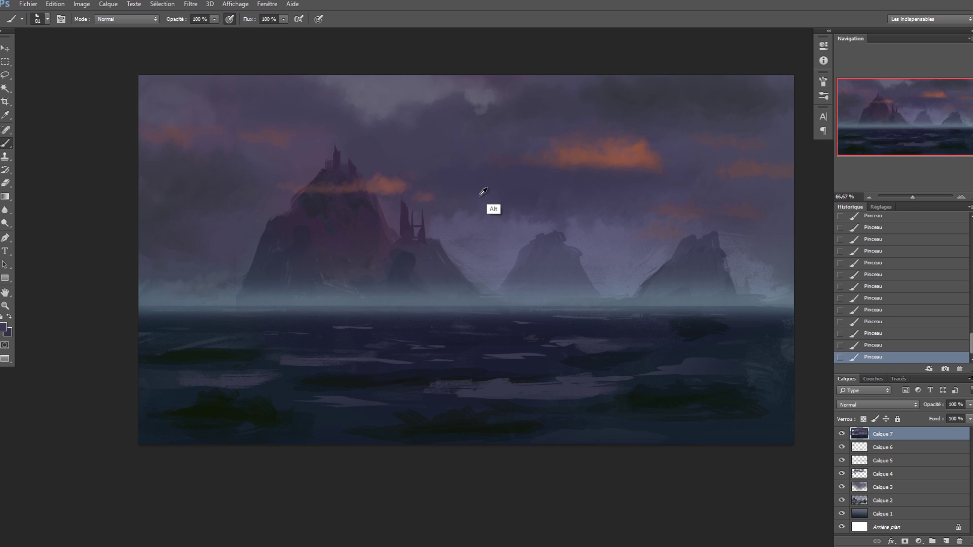
Paint sampled orange beneath and beside the large orange cloud with the brush at 169 px, and undo the latest strokes.
alt+click(654, 98)
alt+click(600, 168)
drag(449, 174, 582, 187)
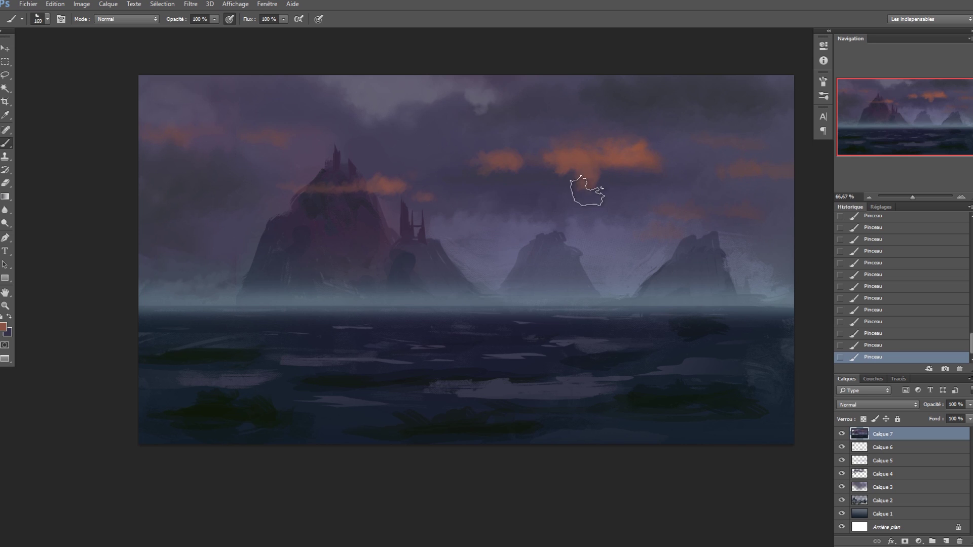
key(ctrl+alt+z)
key(ctrl+alt+z)
key(ctrl+alt+z)
key(ctrl+alt+z)
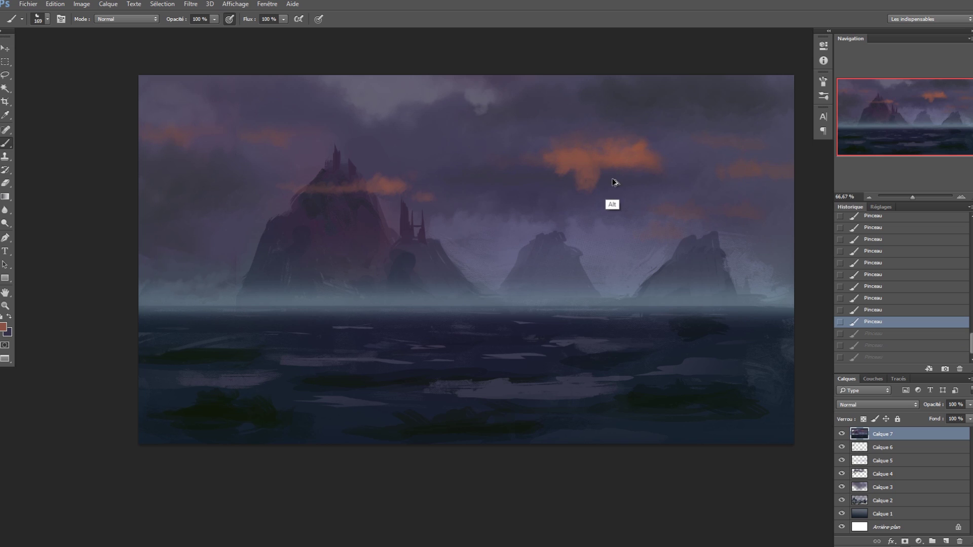
Extend the large orange cloud to its left, add a small separate orange cloud beside it, and undo the stray strokes.
drag(570, 143, 525, 150)
drag(452, 152, 377, 151)
key(ctrl+z)
drag(289, 143, 268, 142)
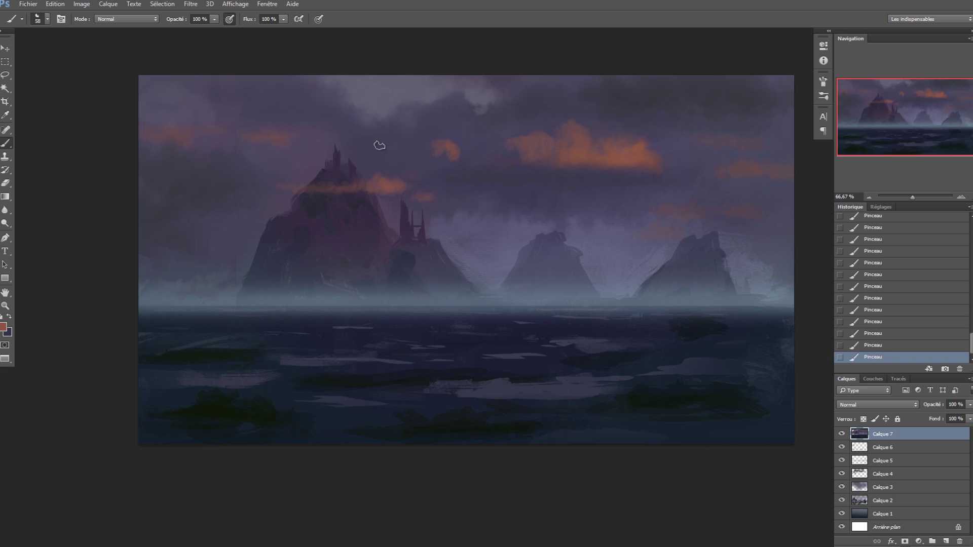
key(ctrl+alt+z)
key(ctrl+alt+z)
drag(433, 148, 413, 147)
key(ctrl+alt+z)
key(ctrl+alt+z)
Choose the Mist brush preset and paint sampled blue-grey mist over the bases of the mountains, undoing a misplaced stroke.
alt+click(402, 301)
right_click(377, 269)
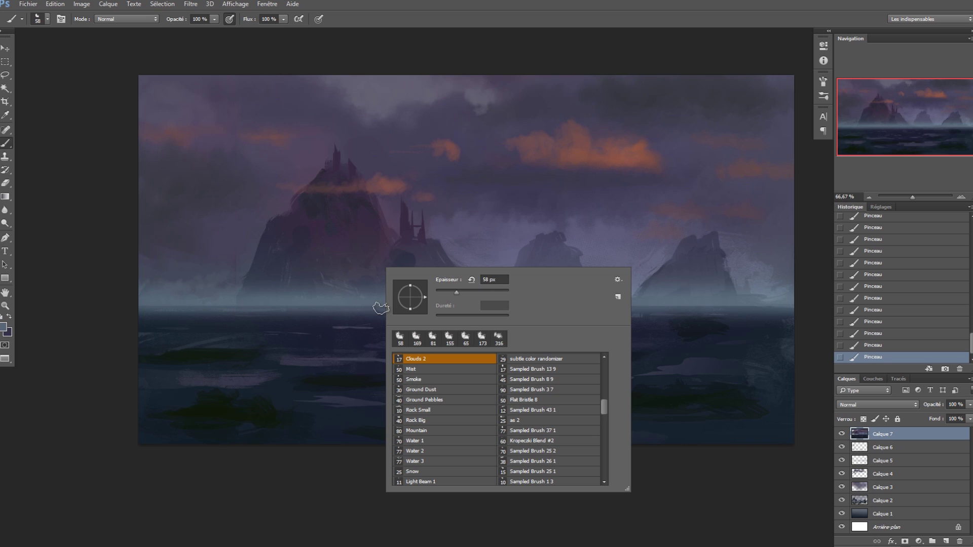
mouse_move(603, 402)
mouse_down()
mouse_move(588, 449)
mouse_move(609, 403)
mouse_up()
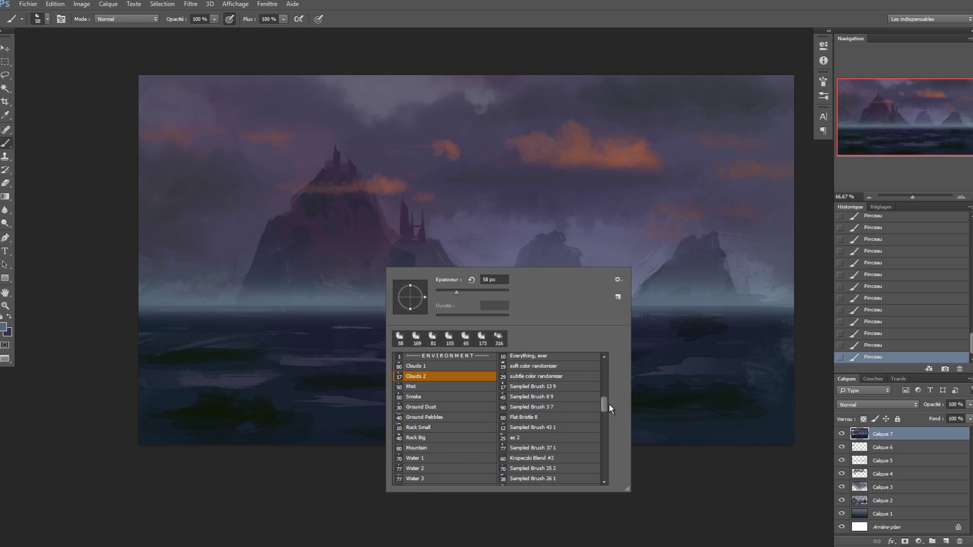
click(449, 388)
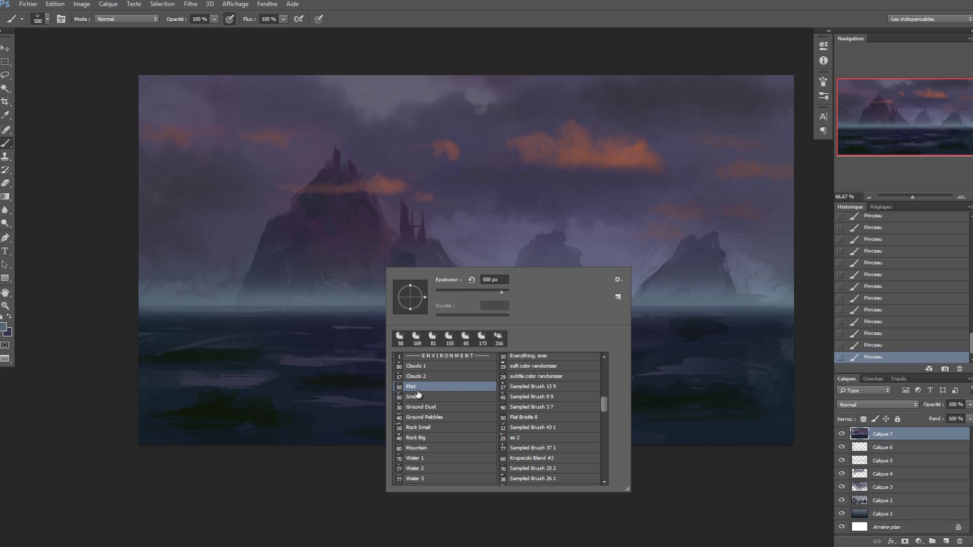
alt+right_click(304, 280)
drag(298, 282, 262, 285)
mouse_move(423, 317)
mouse_down()
mouse_move(538, 353)
mouse_move(555, 325)
mouse_move(411, 290)
mouse_up()
key(ctrl+z)
drag(705, 286, 708, 276)
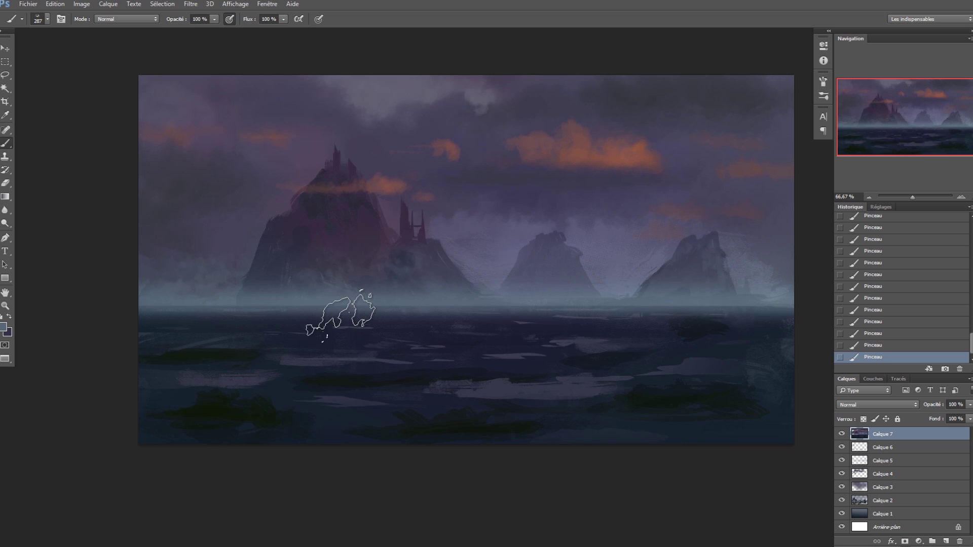
Paint patches of mist across the upper half of the sea with sampled colours, varying the brush up to 482 px.
key(alt)
drag(285, 311, 284, 313)
drag(236, 349, 192, 335)
key(alt)
mouse_move(338, 329)
mouse_down()
mouse_move(430, 362)
mouse_move(489, 342)
mouse_move(485, 362)
mouse_up()
mouse_move(623, 347)
mouse_down()
mouse_move(623, 365)
mouse_move(652, 354)
mouse_move(721, 380)
mouse_up()
drag(299, 336, 385, 354)
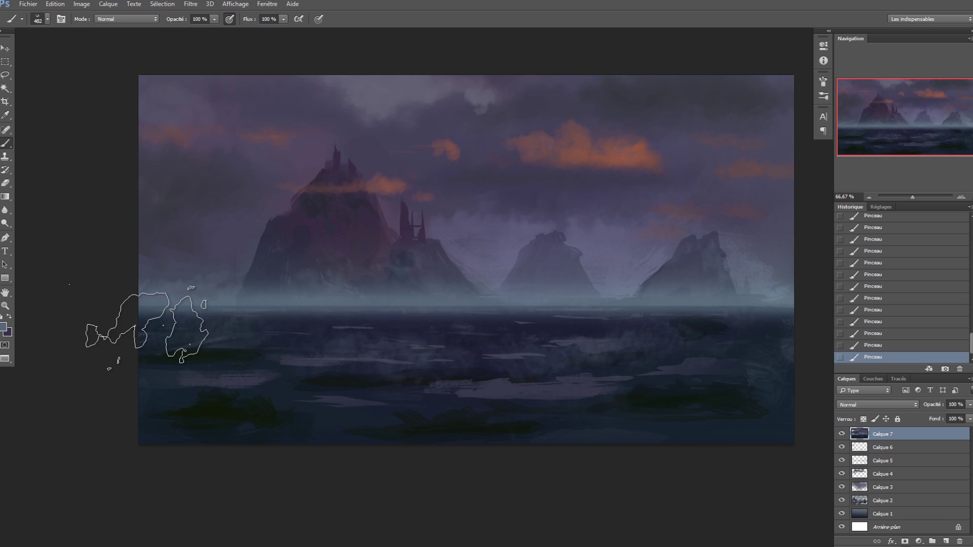
alt+click(573, 351)
drag(573, 350, 600, 350)
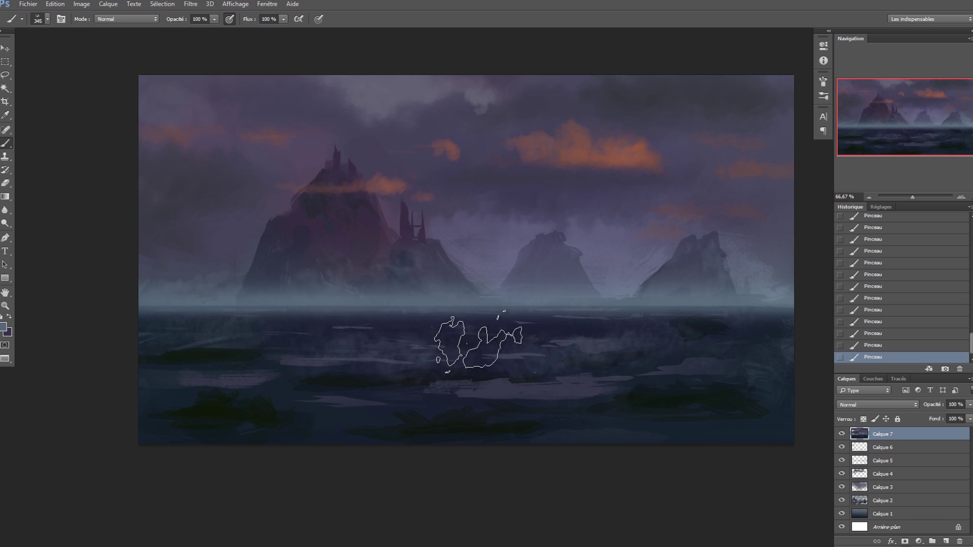
Choose the Hard Round brush preset and sample a dark colour from the water.
right_click(474, 306)
scroll(690, 408, up, 1)
drag(696, 412, 688, 399)
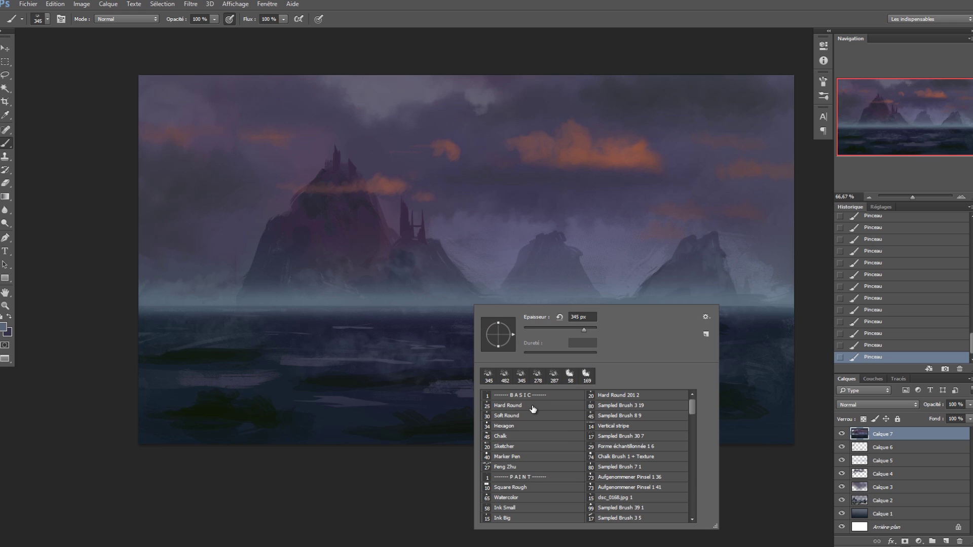
click(525, 404)
alt+click(230, 358)
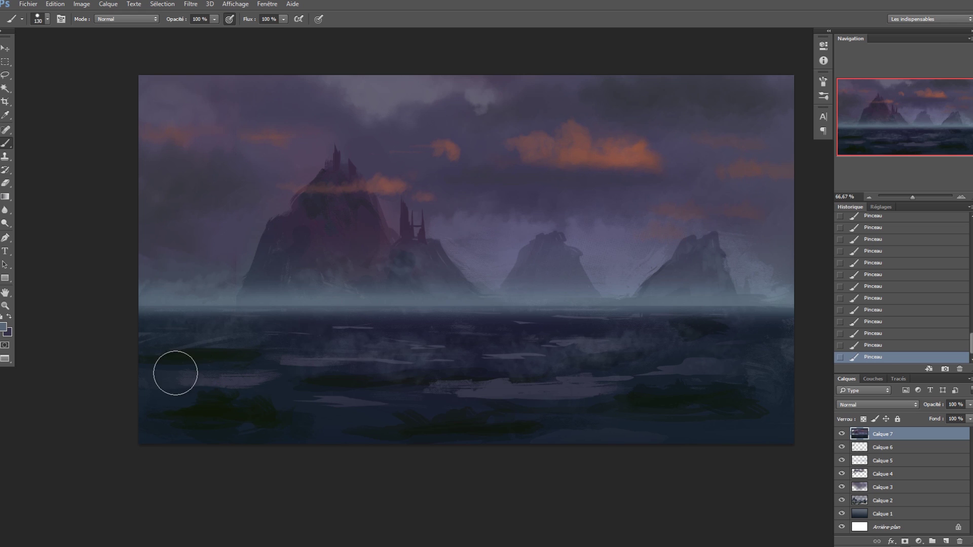
right_click(215, 305)
key(Return)
Configure the round brush's Shape Dynamics with pen-pressure size control and a 64% minimum diameter, and try a 24 px stroke on the water.
key(F5)
click(593, 116)
drag(678, 255, 692, 256)
key(F5)
key(alt)
drag(488, 330, 468, 326)
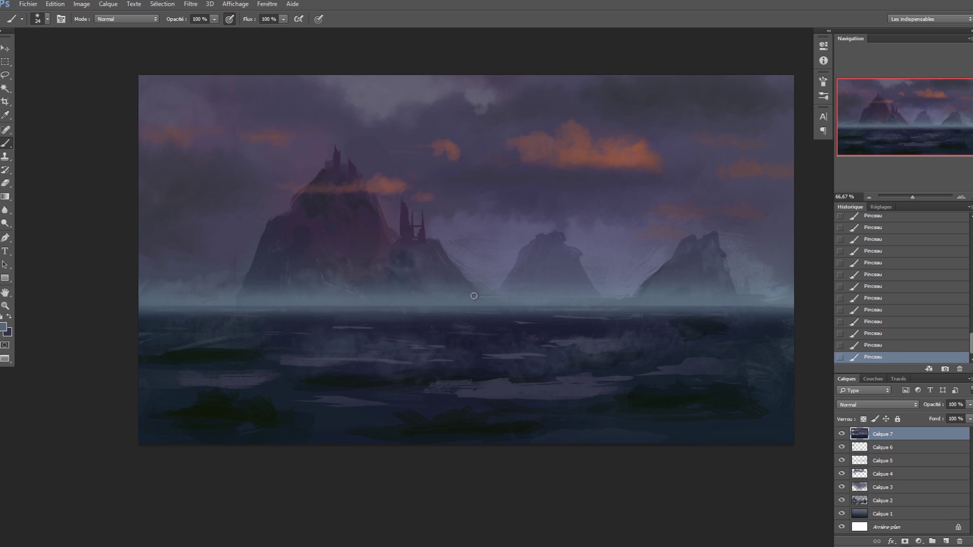
key(F5)
click(604, 111)
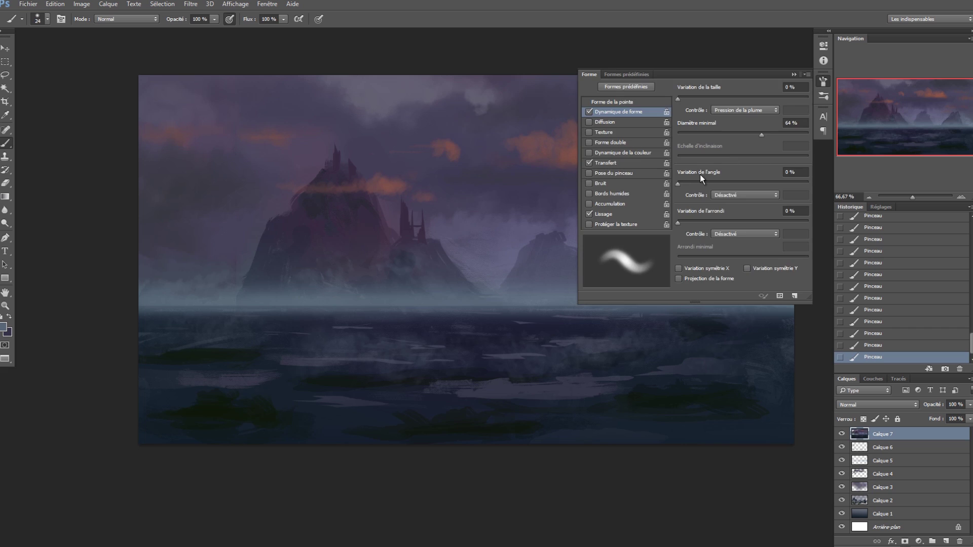
key(F5)
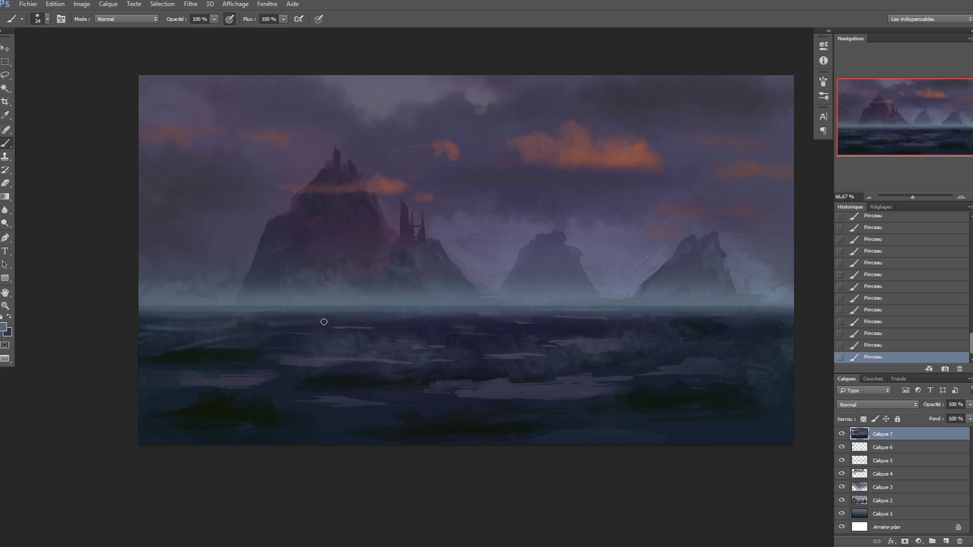
Add thin horizontal streaks of light to the water just below the horizon, refining them with the Eraser.
key(e)
drag(267, 325, 311, 320)
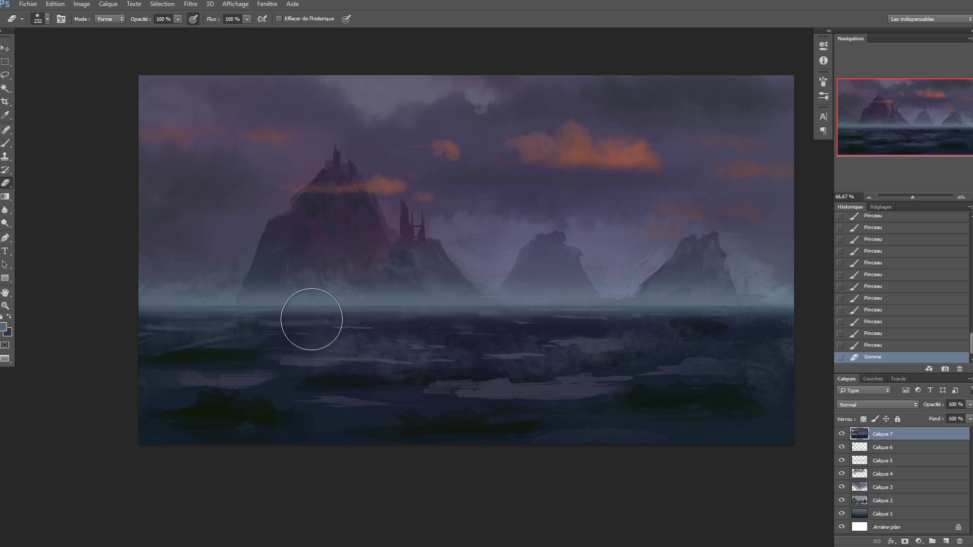
key(b)
drag(575, 322, 601, 321)
drag(462, 328, 531, 327)
key(e)
mouse_move(462, 330)
mouse_down()
mouse_move(449, 325)
mouse_move(459, 327)
mouse_up()
key(b)
drag(459, 327, 485, 312)
Sample the horizon's mist colour and brush a soft haze over the middle and lower-left water at up to 310 px.
alt+click(455, 303)
mouse_move(460, 353)
mouse_down()
mouse_move(421, 345)
mouse_move(519, 353)
mouse_move(522, 336)
mouse_up()
drag(224, 407, 146, 404)
mouse_move(146, 404)
mouse_down()
mouse_move(207, 433)
mouse_move(158, 510)
mouse_move(307, 516)
mouse_up()
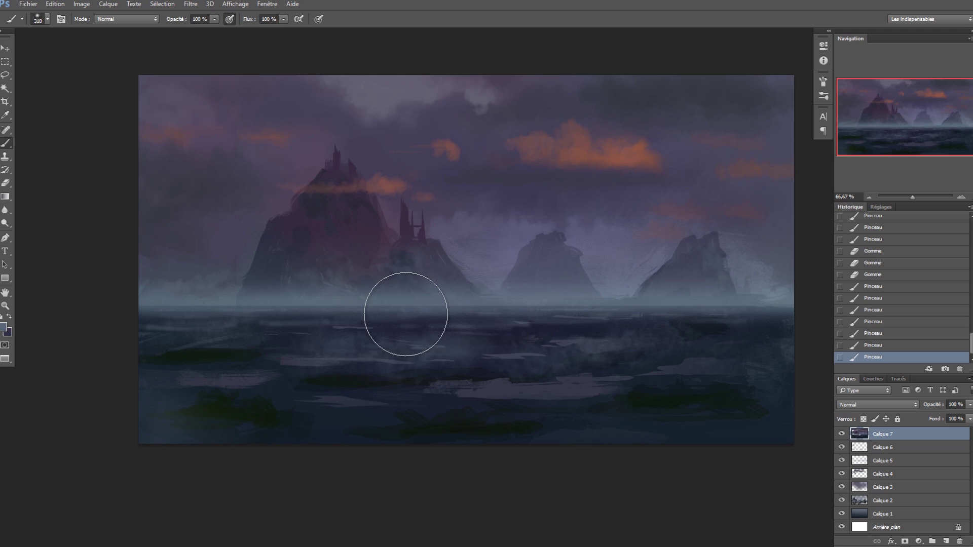
Choose the Mist brush preset again and paint a sampled dark water tone below the large mountain at 60 px, undoing the oversized stroke.
right_click(405, 314)
drag(616, 410, 611, 444)
click(445, 432)
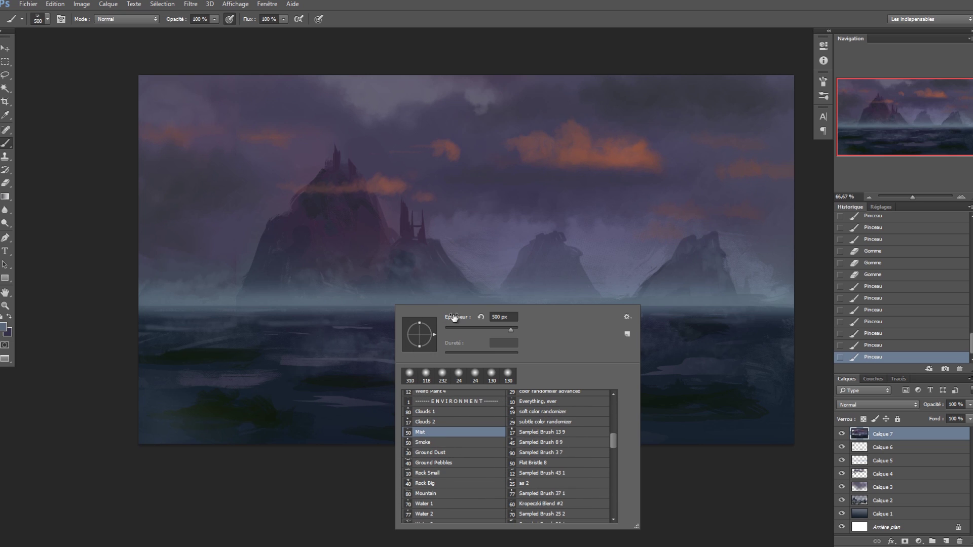
click(369, 335)
key(ctrl+z)
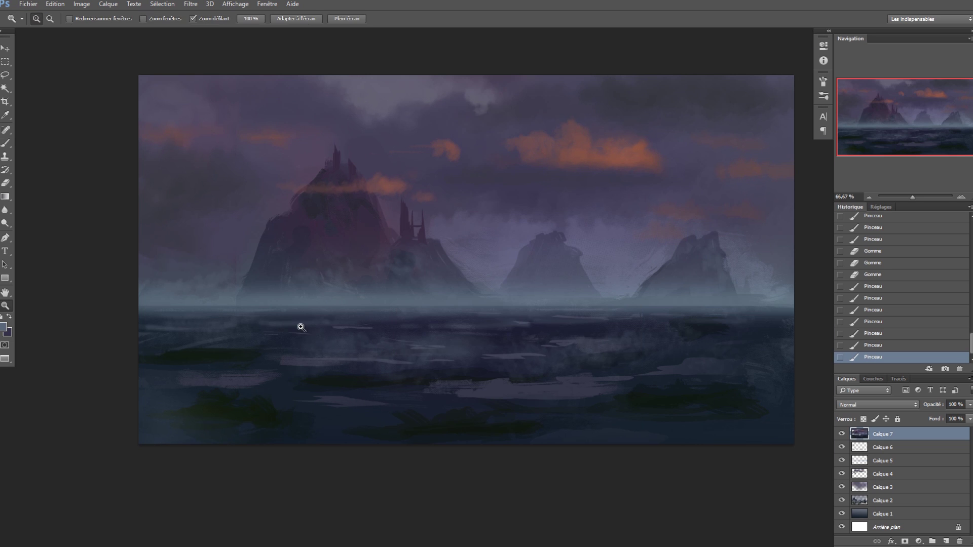
ctrl+click(299, 326)
alt+click(289, 321)
drag(289, 323, 282, 317)
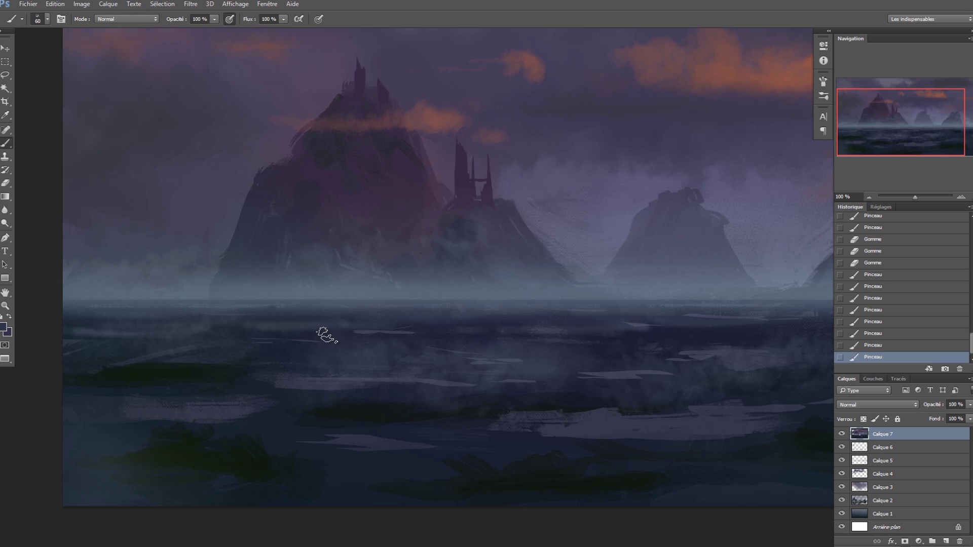
Sample the lighter mist colour and paint mist across the water just below the horizon with the brush at 117 px.
alt+click(271, 320)
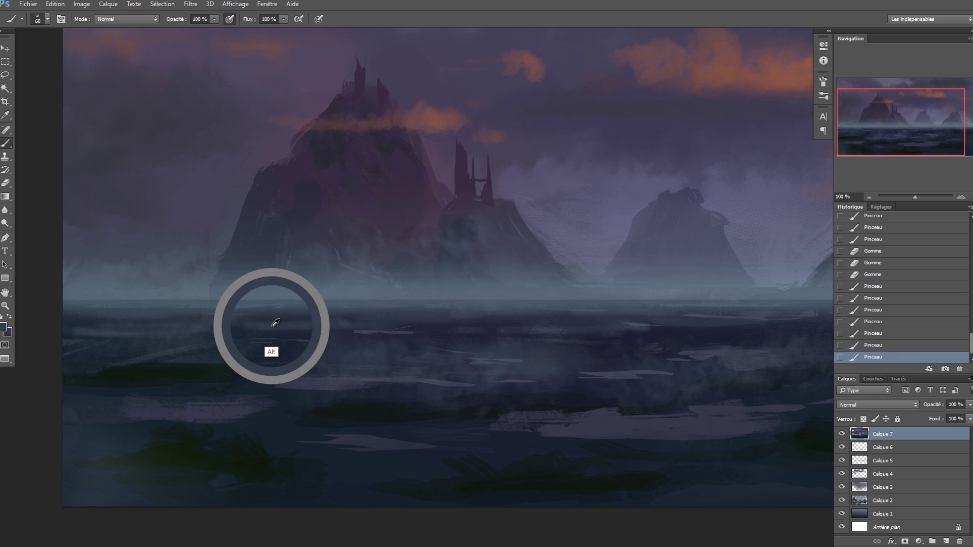
drag(271, 320, 271, 290)
mouse_move(263, 327)
mouse_down()
mouse_move(301, 318)
mouse_move(279, 320)
mouse_move(333, 327)
mouse_move(271, 320)
mouse_move(334, 316)
mouse_move(299, 325)
mouse_move(372, 320)
mouse_move(625, 344)
mouse_move(647, 326)
mouse_up()
drag(556, 318, 613, 319)
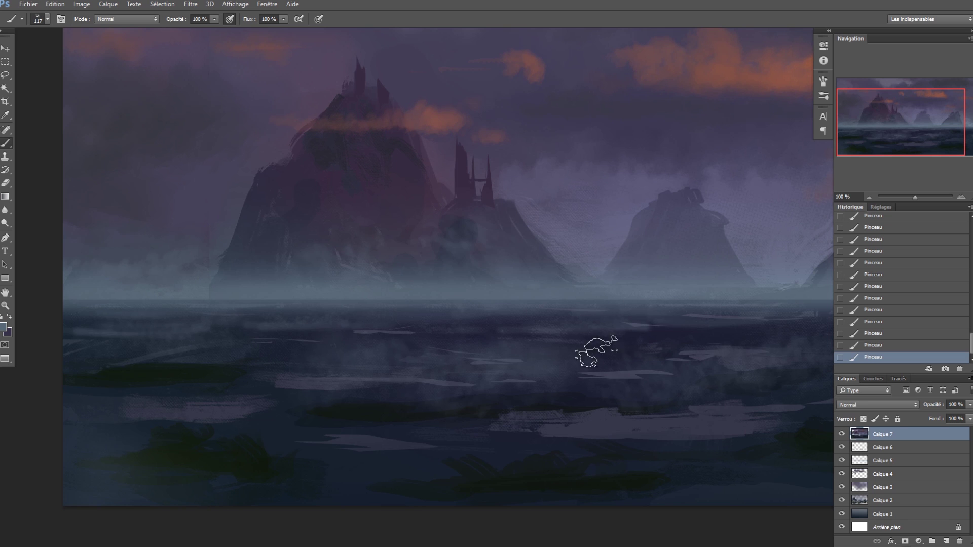
drag(654, 345, 412, 358)
Try the Mountain brush preset, and choose the Rock Small preset at 100 px instead.
key(z)
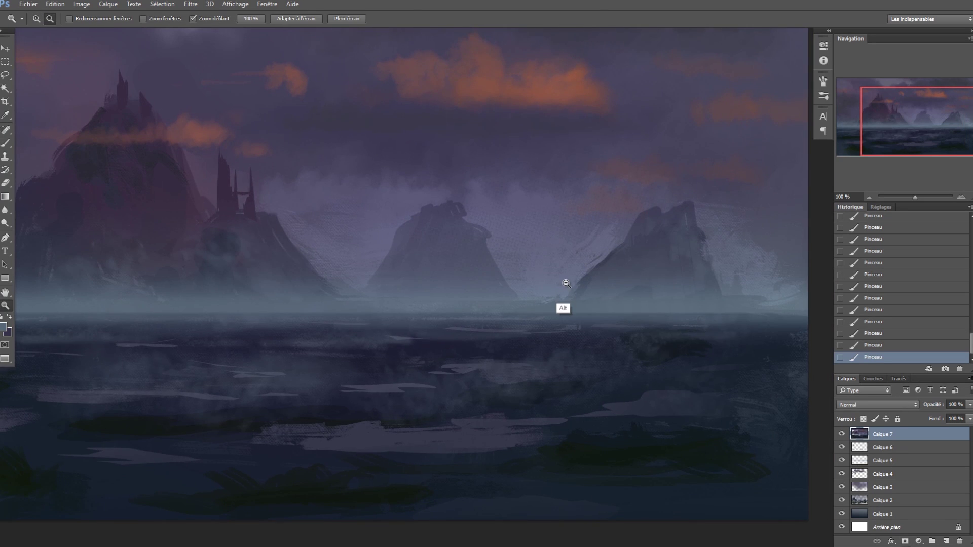
alt+click(562, 281)
alt+click(561, 280)
mouse_move(563, 280)
mouse_down()
mouse_move(491, 254)
mouse_move(534, 265)
mouse_up()
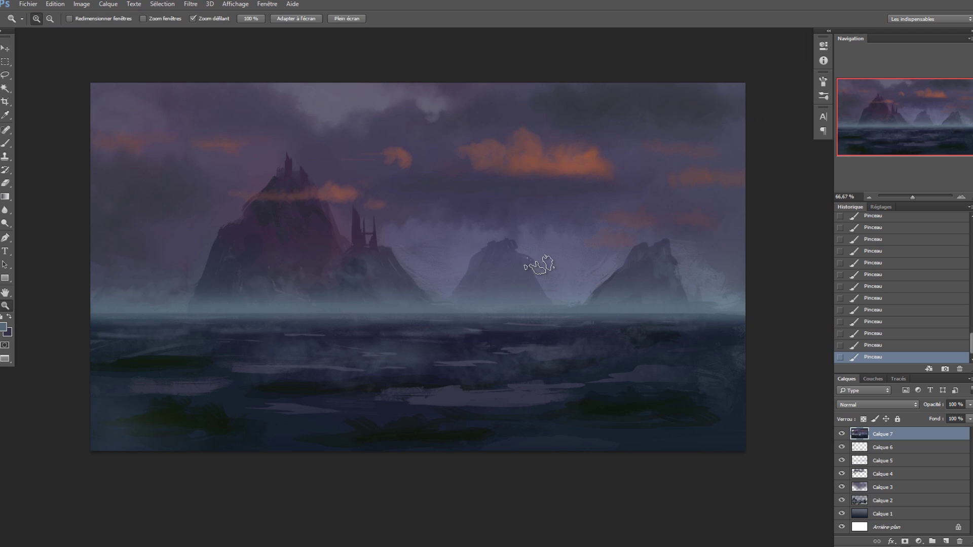
key(b)
drag(549, 222, 645, 219)
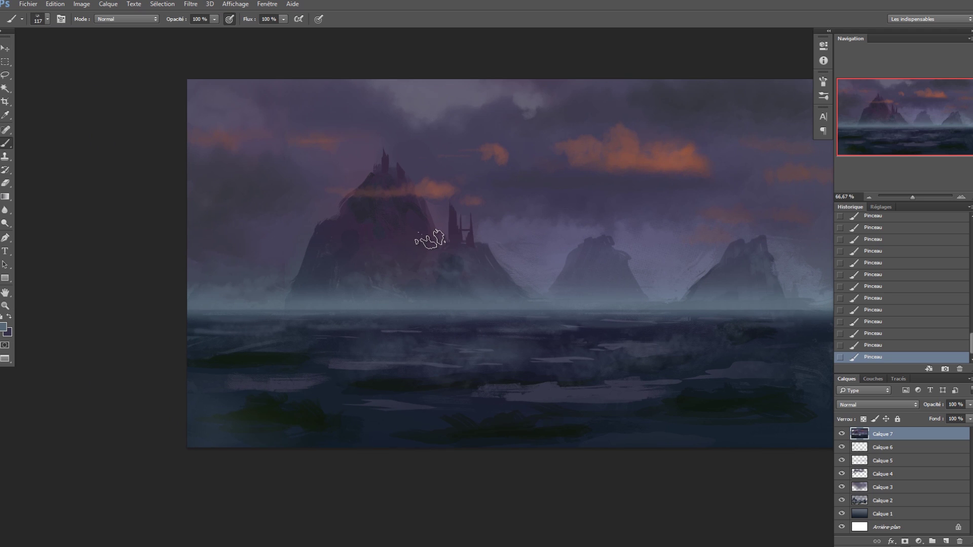
right_click(505, 311)
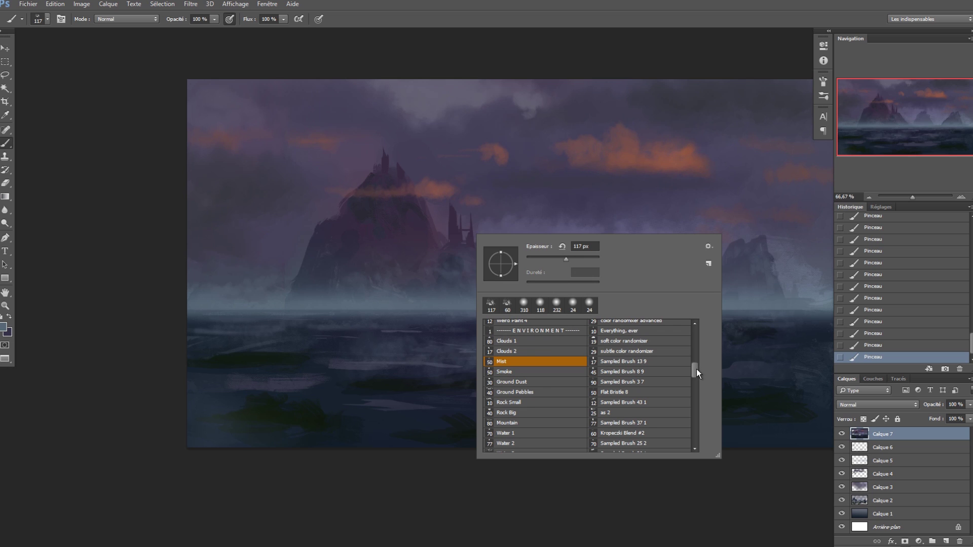
mouse_move(694, 367)
mouse_down()
mouse_move(695, 376)
mouse_move(679, 376)
mouse_up()
click(534, 359)
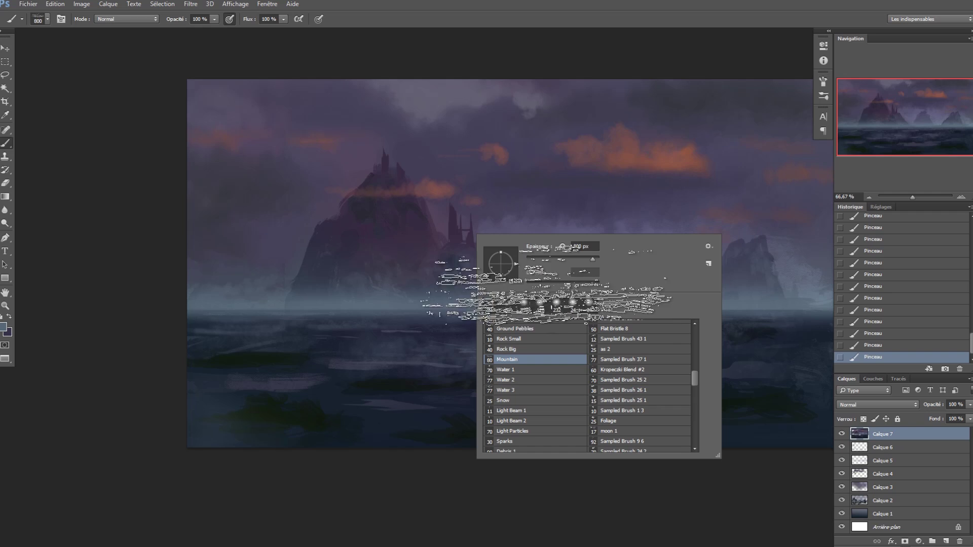
click(509, 338)
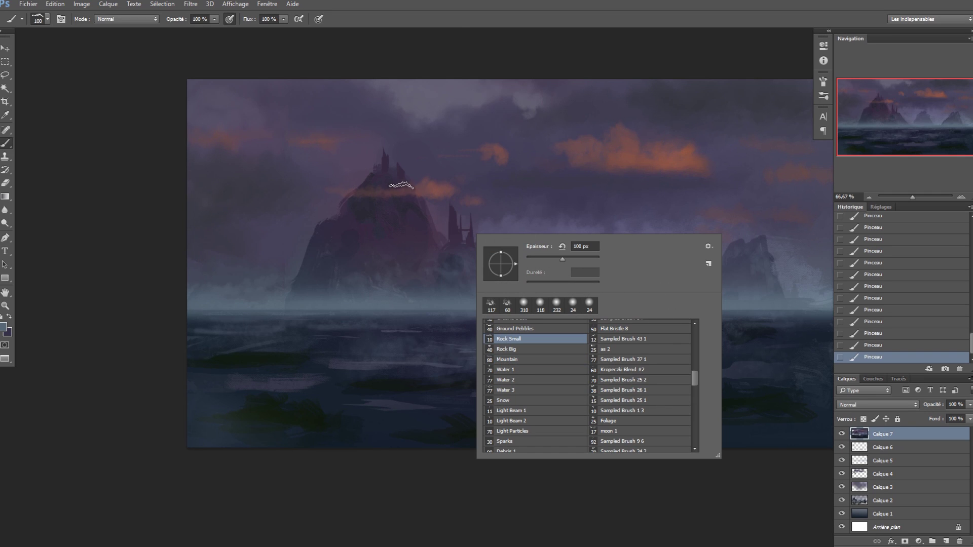
click(463, 18)
Set the foreground colour to the orange-brown #7d543b.
click(4, 328)
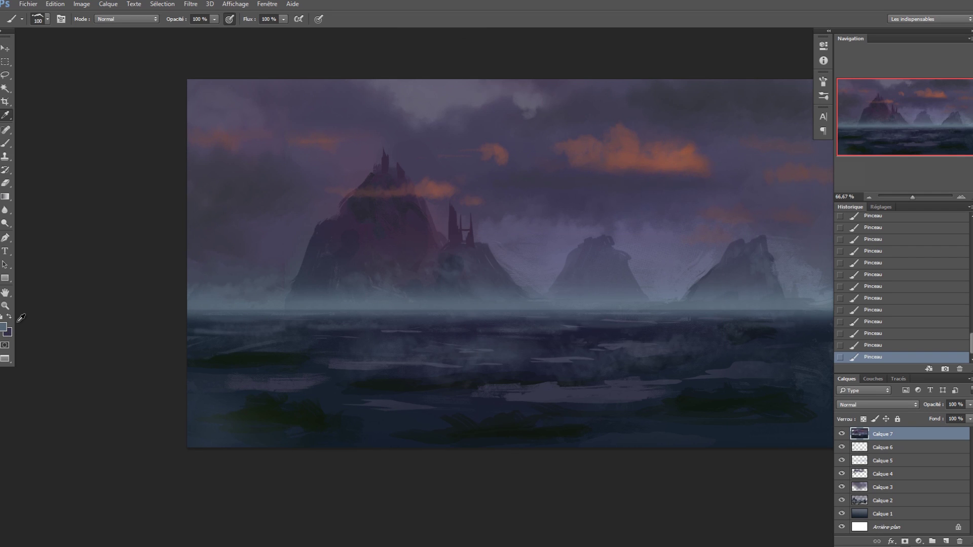
click(415, 223)
click(597, 249)
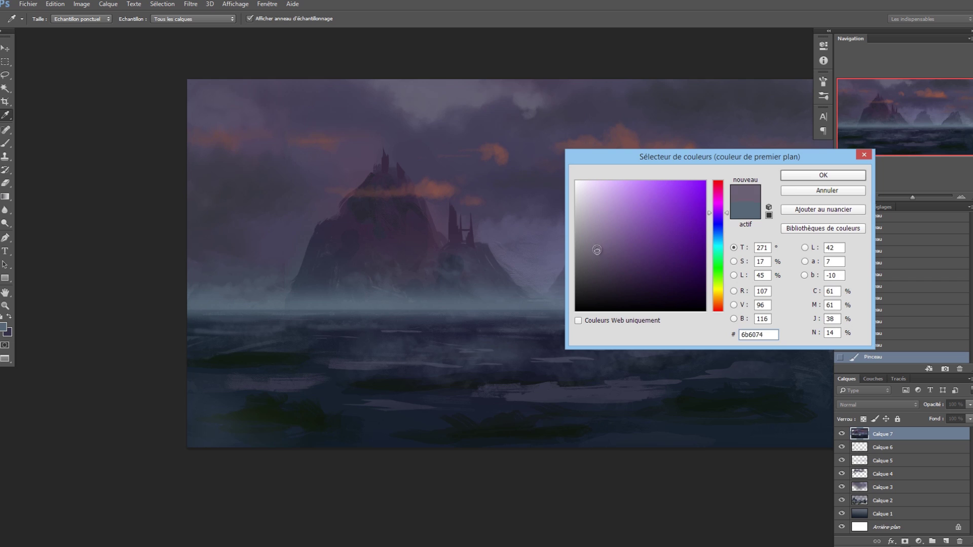
click(720, 303)
drag(720, 302, 720, 295)
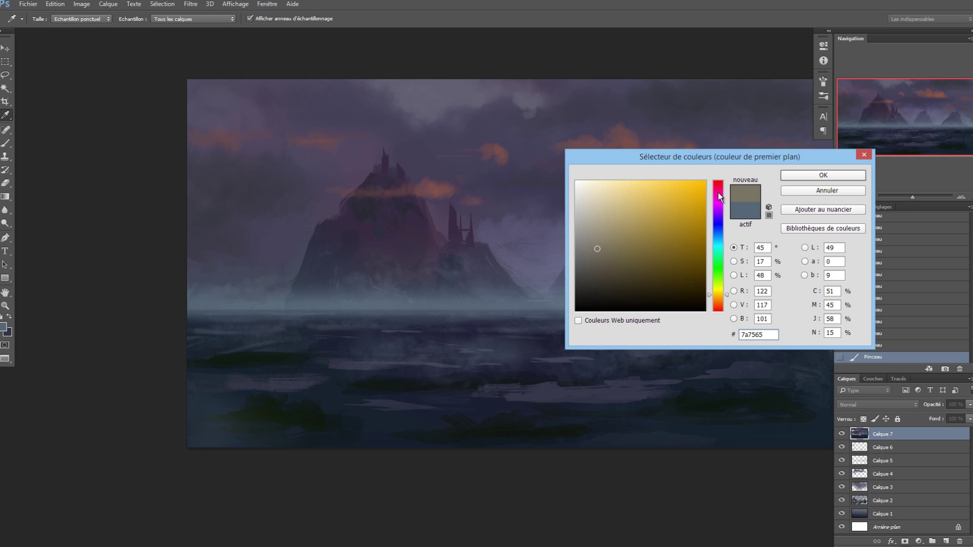
click(719, 303)
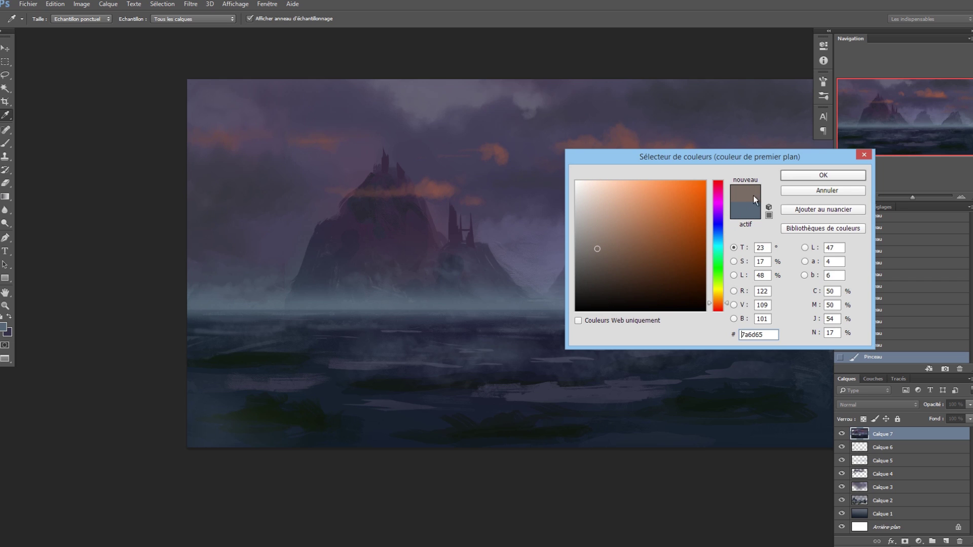
click(644, 250)
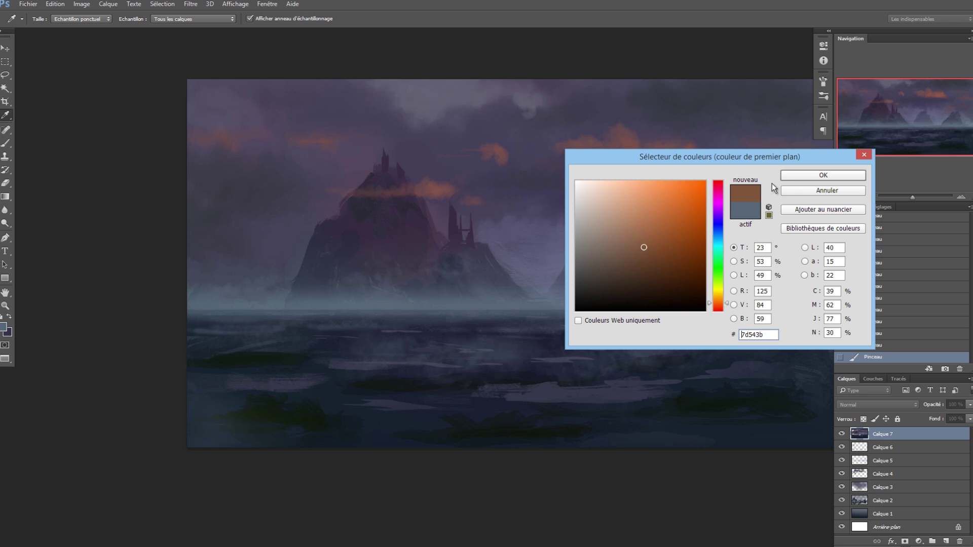
click(786, 175)
Paint orange-brown rock highlights just beneath the castle on the tallest mountain at 172 px, undoing the first trial stroke.
key(b)
drag(387, 227, 434, 238)
key(ctrl+z)
key(z)
click(406, 202)
key(b)
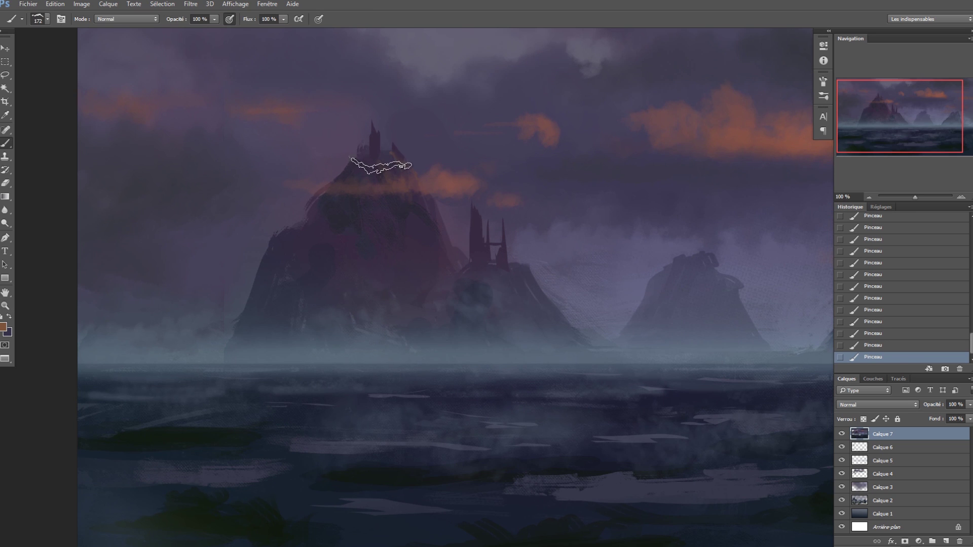
key(z)
click(404, 200)
alt+click(405, 198)
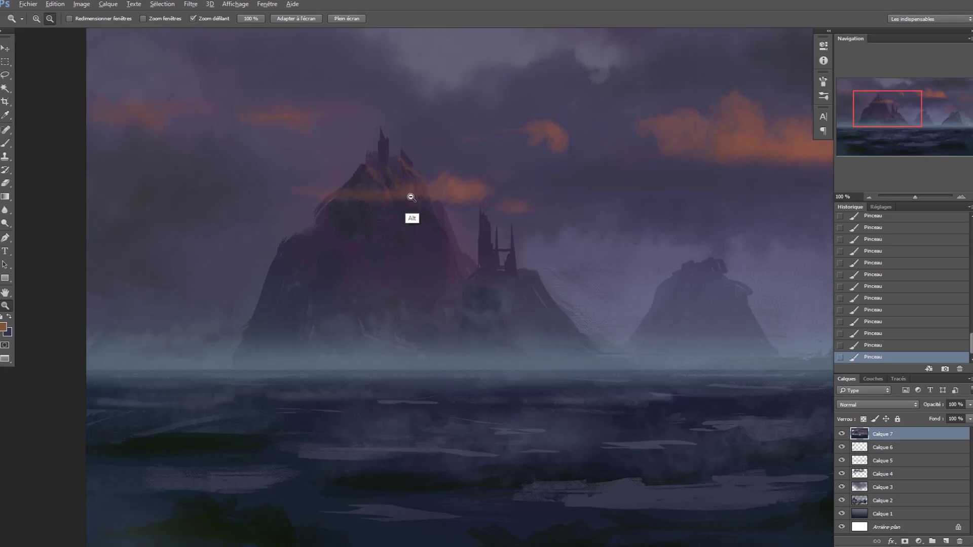
Extend the orange-brown rock highlights down the tallest mountain's right flank, reducing the brush to 75 px.
alt+click(410, 198)
alt+click(411, 198)
key(b)
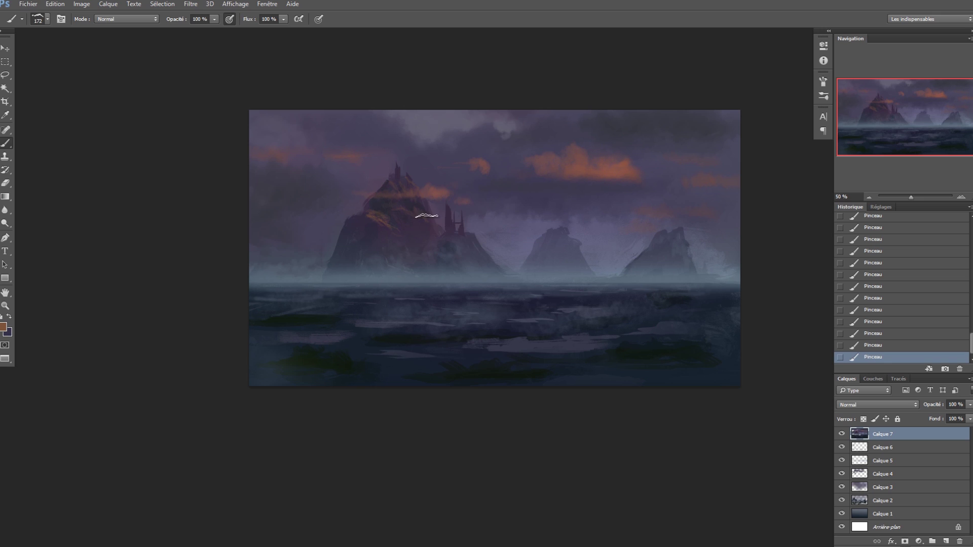
drag(423, 209, 411, 209)
ctrl+click(423, 213)
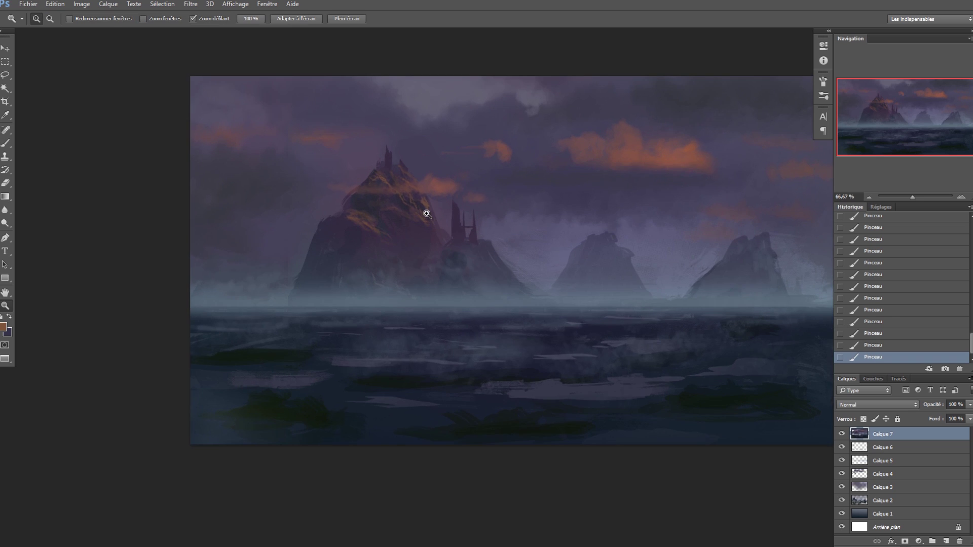
ctrl+click(427, 211)
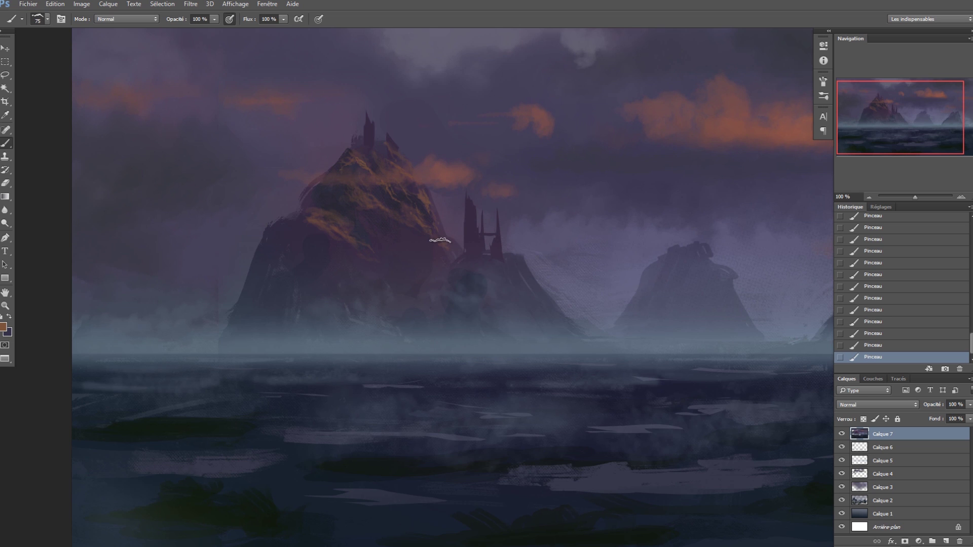
drag(419, 250, 437, 252)
Paint more orange-brown rock highlights across the tallest mountain's upper slopes with the brush at 70 px.
key(z)
alt+click(593, 204)
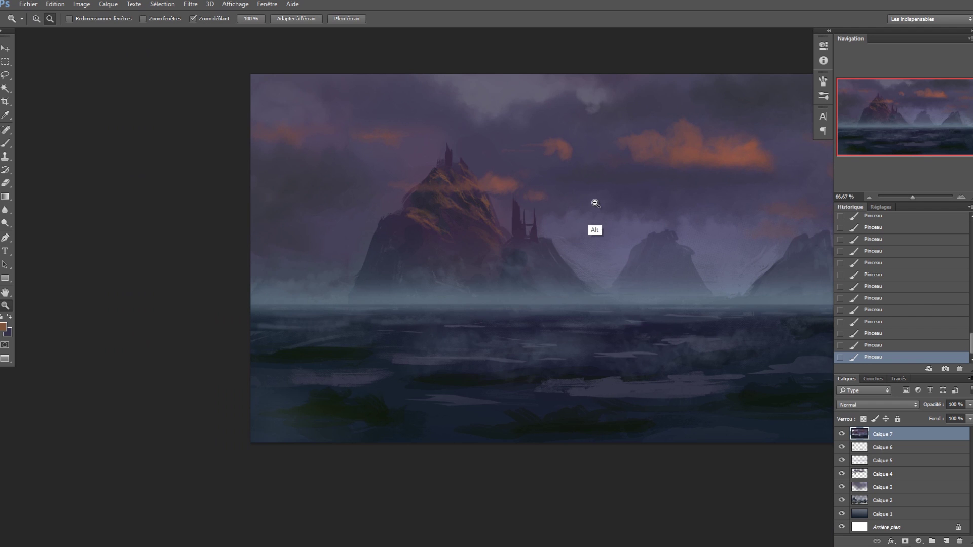
alt+click(589, 200)
drag(588, 191, 506, 211)
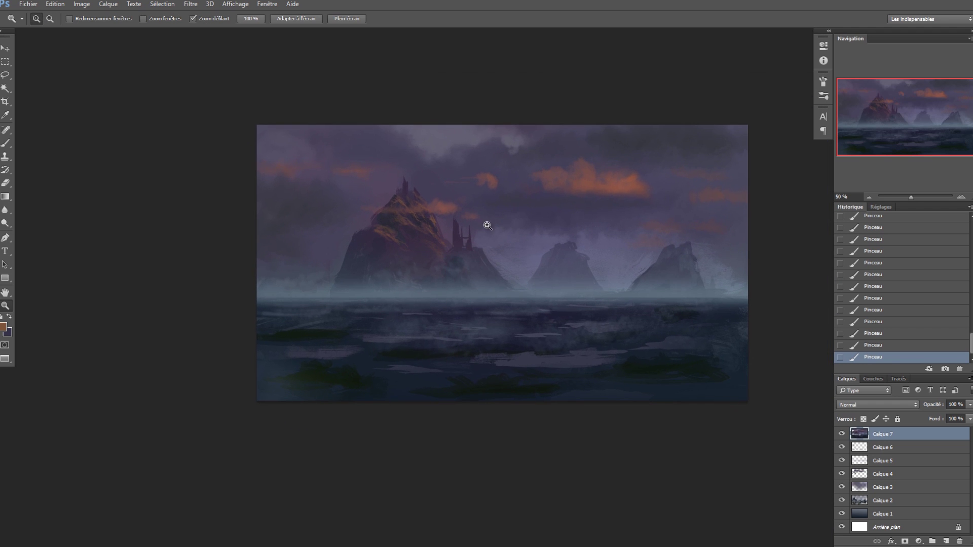
alt+click(455, 232)
click(434, 221)
click(434, 222)
click(436, 221)
click(437, 221)
key(b)
key(z)
alt+click(471, 215)
alt+click(485, 235)
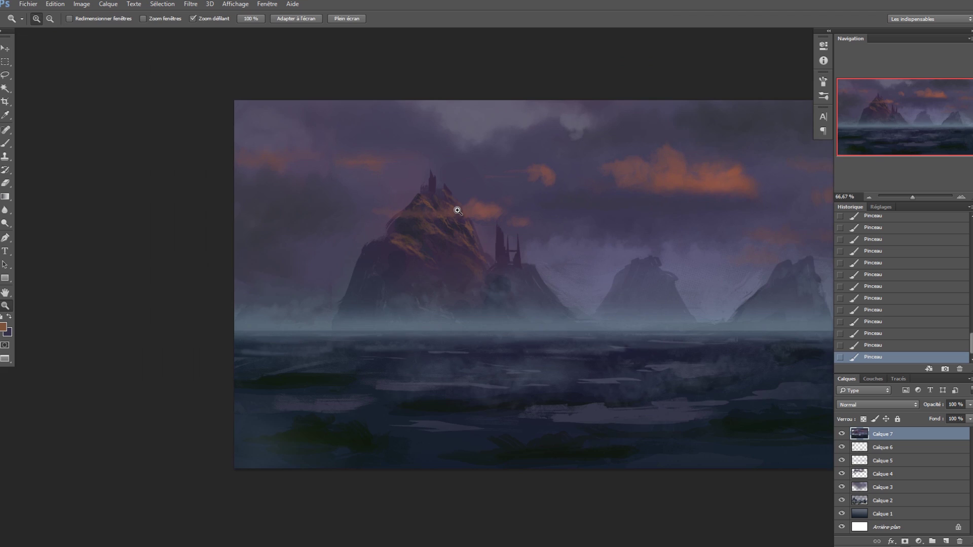
click(457, 209)
key(b)
key(z)
click(432, 199)
key(b)
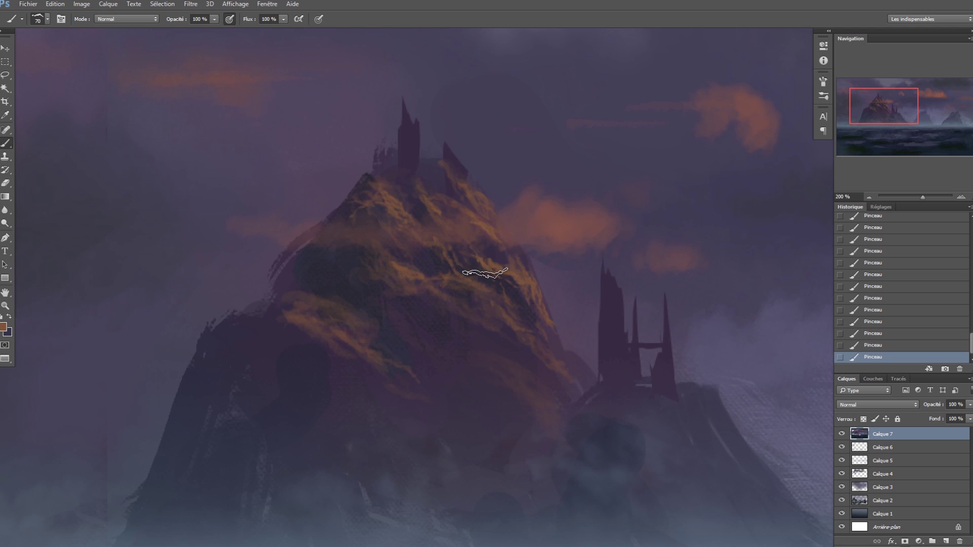
Set the foreground colour to #a76741 and paint brighter rock highlights below the castle and along the ridges at 43 px.
click(4, 327)
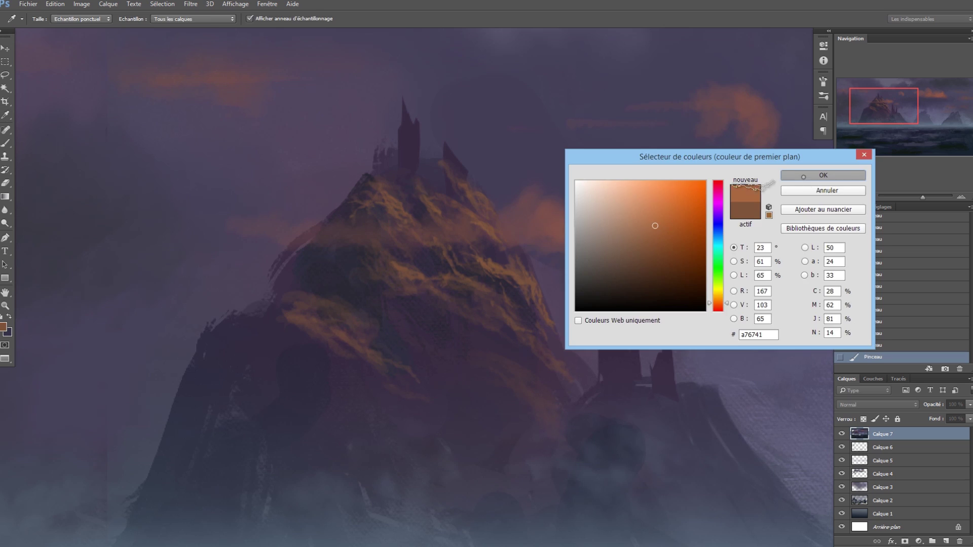
click(823, 175)
mouse_move(437, 197)
mouse_down()
mouse_move(419, 194)
mouse_move(478, 220)
mouse_up()
drag(450, 176, 492, 212)
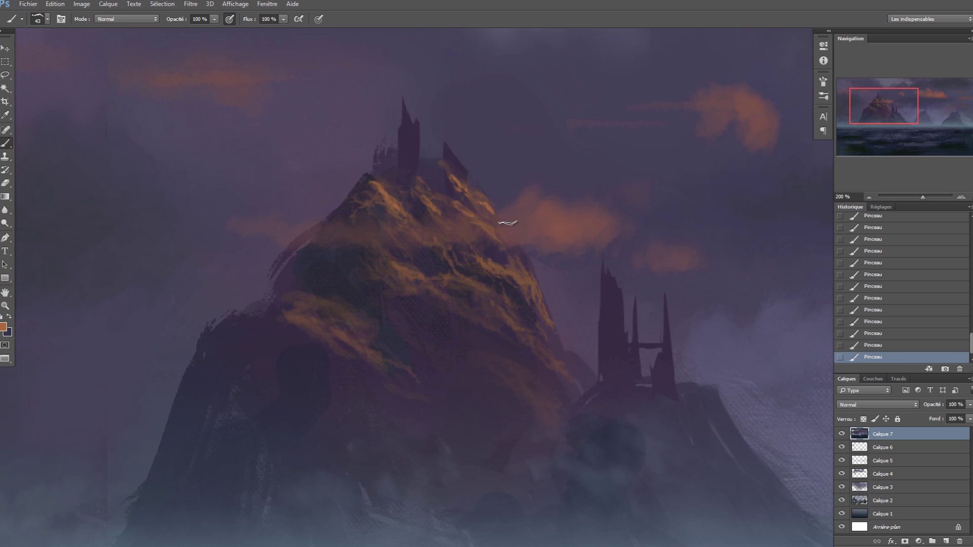
drag(432, 244, 458, 260)
drag(530, 288, 544, 311)
drag(397, 267, 419, 275)
Switch the brush to the Chalk Brush 1 + Texture preset.
right_click(419, 274)
click(417, 242)
key(z)
alt+click(429, 263)
alt+click(441, 270)
alt+click(456, 279)
alt+click(470, 288)
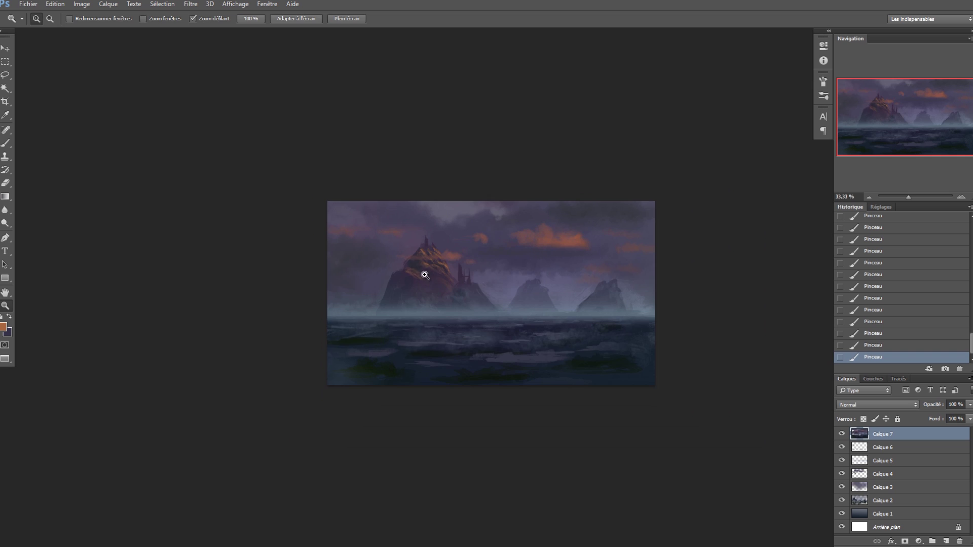
click(424, 272)
click(423, 265)
click(424, 263)
click(424, 263)
key(b)
right_click(499, 245)
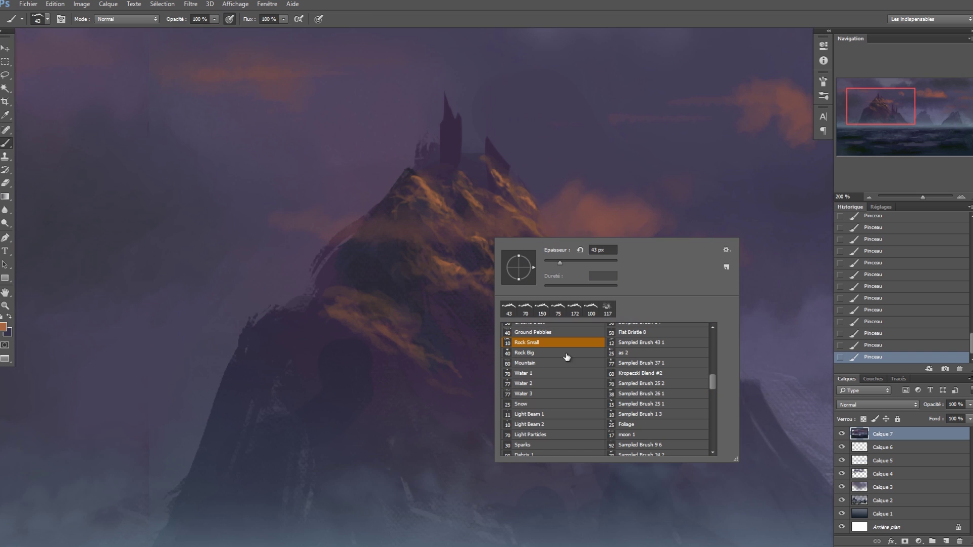
scroll(714, 371, up, 10)
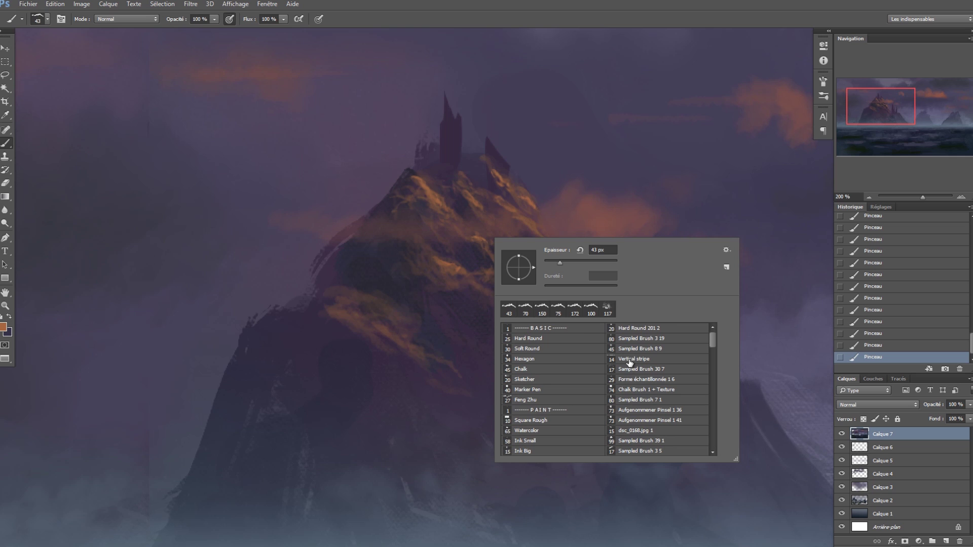
click(630, 389)
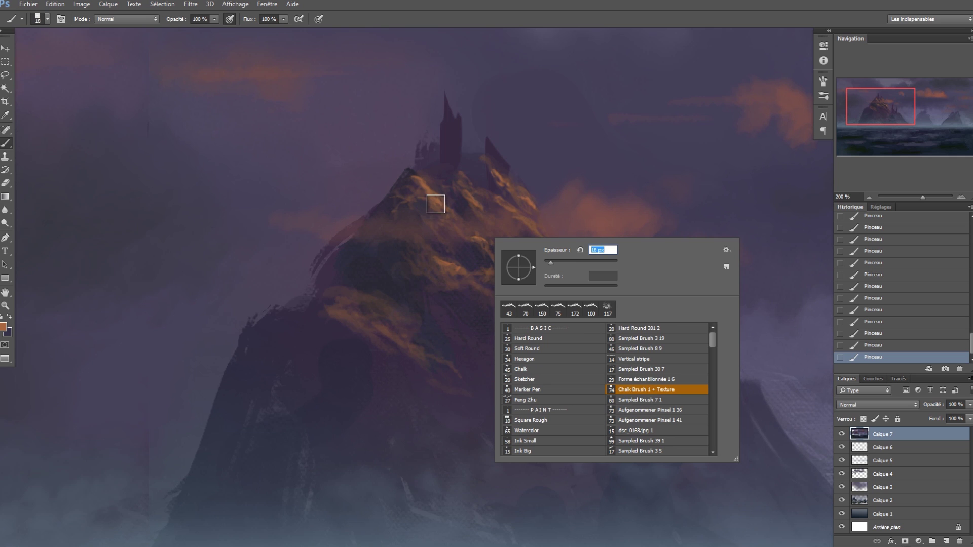
click(434, 212)
Sample the reddish-orange of the cloud beside the peak and paint fine strokes on the upper rock face at 5 px.
alt+click(430, 202)
alt+right_click(434, 203)
alt+click(437, 204)
alt+click(592, 220)
drag(419, 201, 453, 231)
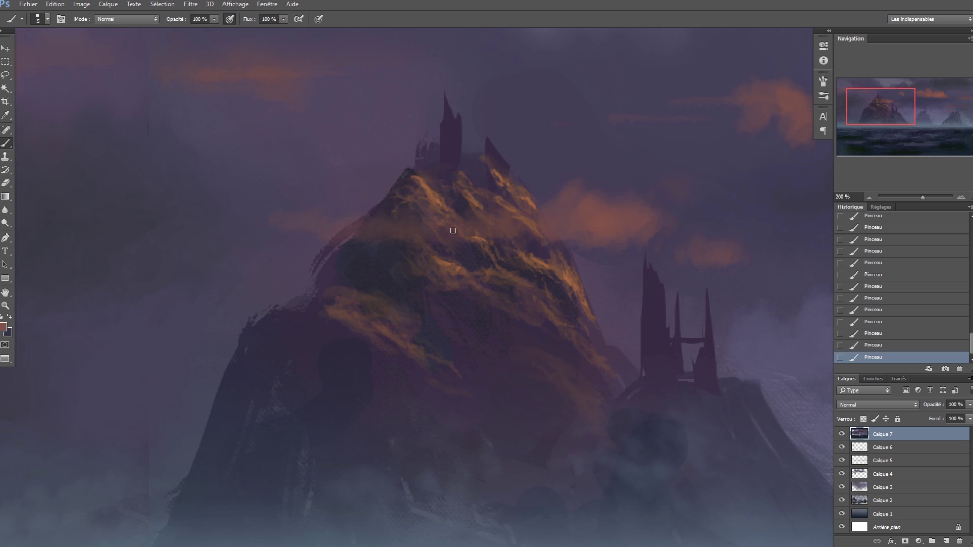
Swap the brush colours, sample the lit rock colour and add small facets along the mountain's upper right slope at 5 px.
ctrl+alt+click(485, 243)
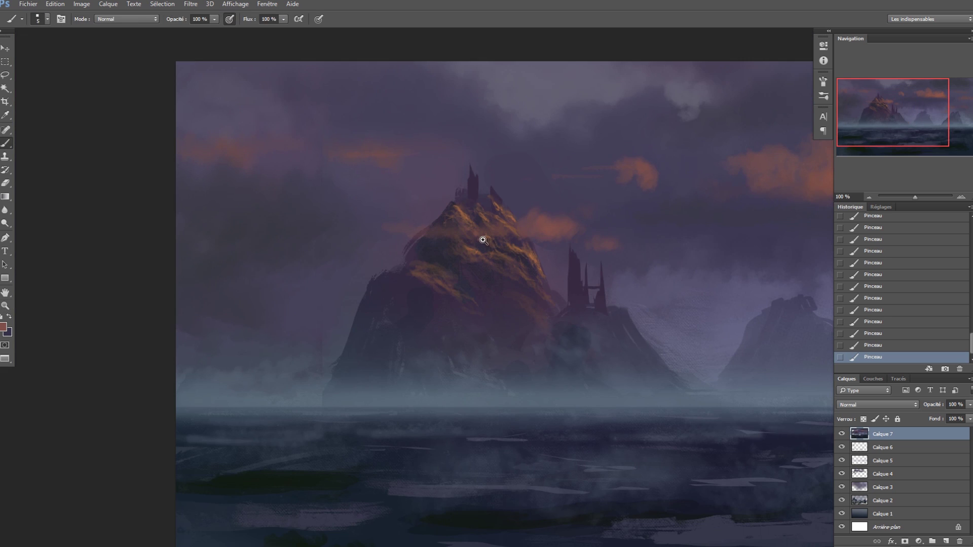
ctrl+click(475, 246)
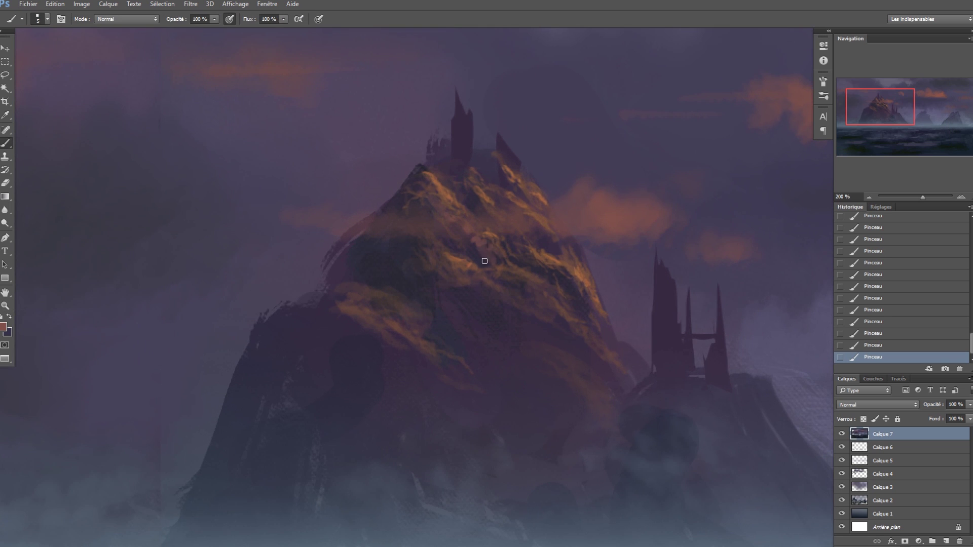
drag(557, 278, 577, 293)
key(x)
alt+click(583, 287)
mouse_move(545, 227)
mouse_down()
mouse_move(545, 247)
mouse_move(552, 232)
mouse_move(571, 240)
mouse_move(555, 260)
mouse_up()
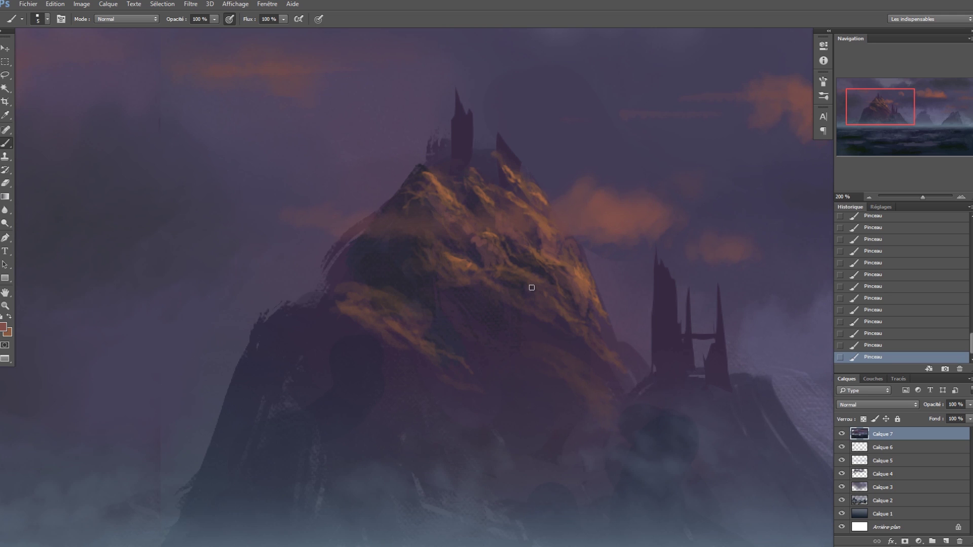
Paint fine rock strokes on the mountain's lower right slope and left ridge, undoing the first stroke and adjusting the brush size.
mouse_move(564, 358)
mouse_down()
mouse_move(589, 374)
mouse_move(556, 370)
mouse_move(561, 353)
mouse_up()
key(ctrl+alt+z)
drag(568, 362, 586, 383)
mouse_move(379, 303)
mouse_down()
mouse_move(411, 325)
mouse_move(422, 316)
mouse_move(393, 310)
mouse_up()
drag(393, 327, 410, 338)
drag(376, 296, 400, 308)
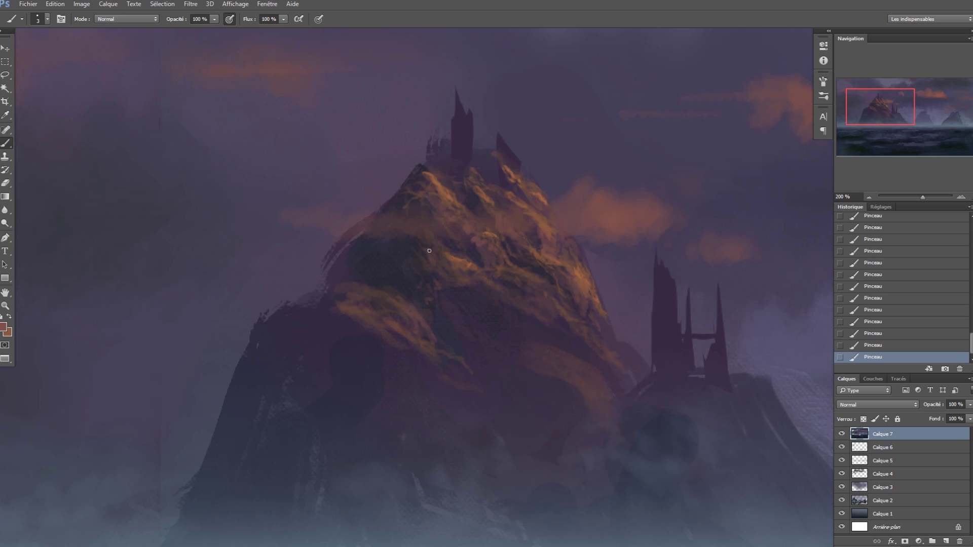
drag(418, 277, 423, 275)
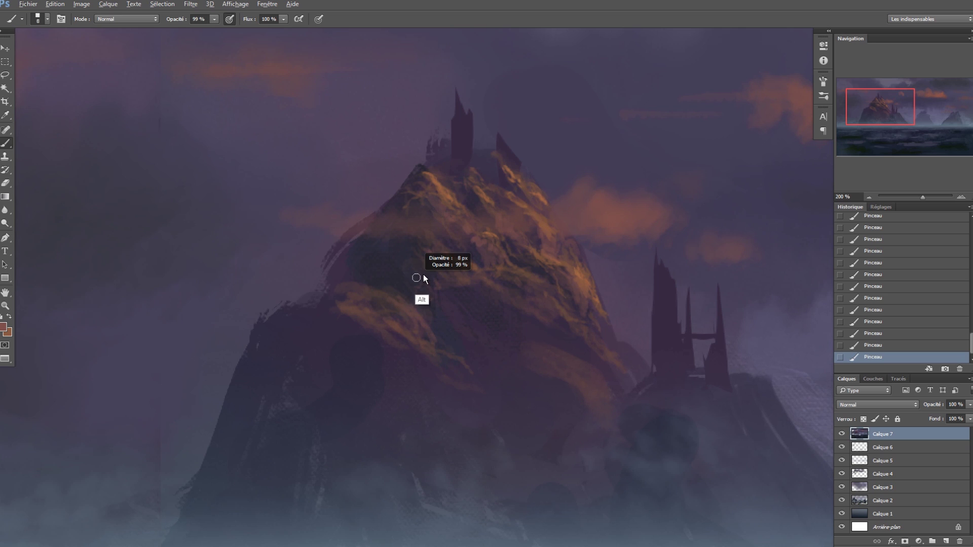
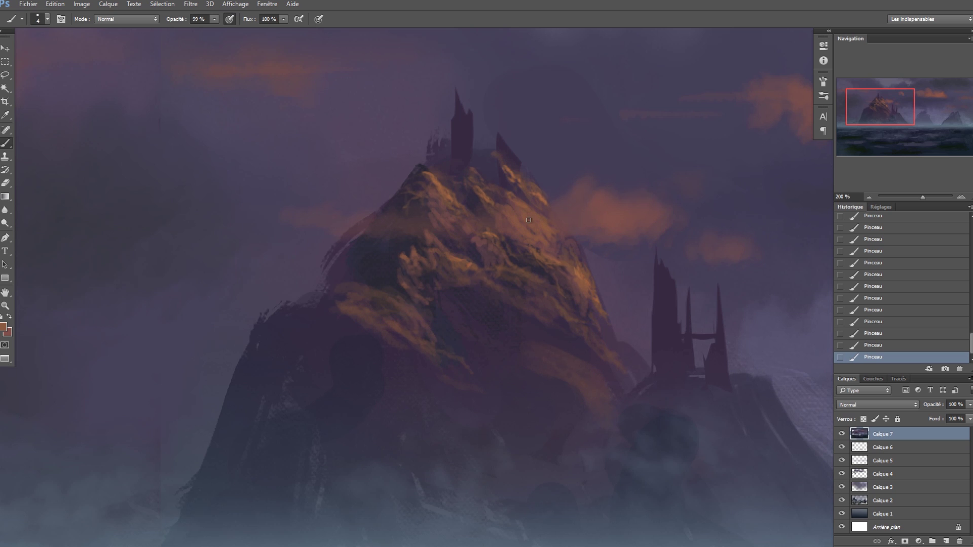
Outline a narrow vertical strip along the right side of the castle's main tower with the Lasso.
mouse_move(481, 152)
mouse_down()
mouse_move(466, 223)
mouse_move(361, 189)
mouse_move(356, 208)
mouse_move(342, 169)
mouse_move(342, 218)
mouse_up()
key(l)
mouse_move(343, 168)
mouse_down()
mouse_move(338, 150)
mouse_move(342, 218)
mouse_up()
key(b)
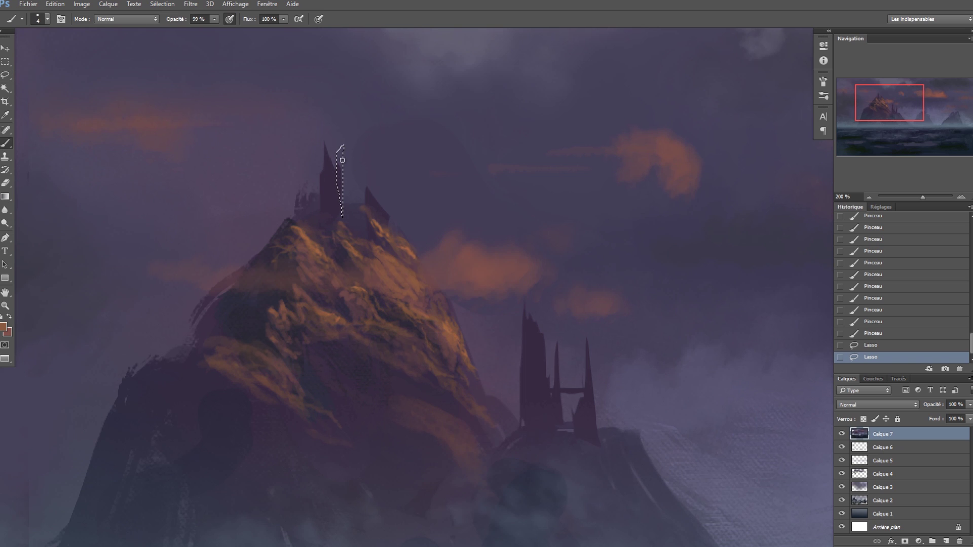
Fill the selected tower strip with sampled sunlit orange using a 12 px brush, and deselect it.
drag(349, 152, 358, 206)
mouse_move(345, 152)
mouse_down()
mouse_move(350, 212)
mouse_move(299, 219)
mouse_up()
alt+click(303, 231)
right_click(390, 194)
text(12)
key(Return)
drag(343, 152, 340, 213)
mouse_move(340, 213)
mouse_down()
mouse_move(342, 152)
mouse_move(325, 200)
mouse_up()
key(ctrl+d)
Sample the main tower's dark and lit colours and refine its top and lit edge at 7 px.
alt+click(330, 167)
right_click(332, 156)
alt+click(339, 186)
right_click(356, 151)
text(7)
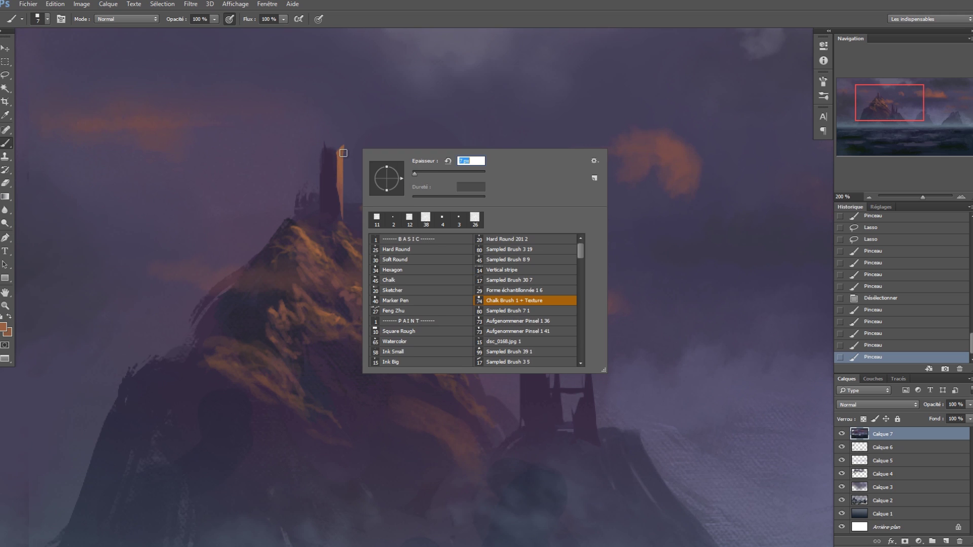
click(341, 149)
drag(342, 149, 341, 156)
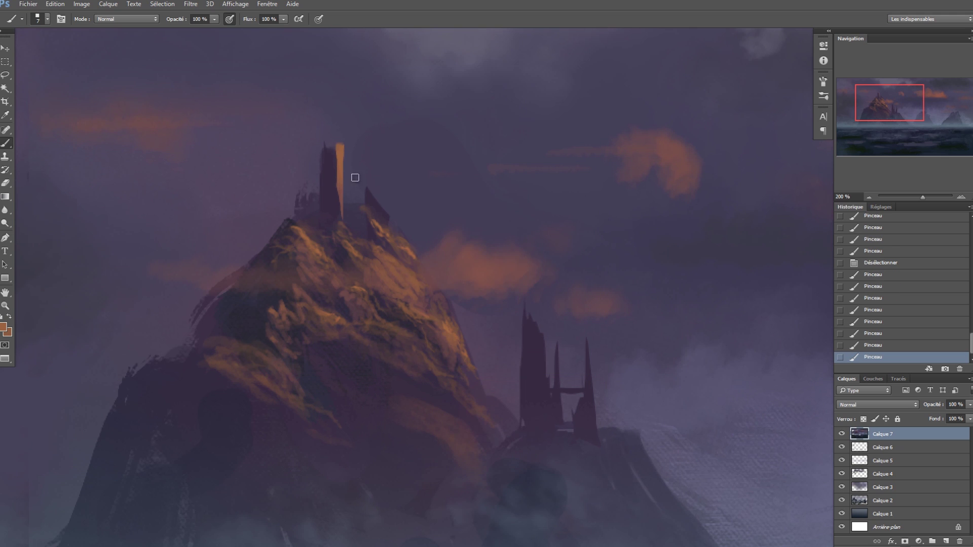
Paint a broader, sunlit orange face on the castle's right-hand ruin using sampled colours.
mouse_move(379, 198)
mouse_down()
mouse_move(390, 223)
mouse_move(373, 198)
mouse_up()
alt+click(373, 207)
drag(366, 193, 375, 202)
alt+click(381, 210)
Set the brush to 4 px, paint a small lit turret right of the main tower, and sample the dark castle purple.
right_click(373, 210)
text(4)
key(Return)
drag(352, 195, 351, 214)
alt+click(366, 198)
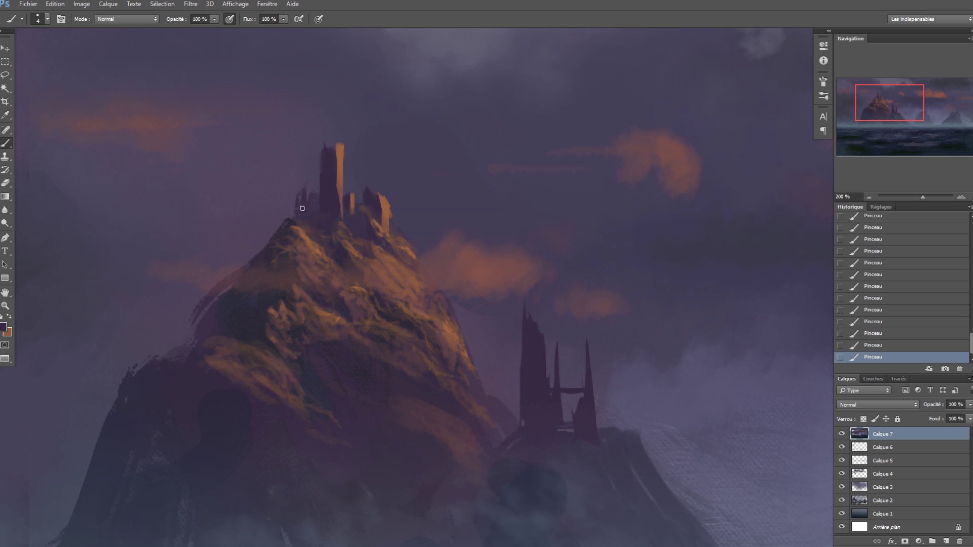
Outline a thin tower above the right-hand ruin with the Lasso, paint it dark purple, and deselect.
key(l)
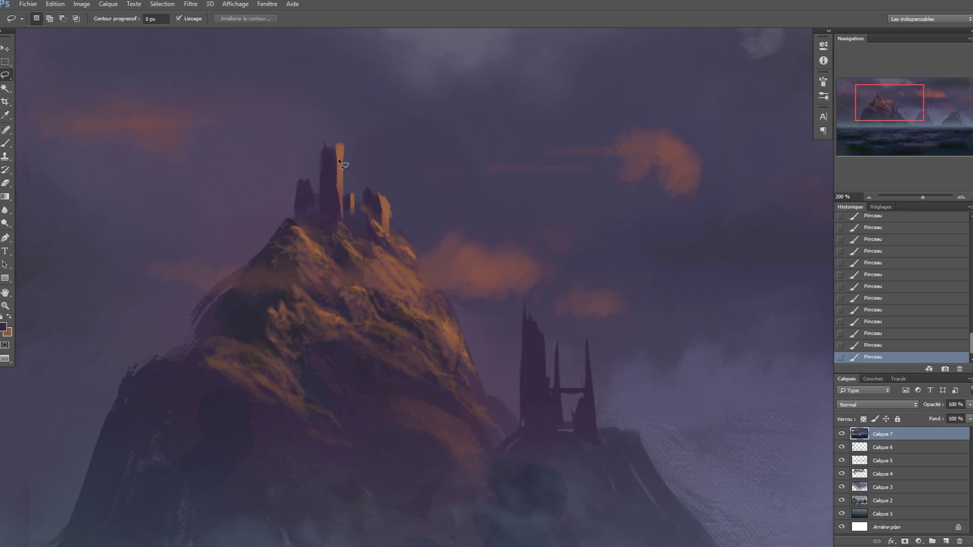
drag(364, 196, 365, 162)
key(b)
drag(366, 167, 366, 147)
key(ctrl+d)
Sample the lit orange and paint sunlit sides on the left tower and the thin right tower.
alt+click(345, 153)
drag(310, 180, 311, 198)
drag(369, 159, 369, 195)
alt+click(371, 204)
drag(370, 161, 370, 194)
alt+click(368, 195)
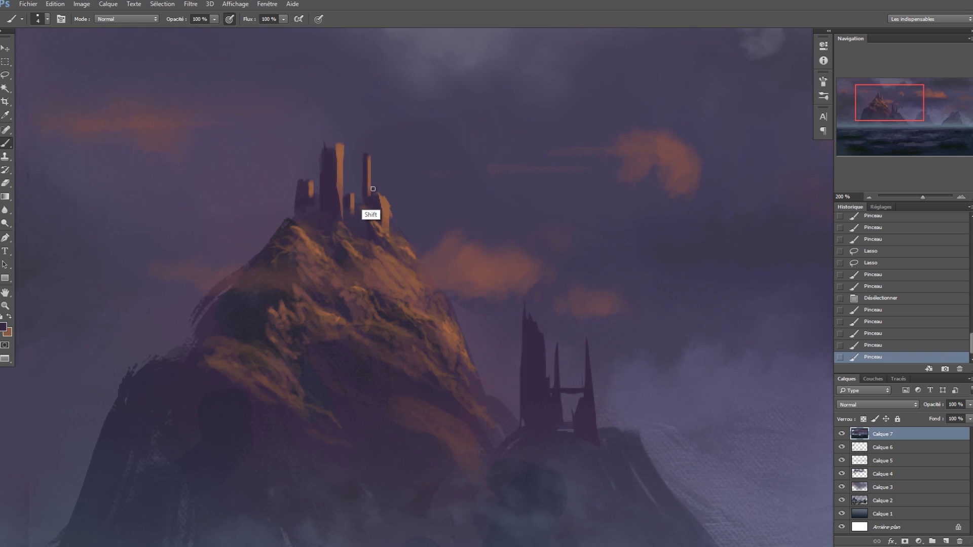
Outline a pointed roof on top of the thin tower with the Lasso, paint it dark and lit, and deselect.
key(l)
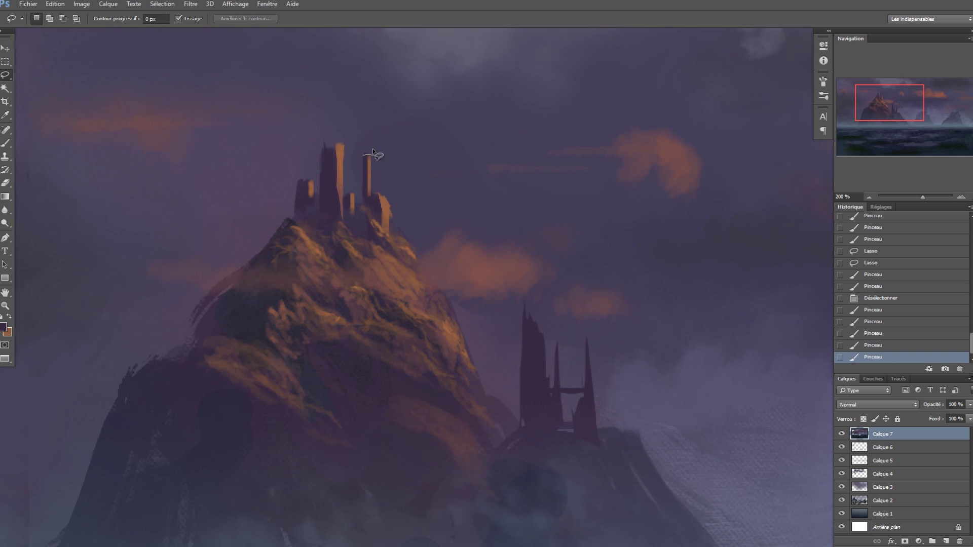
mouse_move(362, 155)
mouse_down()
mouse_move(376, 154)
mouse_move(358, 180)
mouse_move(375, 158)
mouse_move(381, 169)
mouse_move(364, 135)
mouse_move(373, 152)
mouse_up()
ctrl+click(379, 169)
key(b)
key(x)
alt+click(390, 225)
key(ctrl+d)
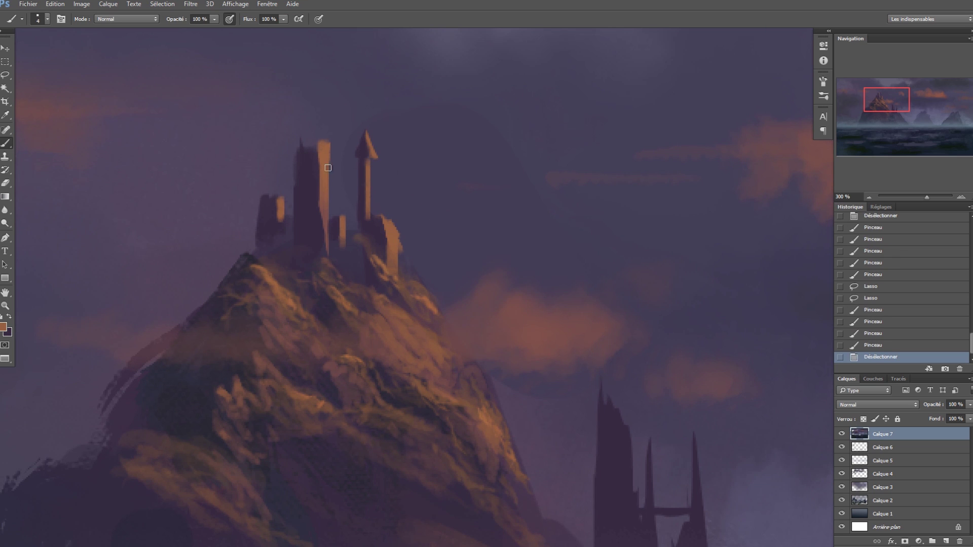
Outline the top of the main tower with the Lasso, paint it with sampled tower colours, and deselect.
key(l)
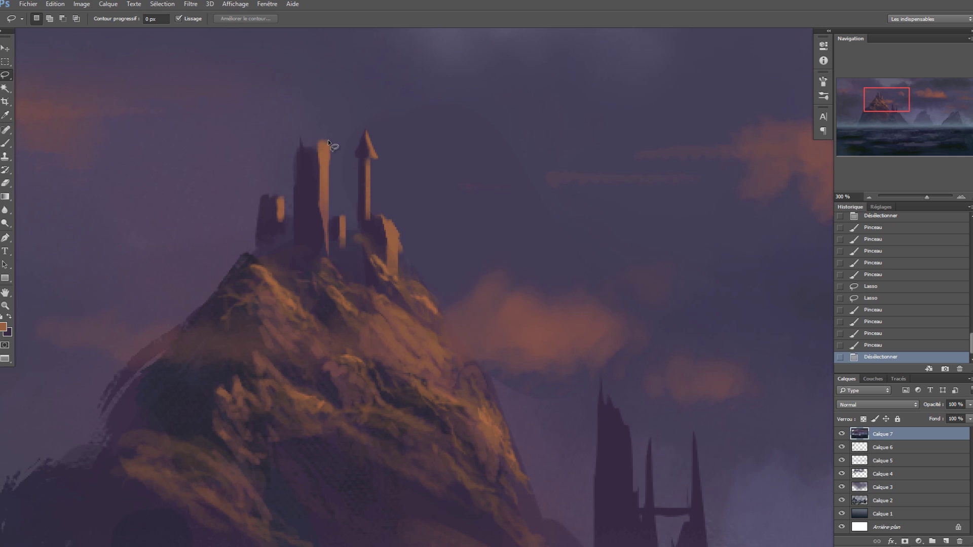
mouse_move(328, 137)
mouse_down()
mouse_move(303, 139)
mouse_move(314, 157)
mouse_move(327, 139)
mouse_move(314, 144)
mouse_up()
key(b)
alt+click(300, 131)
alt+click(326, 178)
alt+click(309, 148)
drag(314, 140, 322, 215)
key(ctrl+d)
Blend the main tower's lit side into its shadow side with sampled mid-tones.
alt+click(326, 178)
drag(320, 167, 321, 243)
alt+click(325, 220)
alt+click(322, 232)
mouse_move(322, 176)
mouse_down()
mouse_move(323, 213)
mouse_move(321, 161)
mouse_move(324, 239)
mouse_up()
Paint a small sunlit turret in front of the main tower's base, redoing the first stroke, and darken the rock beside it.
alt+click(380, 236)
alt+click(380, 235)
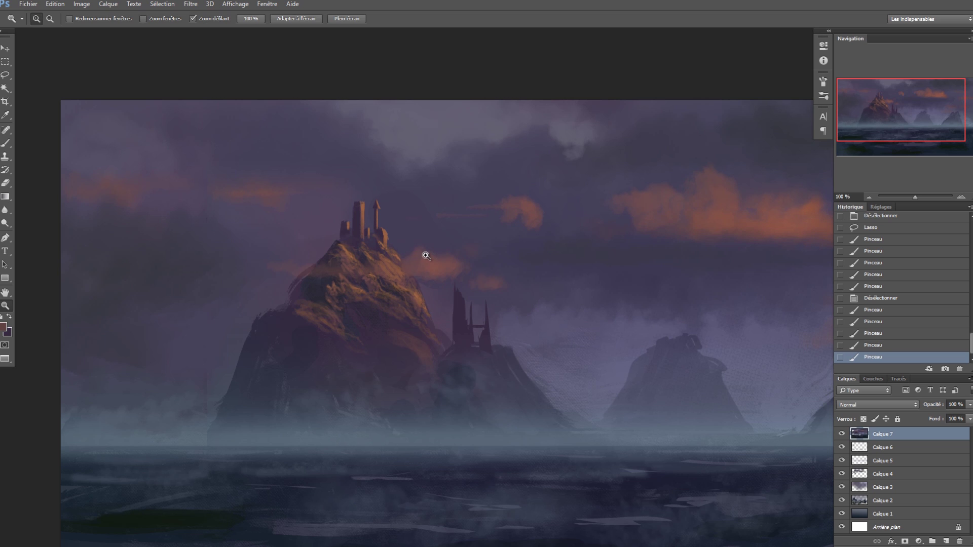
click(361, 227)
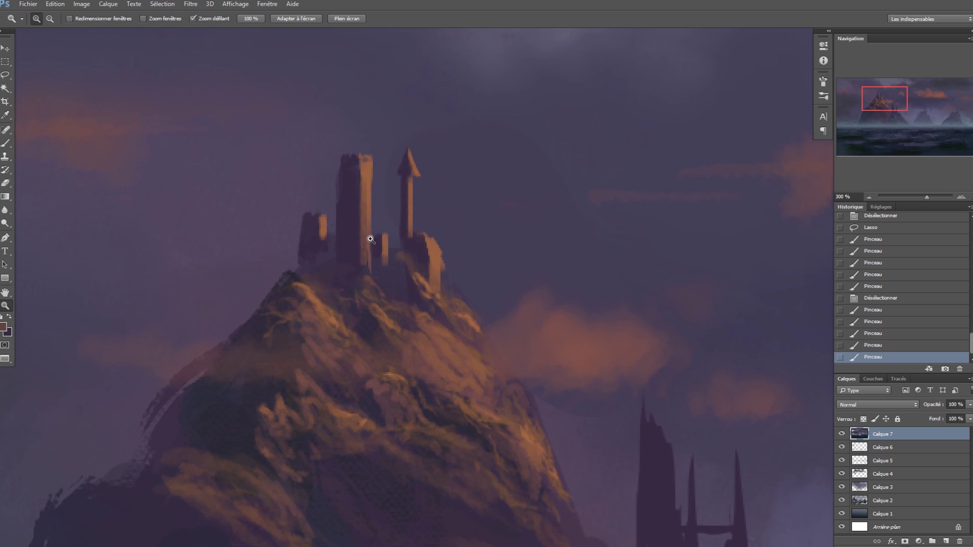
key(b)
drag(354, 215, 356, 262)
key(ctrl+z)
drag(353, 220, 348, 264)
alt+click(345, 239)
drag(334, 269, 318, 281)
alt+click(368, 200)
Set the brush to 3 px and paint small lit and shadowed masonry details at the foot of the castle towers.
right_click(411, 192)
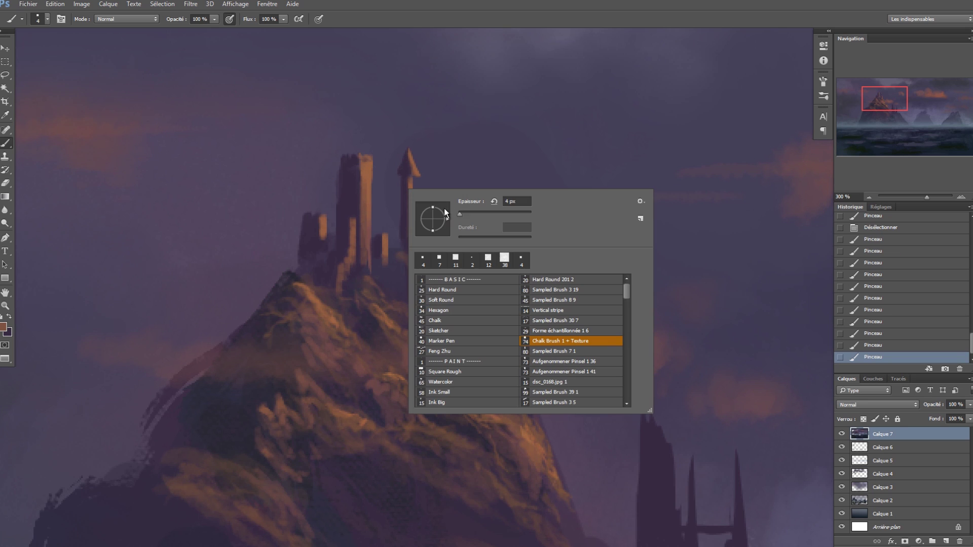
drag(460, 217, 461, 216)
text(3)
key(Return)
drag(330, 265, 341, 279)
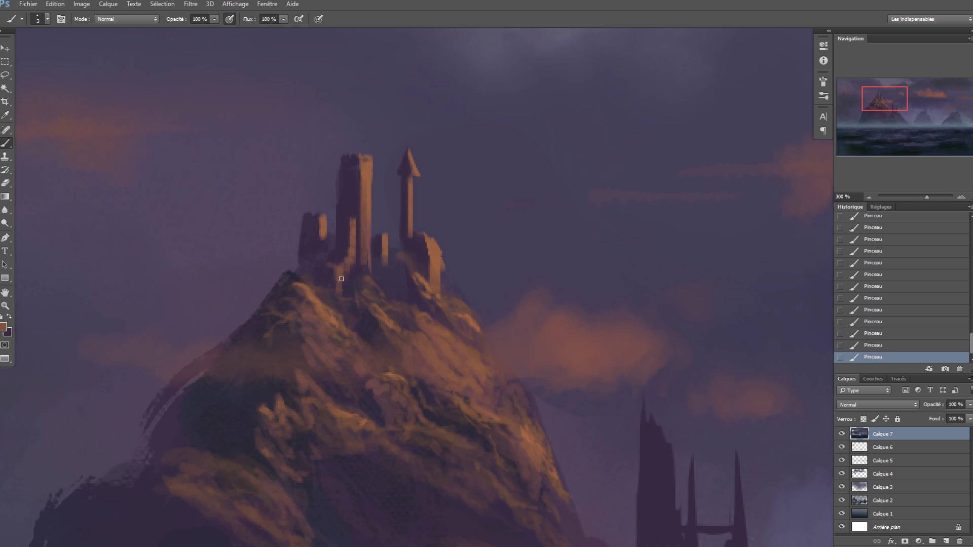
alt+click(380, 249)
alt+click(295, 277)
Examine the castle and lit mountain against the whole painting at several zoom levels.
key(z)
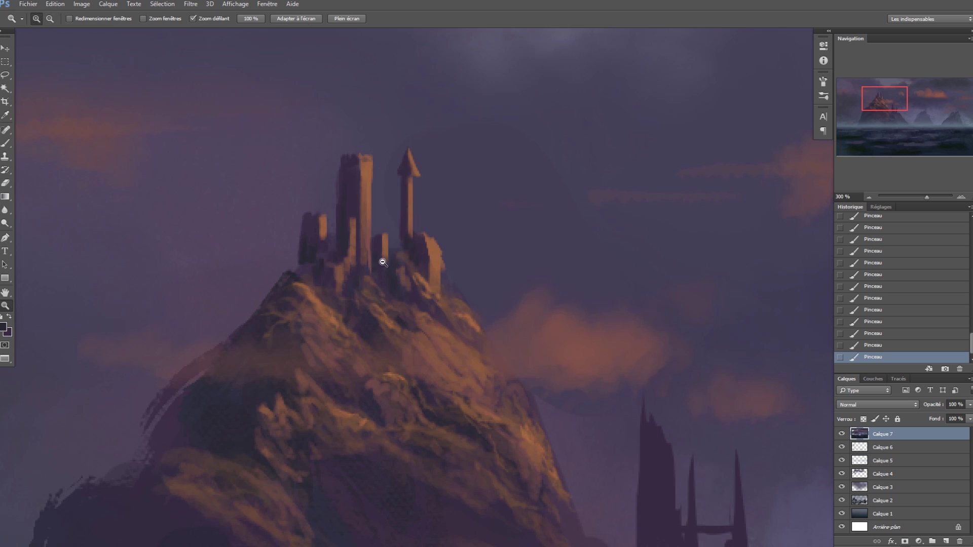
alt+click(382, 259)
alt+click(390, 268)
alt+click(415, 290)
alt+click(444, 307)
click(429, 312)
click(429, 310)
click(427, 307)
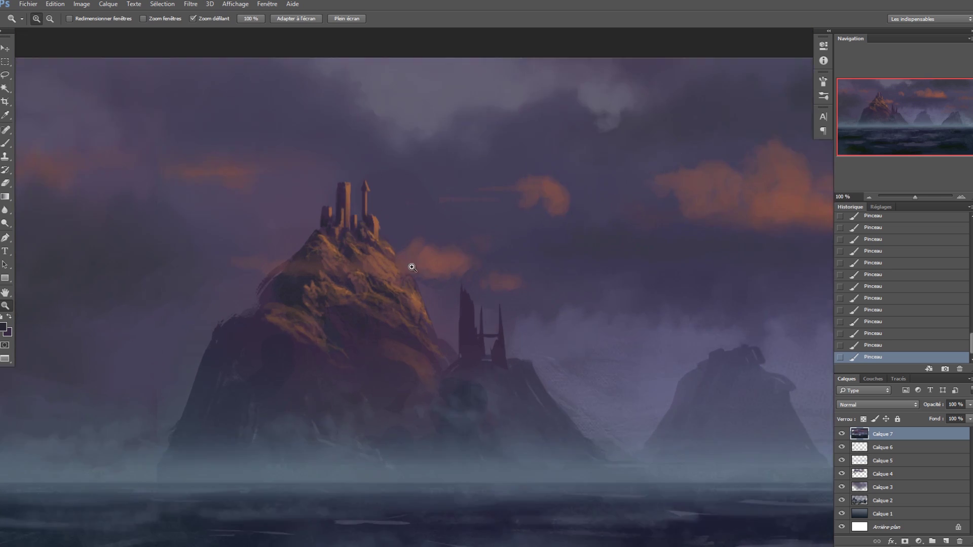
Sample the castle's orange and paint sunlit highlights on the upper edges of the ruined towers on the middle mountain.
key(b)
alt+click(340, 174)
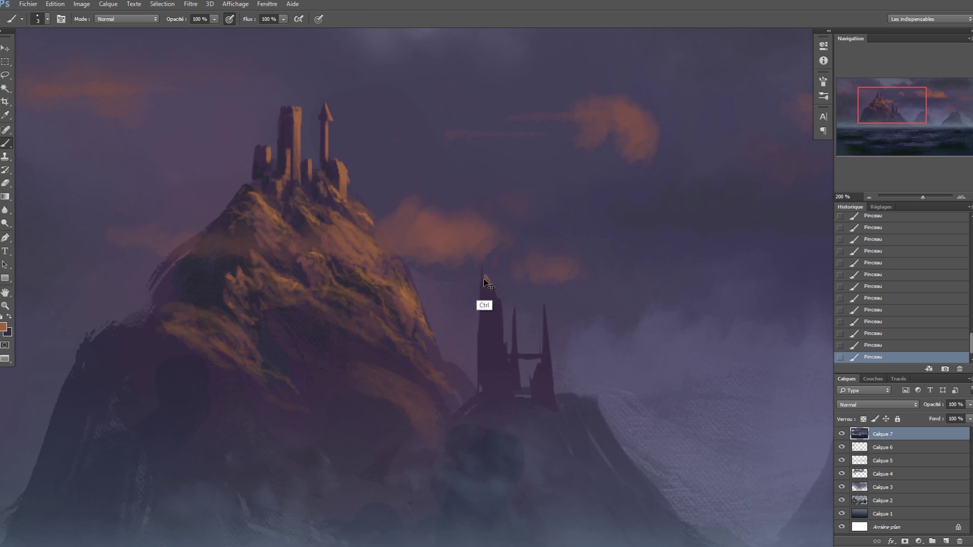
mouse_move(497, 295)
mouse_down()
mouse_move(498, 332)
mouse_move(502, 309)
mouse_move(490, 302)
mouse_move(546, 315)
mouse_move(516, 318)
mouse_up()
key(shift)
key(shift)
key(shift)
key(shift)
key(shift)
click(266, 140)
Set the brush to 4 px and refine the edges and gaps of the ruined towers with sampled purple tones.
alt+click(564, 332)
drag(509, 328, 511, 330)
mouse_move(553, 394)
mouse_down()
mouse_move(510, 350)
mouse_move(508, 357)
mouse_up()
right_click(489, 306)
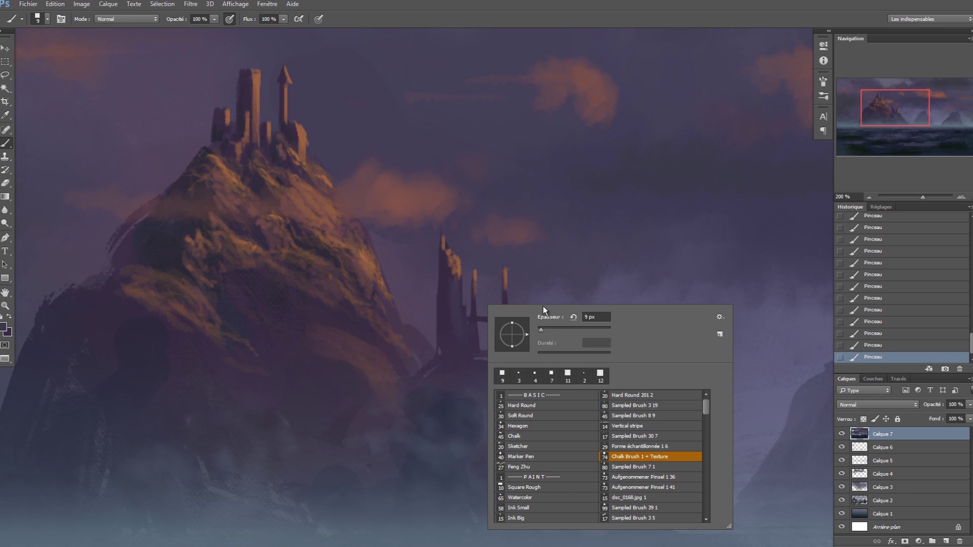
drag(540, 329, 537, 330)
text(4)
key(Return)
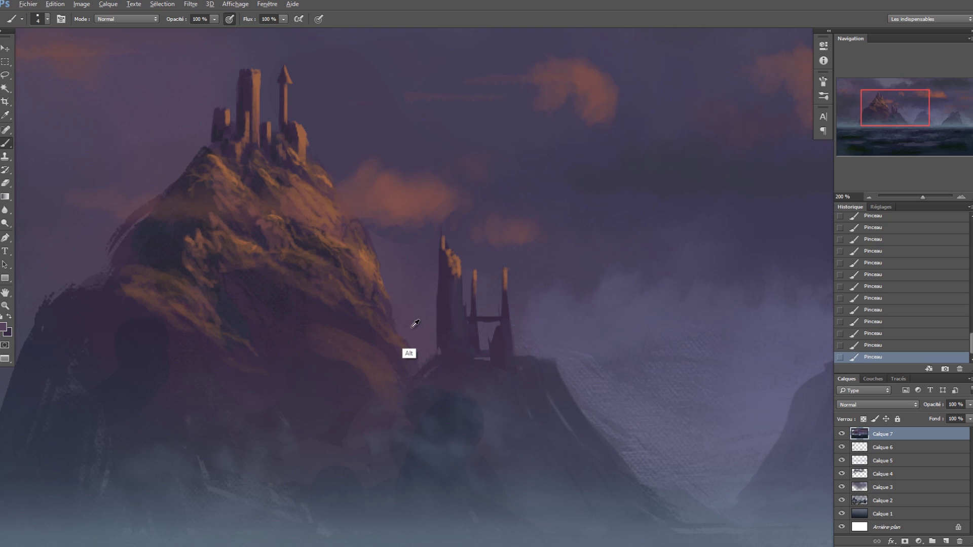
key(alt)
Paint sampled blue-grey tones over the shadowed upper-left slope of the castle mountain with a 16 px brush.
scroll(198, 224, left, 3)
drag(253, 238, 245, 262)
alt+click(131, 386)
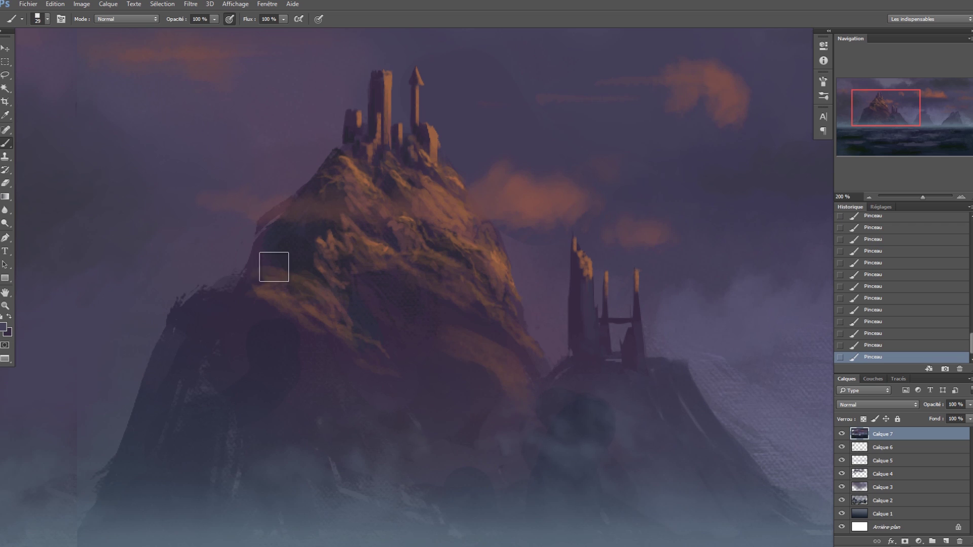
right_click(273, 267)
click(215, 312)
right_click(283, 267)
click(355, 307)
click(240, 281)
mouse_move(267, 235)
mouse_down()
mouse_move(254, 264)
mouse_move(298, 229)
mouse_up()
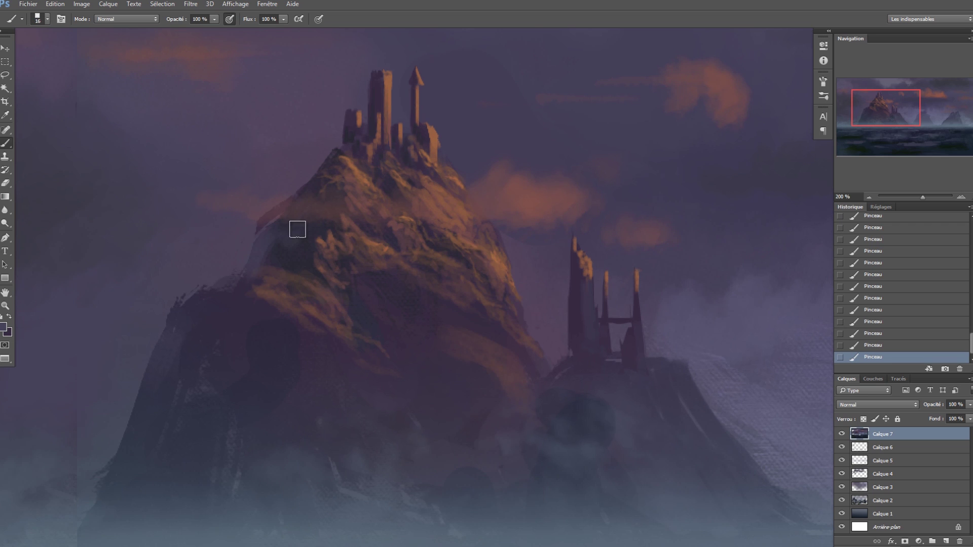
alt+click(277, 235)
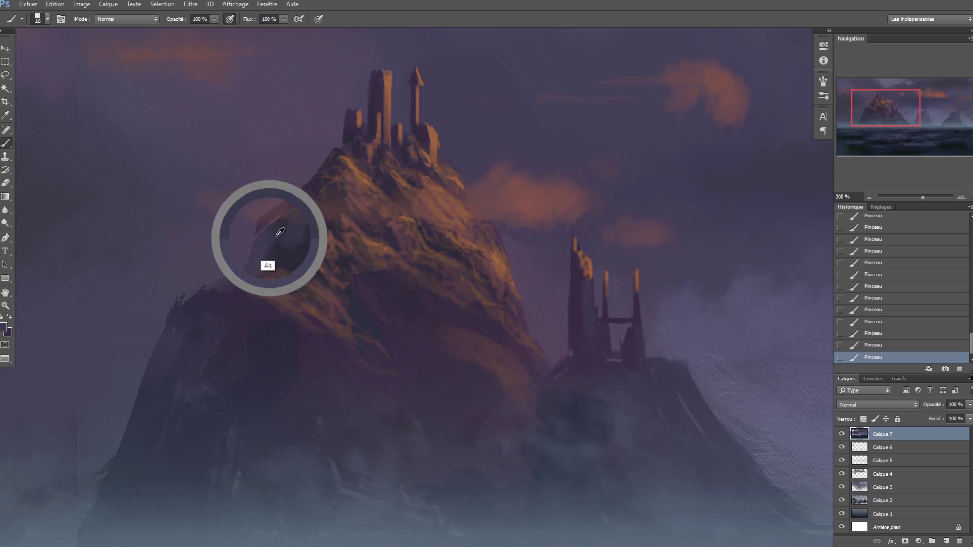
Set the brush to 2 px, paint small dark crenellations on the main castle tower's top, and check them against the painting.
right_click(387, 166)
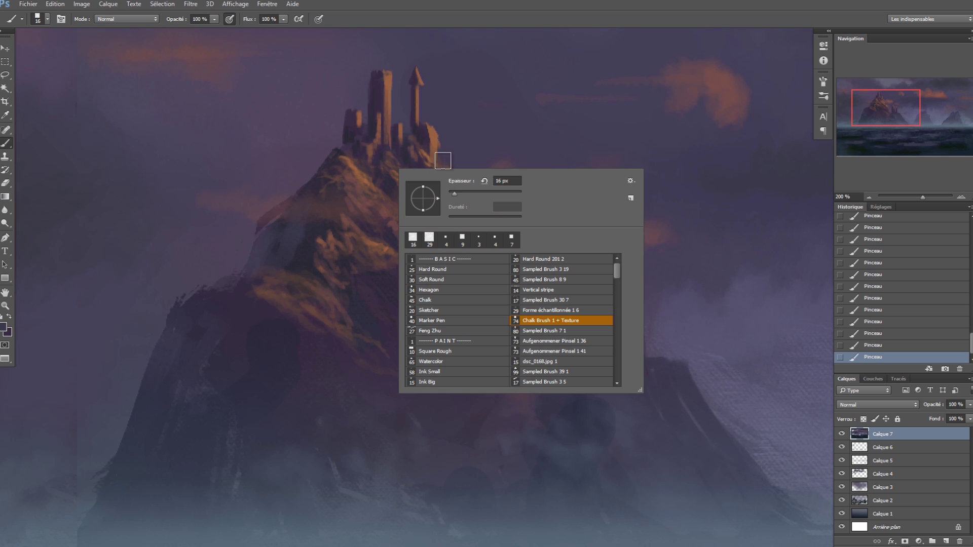
click(448, 192)
drag(370, 80, 371, 72)
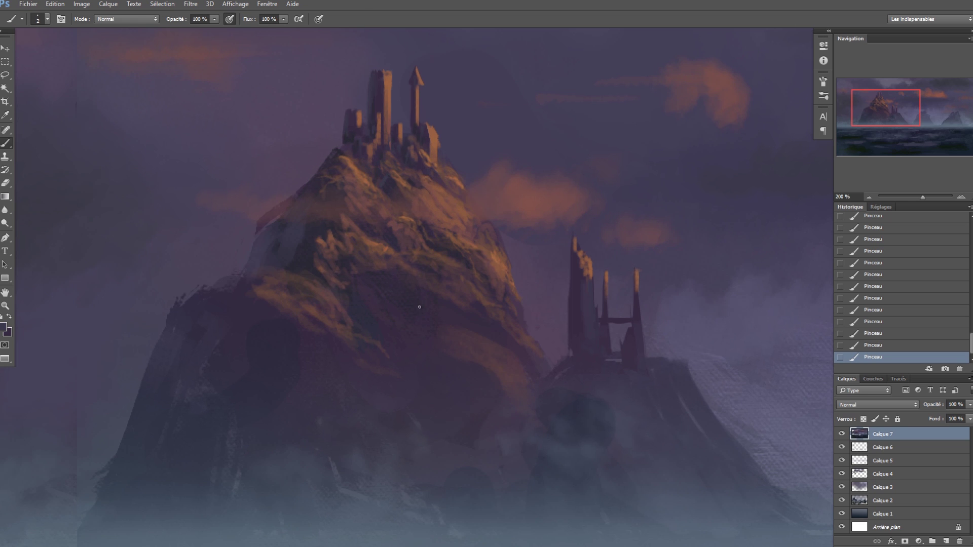
key(z)
alt+click(433, 276)
alt+click(454, 278)
click(507, 279)
key(b)
Paint small dark windows on the main tower's lit face and sample the brown #885841 from the castle as foreground colour.
key(z)
click(394, 196)
click(396, 197)
click(405, 198)
key(b)
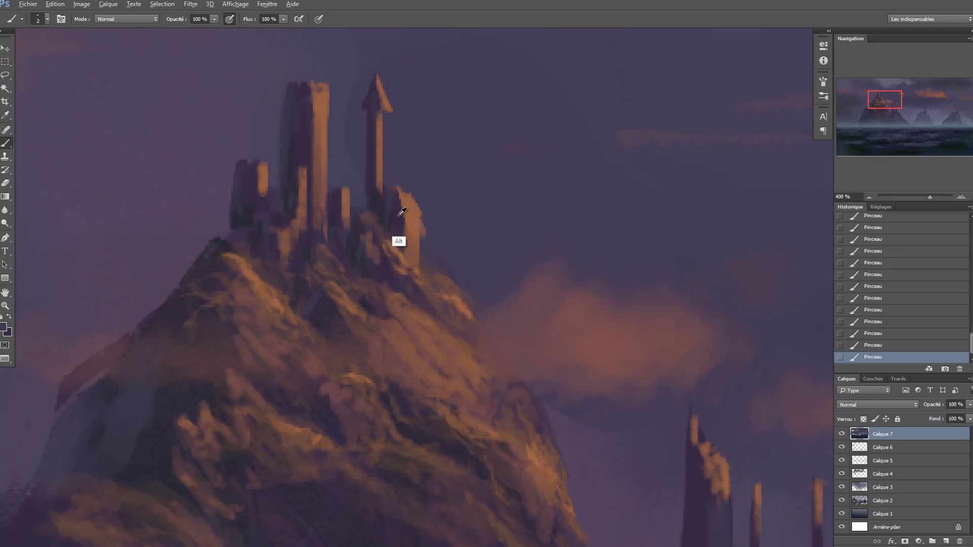
right_click(321, 143)
drag(320, 137, 320, 142)
click(5, 329)
click(417, 238)
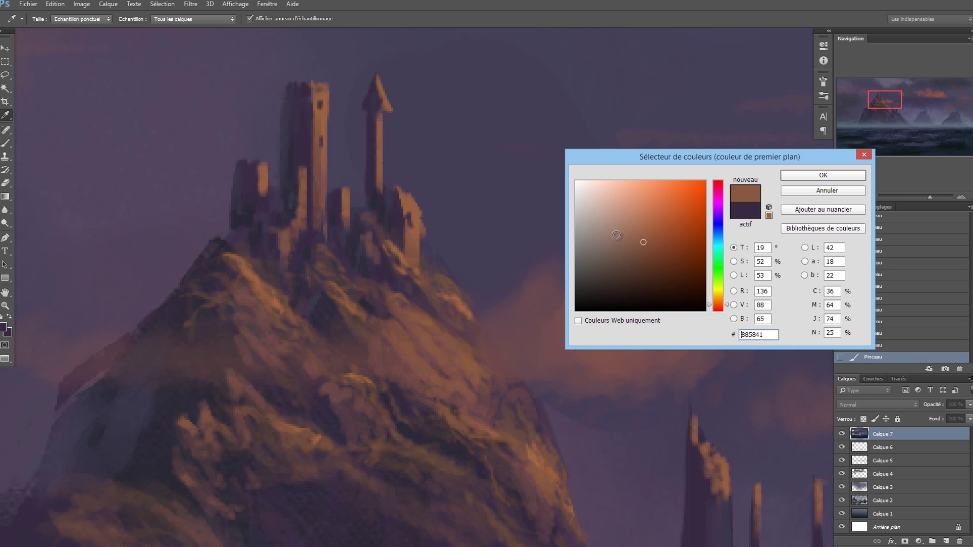
Apply the orange-brown foreground colour ae7548 and choose the Hard Round brush at 2 px.
click(803, 175)
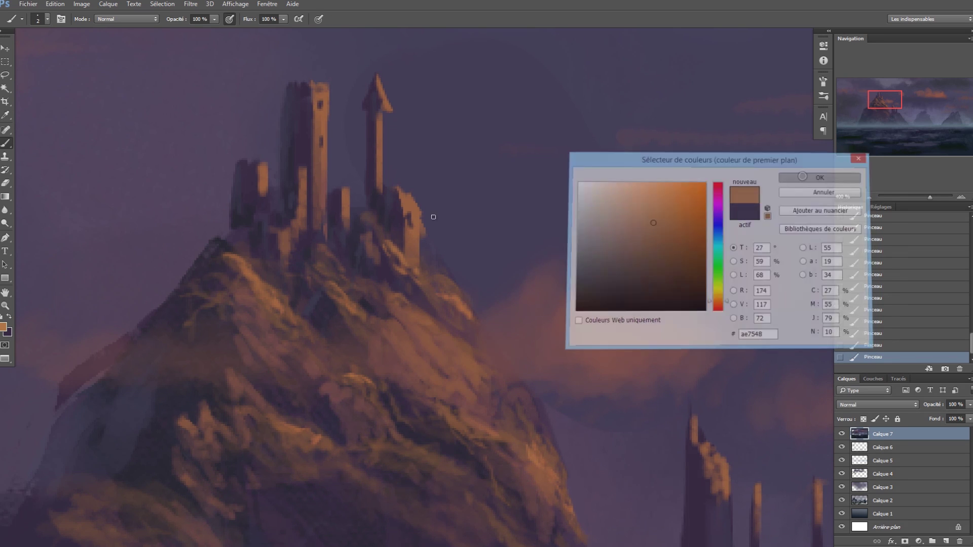
right_click(412, 177)
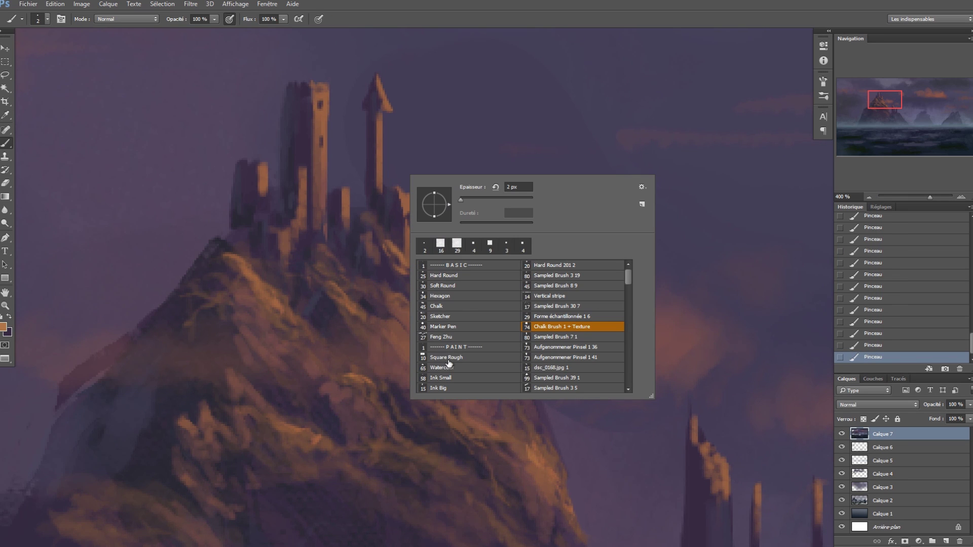
click(453, 279)
drag(464, 203, 460, 199)
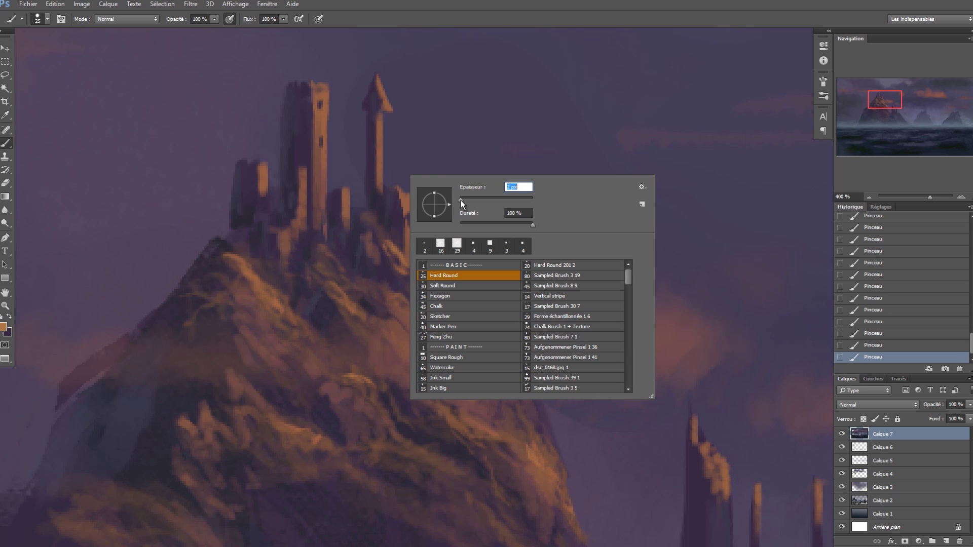
click(402, 139)
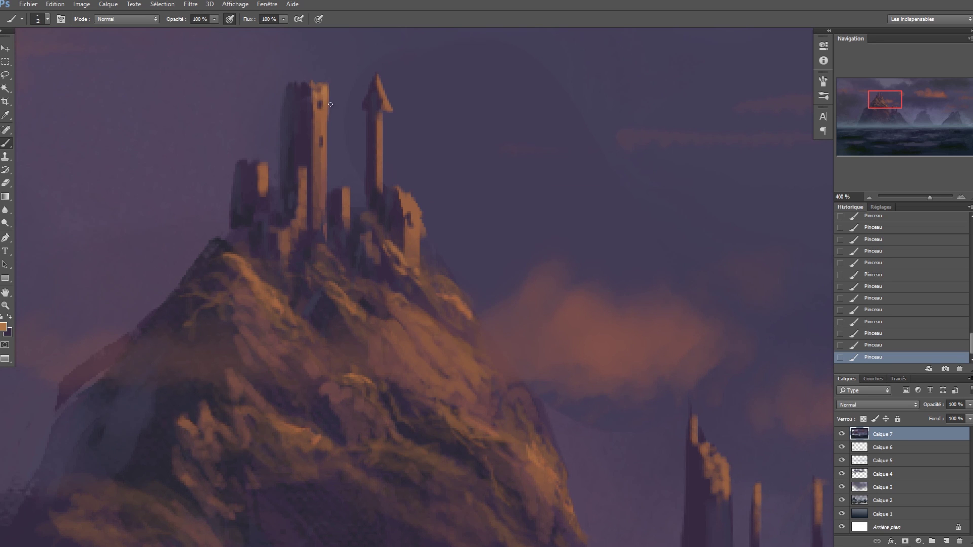
Reduce the brush to 1 px and paint fine light details on the castle towers and the rocks beneath them.
right_click(329, 107)
drag(378, 131, 375, 132)
click(319, 115)
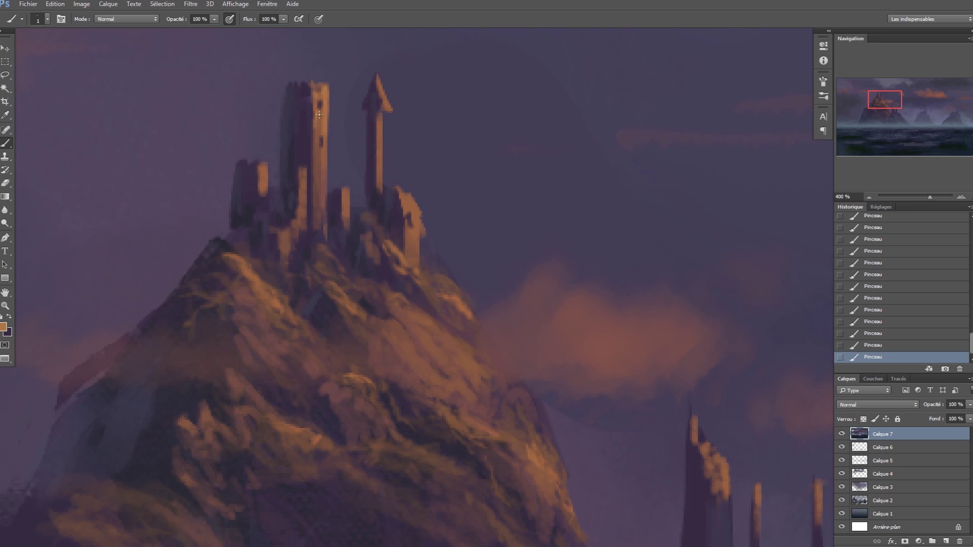
alt+click(328, 154)
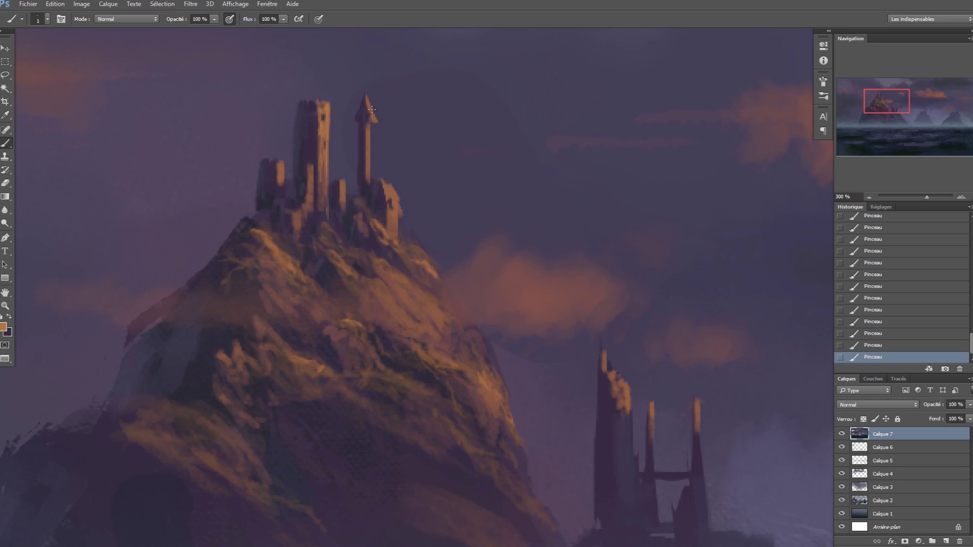
drag(368, 133, 368, 167)
drag(384, 274, 374, 257)
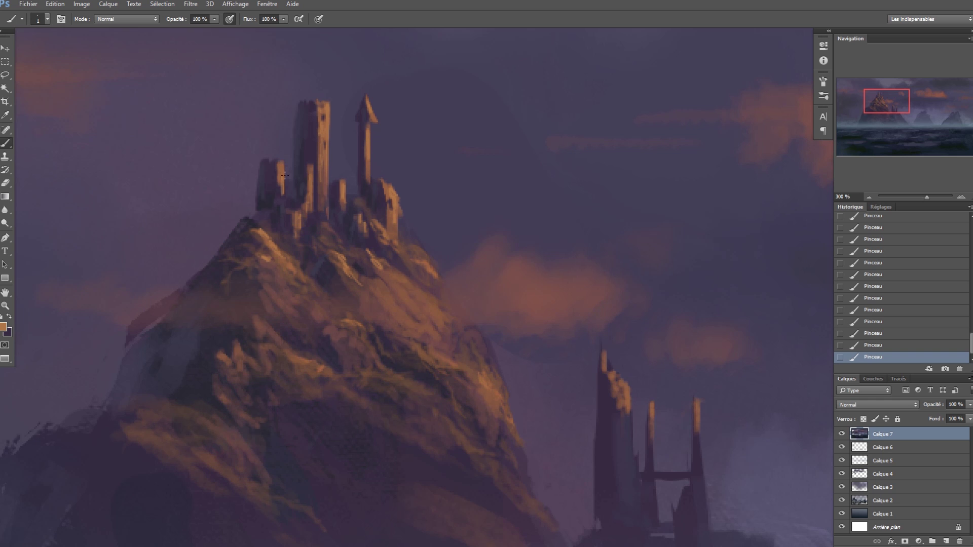
Examine the castle details close up and against the whole painting.
key(z)
key(ctrl+1)
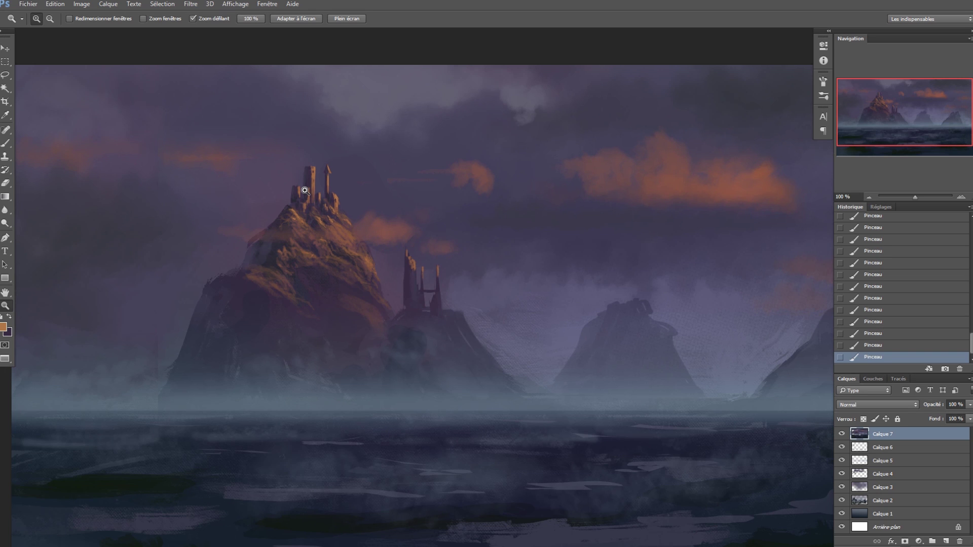
click(300, 277)
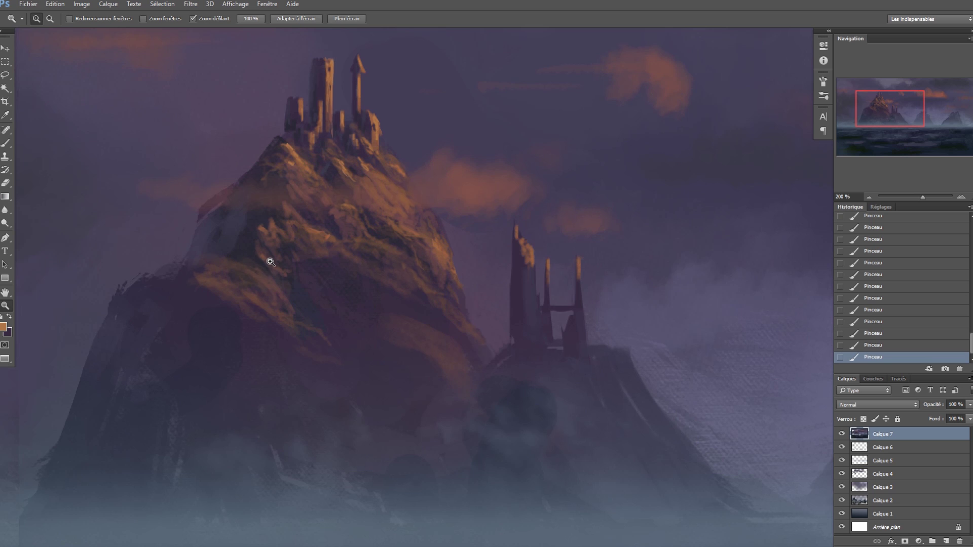
click(349, 107)
key(b)
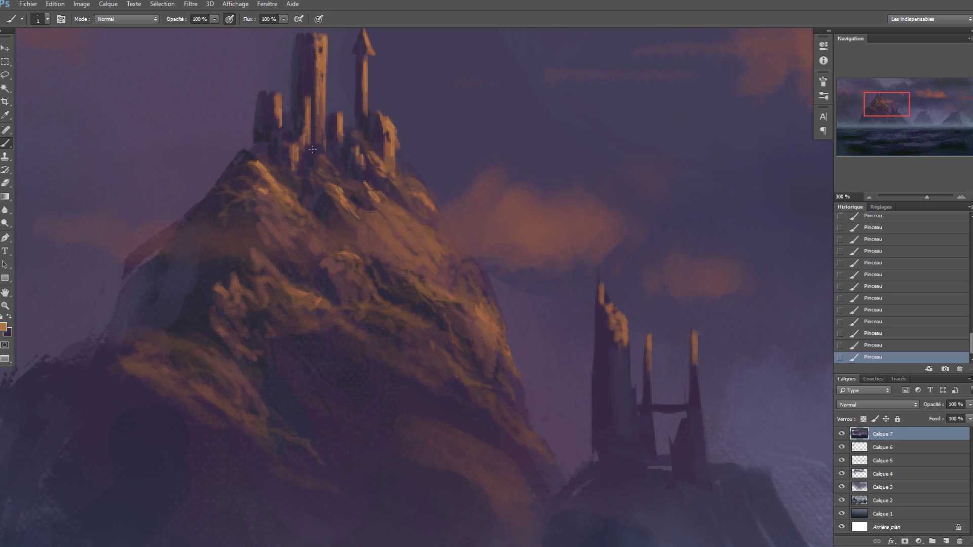
key(z)
alt+click(385, 170)
alt+click(443, 182)
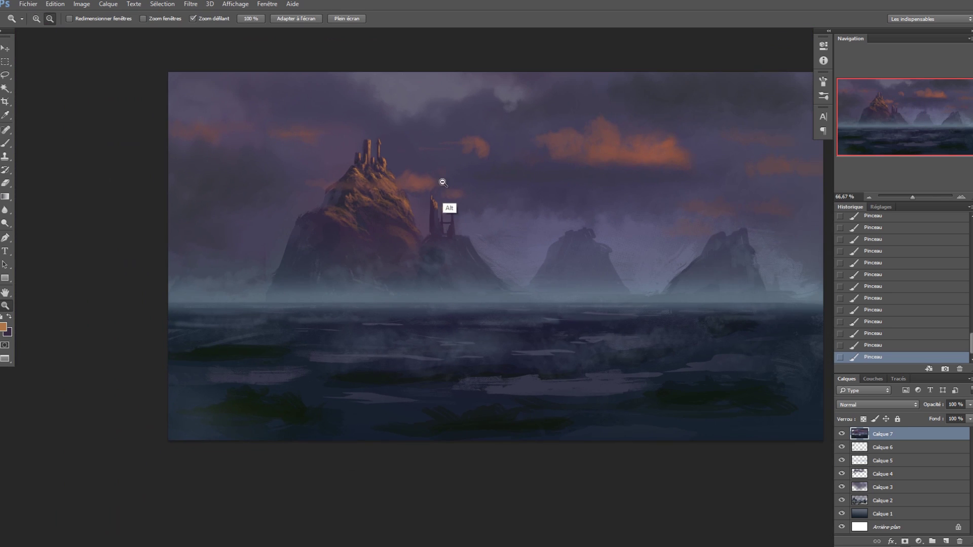
click(449, 197)
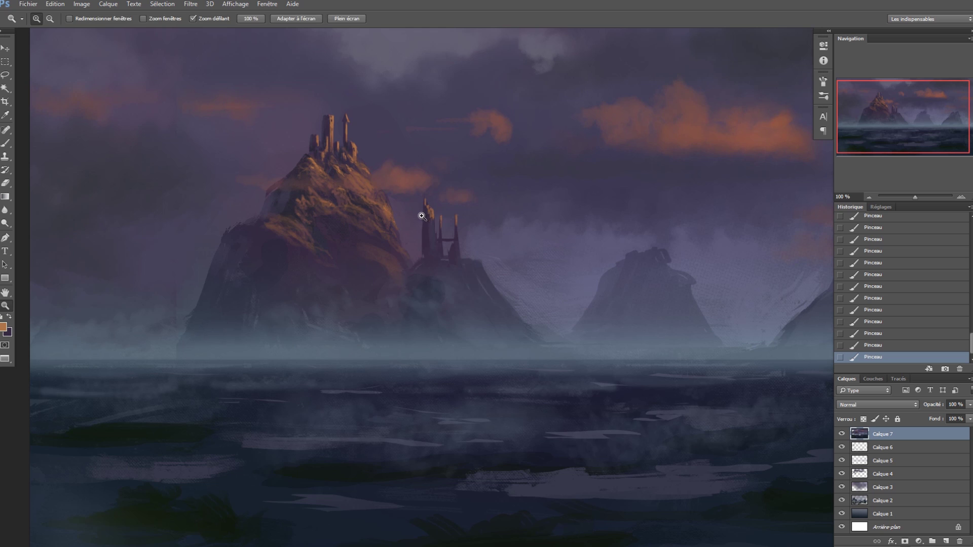
Paint sampled dark purple shading on the rock below the ruined towers and on the main mountain's lower flank.
key(b)
alt+click(307, 200)
alt+click(313, 223)
alt+click(411, 265)
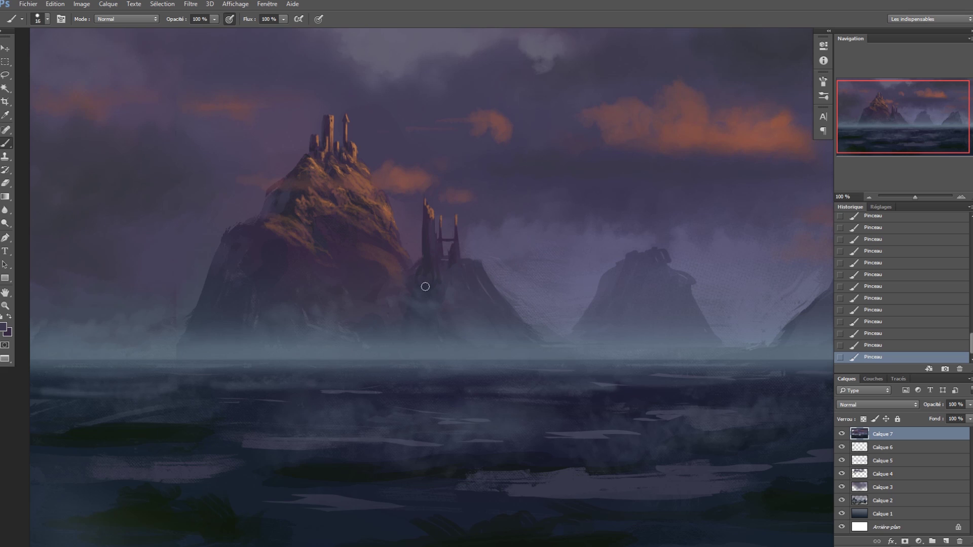
alt+click(280, 266)
drag(355, 278, 383, 277)
drag(368, 241, 362, 245)
Rework the shadows on the main mountain's left shoulder with sampled tones and a 16 px Hard Round brush.
alt+click(326, 217)
alt+click(292, 203)
mouse_move(274, 241)
mouse_down()
mouse_move(252, 255)
mouse_move(258, 232)
mouse_move(250, 248)
mouse_up()
alt+click(278, 228)
right_click(308, 229)
text(16)
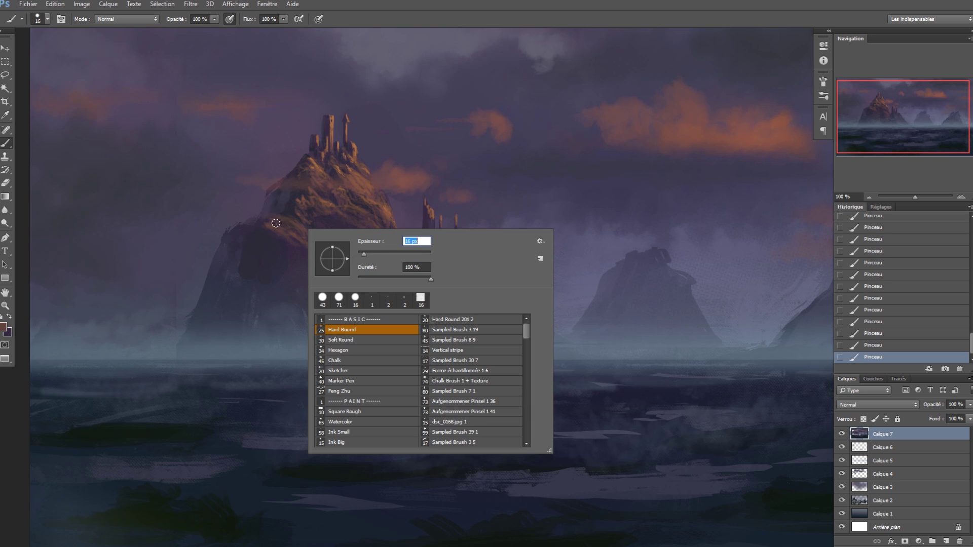
key(Return)
alt+click(317, 259)
Repaint the middle distant island's summit into a pointed peak with sampled dark purple tones.
alt+click(454, 263)
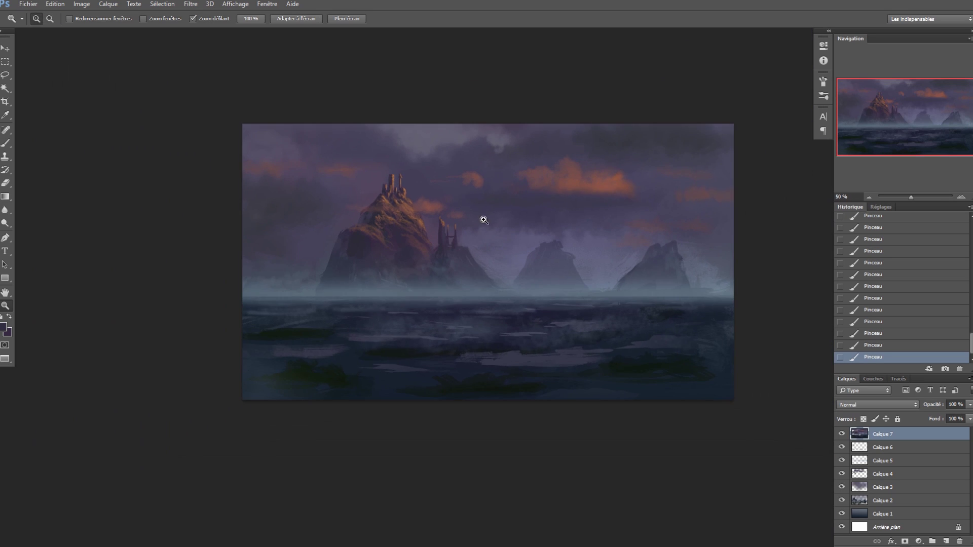
mouse_move(573, 276)
mouse_down()
mouse_move(582, 275)
mouse_move(568, 252)
mouse_move(584, 284)
mouse_move(588, 266)
mouse_up()
alt+click(569, 265)
alt+click(576, 258)
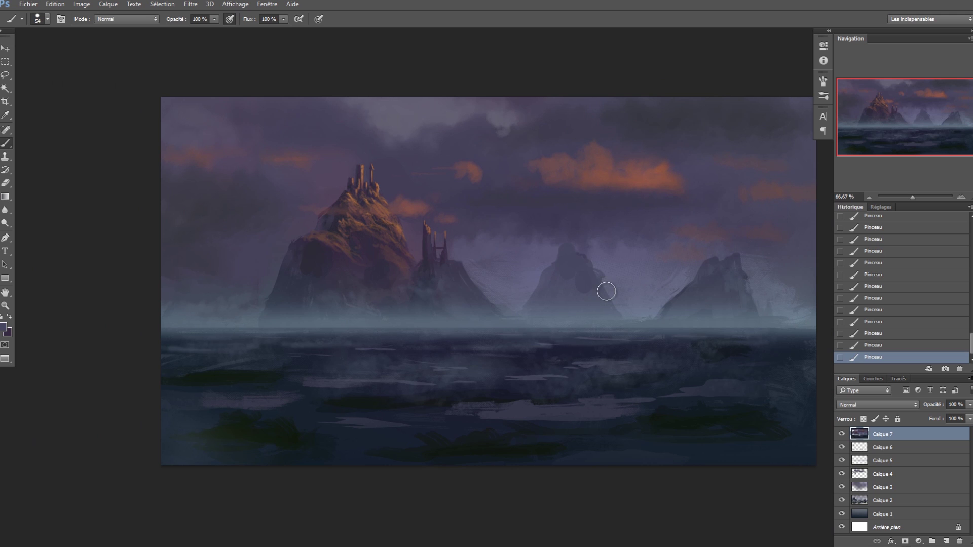
Set the foreground colour to the warm orange 9f5f3c, starting from the tone of the lit cloud.
click(3, 328)
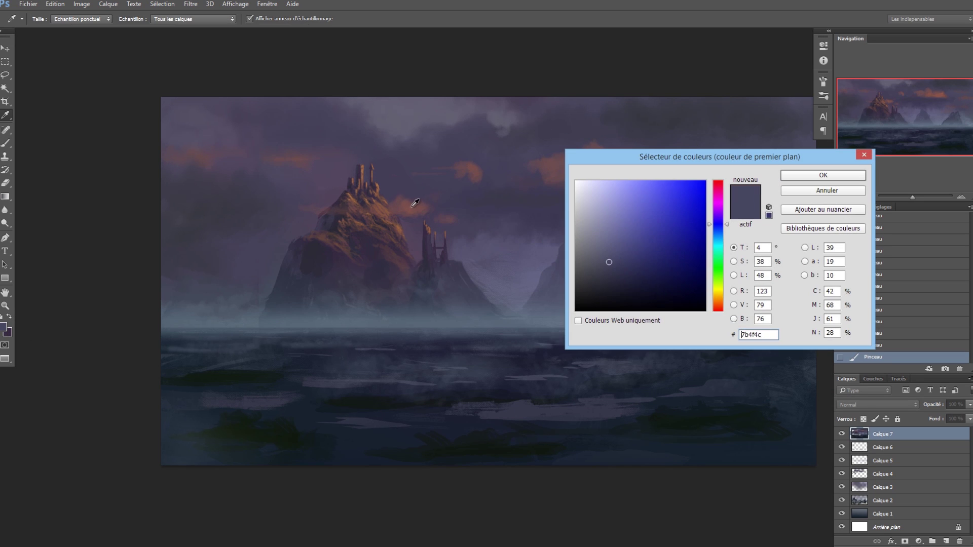
click(417, 207)
drag(719, 310, 719, 303)
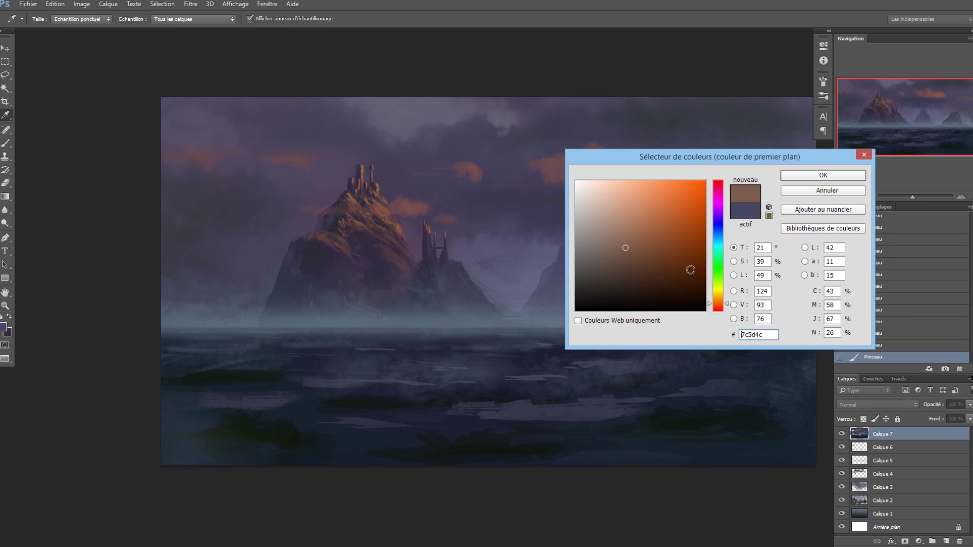
drag(637, 153, 618, 222)
click(642, 174)
click(643, 175)
click(702, 371)
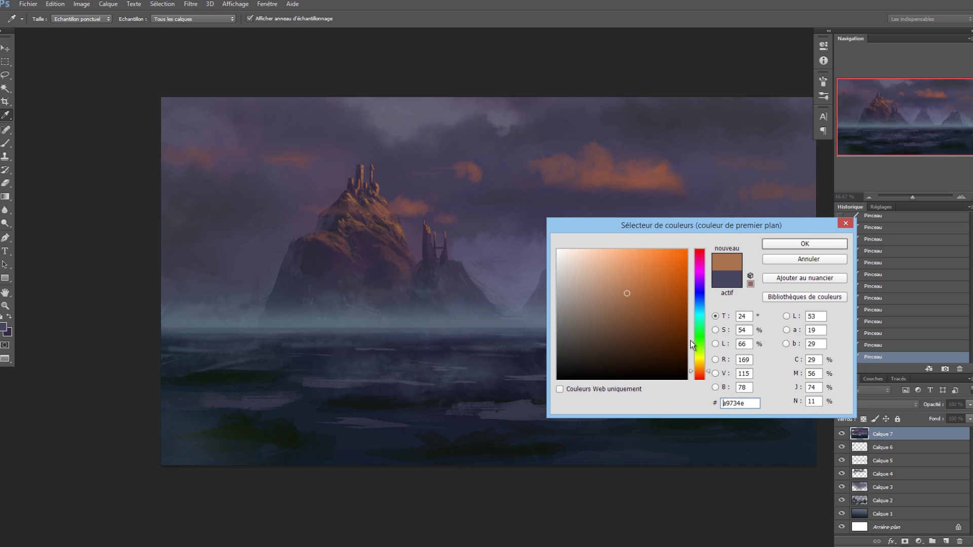
click(644, 304)
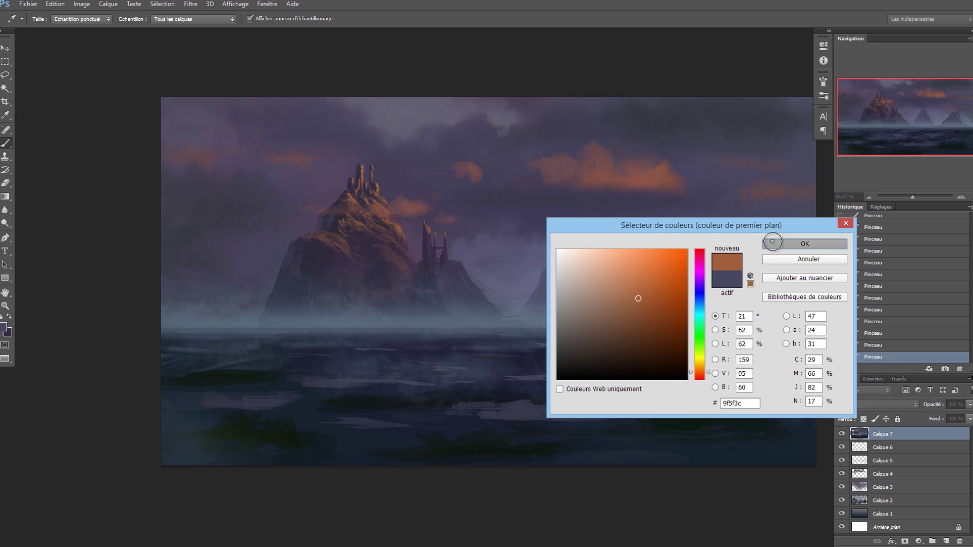
click(805, 244)
Choose the dsc_0168.jpg 1 brush and paint brighter orange light into the large cloud.
right_click(603, 208)
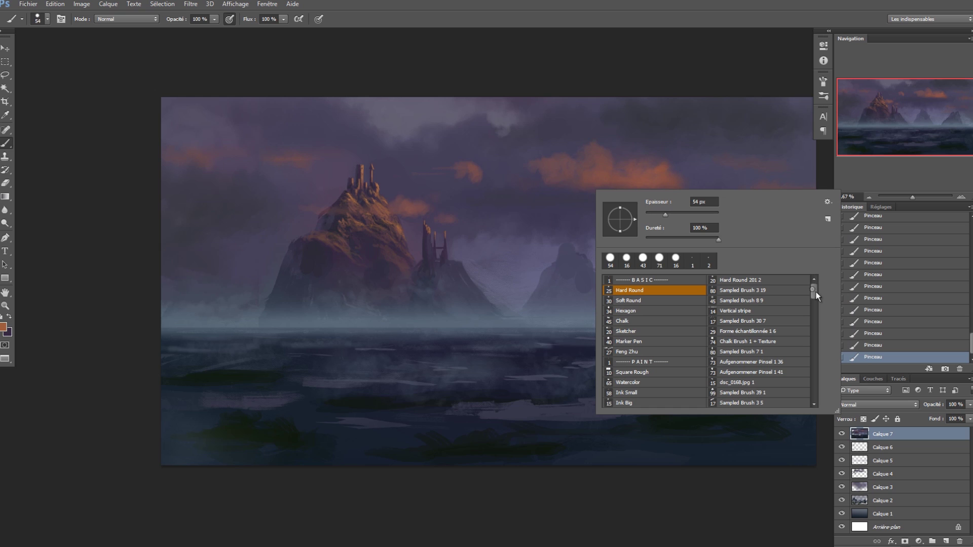
drag(815, 293, 815, 299)
click(749, 331)
mouse_move(604, 171)
mouse_down()
mouse_move(654, 184)
mouse_move(650, 195)
mouse_move(664, 187)
mouse_move(642, 174)
mouse_up()
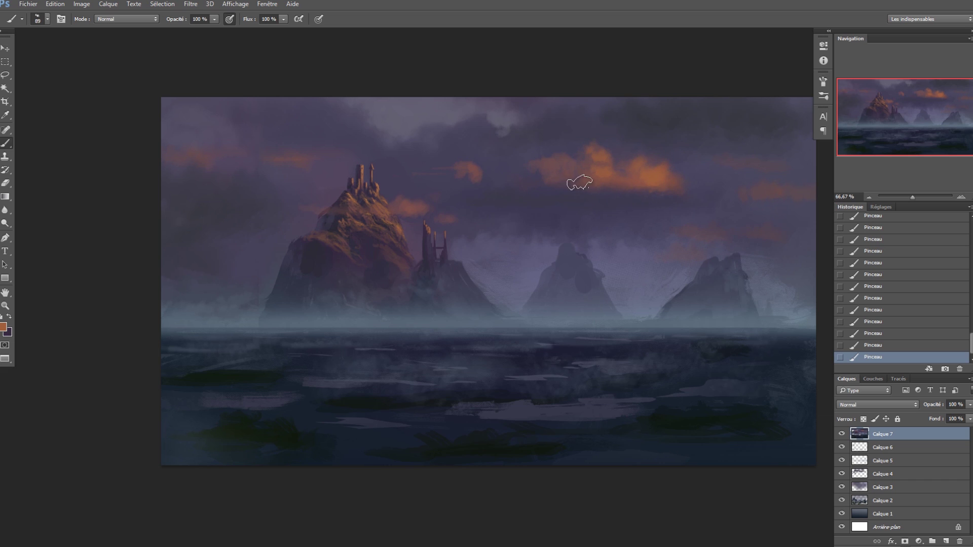
drag(611, 168, 653, 176)
alt+click(655, 177)
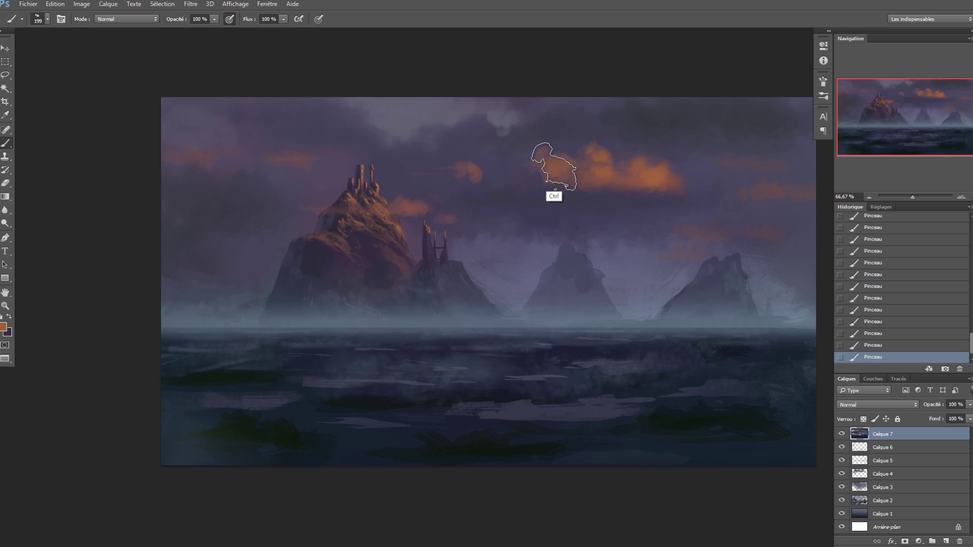
drag(511, 170, 498, 177)
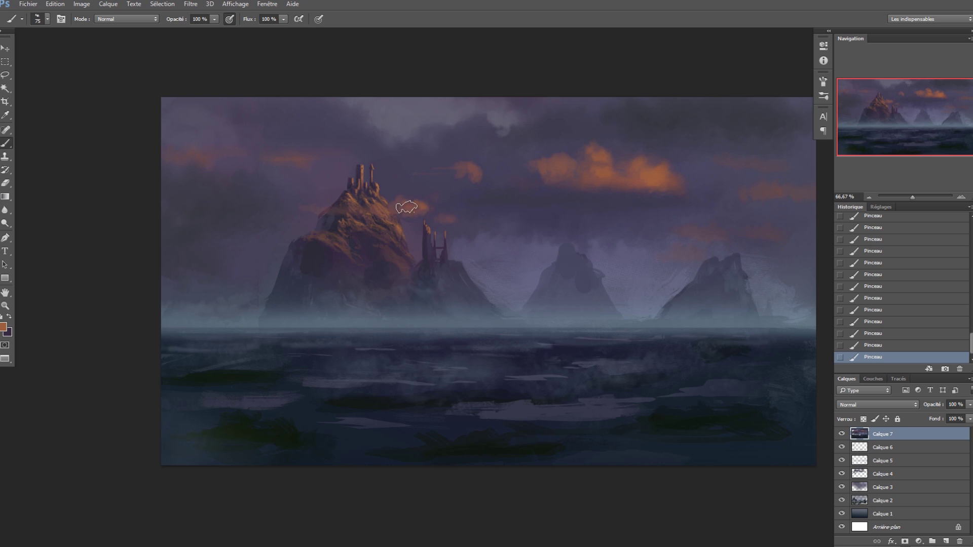
Paint orange cloud wisps beside the castle mountain and across its slope.
key(z)
click(451, 223)
click(451, 224)
key(b)
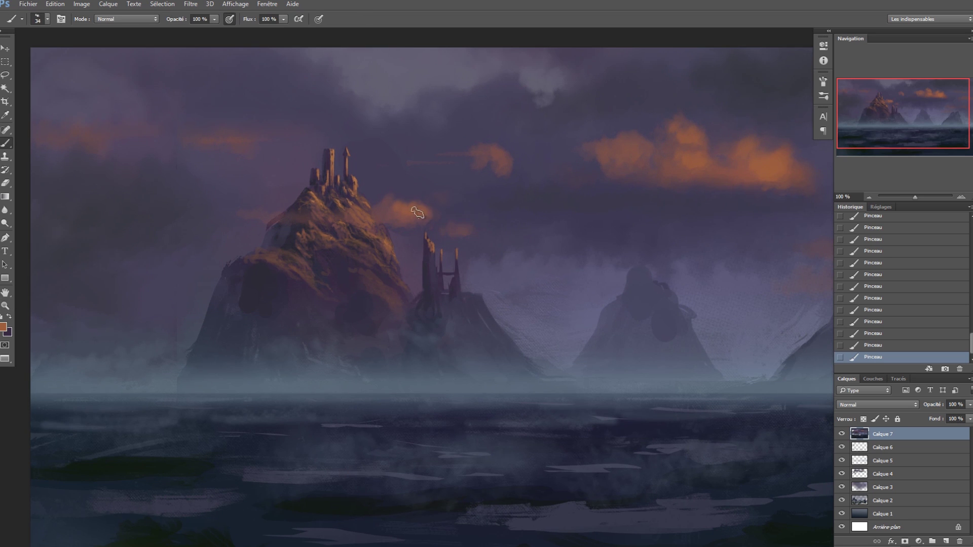
mouse_move(449, 214)
mouse_down()
mouse_move(473, 220)
mouse_move(450, 218)
mouse_up()
drag(321, 211, 271, 217)
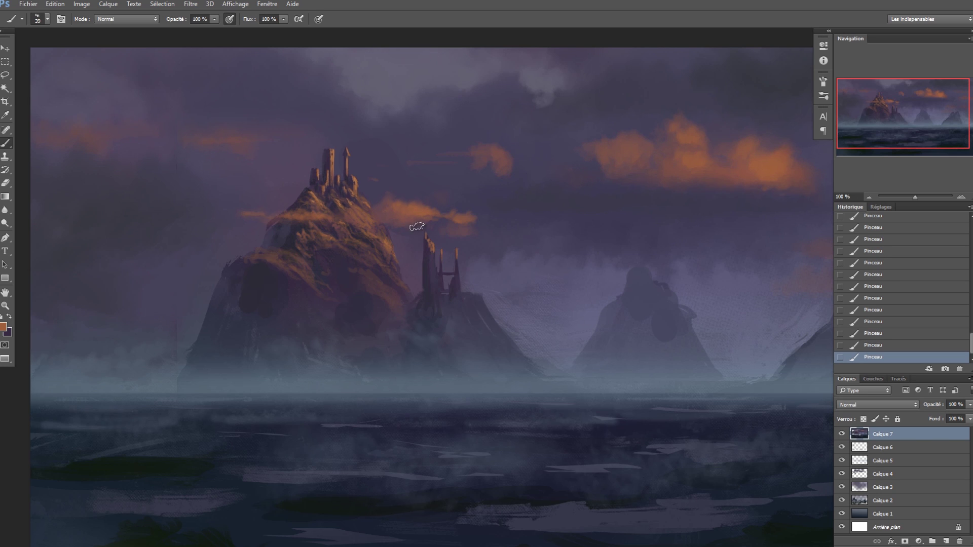
Pick a more saturated orange foreground colour and brighten the cloud beside the castle mountain.
click(4, 327)
click(646, 283)
drag(706, 373, 701, 372)
click(783, 247)
scroll(415, 217, up, 1)
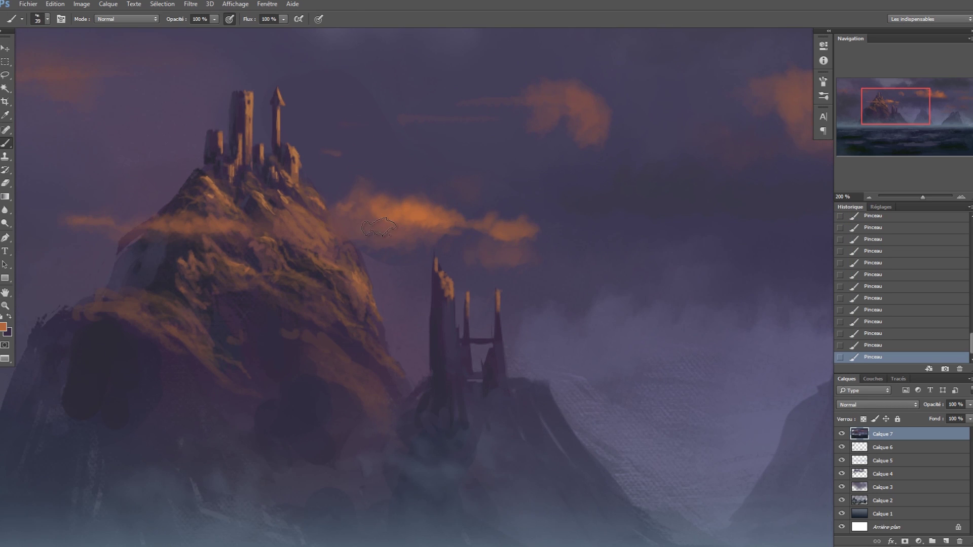
Undo the trial strokes on the lit cloud, then touch up its far tip and the small round cloud above.
drag(394, 194, 385, 196)
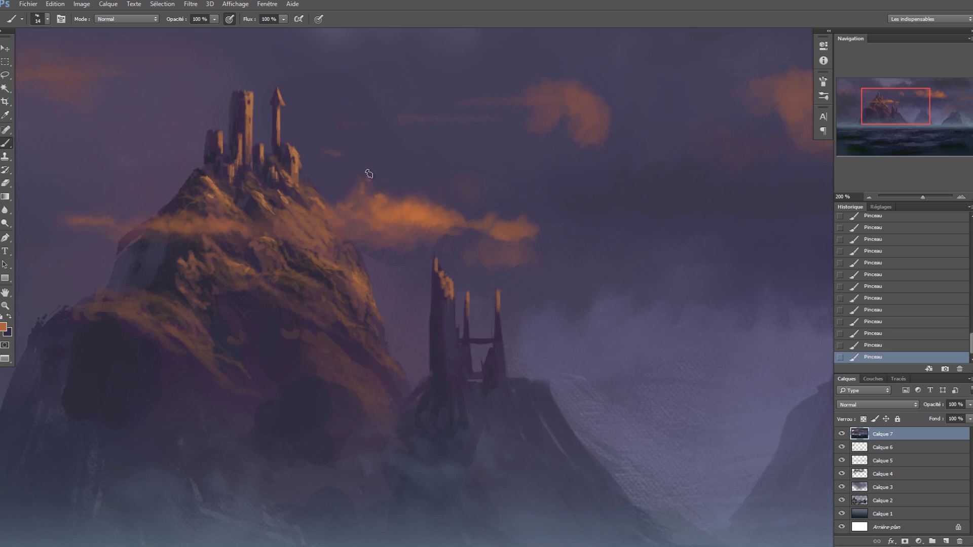
key(ctrl+z)
drag(452, 213, 461, 223)
key(ctrl+z)
drag(529, 227, 538, 227)
mouse_move(586, 102)
mouse_down()
mouse_move(601, 101)
mouse_move(594, 109)
mouse_up()
Erase parts of the small round orange cloud and blend it into the sky with a sampled sky colour.
key(e)
key(z)
alt+click(521, 180)
alt+click(548, 168)
key(e)
mouse_move(531, 151)
mouse_down()
mouse_move(558, 171)
mouse_move(545, 170)
mouse_move(555, 179)
mouse_move(537, 169)
mouse_move(554, 167)
mouse_move(543, 177)
mouse_move(571, 185)
mouse_up()
key(b)
alt+click(541, 182)
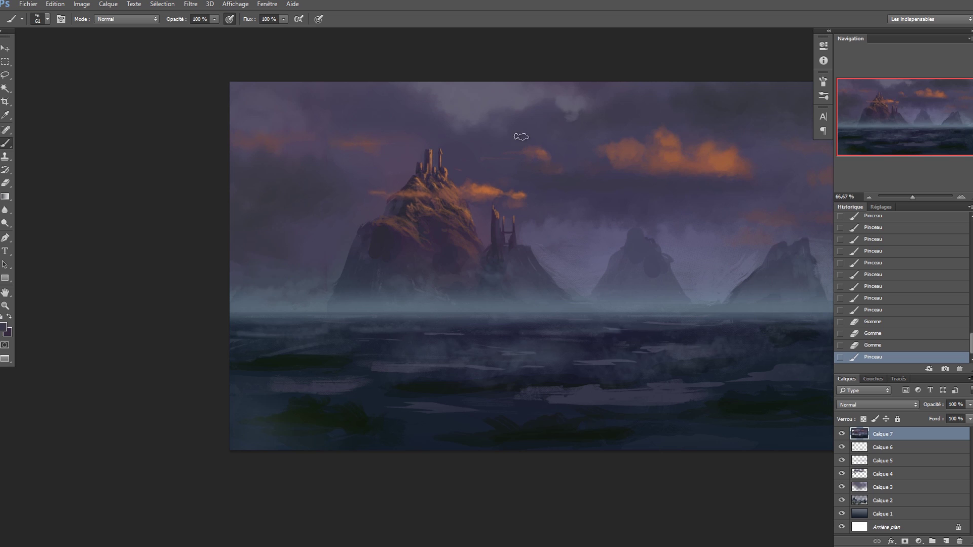
Pick a light purple-grey based on the pale upper clouds and choose the Clouds 2 brush.
alt+click(472, 103)
click(3, 326)
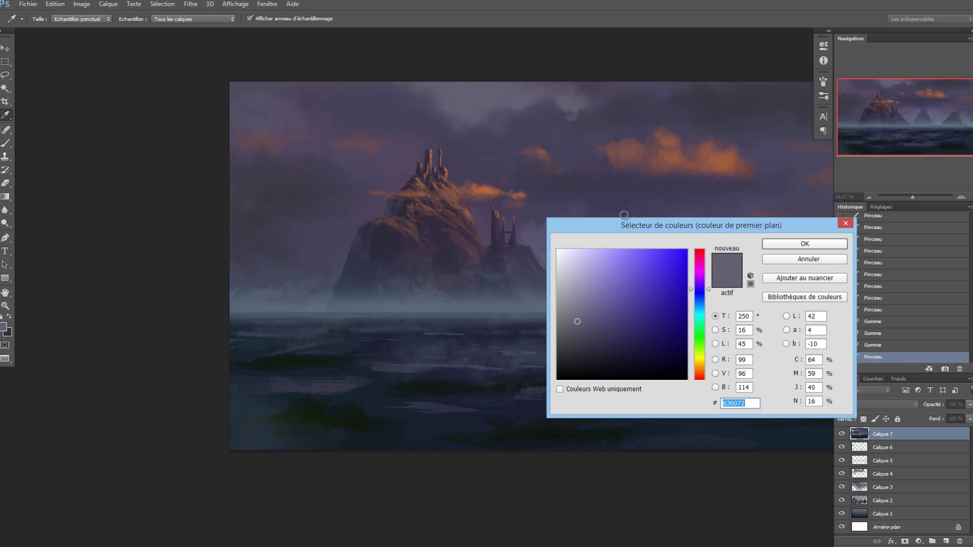
click(787, 244)
right_click(490, 119)
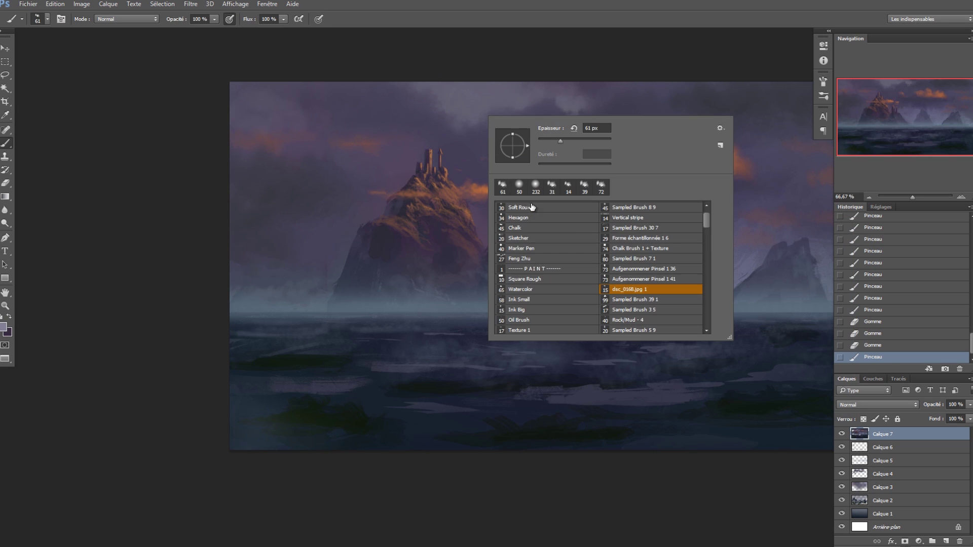
drag(707, 219, 706, 242)
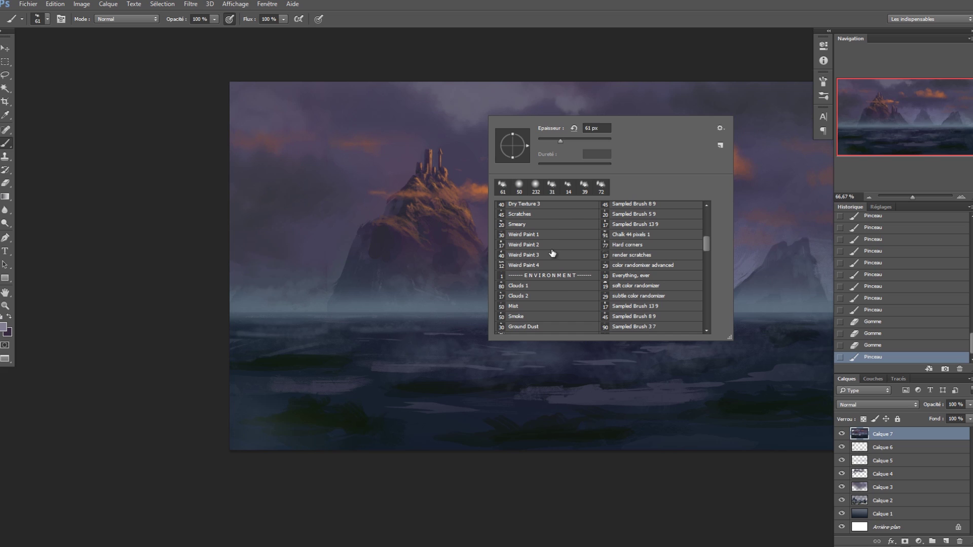
click(576, 295)
Undo the first cloud stroke and paint soft, large clouds over the sky above the castle with sampled purple-grey tones.
mouse_move(481, 120)
mouse_down()
mouse_move(487, 103)
mouse_move(478, 97)
mouse_move(510, 95)
mouse_move(473, 113)
mouse_move(466, 87)
mouse_move(534, 92)
mouse_up()
key(ctrl+z)
alt+click(468, 96)
drag(597, 172, 510, 186)
alt+click(442, 139)
drag(458, 128, 482, 134)
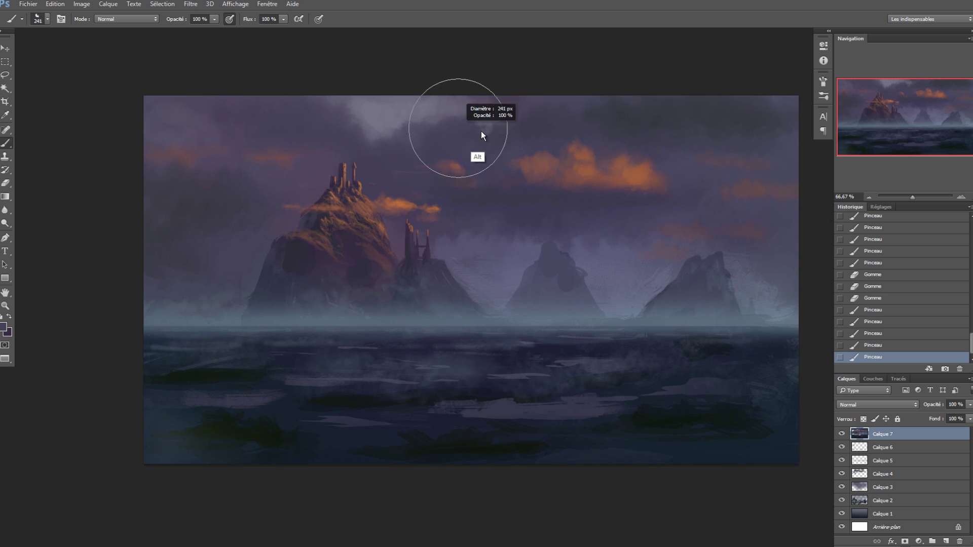
drag(382, 137, 488, 145)
drag(459, 113, 515, 120)
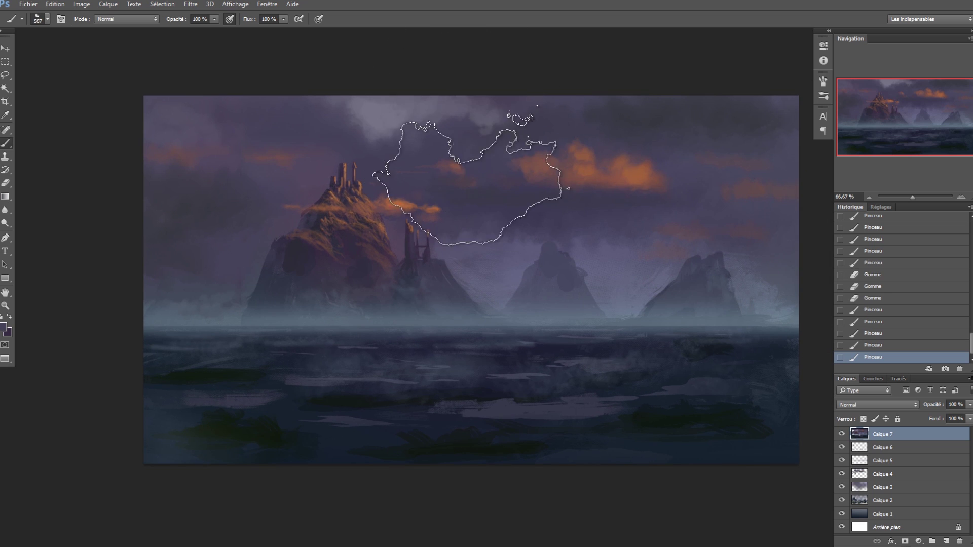
key(z)
alt+click(576, 201)
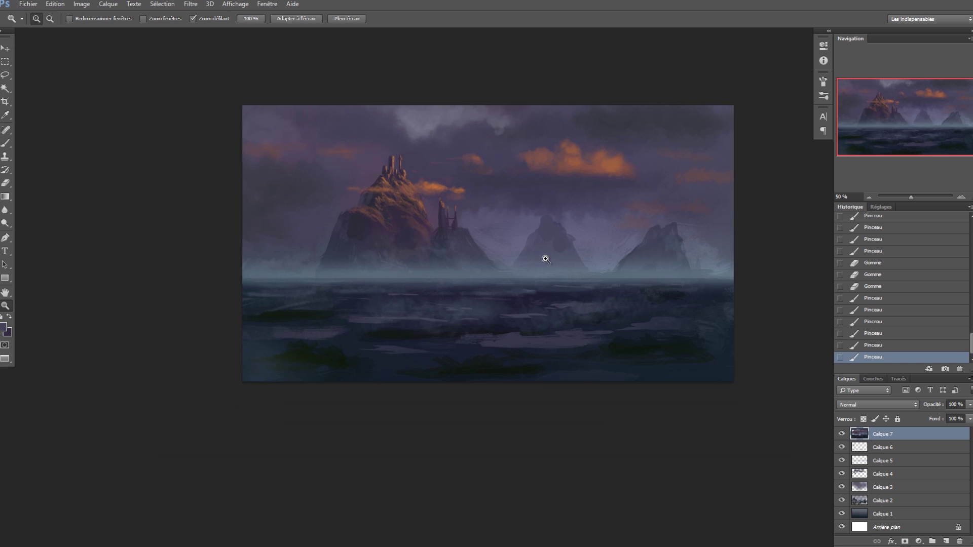
Sample the dark green patch in the foreground water and adjust the painting colour to 171f16.
click(546, 260)
key(b)
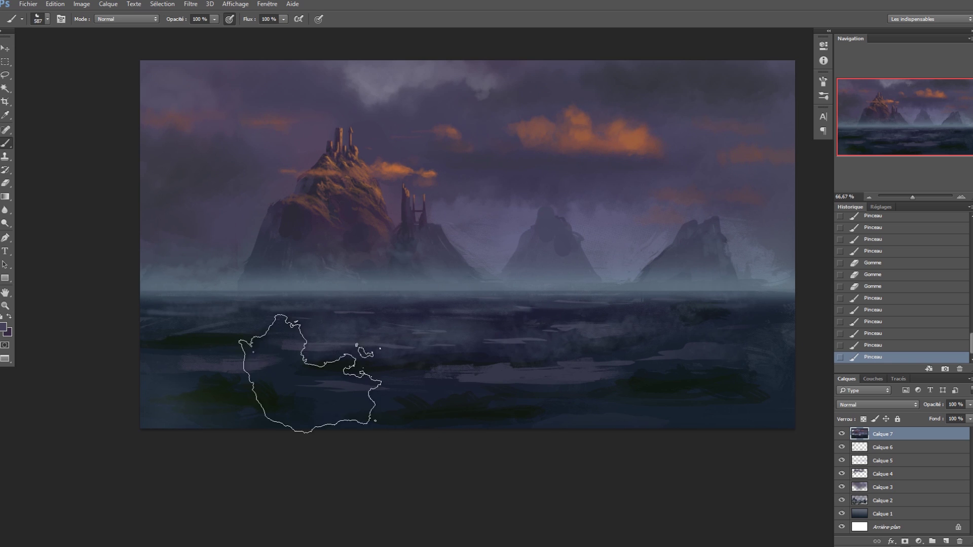
alt+click(224, 380)
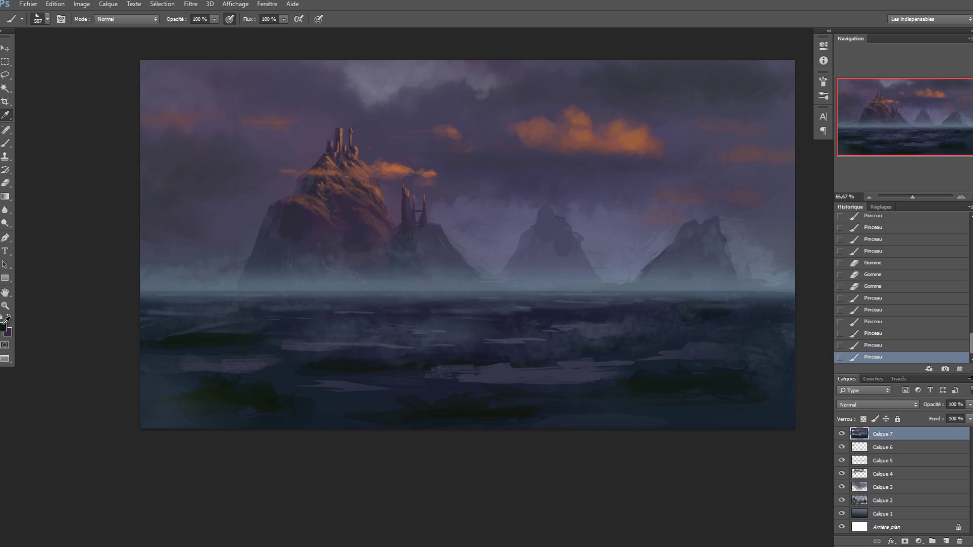
click(4, 325)
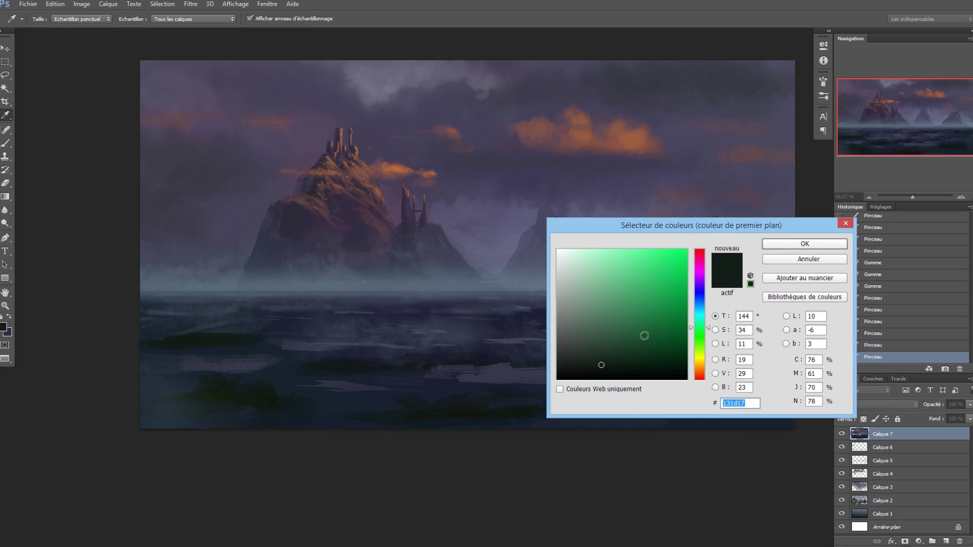
drag(607, 364, 595, 358)
drag(700, 328, 700, 339)
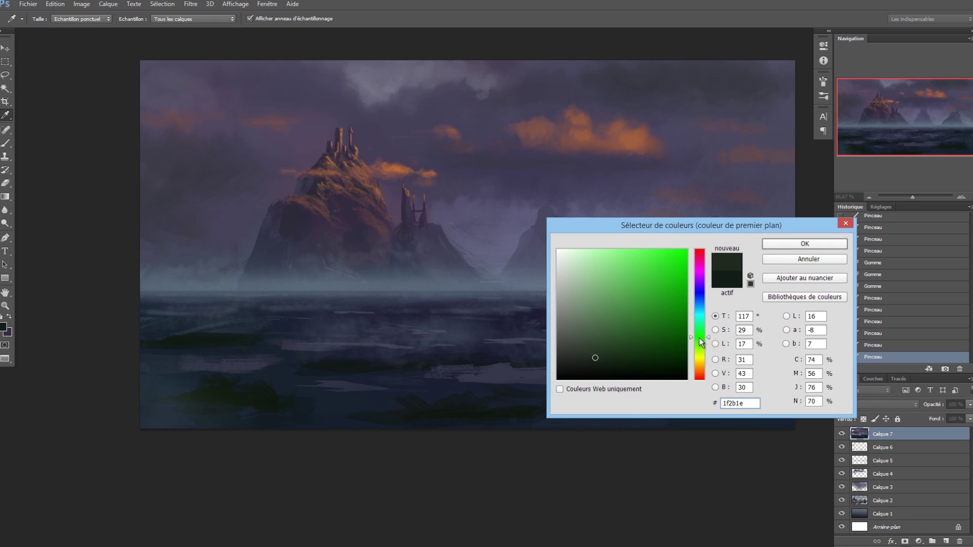
click(766, 243)
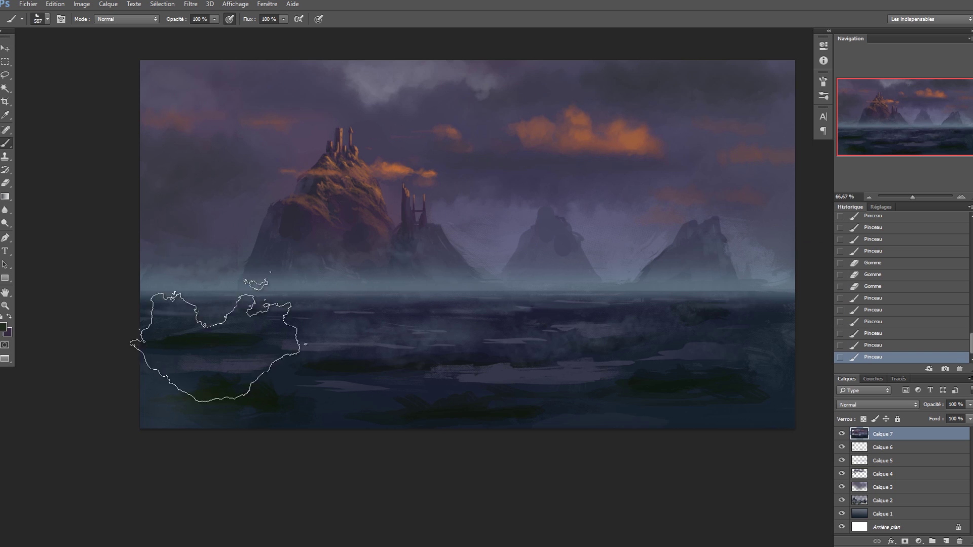
click(5, 327)
click(593, 364)
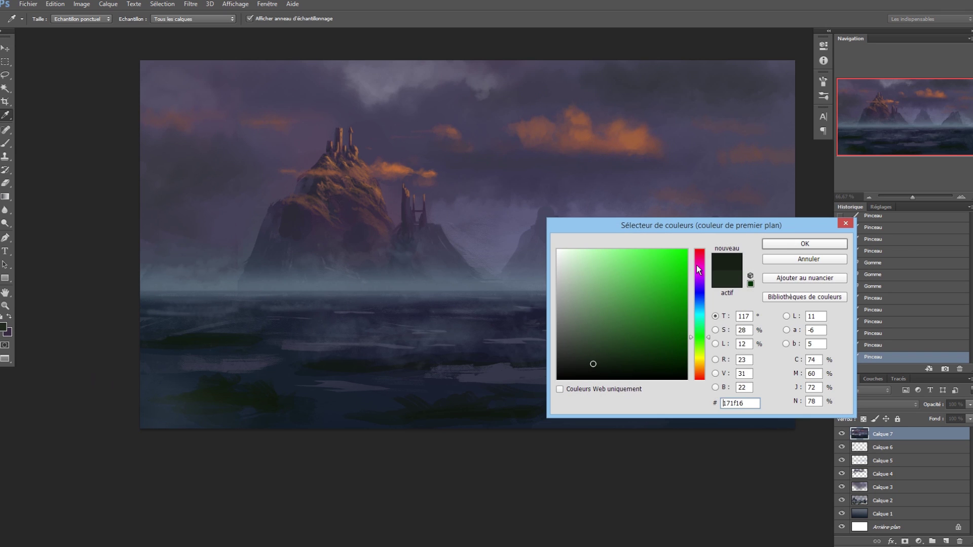
Choose the Grassy brush from the nature brush presets.
right_click(383, 267)
mouse_move(597, 393)
mouse_down()
mouse_move(599, 418)
mouse_move(586, 421)
mouse_up()
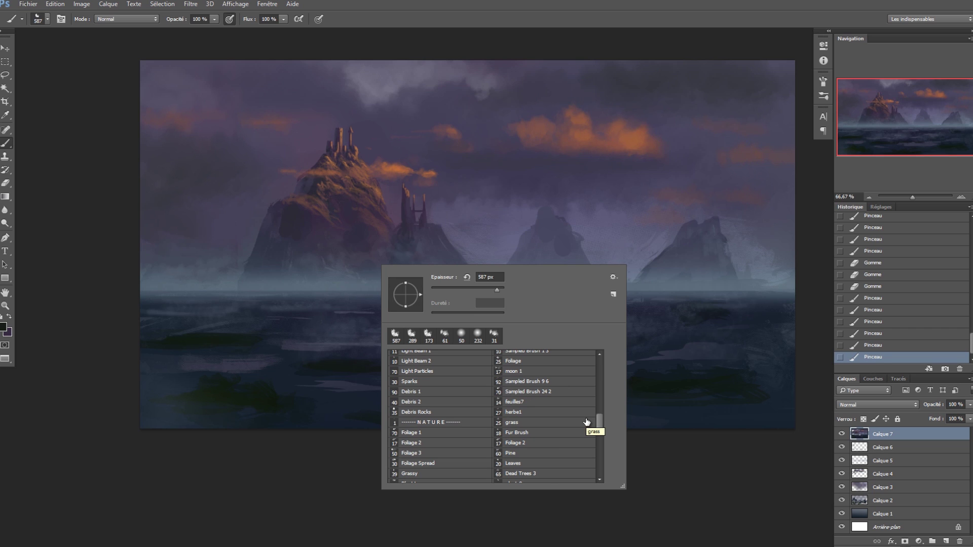
scroll(600, 426, down, 3)
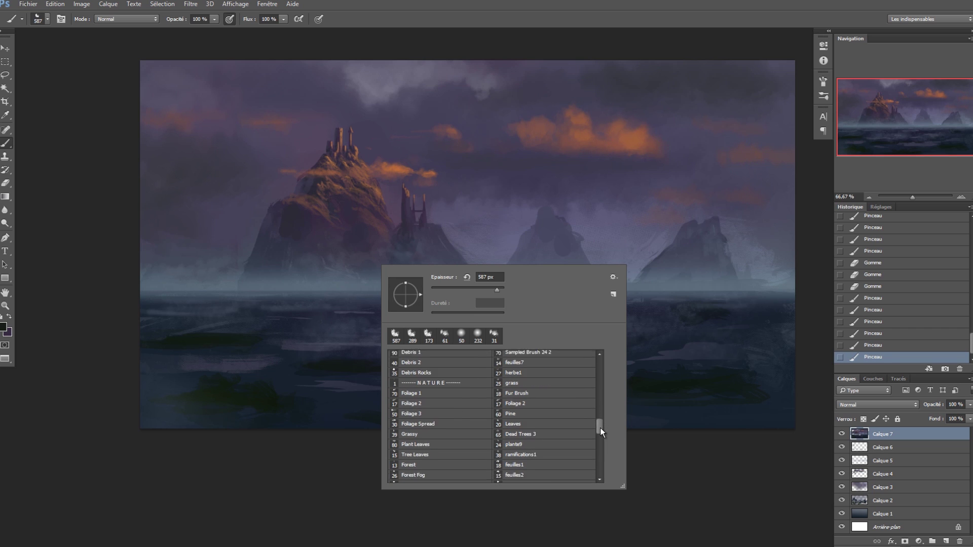
click(437, 406)
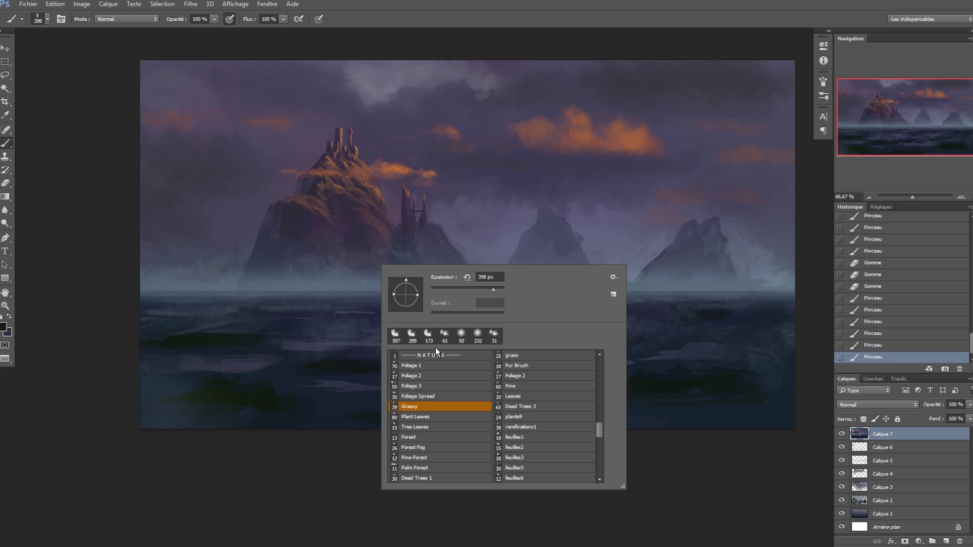
Try the Grassy brush in white over the sky around the castle, then undo the trial strokes.
click(244, 388)
drag(282, 350, 314, 350)
key(d)
click(10, 317)
mouse_move(284, 156)
mouse_down()
mouse_move(294, 128)
mouse_move(398, 139)
mouse_up()
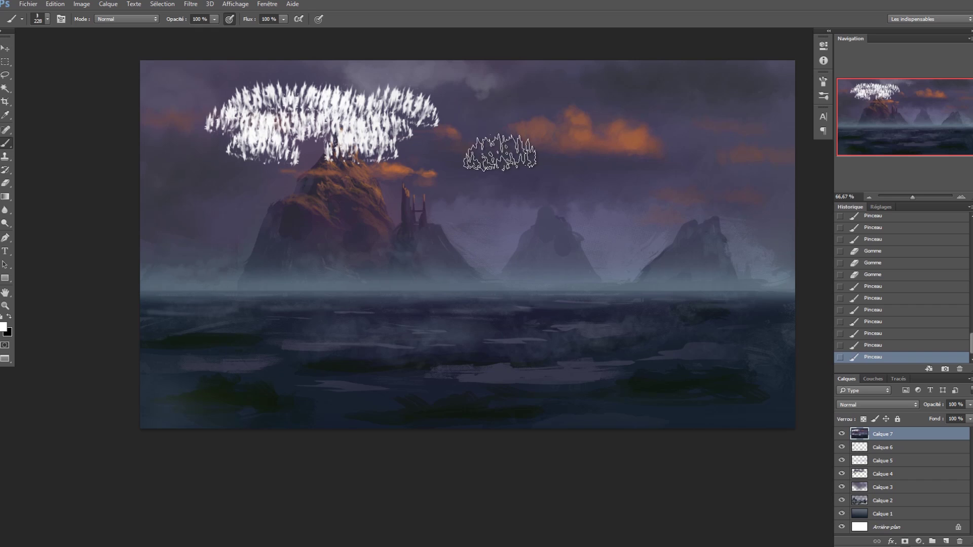
key(ctrl+z)
mouse_move(484, 152)
mouse_down()
mouse_move(469, 167)
mouse_move(636, 175)
mouse_up()
key(ctrl+z)
key(ctrl+z)
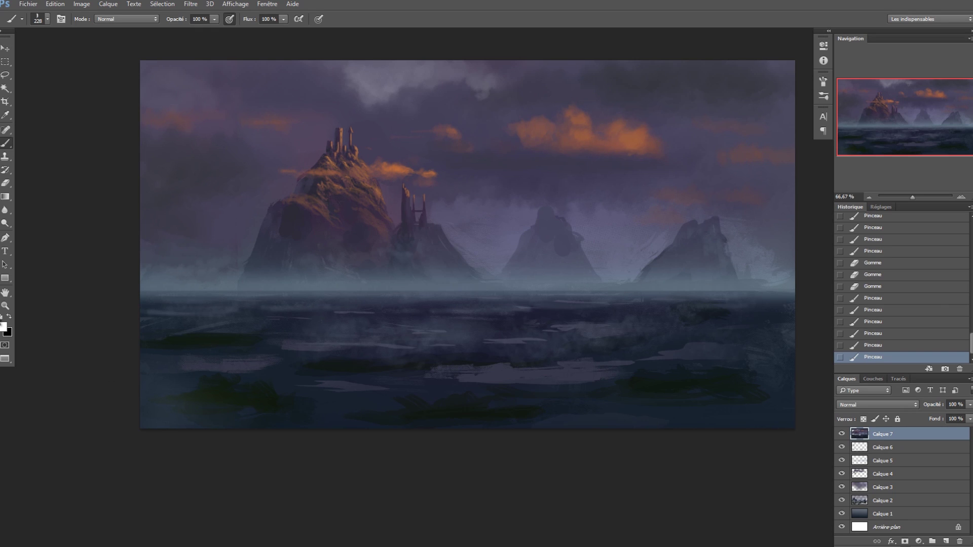
key(i)
click(4, 326)
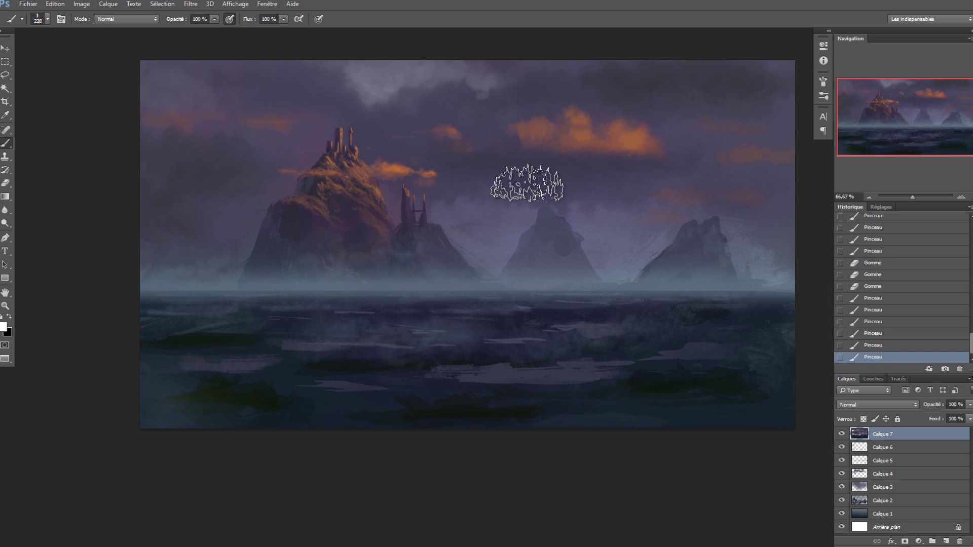
key(ctrl+z)
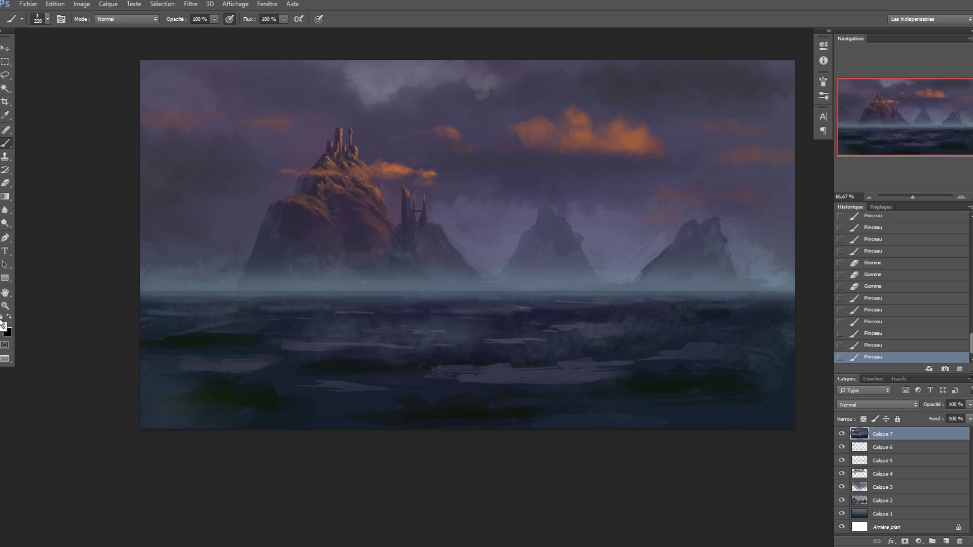
Pick a dark green and paint grass texture on the dark foreground patch below the castle mountain and along the bottom edge.
key(i)
click(4, 325)
drag(642, 332, 595, 360)
click(804, 245)
key(b)
drag(253, 390, 231, 389)
drag(451, 428, 471, 434)
Resample the foreground's dark green and extend the grass across the near and distant patches on both sides of the water.
alt+click(244, 396)
drag(268, 388, 307, 399)
mouse_move(325, 403)
mouse_down()
mouse_move(537, 407)
mouse_move(320, 420)
mouse_up()
mouse_move(663, 408)
mouse_down()
mouse_move(695, 397)
mouse_move(606, 434)
mouse_move(710, 385)
mouse_up()
drag(690, 332, 805, 341)
mouse_move(264, 374)
mouse_down()
mouse_move(360, 353)
mouse_move(326, 354)
mouse_up()
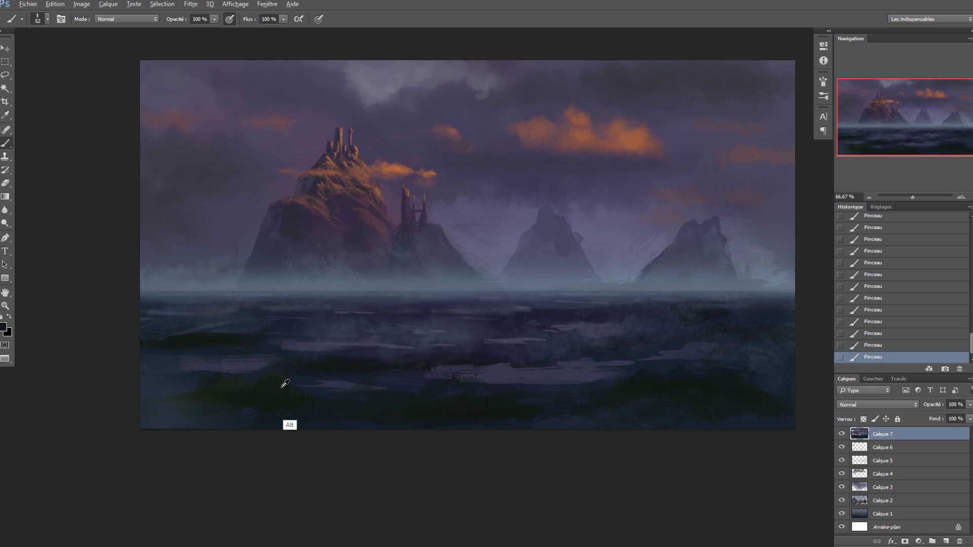
Set the painting colour to 22261c and add finer grass to the marsh patches with a smaller Grassy brush.
key(i)
click(3, 327)
click(590, 356)
click(588, 360)
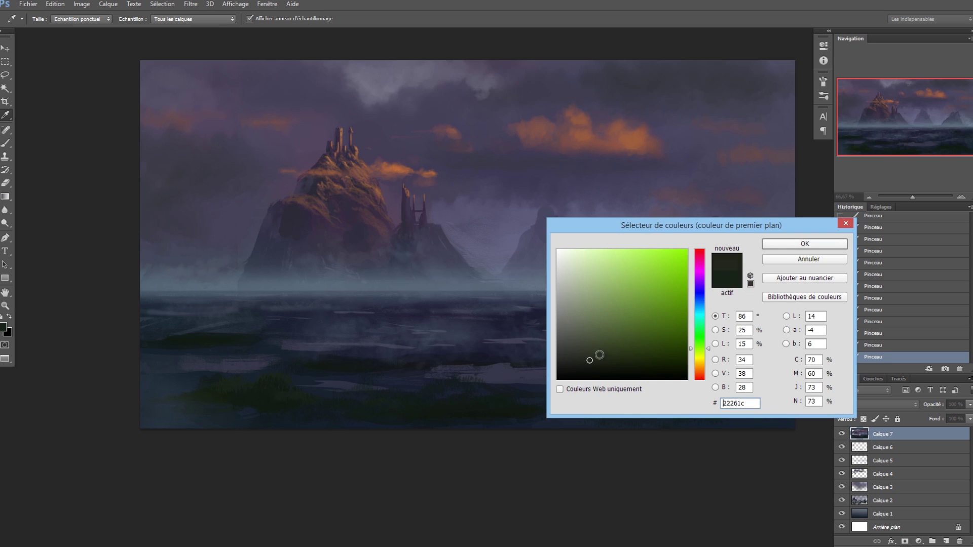
click(804, 244)
key(bracketleft)
key(bracketleft)
key(bracketleft)
key(bracketleft)
key(bracketleft)
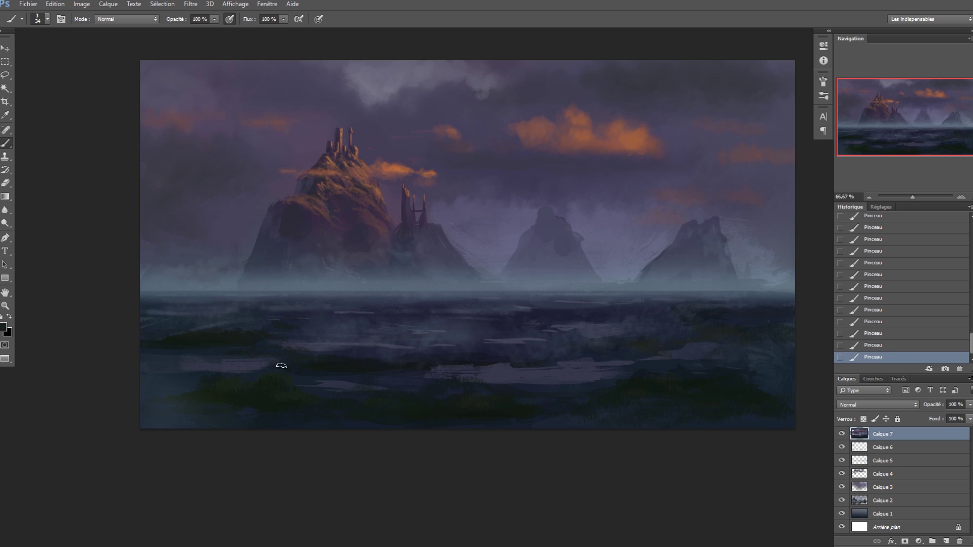
Pick a different brush preset and add a new layer above the painting.
right_click(248, 369)
double_click(283, 458)
key(ctrl+shift+n)
key(Return)
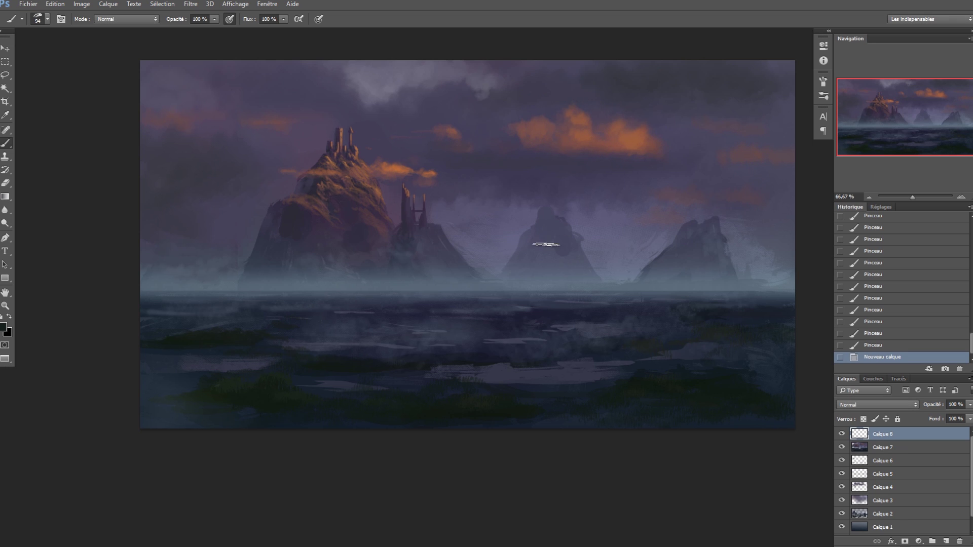
Try the Watercolor brush over the sea and sky, then undo the trial strokes.
right_click(546, 244)
scroll(758, 366, up, 10)
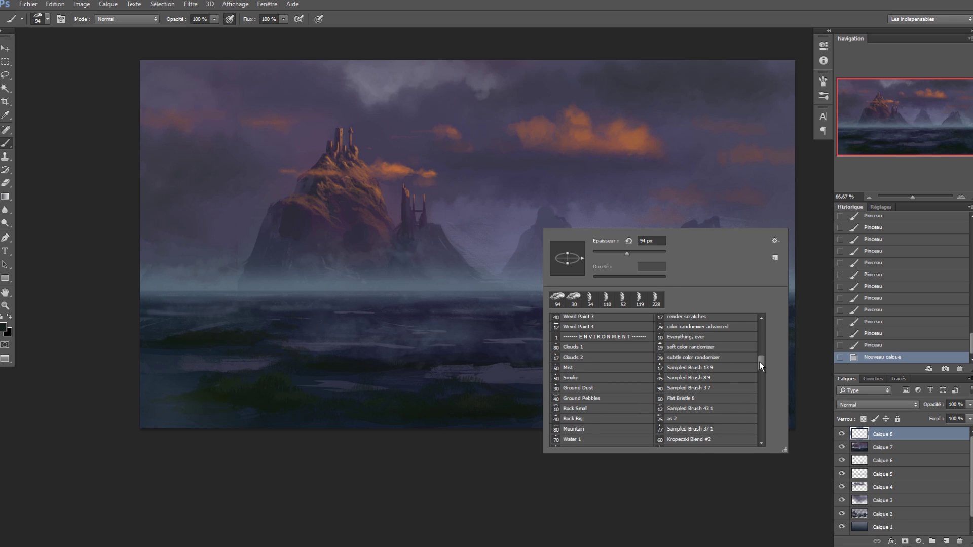
drag(760, 361, 760, 328)
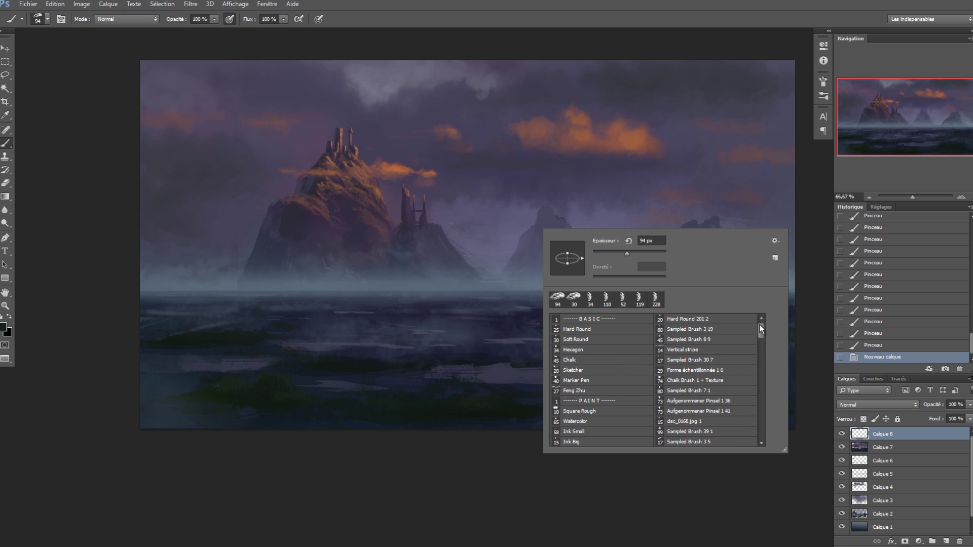
click(608, 424)
click(501, 300)
mouse_move(504, 317)
mouse_down()
mouse_move(582, 125)
mouse_move(651, 291)
mouse_up()
drag(645, 238, 446, 145)
key(ctrl+z)
drag(553, 144, 608, 220)
key(ctrl+z)
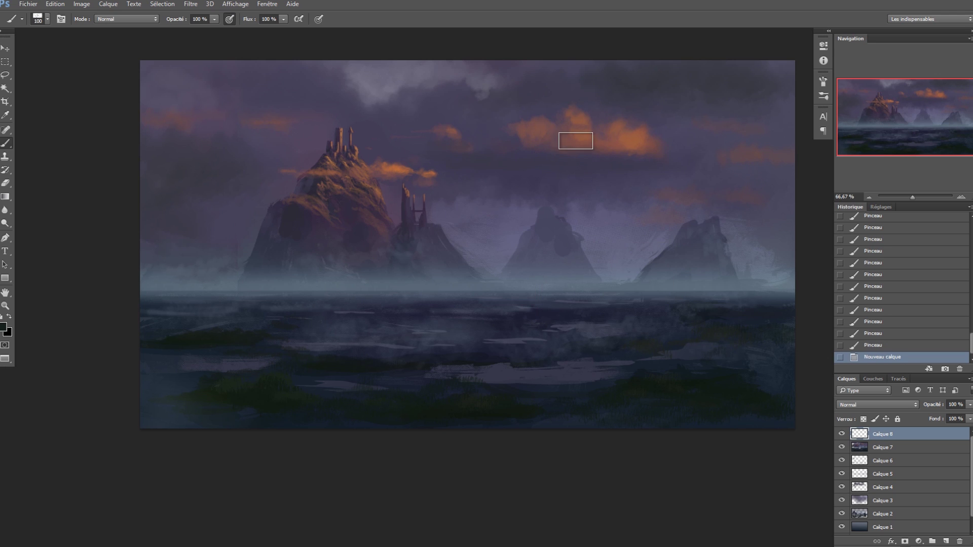
Switch to the Chalk Brush 1 + Texture preset and undo its trial stroke across the sky.
right_click(576, 141)
click(719, 293)
mouse_move(528, 147)
mouse_down()
mouse_move(618, 260)
mouse_move(605, 276)
mouse_up()
key(ctrl+z)
Resize the chalk brush and paint a dark mound over the grassy patch in the right foreground.
key(alt)
alt+right_click(640, 285)
mouse_move(711, 368)
mouse_down()
mouse_move(639, 381)
mouse_move(695, 371)
mouse_move(728, 375)
mouse_move(658, 372)
mouse_move(694, 392)
mouse_move(762, 393)
mouse_move(652, 403)
mouse_move(752, 406)
mouse_move(630, 392)
mouse_up()
alt+click(636, 378)
alt+right_click(692, 371)
Sample the pale purple-grey near the horizon and draw thin grass blades on the mound with a 5 px brush.
key(x)
alt+click(633, 266)
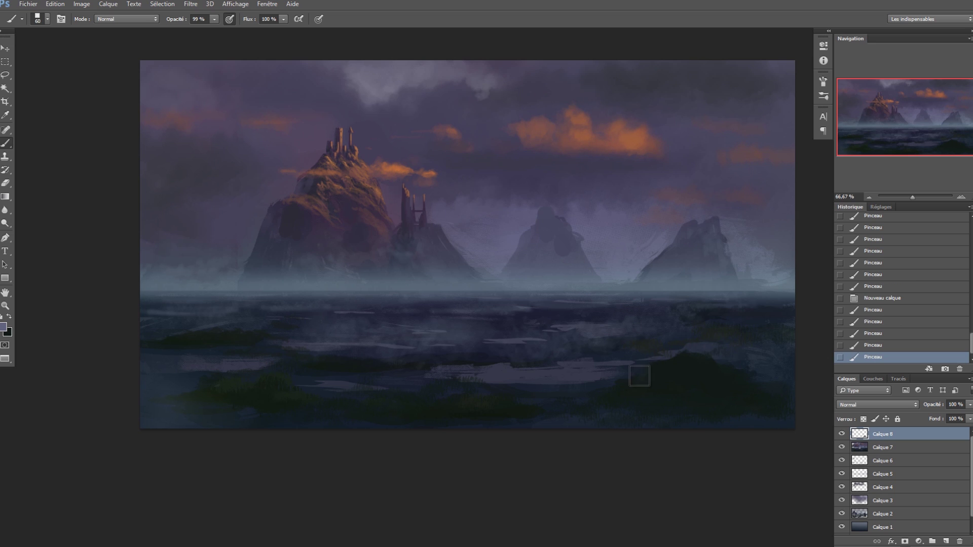
right_click(664, 367)
text(5)
key(Return)
drag(666, 366, 697, 353)
Sample the dark foreground green, undo the first trunk stroke, adjust the colour and paint a leaning tree trunk rising from the mound.
key(alt)
alt+click(476, 403)
alt+click(661, 358)
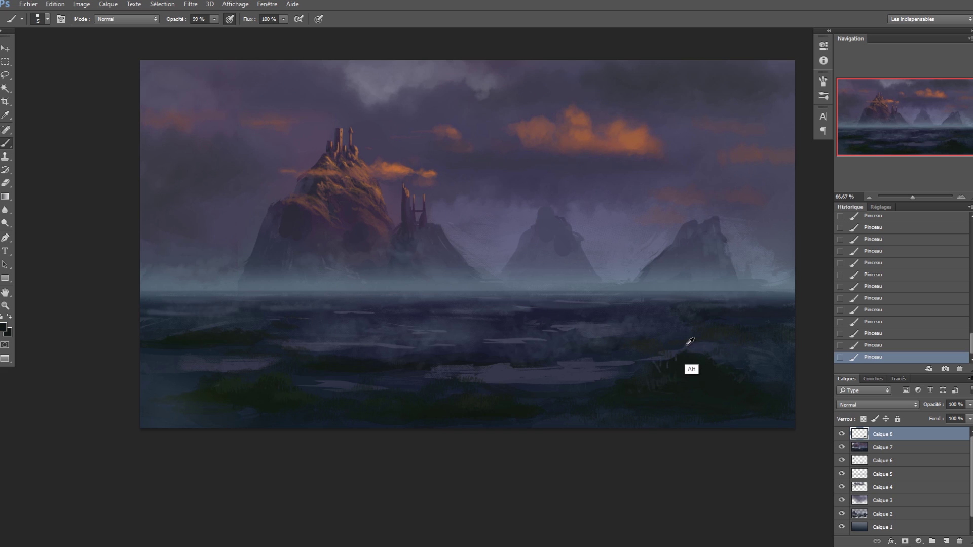
drag(686, 341, 652, 287)
key(ctrl+z)
click(2, 328)
click(700, 347)
click(782, 245)
drag(652, 286, 692, 354)
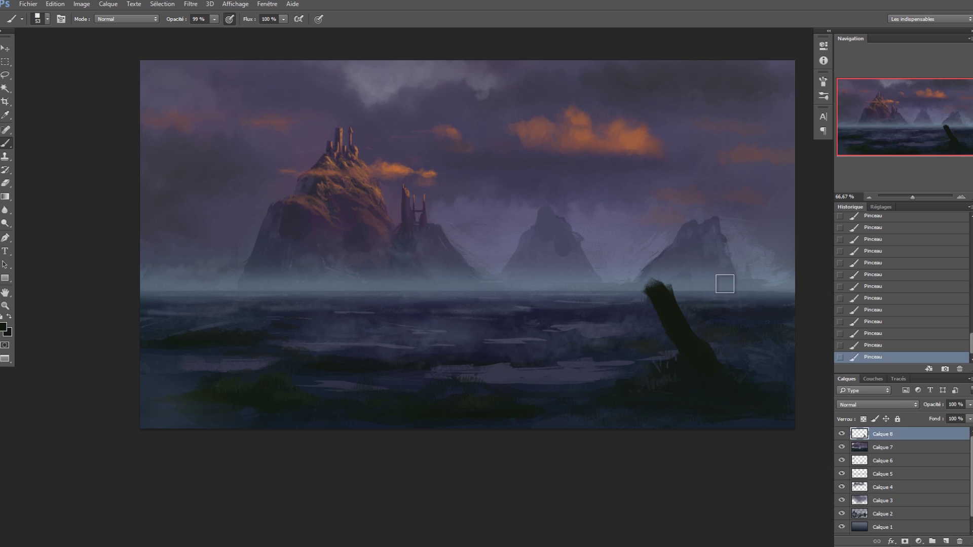
Reduce the brush to 39 px and round off and widen the leaning trunk.
right_click(725, 285)
drag(792, 319, 775, 319)
drag(656, 293, 730, 373)
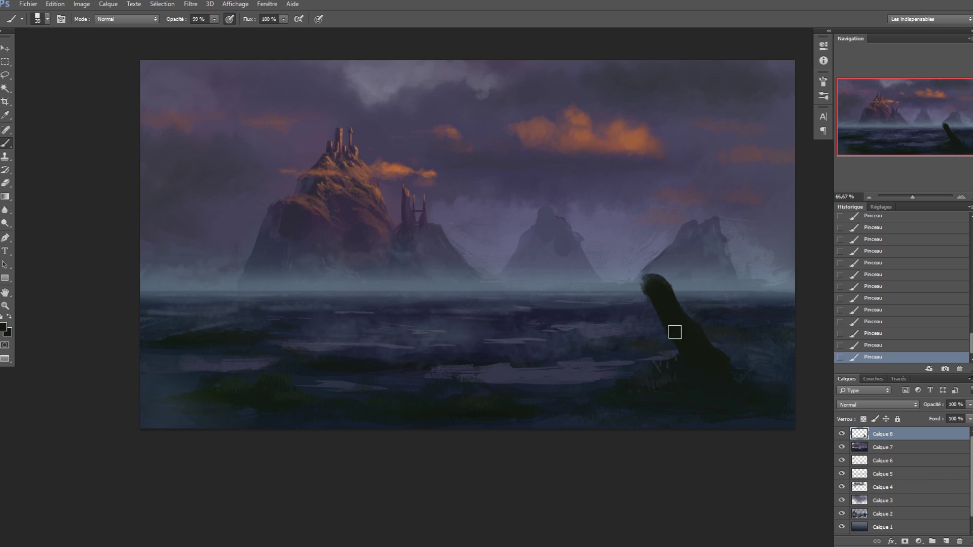
Extend the trunk upward in a crooked bend towards the castle side with a 32 px brush.
right_click(680, 269)
drag(749, 290, 743, 290)
mouse_move(651, 286)
mouse_down()
mouse_move(658, 244)
mouse_move(644, 221)
mouse_up()
right_click(668, 269)
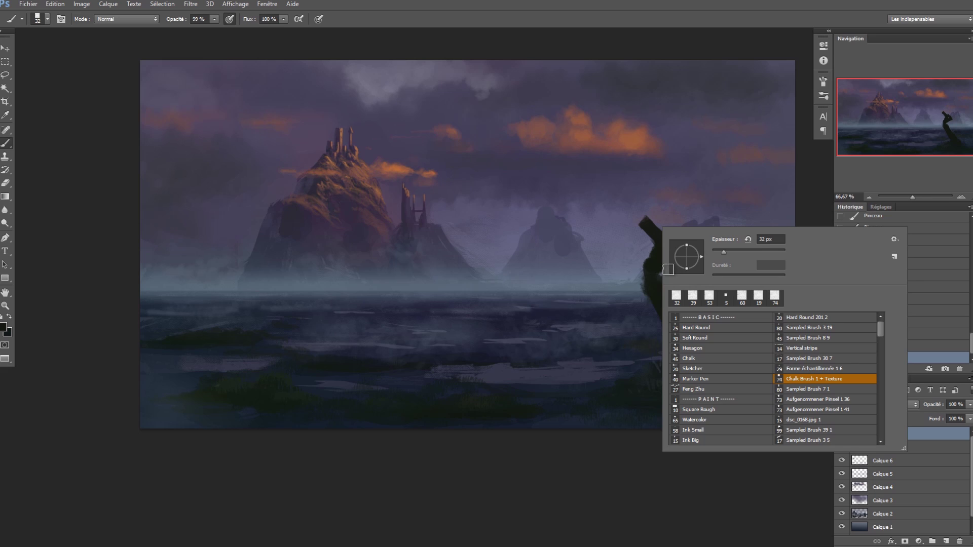
click(657, 252)
drag(653, 235, 644, 227)
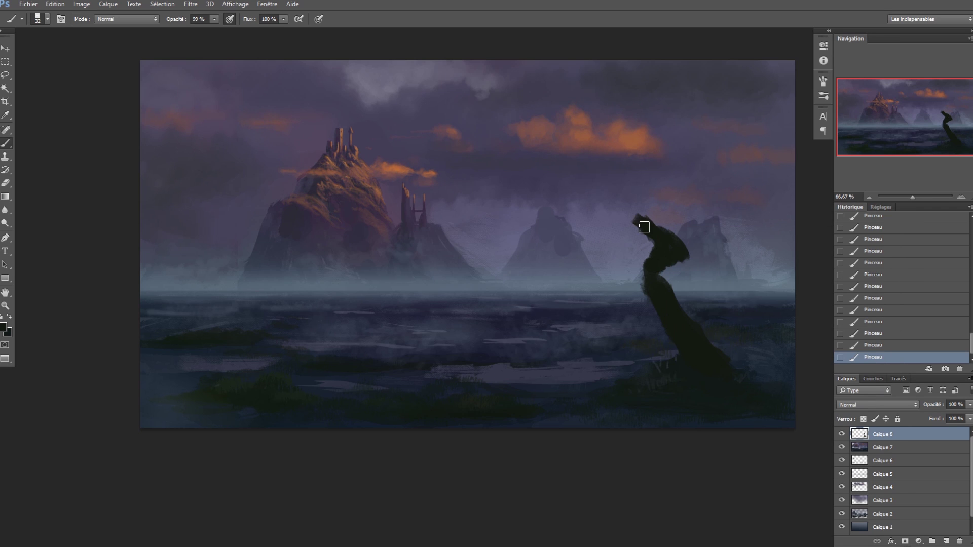
Reduce the brush to 21 px and paint an elbow-shaped branch on the trunk's right side.
right_click(709, 249)
click(771, 279)
key(Return)
mouse_move(647, 263)
mouse_down()
mouse_move(656, 292)
mouse_move(666, 277)
mouse_move(721, 283)
mouse_move(705, 259)
mouse_up()
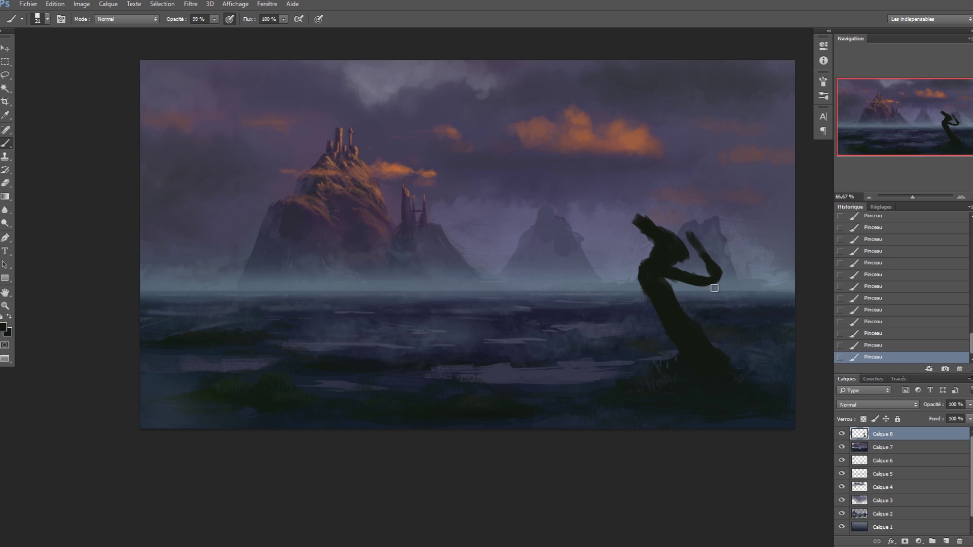
Paint two long branches reaching left from the treetop and undo the stray stroke near the castle.
mouse_move(630, 221)
mouse_down()
mouse_move(537, 216)
mouse_move(571, 218)
mouse_move(544, 220)
mouse_move(494, 196)
mouse_move(617, 184)
mouse_move(564, 181)
mouse_move(585, 174)
mouse_move(536, 180)
mouse_up()
drag(639, 224, 595, 225)
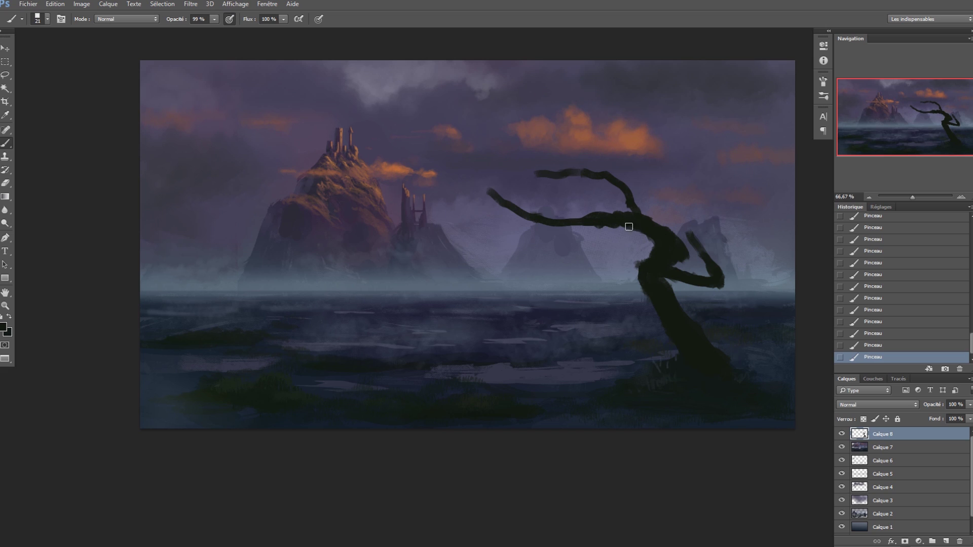
drag(342, 125, 373, 162)
key(ctrl+z)
Reduce the brush to 16 px and add a drooping branch under the lower long branch.
right_click(588, 193)
drag(650, 223, 659, 218)
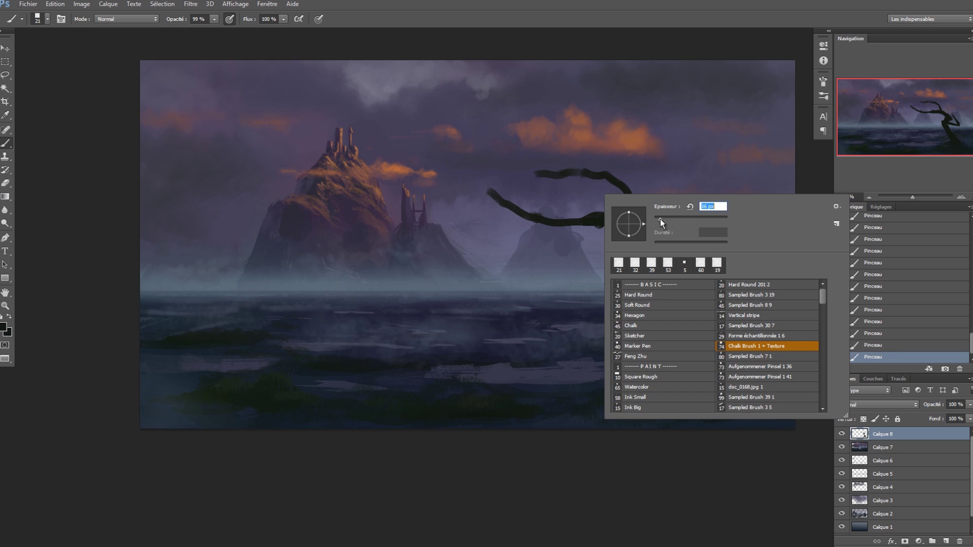
key(Return)
mouse_move(590, 228)
mouse_down()
mouse_move(514, 257)
mouse_move(533, 264)
mouse_up()
Draw thin twigs off the branch tips and both sides of the trunk with a 7 px brush, undoing stray strokes.
right_click(619, 224)
click(669, 250)
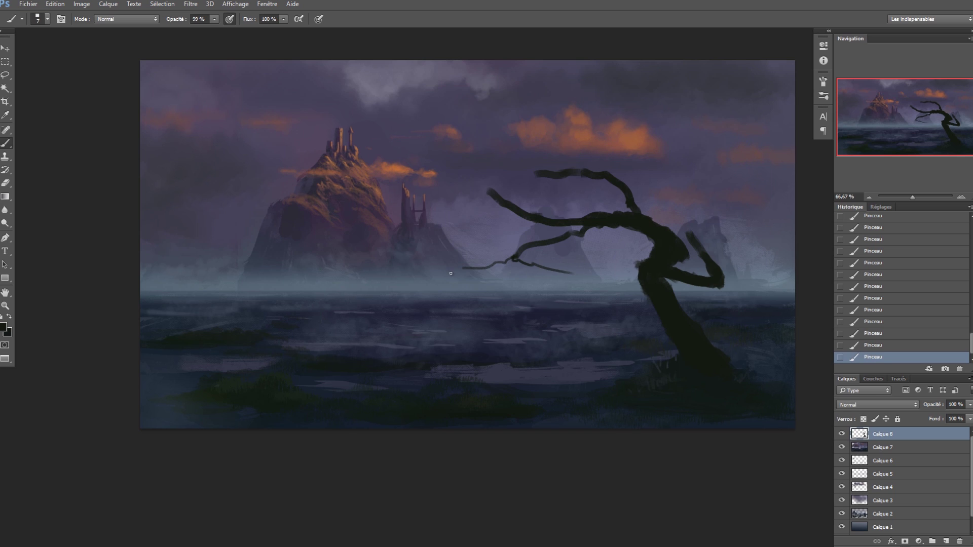
mouse_move(688, 234)
mouse_down()
mouse_move(649, 232)
mouse_move(753, 250)
mouse_up()
key(ctrl+z)
drag(621, 177, 633, 180)
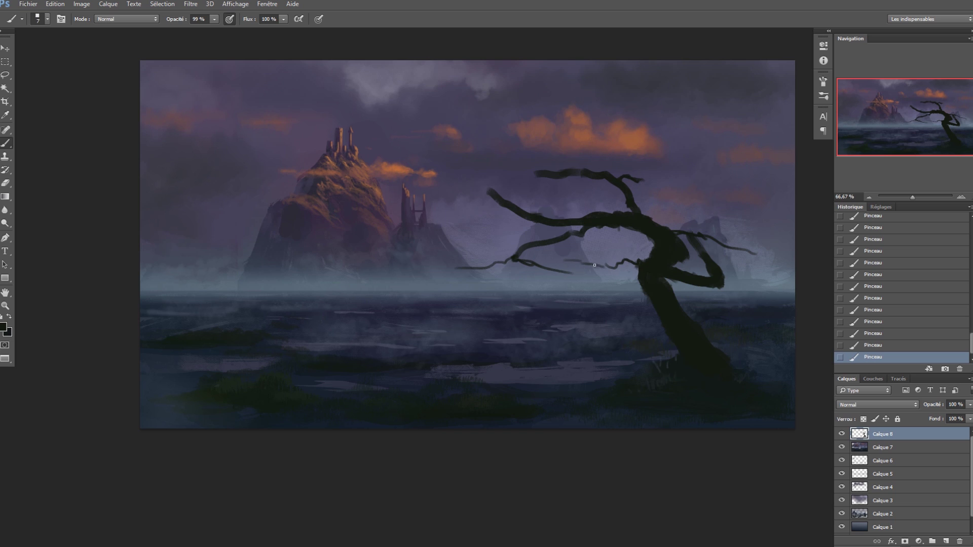
drag(487, 192, 450, 193)
key(ctrl+z)
Sample the blue-grey mist at the horizon and paint fine ripples across the water with a 3 px brush.
alt+click(195, 286)
right_click(222, 281)
click(272, 305)
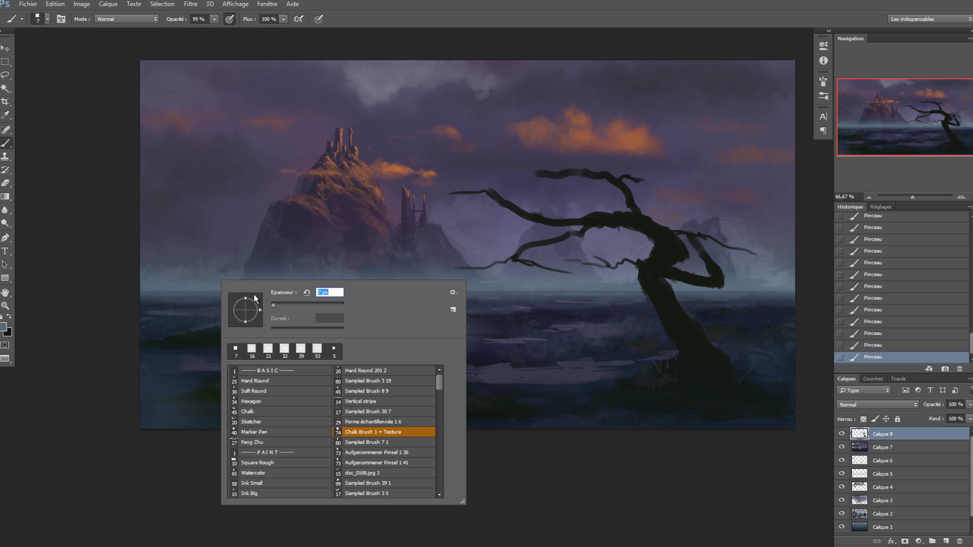
text(3)
key(Return)
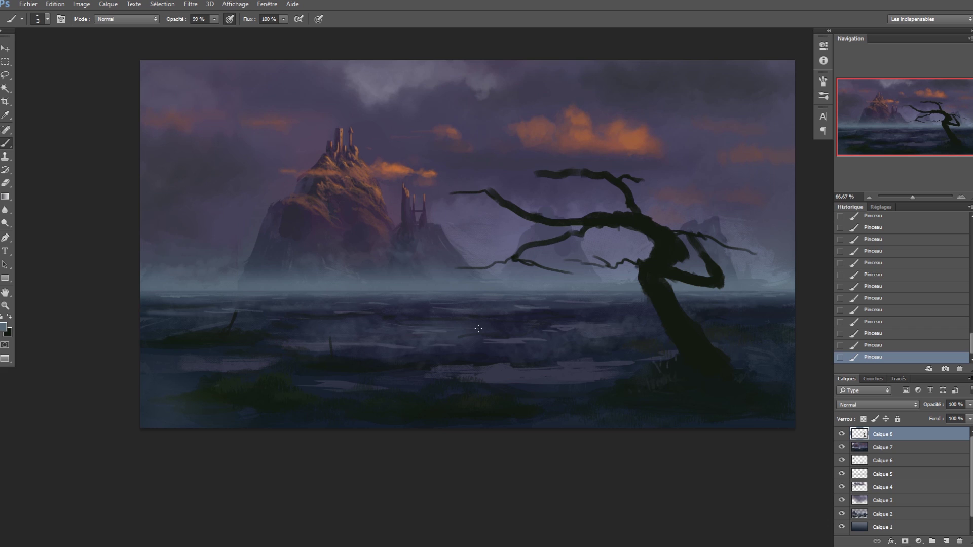
Choose the Dead Trees 1 brush with the dark colour, enlarge it to 486 px and stamp dead trees on the left bank.
key(x)
right_click(321, 269)
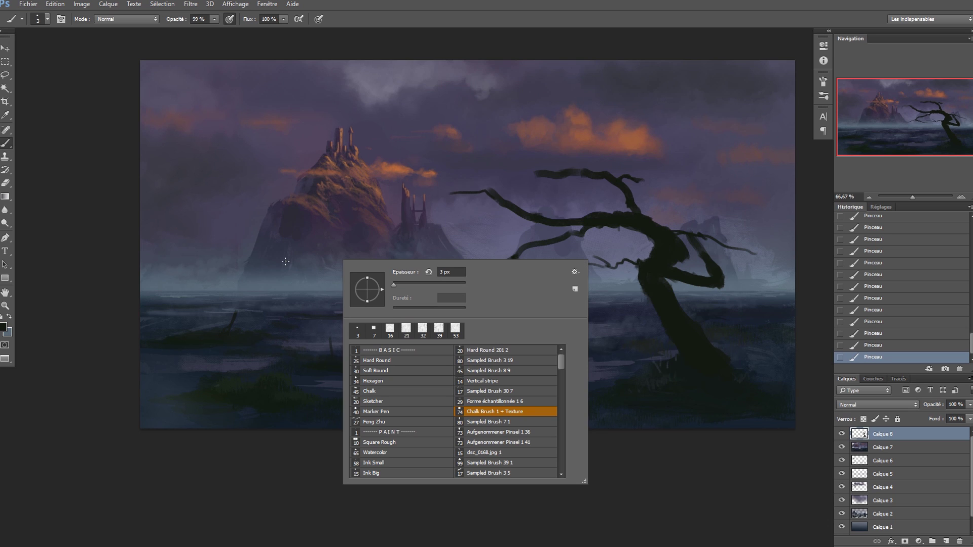
scroll(561, 360, down, 3)
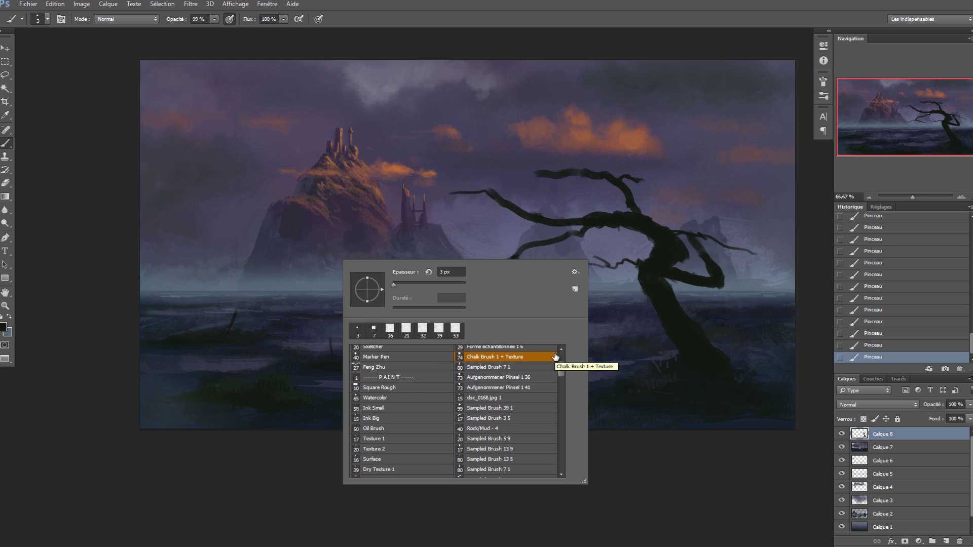
drag(561, 369, 562, 431)
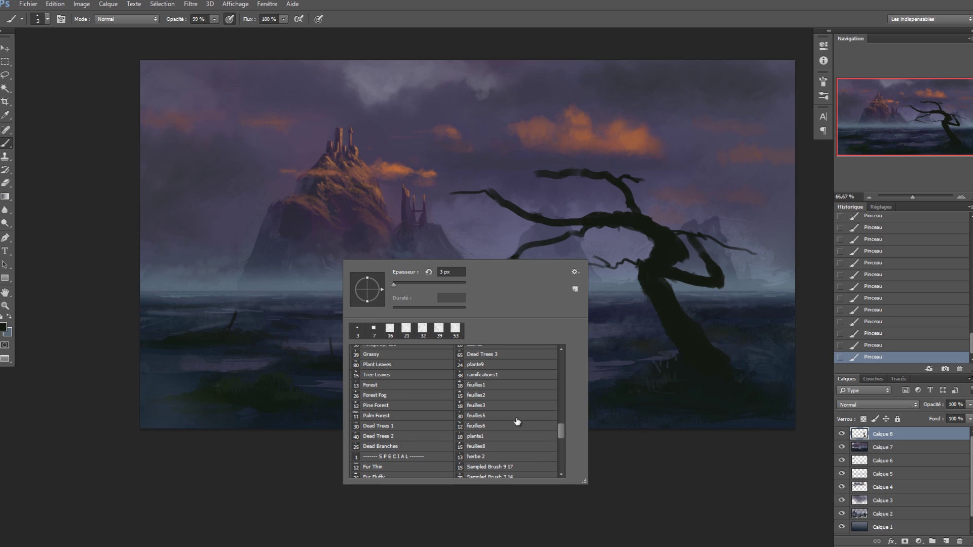
click(396, 429)
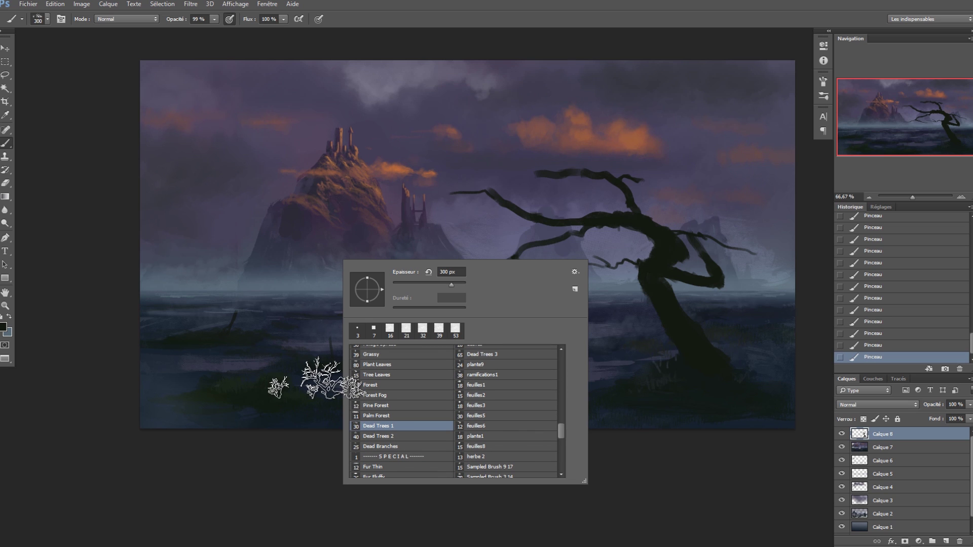
drag(257, 281, 290, 282)
click(224, 297)
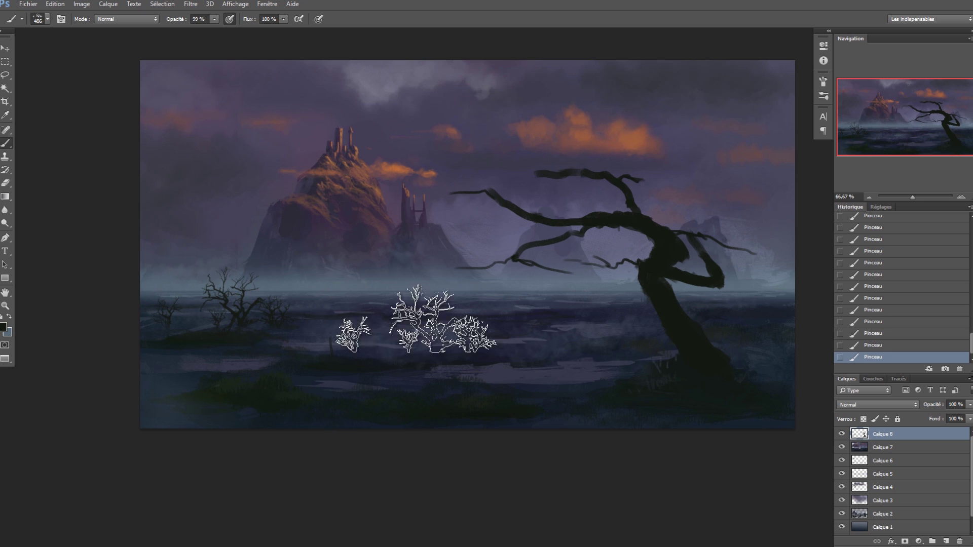
Switch to the Dead Trees 2 brush, enlarge it to 621 px and stamp a bigger tree group below the castle mountain.
right_click(390, 312)
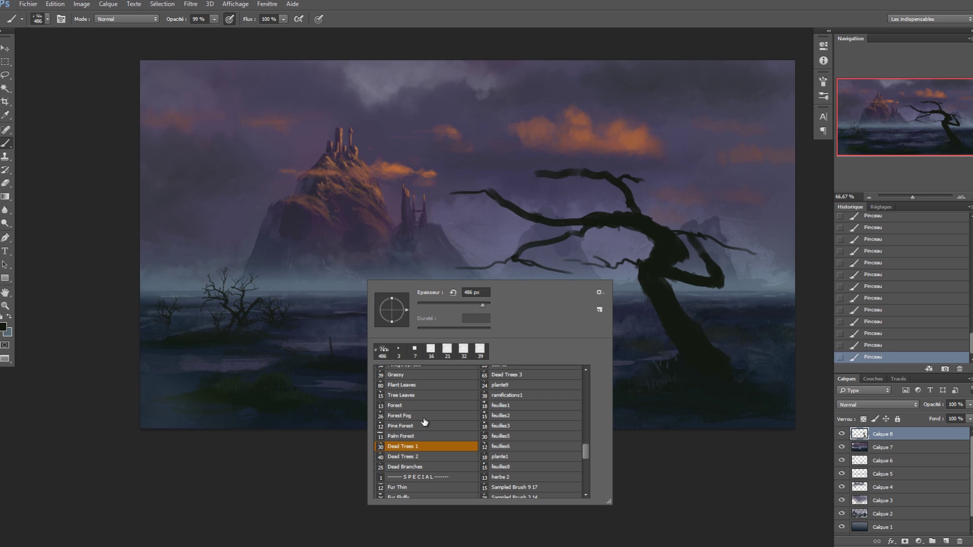
click(418, 459)
key(Return)
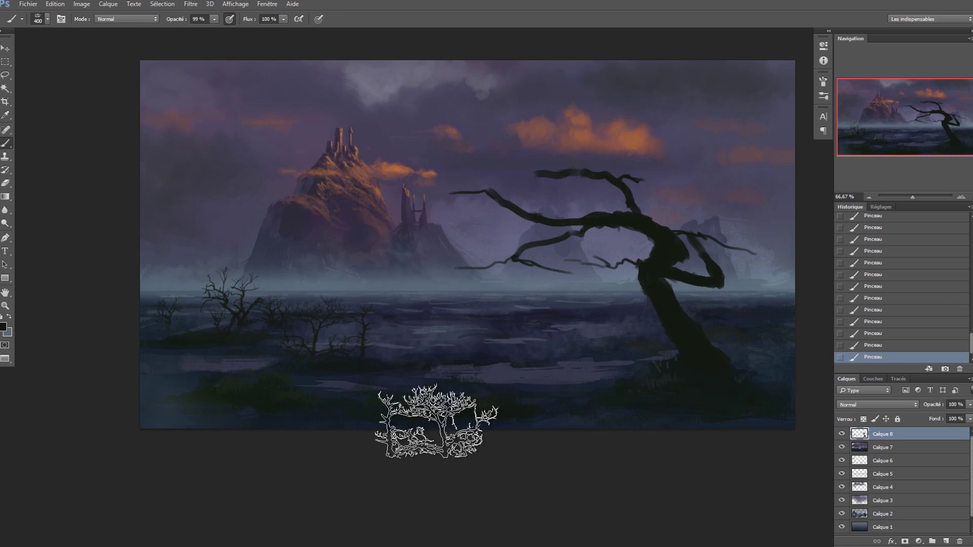
click(335, 314)
key(ctrl+z)
drag(355, 319, 373, 321)
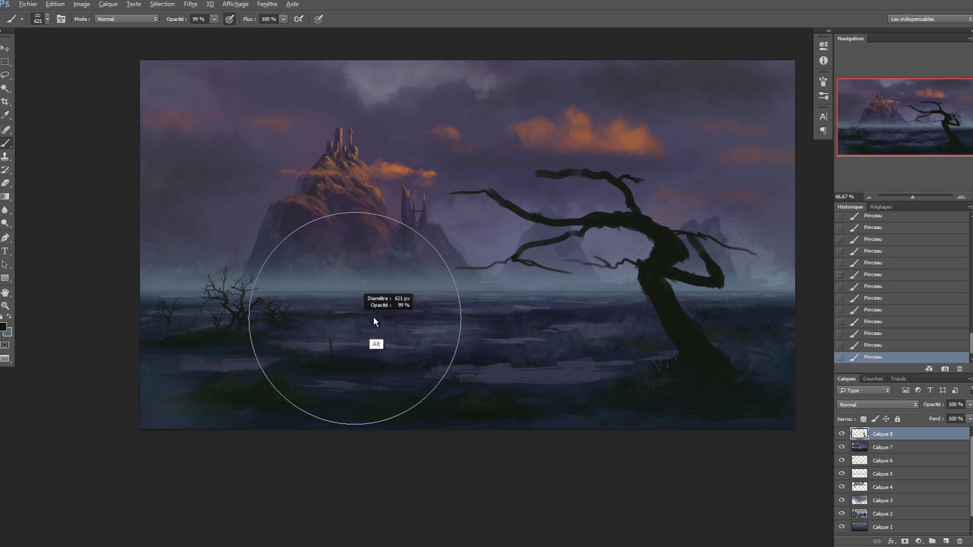
click(344, 309)
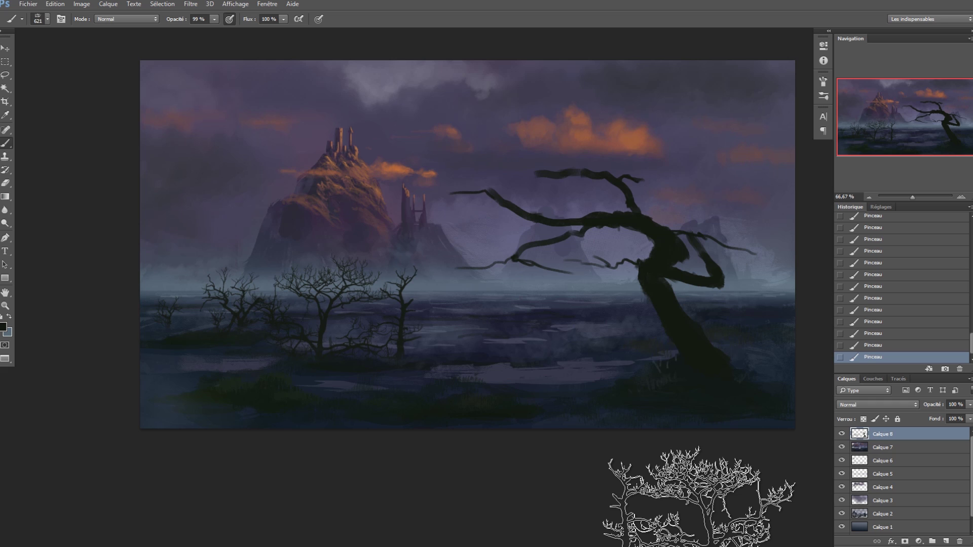
Stamp small distant trees in the middle of the marsh at 245 px and at the right-hand horizon at 165 px.
drag(533, 306, 456, 345)
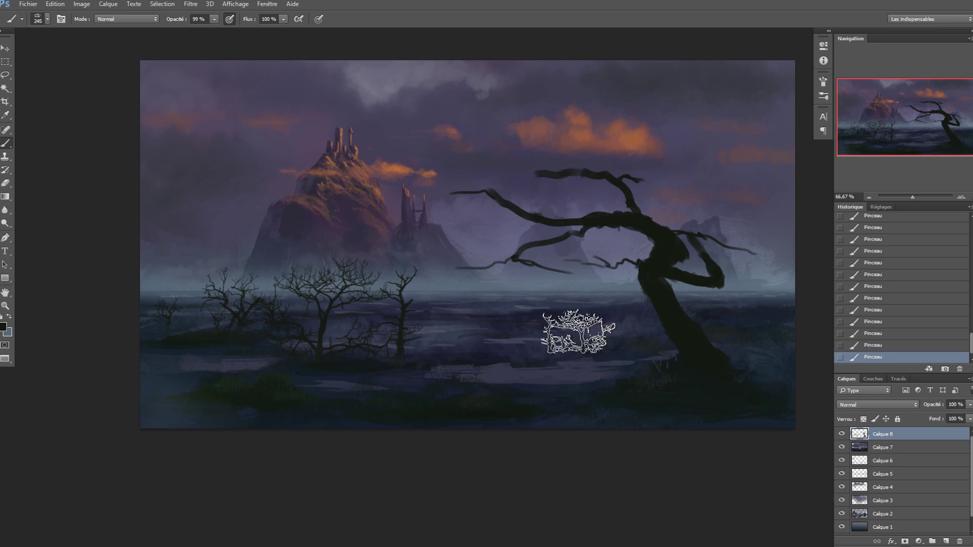
click(552, 305)
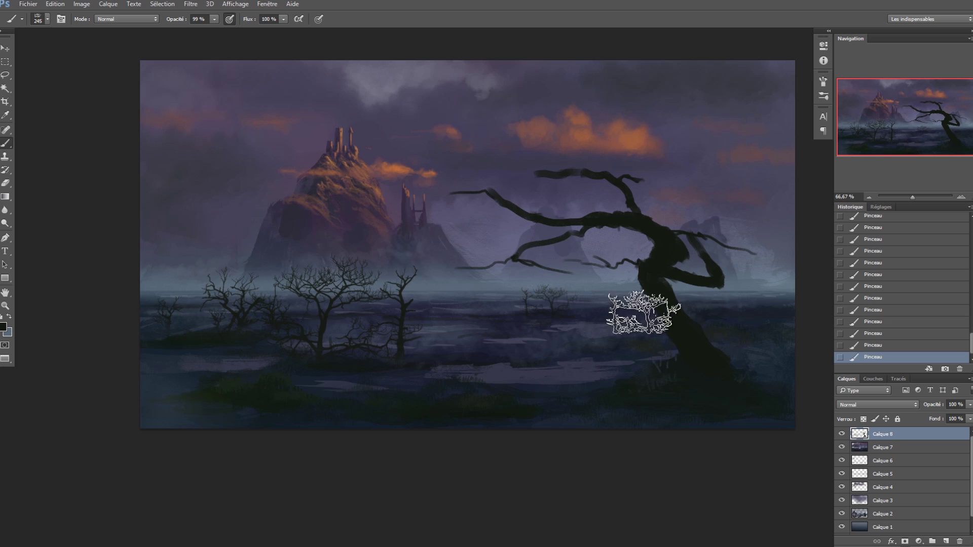
drag(712, 300, 697, 299)
click(764, 293)
key(ctrl+z)
click(760, 300)
click(751, 289)
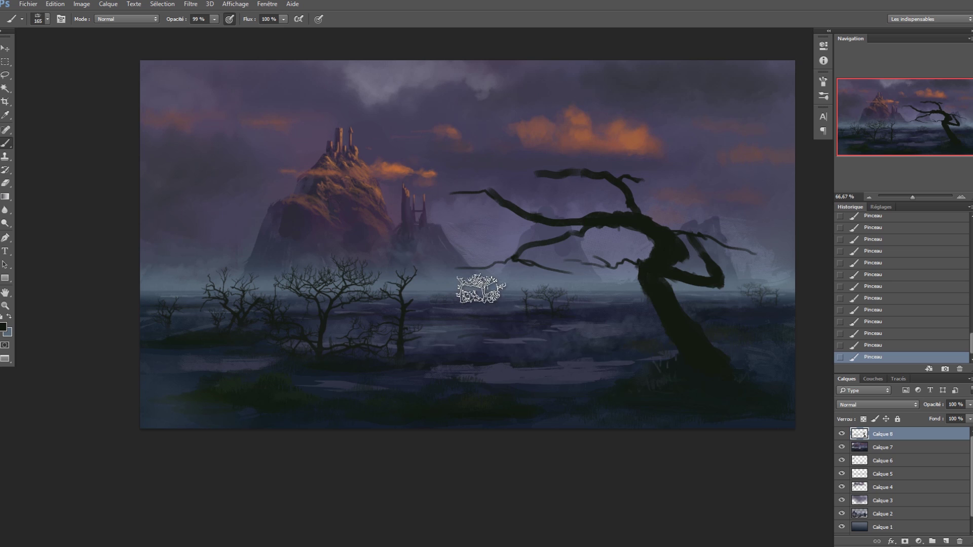
Reduce the dead trees brush to 71 px and stamp tiny trees along the horizon at the far left.
right_click(484, 287)
click(566, 313)
click(454, 300)
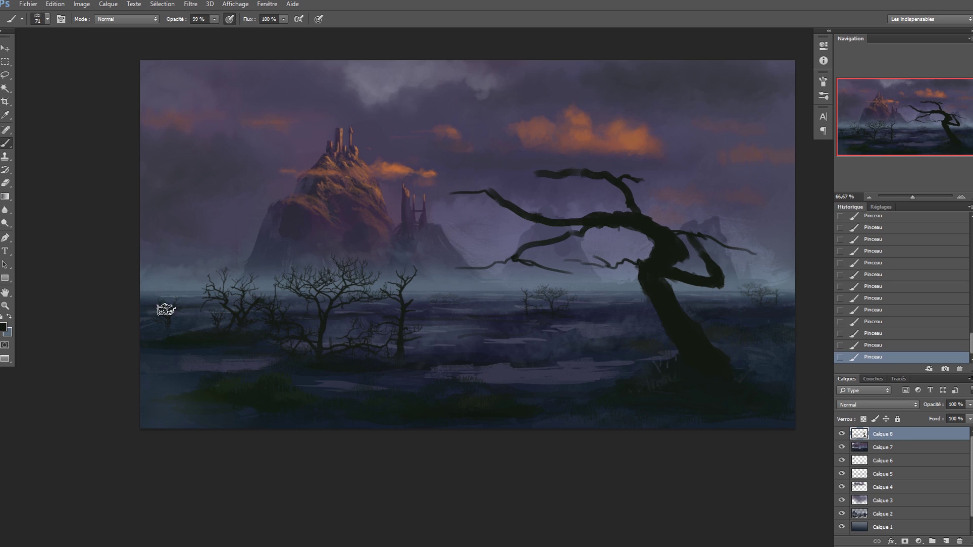
key(alt)
Choose the Dead Branches brush at 250 px and set the foreground to a very dark brown.
right_click(677, 263)
click(709, 448)
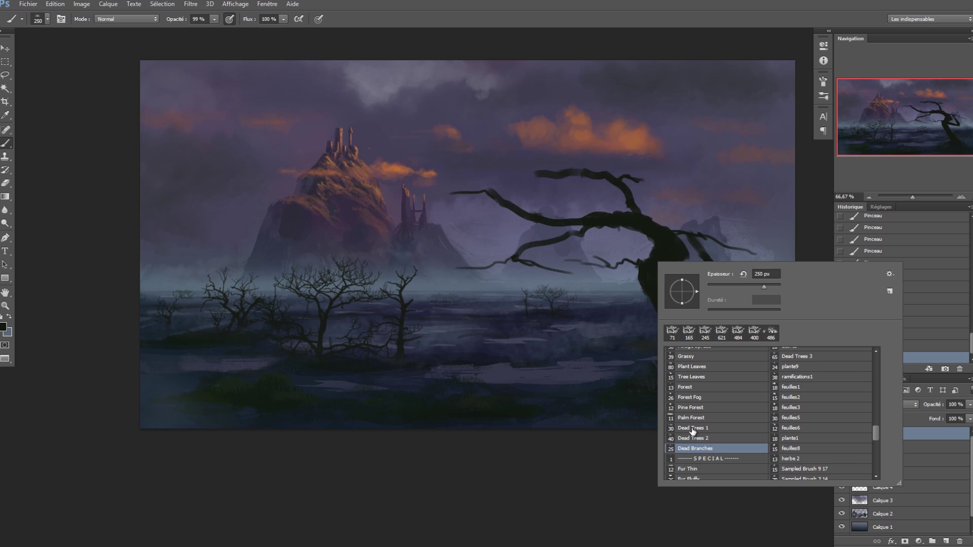
click(528, 315)
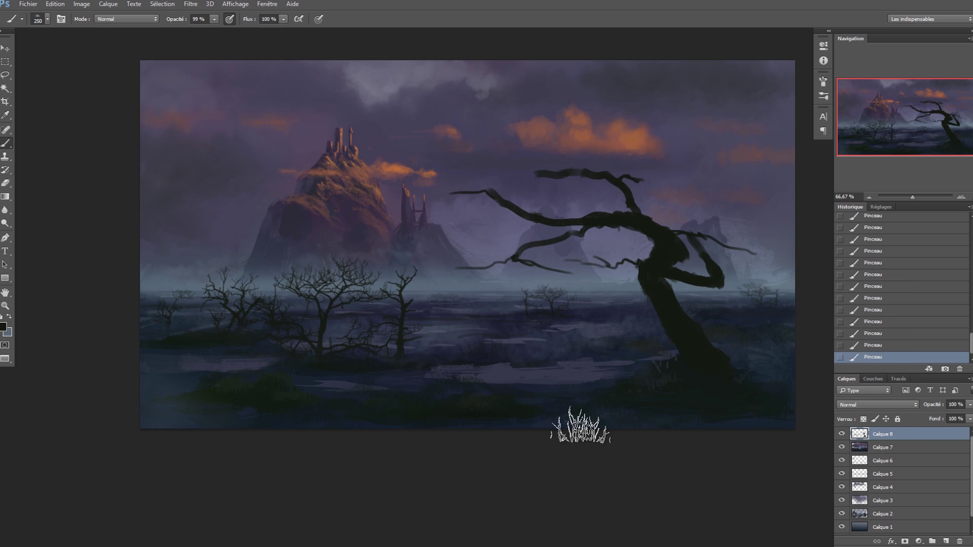
click(3, 328)
click(699, 355)
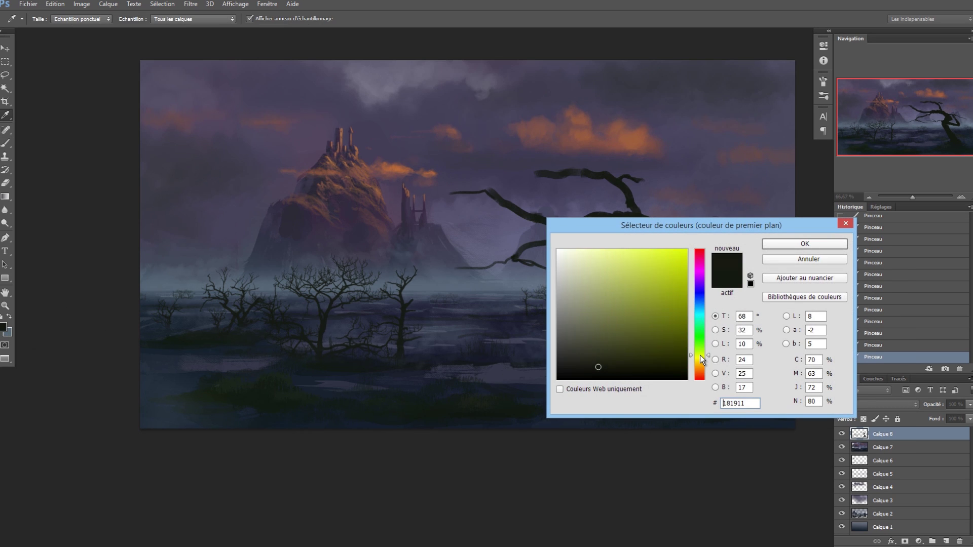
click(774, 244)
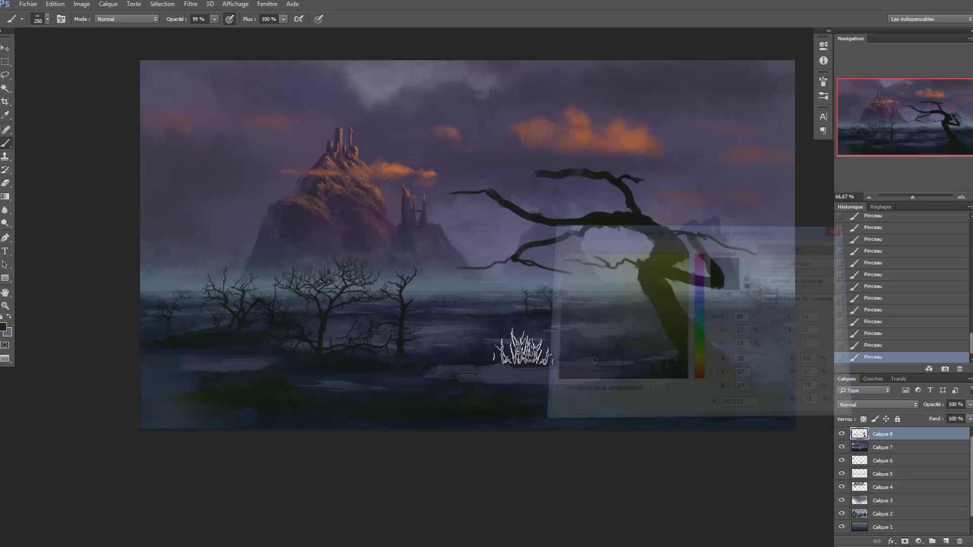
click(4, 328)
drag(638, 330, 601, 366)
click(778, 247)
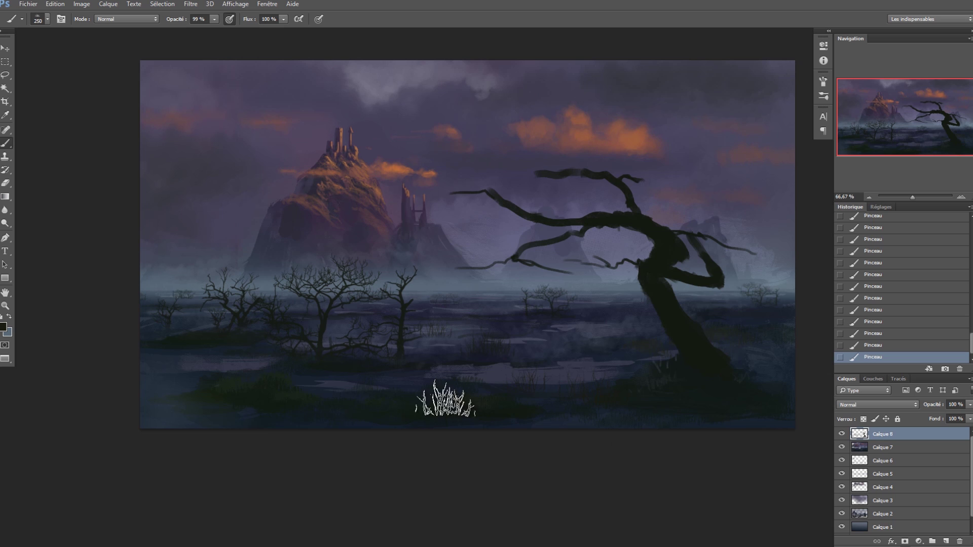
Paint reed tufts on the lower-left bank and the central marsh, reducing the brush to 127 px for distant ones.
mouse_move(198, 404)
mouse_down()
mouse_move(129, 394)
mouse_move(241, 381)
mouse_up()
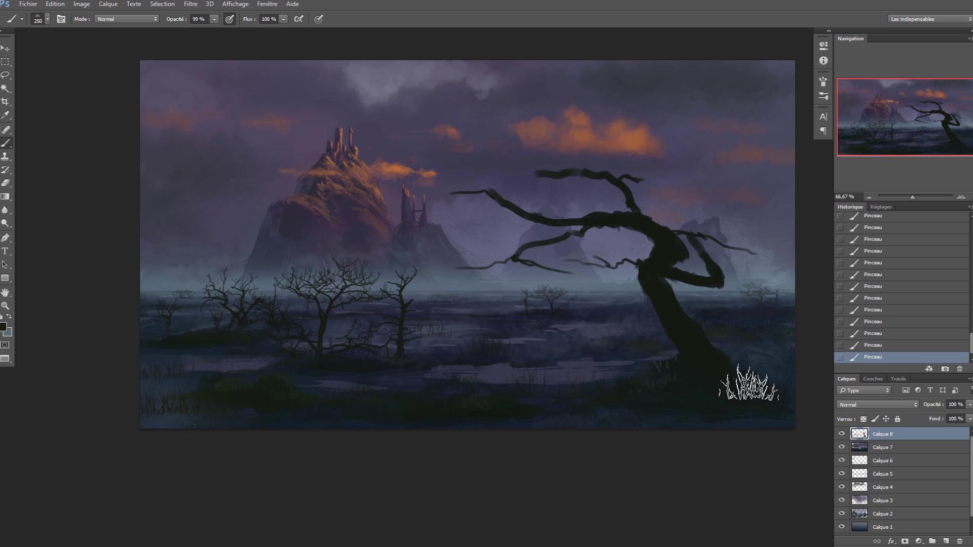
drag(483, 354, 448, 349)
drag(500, 325, 547, 330)
alt+right_click(293, 293)
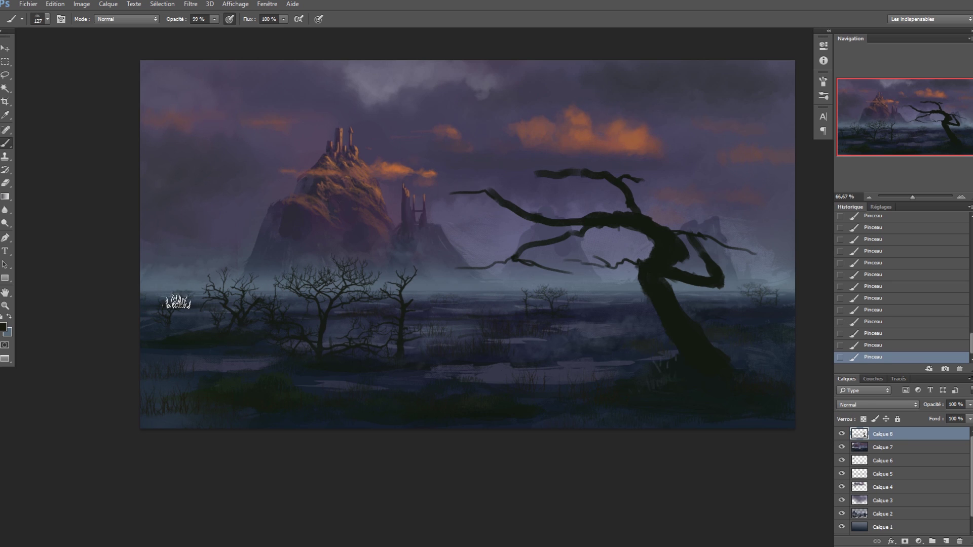
key(ctrl+alt+z)
key(ctrl+alt+z)
key(ctrl+shift+z)
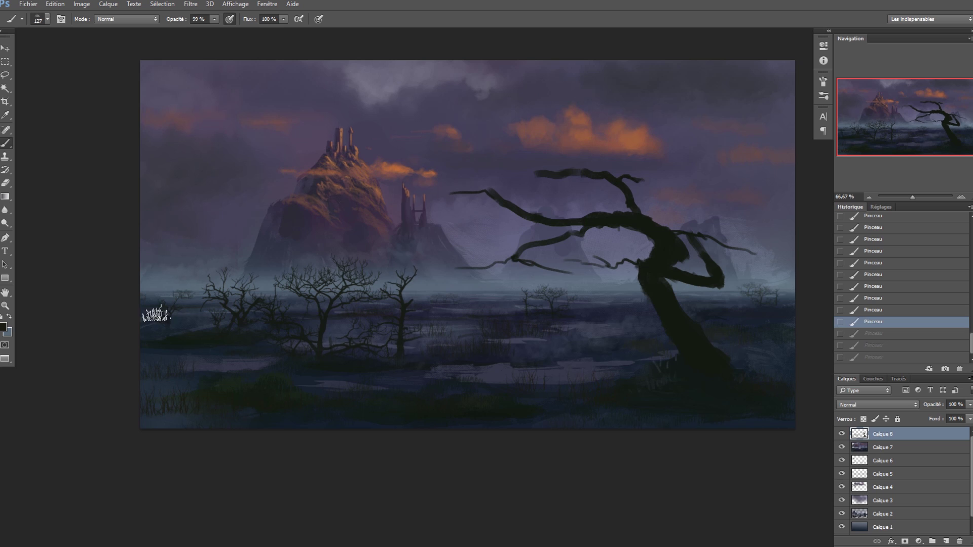
key(ctrl+shift+z)
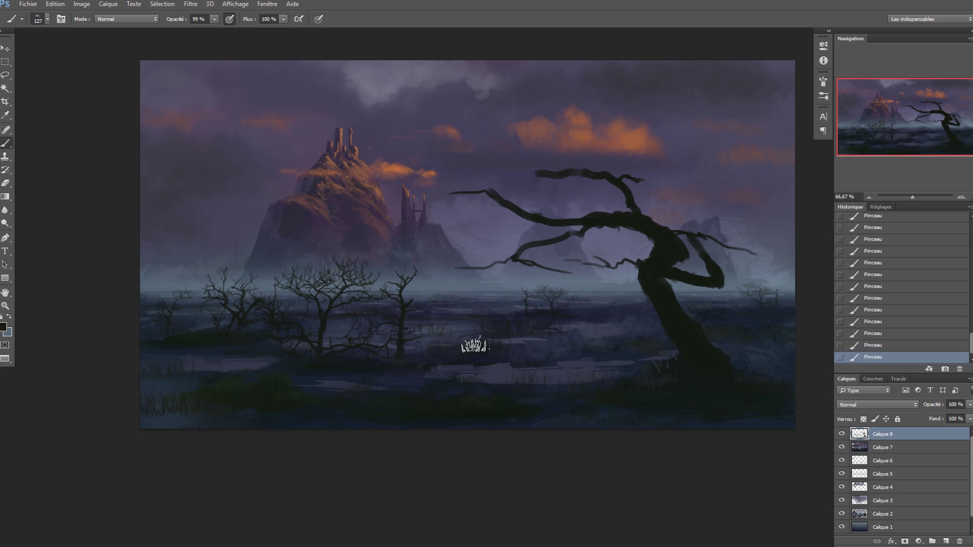
Select the Chalk brush at 45 px and touch up the marsh water near the left-hand dead trees.
right_click(188, 307)
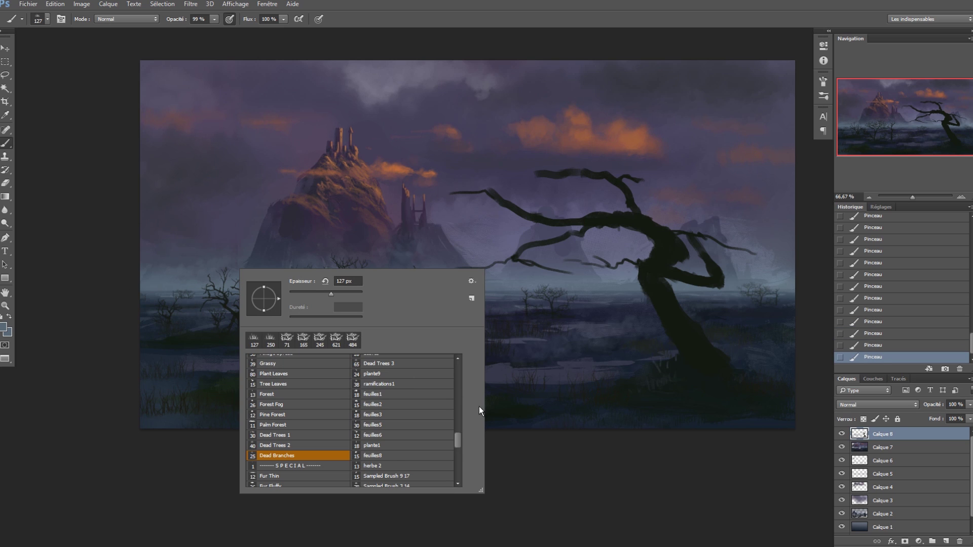
scroll(458, 426, up, 10)
click(274, 379)
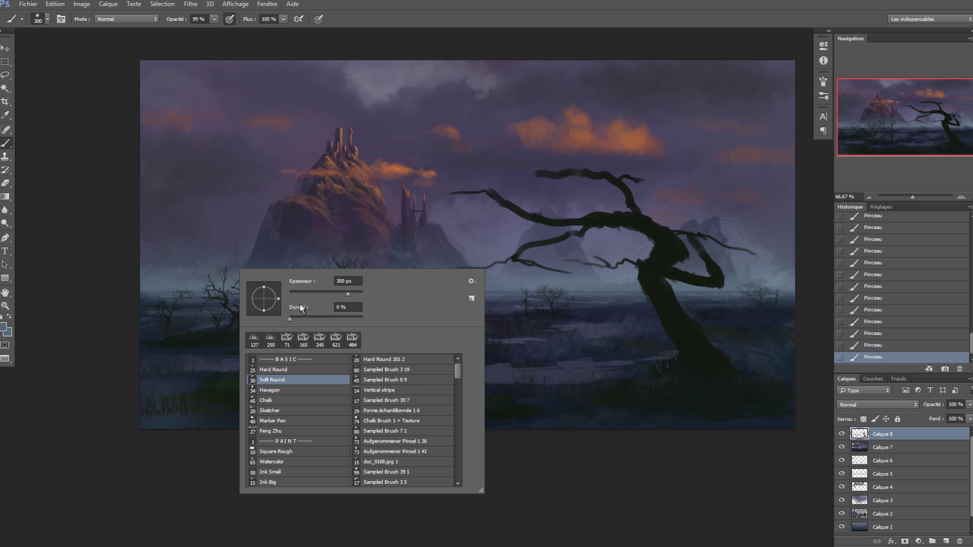
click(276, 389)
click(274, 400)
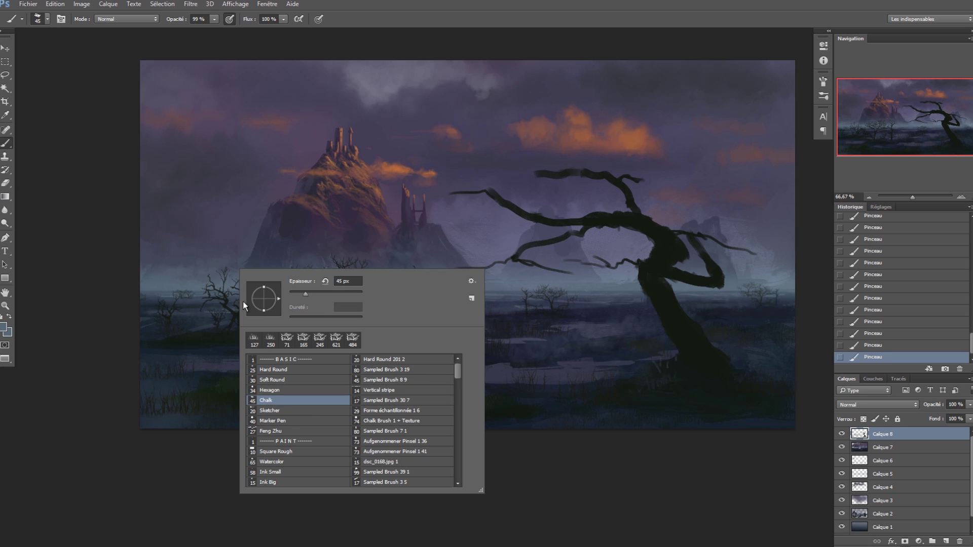
click(187, 349)
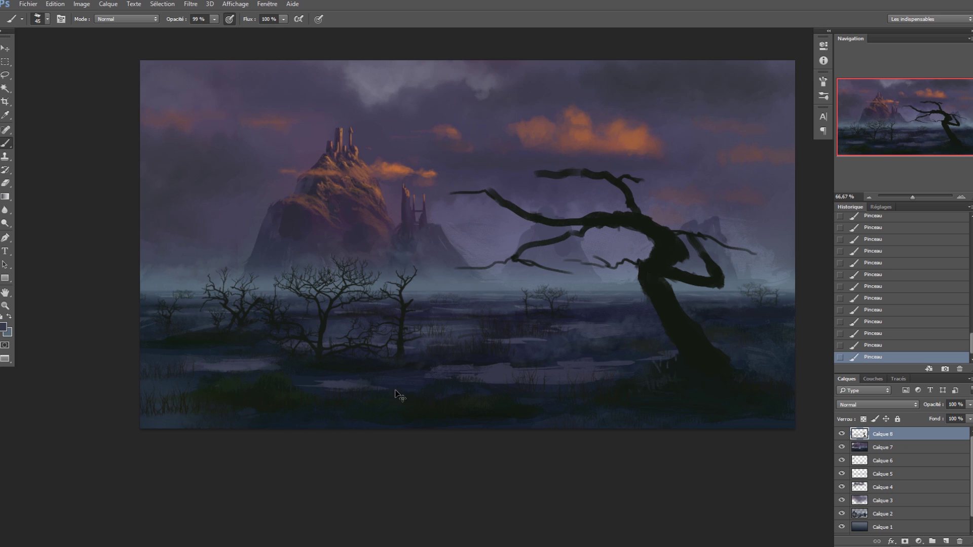
Reduce the Chalk brush to 24 px and refine the pale water patches in the middle of the marsh.
right_click(394, 305)
click(452, 331)
click(331, 340)
drag(361, 206, 366, 146)
ctrl+click(556, 331)
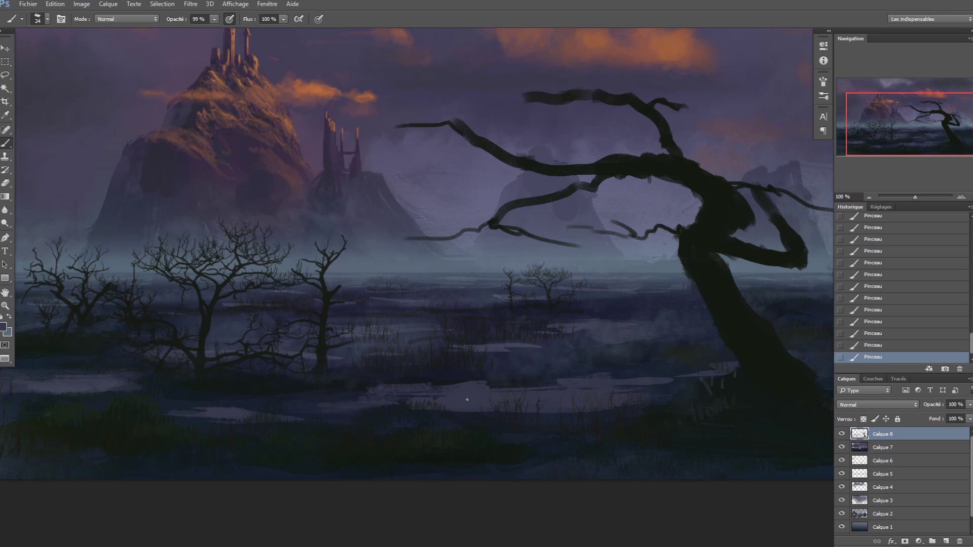
drag(505, 301, 458, 298)
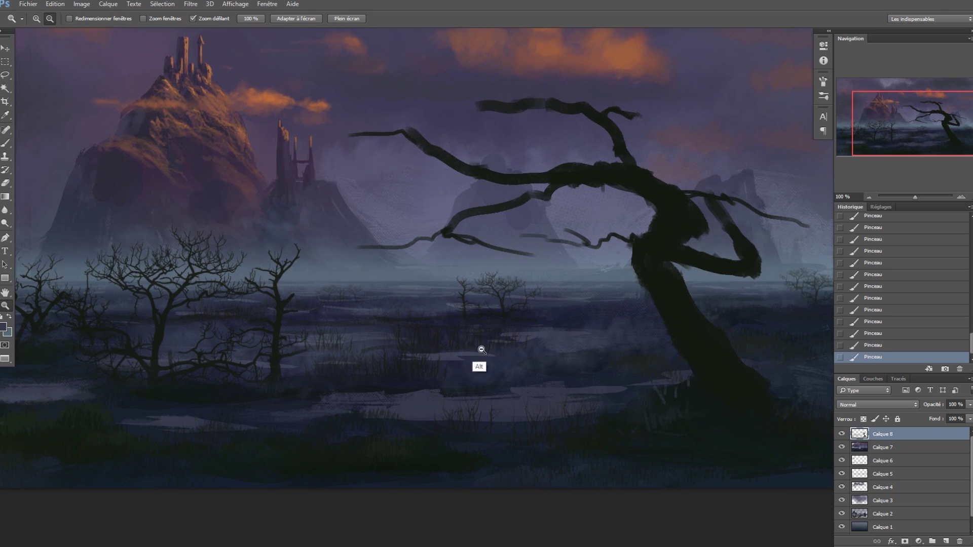
alt+click(480, 343)
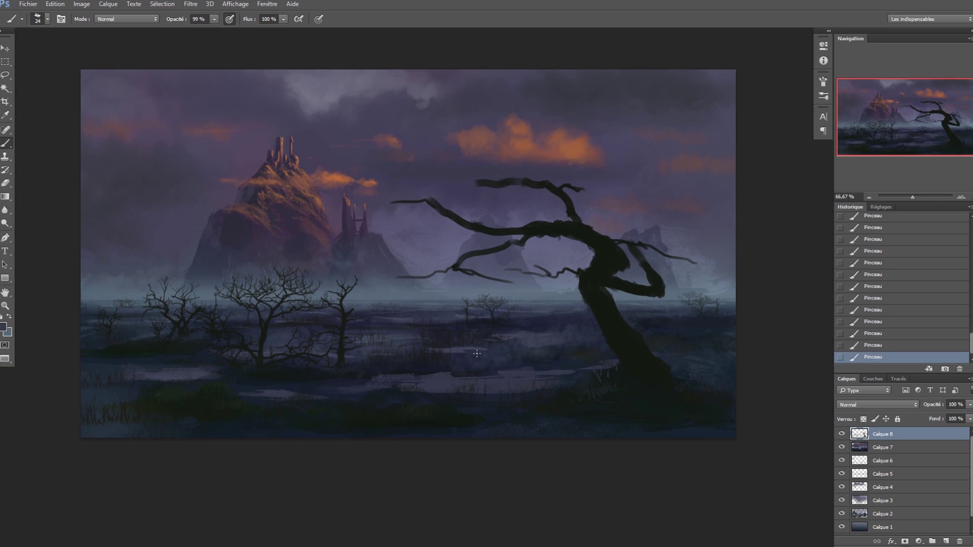
Switch to the Water 2 brush and set the foreground colour to blue-grey #68788a.
right_click(417, 291)
drag(648, 384, 647, 421)
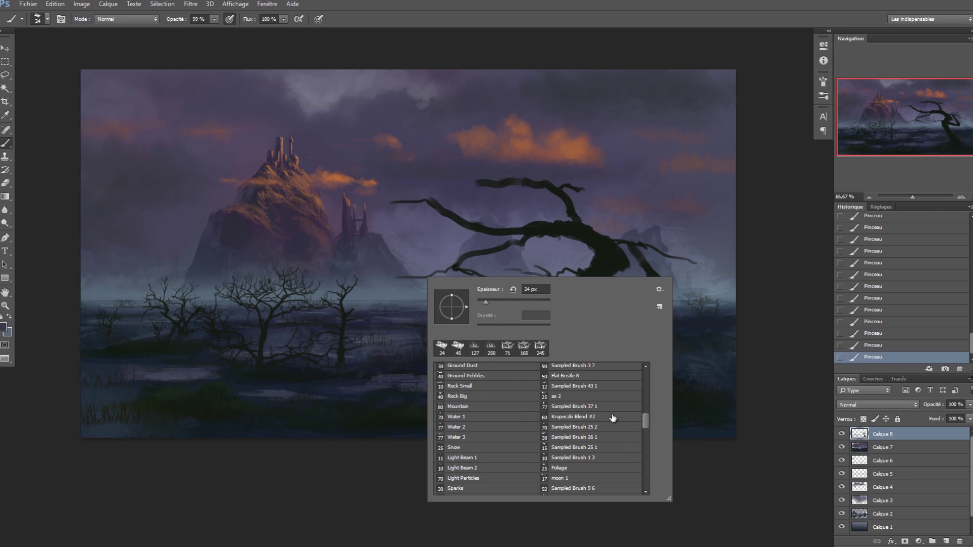
click(476, 418)
click(478, 430)
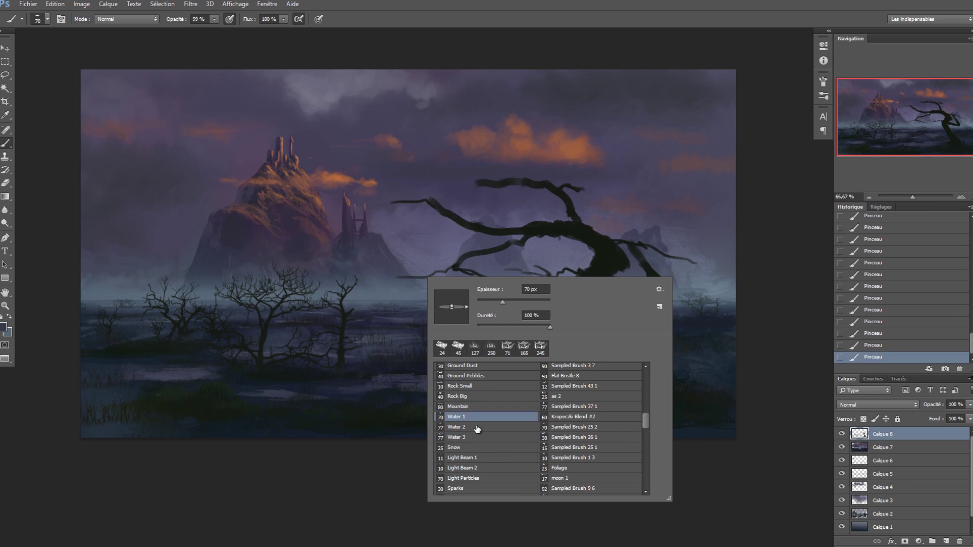
double_click(476, 431)
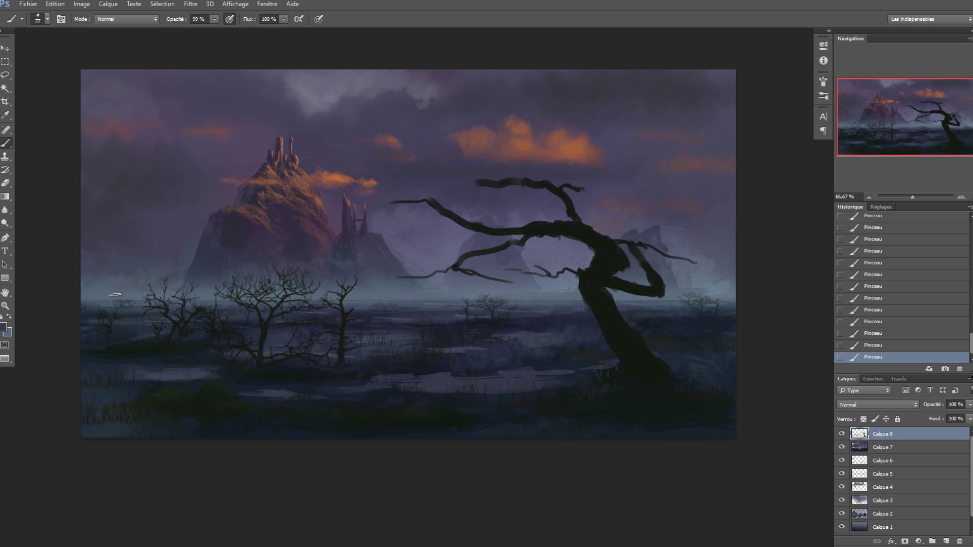
click(4, 326)
drag(587, 311, 589, 309)
click(771, 242)
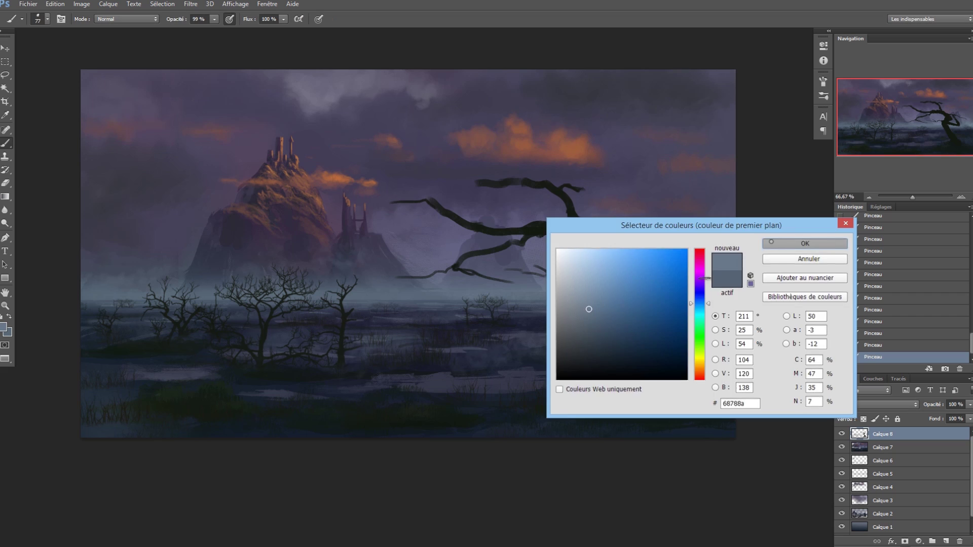
Enlarge the water brush to 211 px and create a new layer above the tree layer.
drag(445, 377, 471, 390)
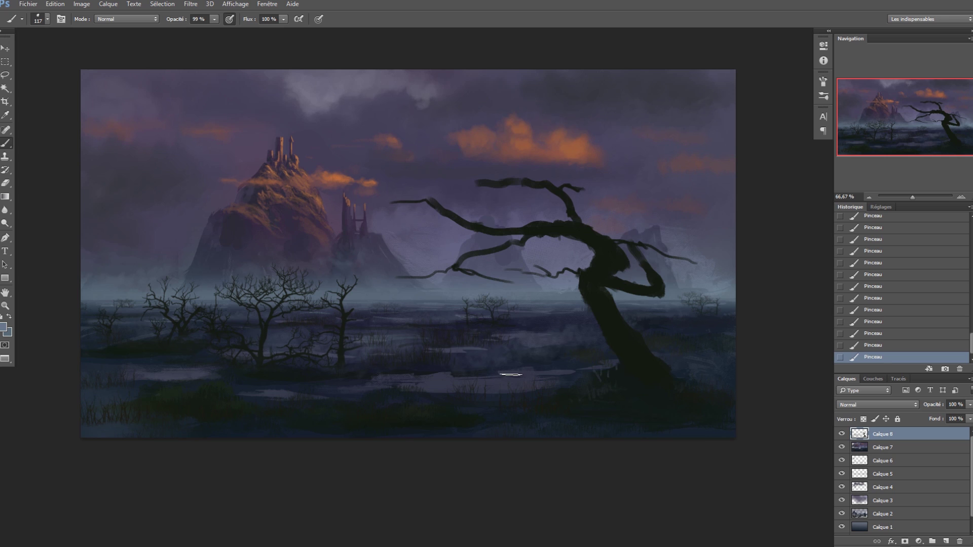
mouse_move(457, 366)
mouse_down()
mouse_move(447, 370)
mouse_move(499, 388)
mouse_move(515, 382)
mouse_up()
key(ctrl+shift+n)
key(Return)
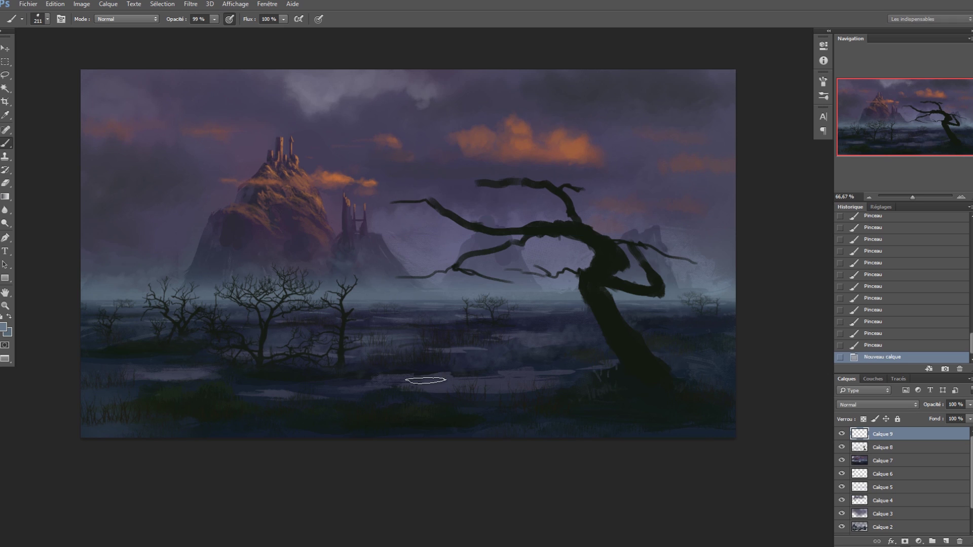
Paint pale blue-grey water streaks across the middle of the marsh and shrink them with Free Transform.
drag(408, 350, 446, 349)
mouse_move(520, 381)
mouse_down()
mouse_move(547, 364)
mouse_move(608, 369)
mouse_up()
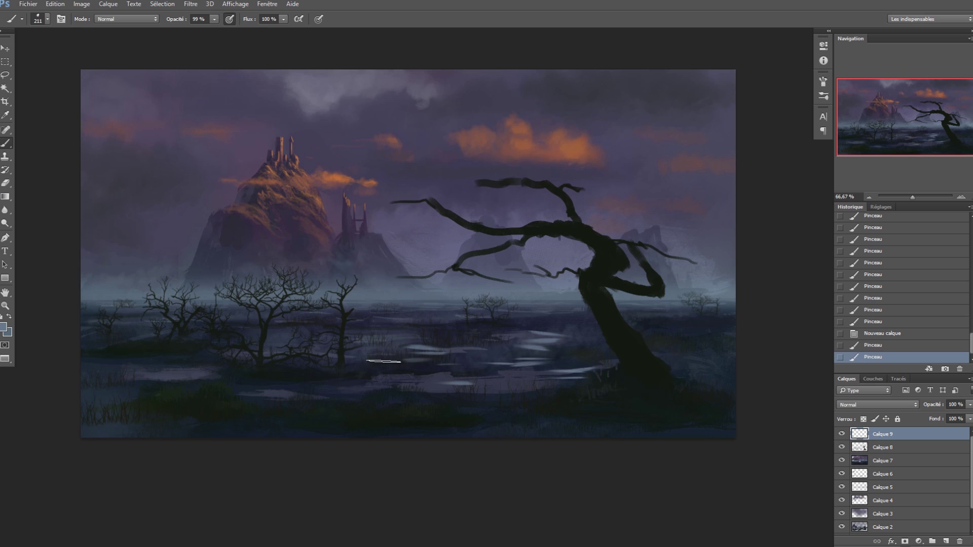
drag(385, 361, 557, 352)
key(ctrl+t)
drag(507, 328, 522, 386)
mouse_move(637, 399)
mouse_down()
mouse_move(516, 381)
mouse_move(533, 397)
mouse_move(459, 402)
mouse_move(521, 384)
mouse_move(430, 374)
mouse_move(493, 386)
mouse_up()
key(Return)
Erase the excess parts of the transformed water streaks to blend them into the marsh.
key(b)
key(e)
key(ctrl+z)
mouse_move(476, 403)
mouse_down()
mouse_move(552, 387)
mouse_move(550, 399)
mouse_up()
key(b)
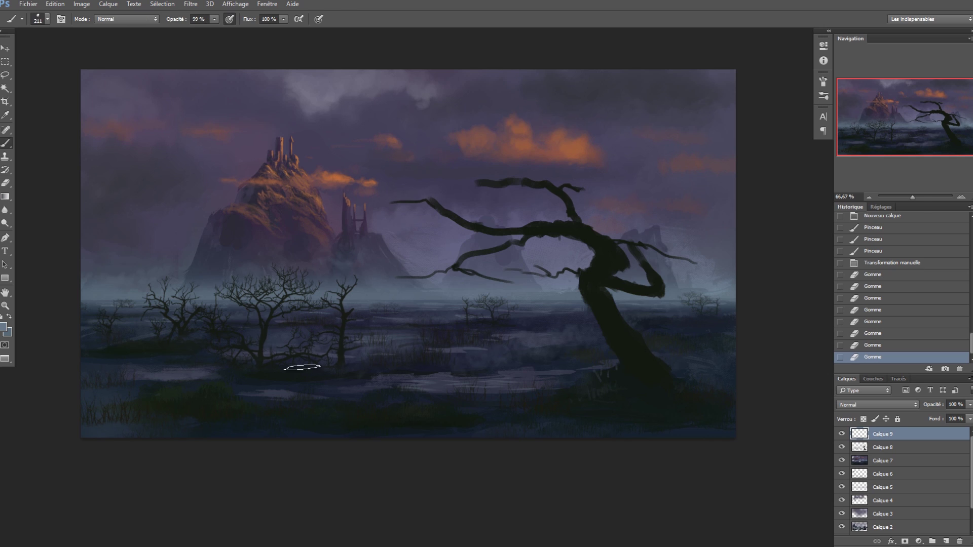
Paint thin water streaks over the lower-left marsh and along the painting's bottom edge, enlarging the water brush to 167 px.
click(312, 396)
click(229, 386)
click(201, 381)
click(244, 381)
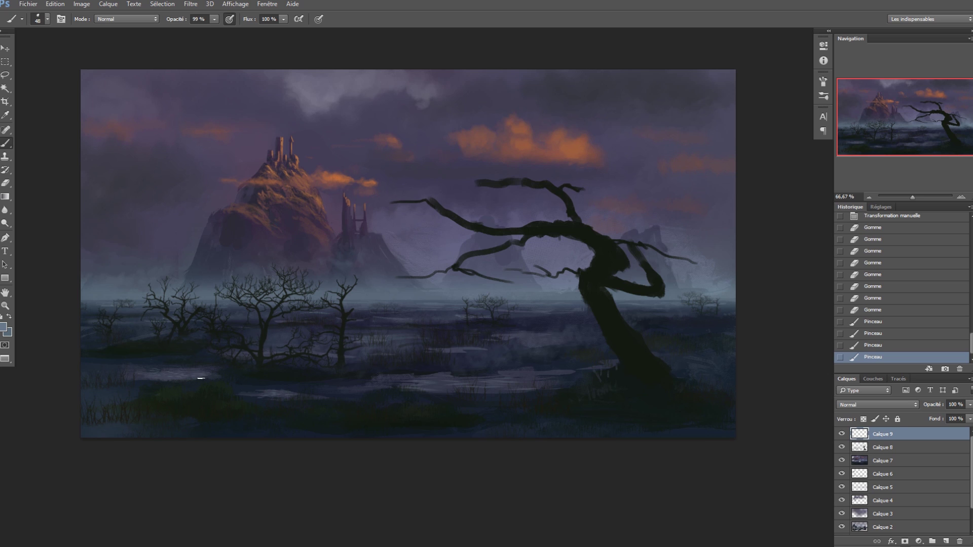
click(165, 375)
drag(123, 407, 176, 392)
drag(92, 424, 100, 435)
key(alt)
mouse_move(88, 440)
mouse_down()
mouse_move(677, 451)
mouse_move(408, 441)
mouse_move(598, 451)
mouse_move(669, 447)
mouse_move(568, 439)
mouse_move(748, 441)
mouse_up()
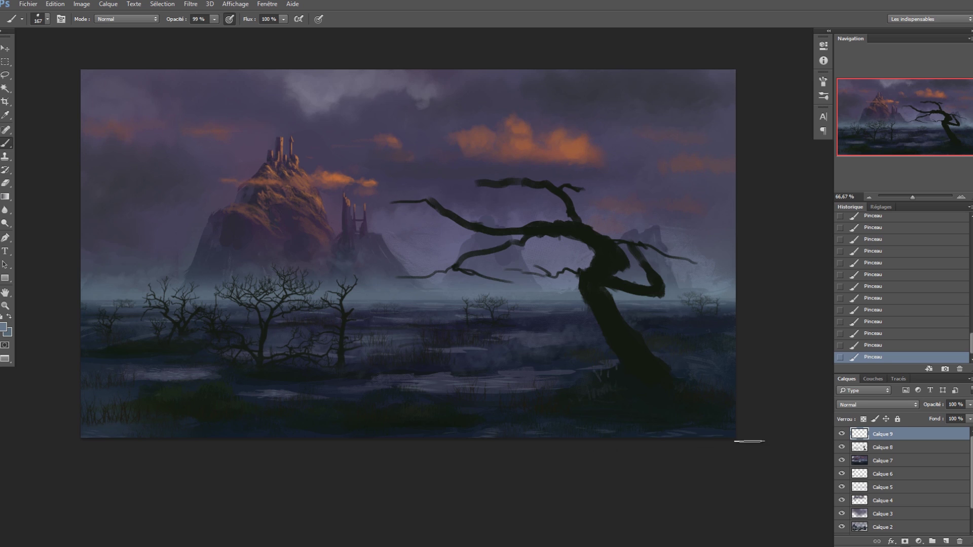
Flip the canvas horizontally to check the composition at a reduced zoom, and flip it back.
key(ctrl)
drag(449, 351, 416, 351)
key(z)
alt+click(448, 285)
alt+click(449, 284)
key(F2)
click(439, 280)
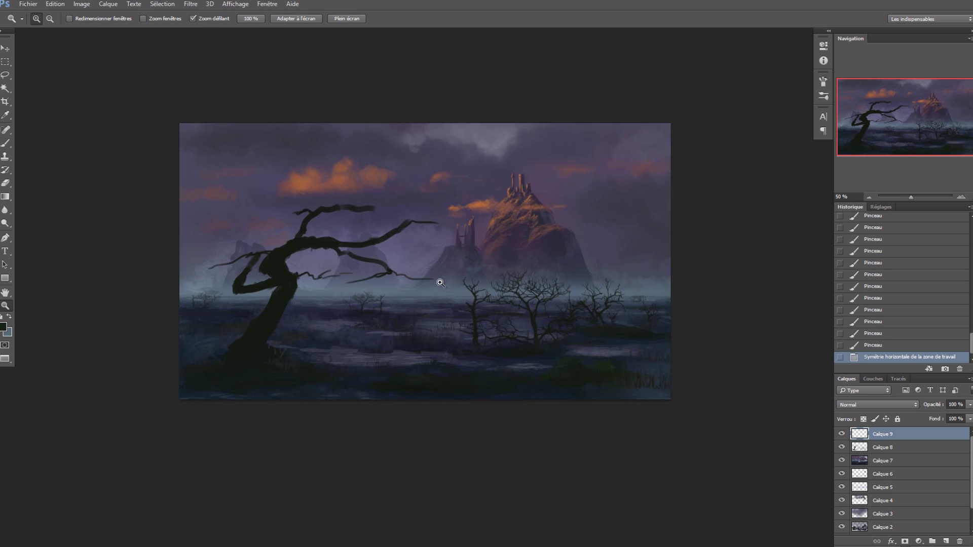
click(451, 285)
key(F2)
Create a new layer, lasso a rock shape at the painting's lower-left edge, paint inside it and deselect.
key(b)
key(l)
key(ctrl+shift+alt+n)
drag(221, 456, 283, 450)
mouse_move(212, 447)
mouse_down()
mouse_move(233, 417)
mouse_move(278, 448)
mouse_up()
key(b)
right_click(510, 354)
click(471, 375)
drag(223, 428, 253, 433)
key(ctrl+d)
Set the foreground colour to near-black and select the Watercolor brush, trying a stroke on the foreground rock.
click(4, 328)
click(605, 374)
click(804, 242)
right_click(463, 305)
drag(681, 434, 681, 404)
click(512, 500)
mouse_move(217, 431)
mouse_down()
mouse_move(226, 424)
mouse_move(208, 433)
mouse_up()
key(ctrl+z)
Resize the brush and paint a dark bare branch rising in the painting's lower-left corner.
drag(165, 435, 179, 434)
right_click(211, 406)
mouse_move(281, 330)
mouse_down()
mouse_move(267, 302)
mouse_move(268, 330)
mouse_up()
drag(88, 381, 129, 438)
right_click(139, 420)
drag(195, 329, 189, 345)
drag(90, 389, 99, 415)
drag(108, 427, 130, 438)
Build up and shape the dark foreground rock near the bottom-left edge, sampling nearby colours and varying the brush size.
drag(241, 425, 255, 436)
drag(253, 428, 268, 437)
drag(175, 433, 192, 437)
alt+click(209, 426)
key(bracketright)
key(bracketright)
key(bracketright)
key(bracketright)
mouse_move(245, 415)
mouse_down()
mouse_move(273, 437)
mouse_move(236, 419)
mouse_up()
alt+click(330, 392)
alt+click(244, 430)
right_click(273, 429)
drag(365, 331, 359, 332)
click(236, 426)
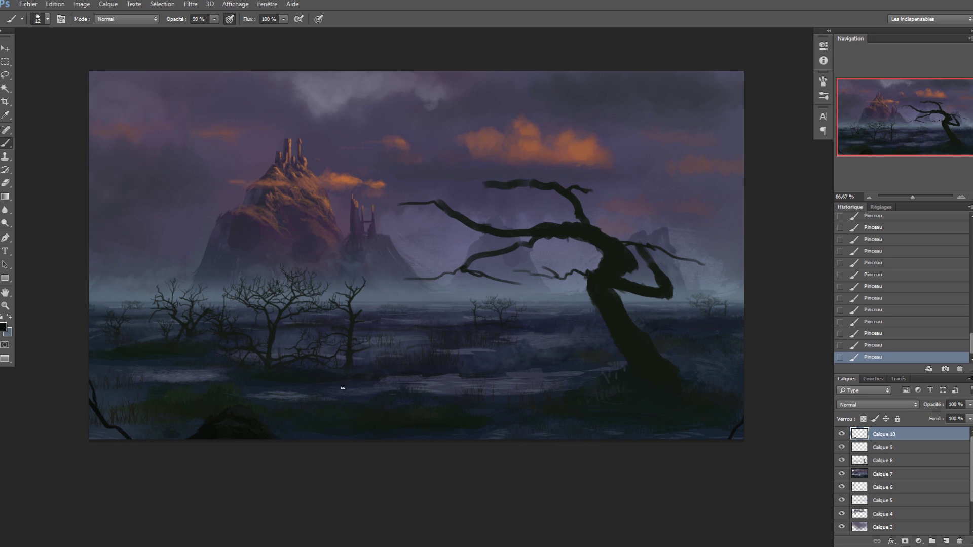
Apply a Gaussian blur with a 2.0-pixel radius to the foreground rock and branch layer.
click(190, 4)
mouse_move(246, 136)
click(355, 184)
key(Down)
key(Down)
key(Down)
key(Down)
key(Down)
key(Down)
key(Down)
key(Down)
key(Down)
key(Down)
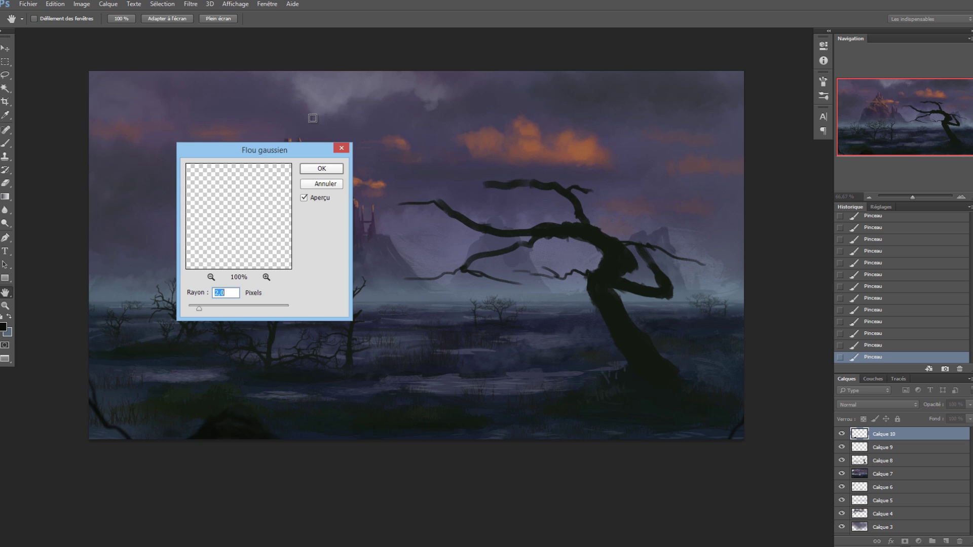
key(Return)
drag(567, 234, 550, 248)
right_click(602, 225)
click(654, 250)
click(576, 220)
right_click(616, 178)
click(683, 205)
mouse_move(636, 146)
mouse_down()
mouse_move(528, 121)
mouse_move(411, 128)
mouse_move(458, 193)
mouse_move(352, 207)
mouse_up()
key(ctrl+z)
mouse_move(334, 96)
mouse_down()
mouse_move(347, 127)
mouse_move(403, 92)
mouse_move(443, 104)
mouse_move(537, 76)
mouse_up()
key(ctrl+z)
scroll(577, 247, up, 1)
mouse_move(567, 242)
mouse_down()
mouse_move(543, 239)
mouse_move(560, 261)
mouse_move(527, 261)
mouse_move(508, 277)
mouse_up()
key(ctrl+z)
Paint short dark strands of moss hanging beneath the large tree's branches.
right_click(579, 223)
click(626, 255)
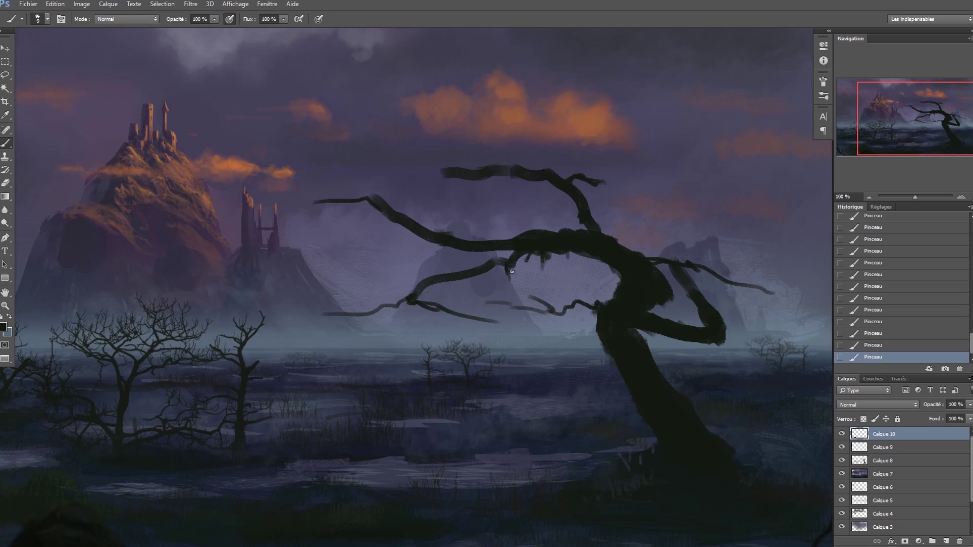
mouse_move(412, 293)
mouse_down()
mouse_move(450, 294)
mouse_move(411, 320)
mouse_up()
drag(667, 292, 668, 314)
drag(582, 254, 582, 274)
drag(600, 327, 599, 362)
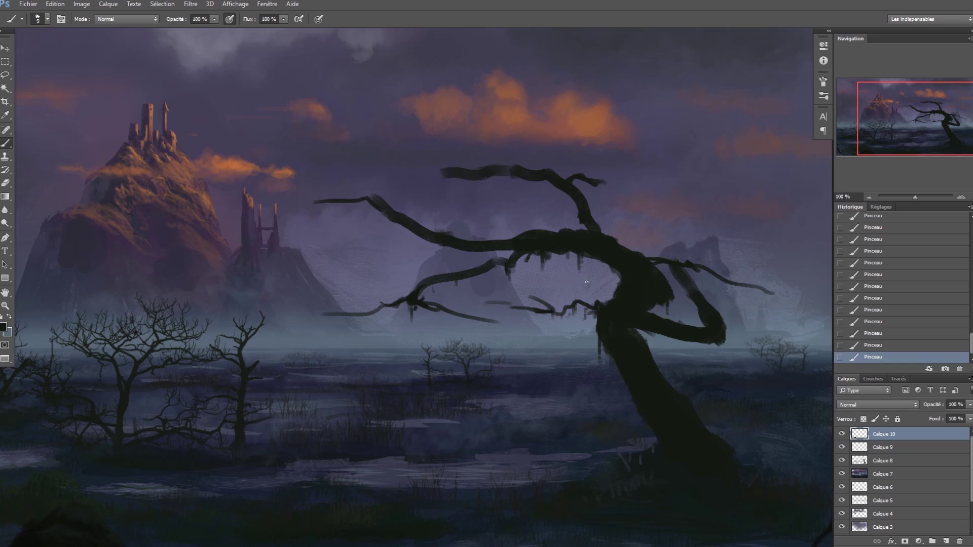
Reduce the brush to 4 px and paint thin moss strands hanging from the large tree's arch and outer branches.
right_click(584, 253)
drag(652, 282, 655, 276)
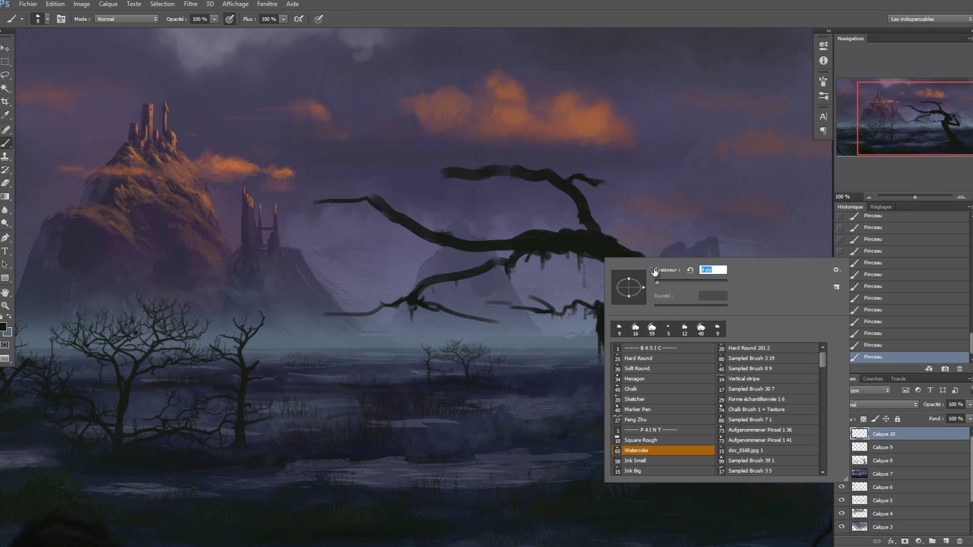
text(4)
key(Return)
drag(541, 257, 541, 299)
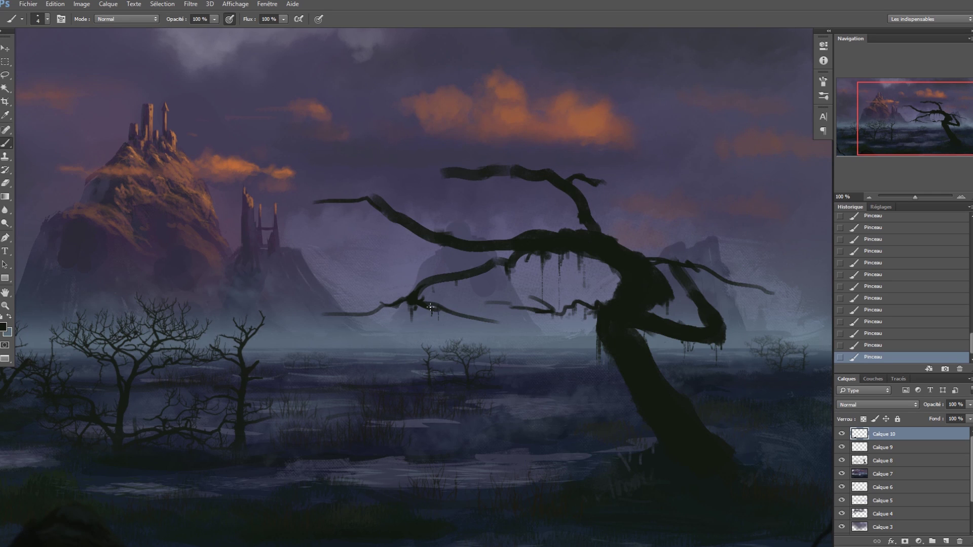
drag(390, 219, 391, 232)
right_click(427, 233)
click(478, 258)
drag(412, 233, 413, 249)
Sample sky and bark colours and refine the edges of the large tree's upper branches with the 11 px brush.
alt+click(407, 248)
alt+click(474, 261)
alt+click(474, 261)
ctrl+click(489, 253)
ctrl+click(547, 236)
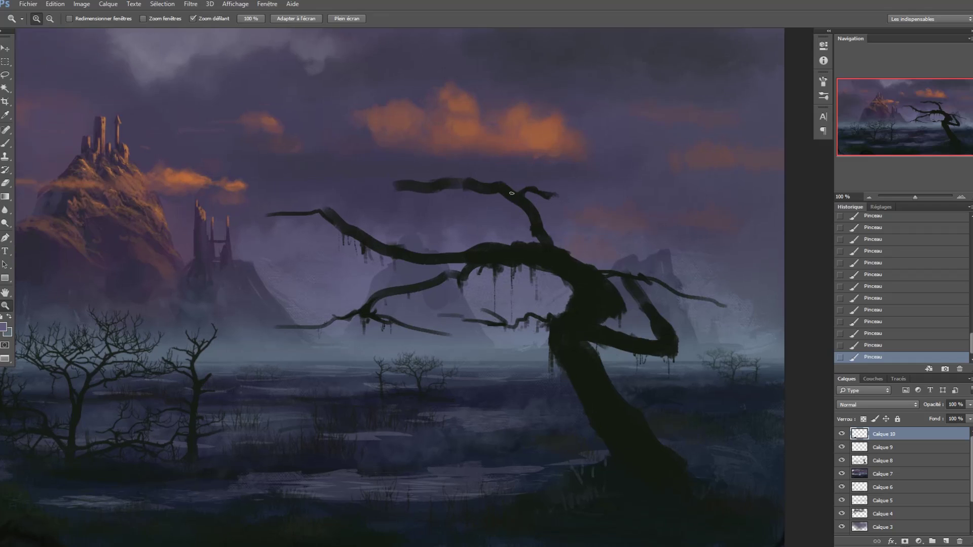
alt+click(511, 192)
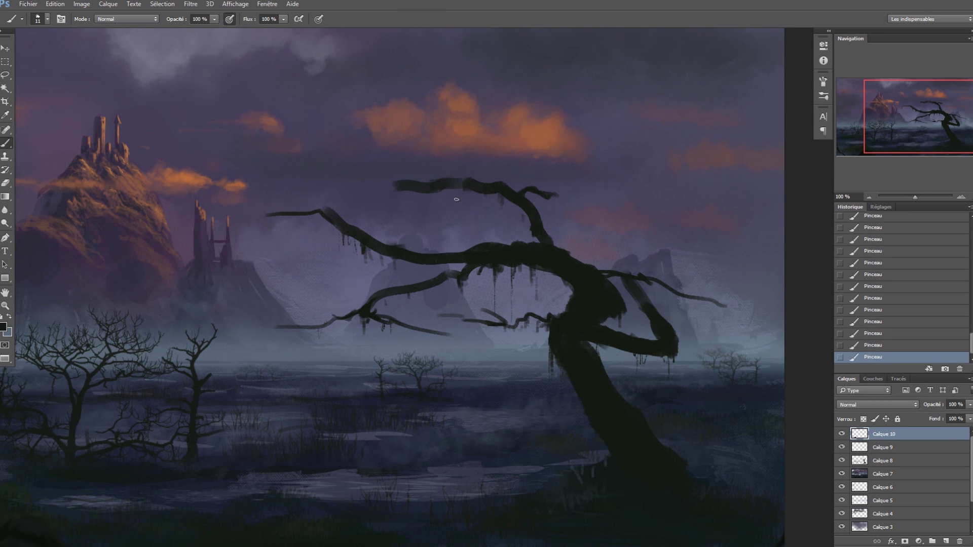
alt+click(411, 178)
alt+click(331, 208)
drag(327, 211, 350, 223)
key(ctrl+minus)
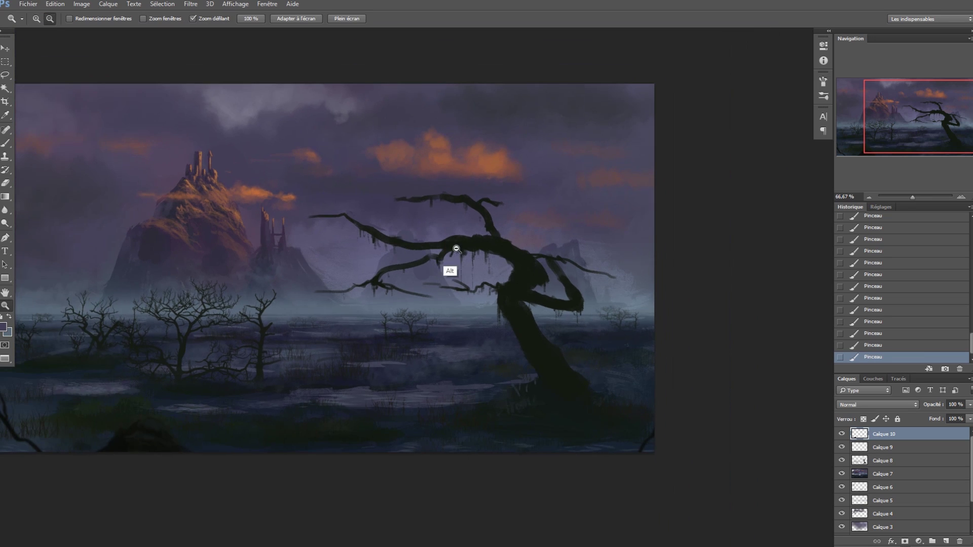
drag(523, 190, 564, 189)
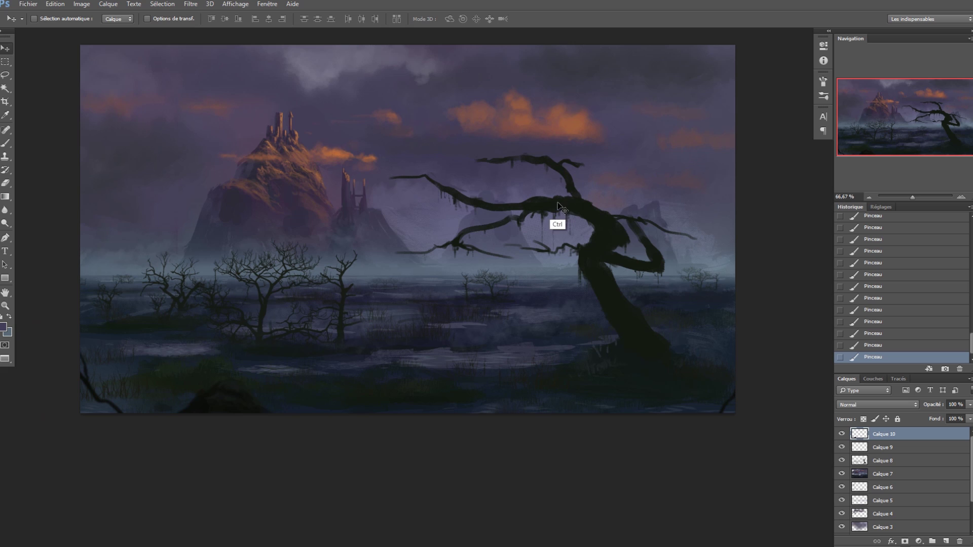
Create a new layer above the moss and foreground rock layer.
key(ctrl+shift+s)
key(Escape)
key(ctrl+shift+n)
key(Return)
Select the Foliage 2 brush, sample the large tree's dark colour and reduce the brush to 109 px.
key(b)
right_click(529, 195)
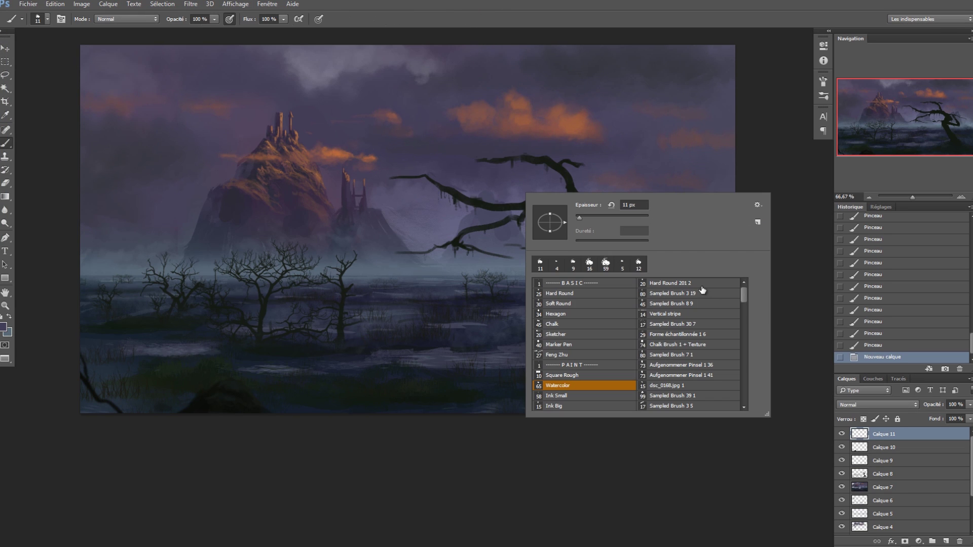
drag(743, 293, 746, 356)
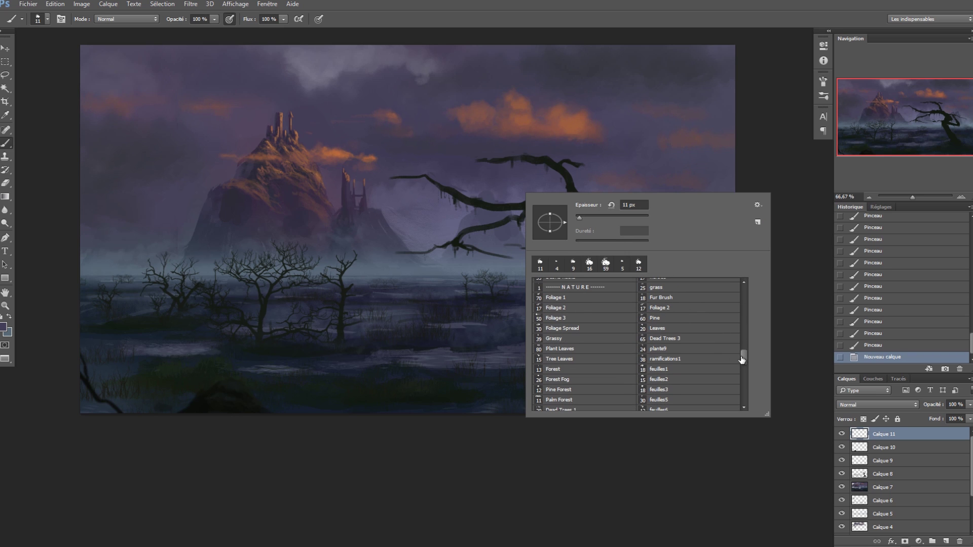
click(595, 298)
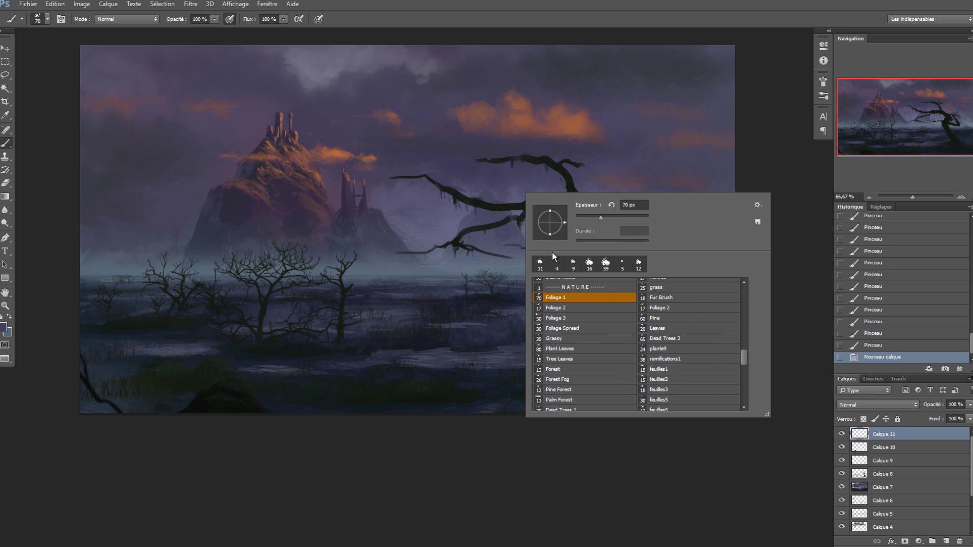
click(571, 307)
alt+right_click(498, 230)
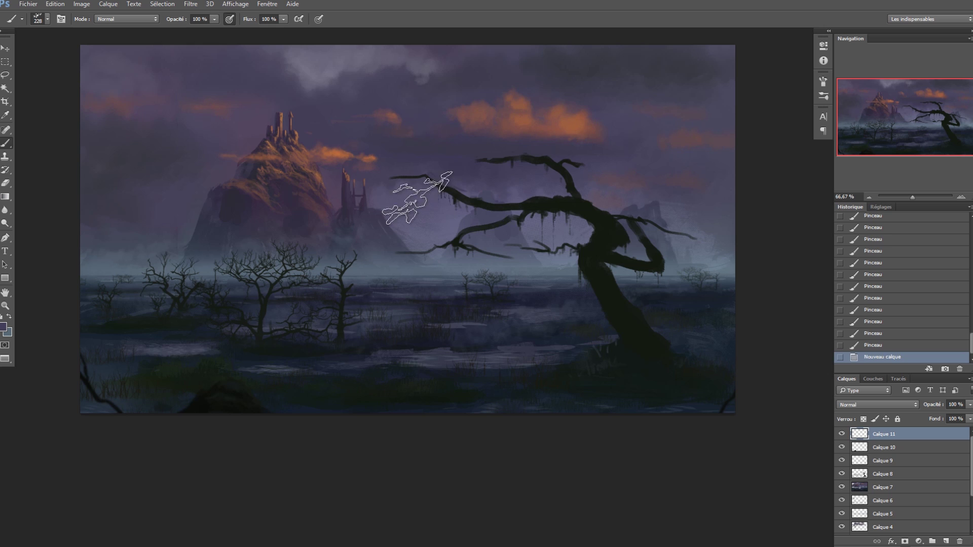
alt+click(545, 202)
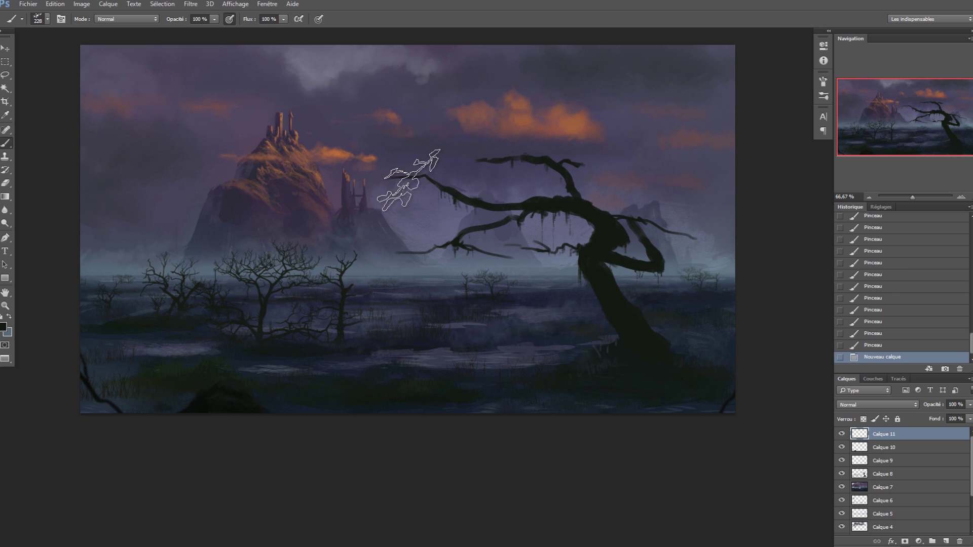
alt+right_click(514, 178)
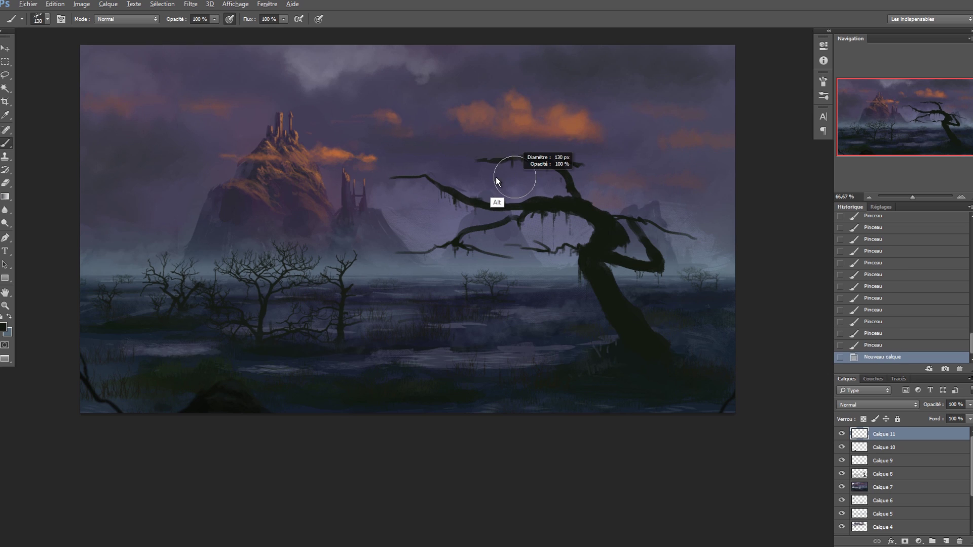
Try painting leaf clusters on the ends of the large tree's branches.
mouse_move(411, 164)
mouse_down()
mouse_move(439, 238)
mouse_move(390, 276)
mouse_up()
drag(527, 177, 486, 149)
drag(580, 225, 557, 263)
drag(608, 230, 653, 208)
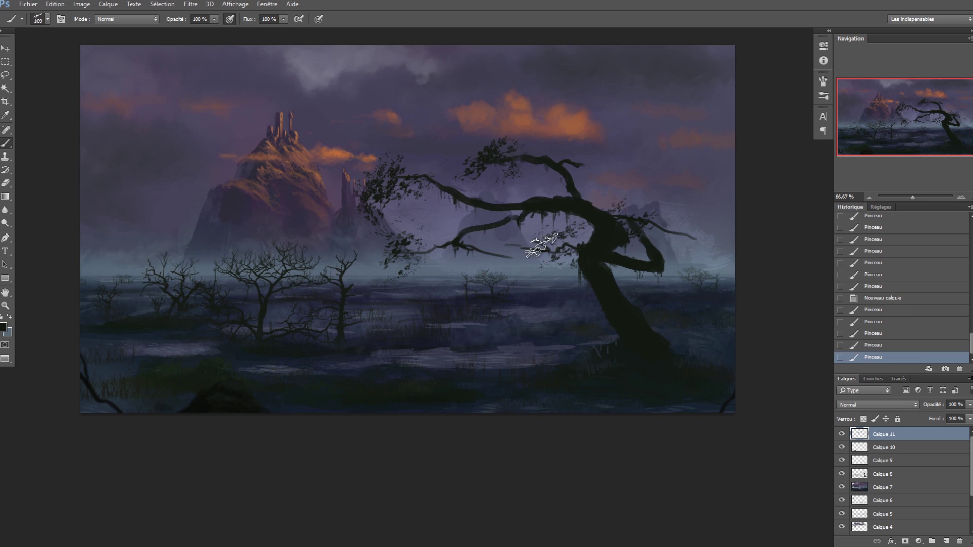
drag(471, 231, 408, 274)
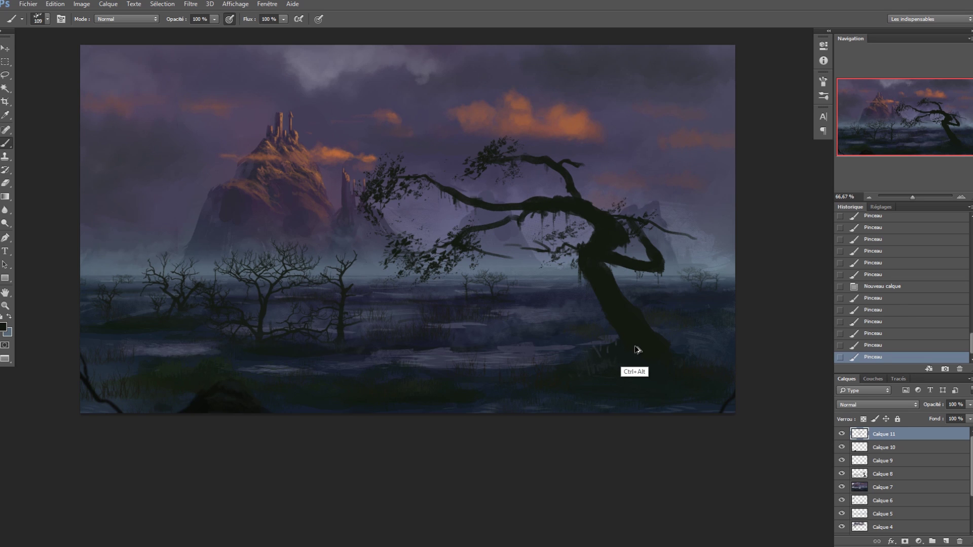
Undo all the leaf strokes on the large tree.
key(ctrl+alt+z)
key(ctrl+alt+z)
key(ctrl+alt+z)
key(ctrl+alt+z)
key(ctrl+alt+z)
key(ctrl+alt+z)
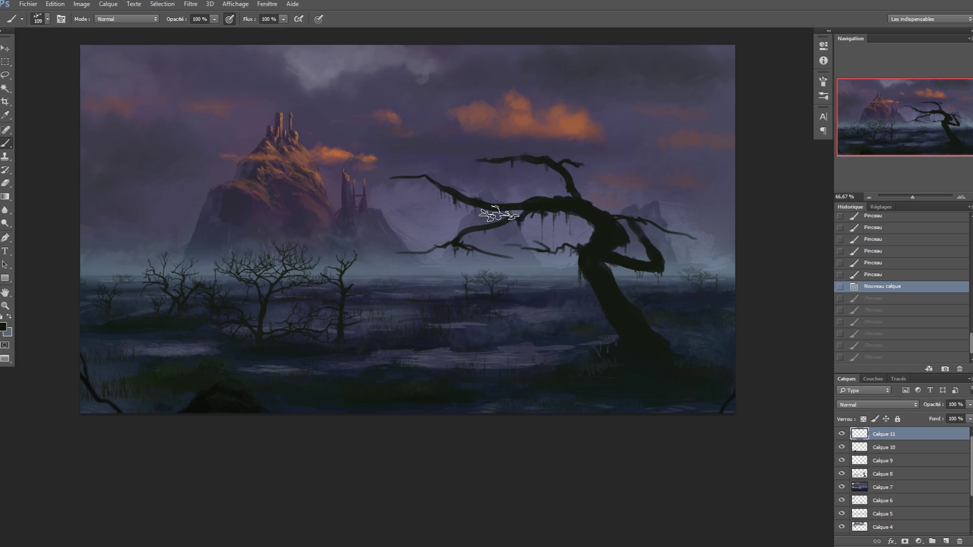
Select the Foliage 3 brush and try dark foliage clumps over the middle of the marsh.
right_click(499, 215)
click(540, 341)
mouse_move(428, 290)
mouse_down()
mouse_move(530, 291)
mouse_move(433, 292)
mouse_move(378, 279)
mouse_up()
key(ctrl+alt+z)
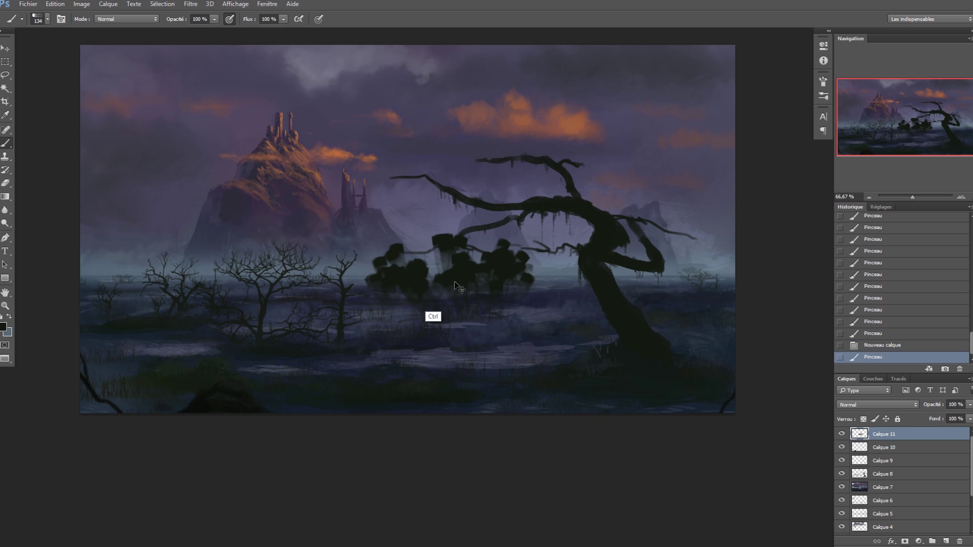
key(ctrl+alt+z)
drag(487, 277, 479, 280)
key(ctrl+z)
Reduce the foliage brush to 22 px and paint sparse leaves on the crowns of the smaller dead trees at left.
drag(345, 267, 336, 261)
right_click(355, 229)
text(22)
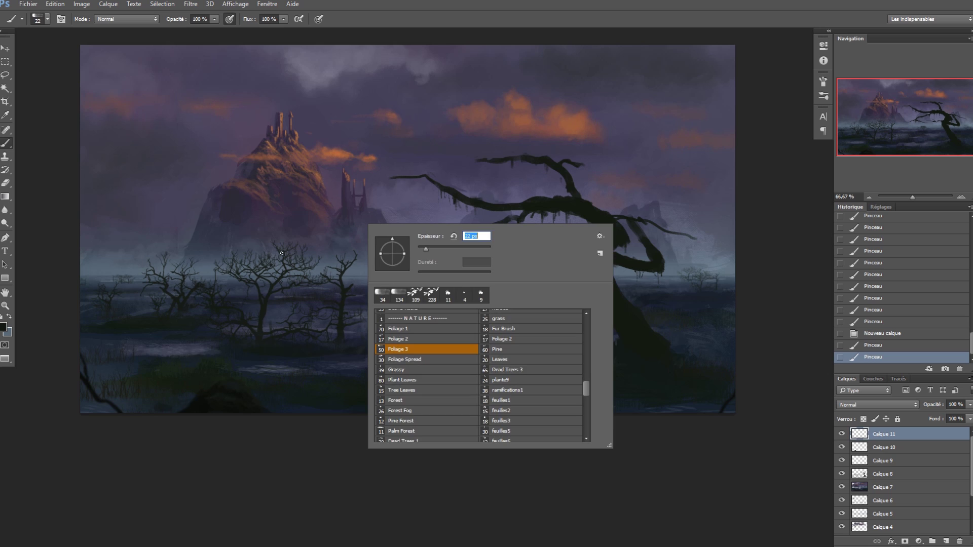
key(Return)
drag(277, 251, 239, 274)
mouse_move(259, 255)
mouse_down()
mouse_move(303, 269)
mouse_move(313, 283)
mouse_move(317, 264)
mouse_move(293, 264)
mouse_up()
drag(190, 266, 154, 270)
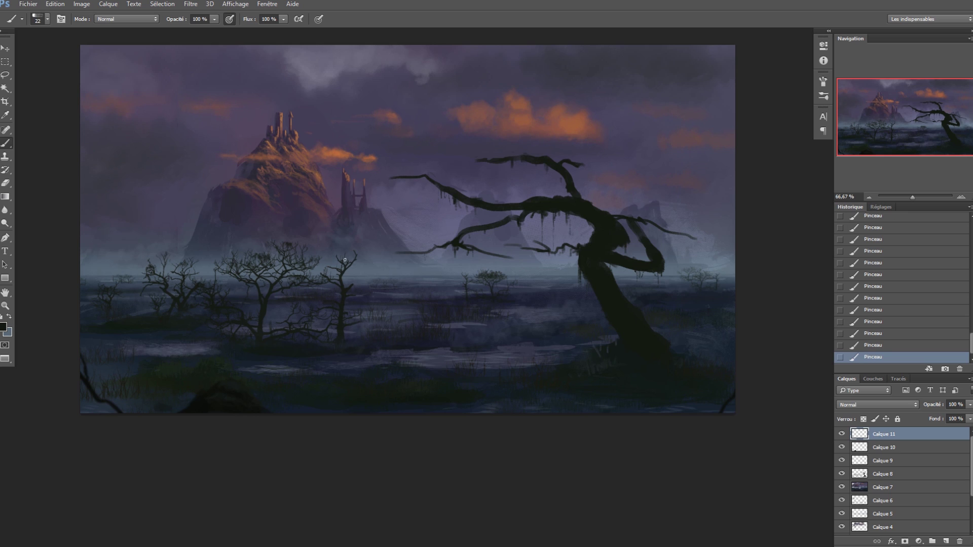
Select the Foliage Spread brush at 30 px, try a swirling trail of flecks across the sky and undo it.
right_click(476, 278)
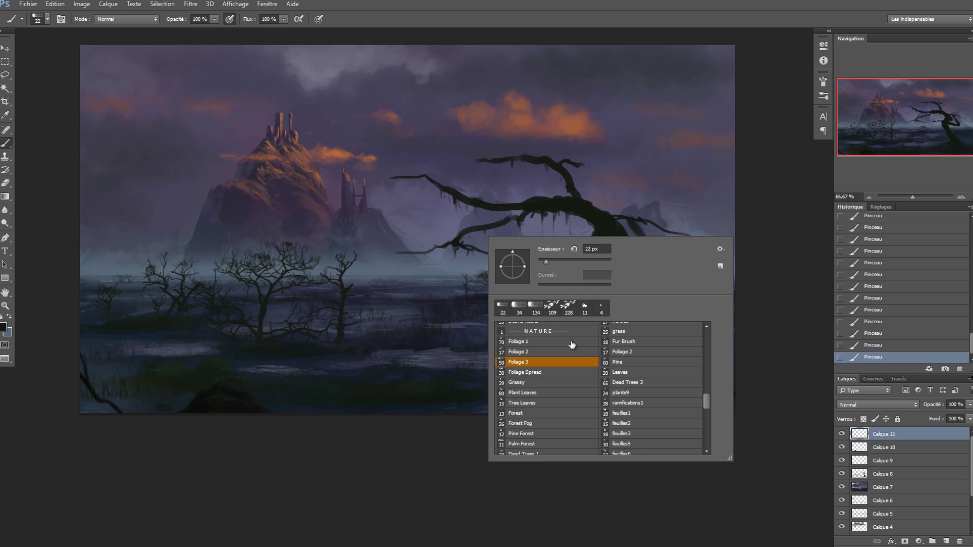
click(297, 320)
right_click(477, 280)
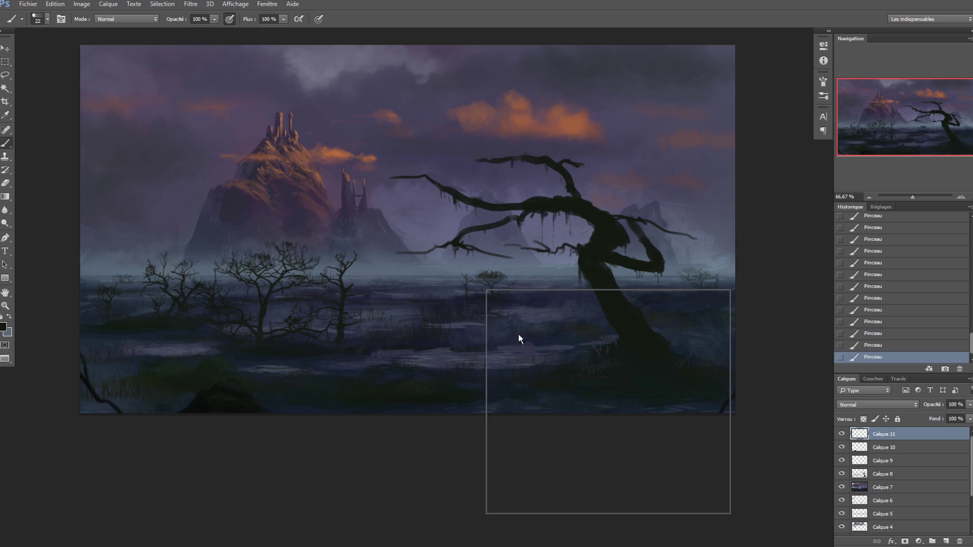
click(536, 426)
key(Return)
mouse_move(441, 238)
mouse_down()
mouse_move(413, 263)
mouse_move(452, 163)
mouse_move(563, 142)
mouse_move(325, 122)
mouse_move(432, 133)
mouse_up()
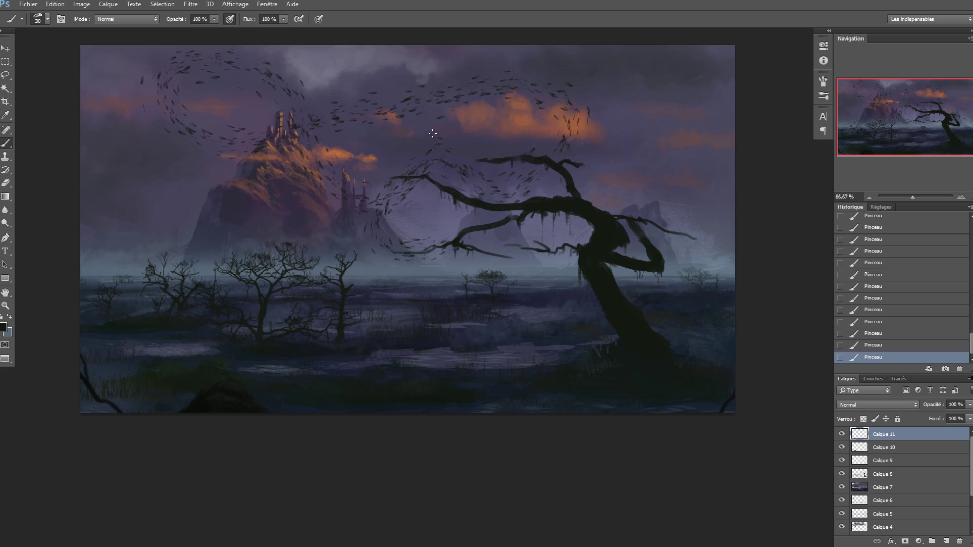
key(ctrl+z)
Sample a dark colour, paint a few bird-like flecks in the sky beside the castle mountain and erase the excess.
alt+click(443, 202)
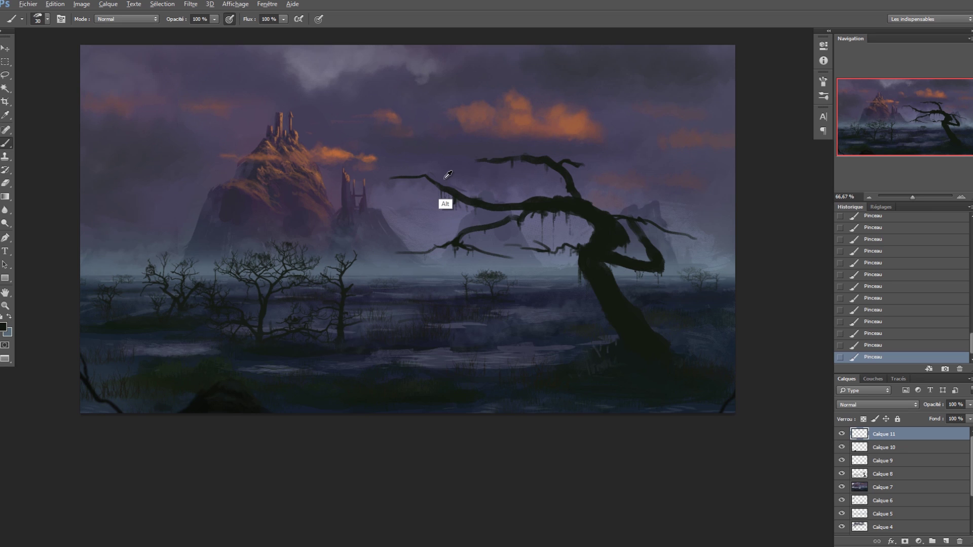
alt+click(546, 203)
drag(123, 189, 58, 204)
key(e)
mouse_move(137, 185)
mouse_down()
mouse_move(160, 209)
mouse_move(261, 212)
mouse_up()
Paint a few bird-like flecks in the sky near the canvas's right edge and thin them with the eraser.
key(b)
drag(712, 146, 742, 141)
key(e)
drag(710, 189, 706, 197)
drag(737, 152, 725, 184)
Select the Foliage 1 brush at 70 px and stamp a small leaf cluster on the large tree's top branch.
key(b)
right_click(585, 204)
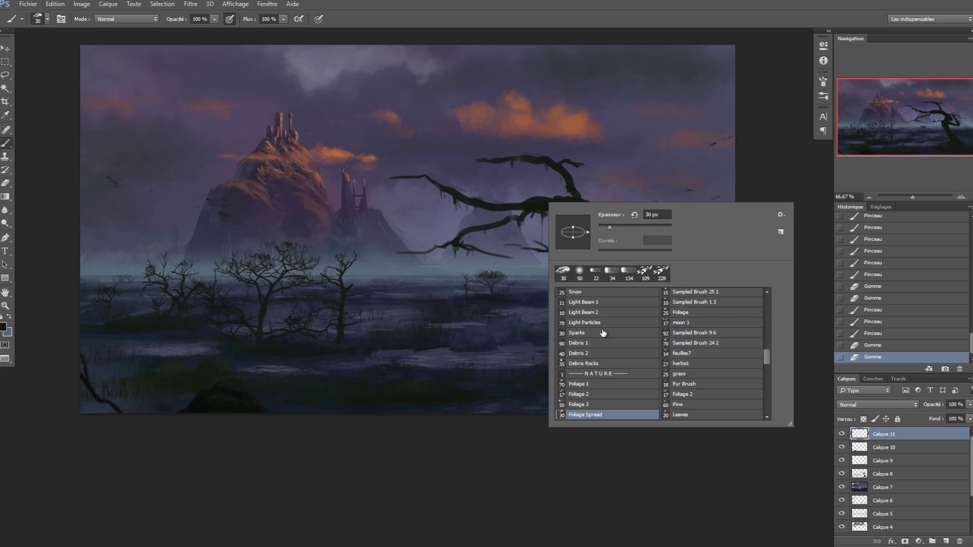
click(592, 383)
click(581, 382)
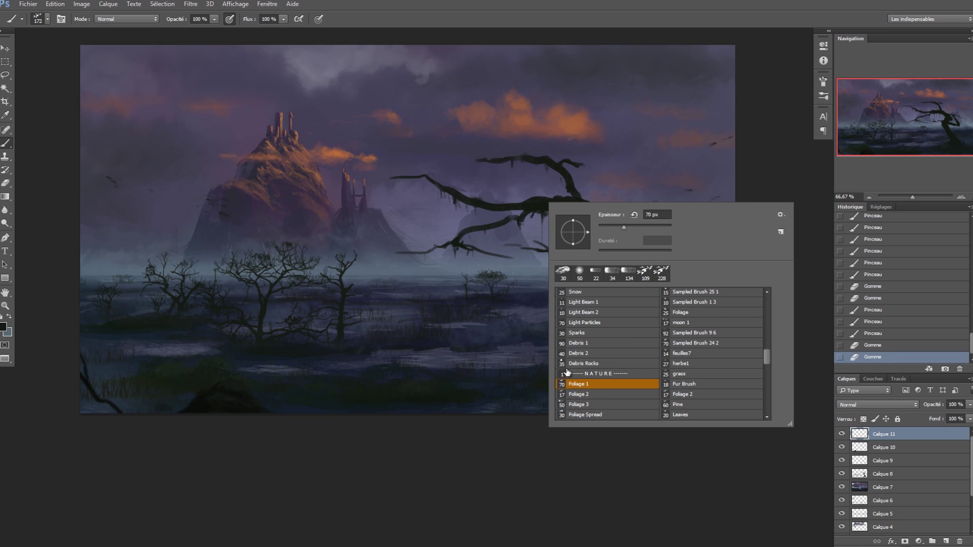
click(434, 189)
click(499, 151)
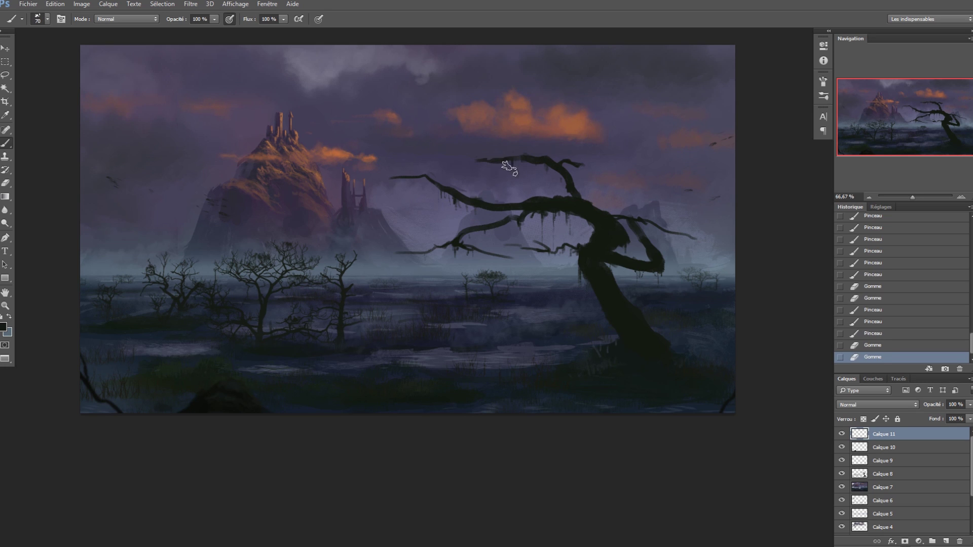
Stamp dark leaf clusters on the tips of the large tree's left-reaching branches.
right_click(499, 164)
click(406, 177)
click(378, 178)
key(ctrl+z)
click(382, 178)
click(425, 249)
Stamp leaf clusters on the large tree's right-hand branches and on the right end of its top branch.
click(639, 215)
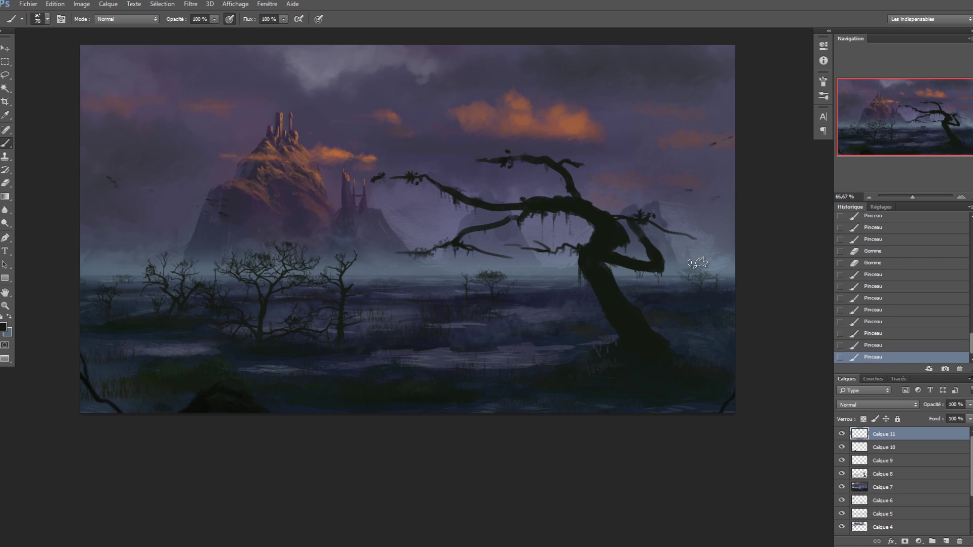
click(583, 160)
click(603, 181)
click(705, 256)
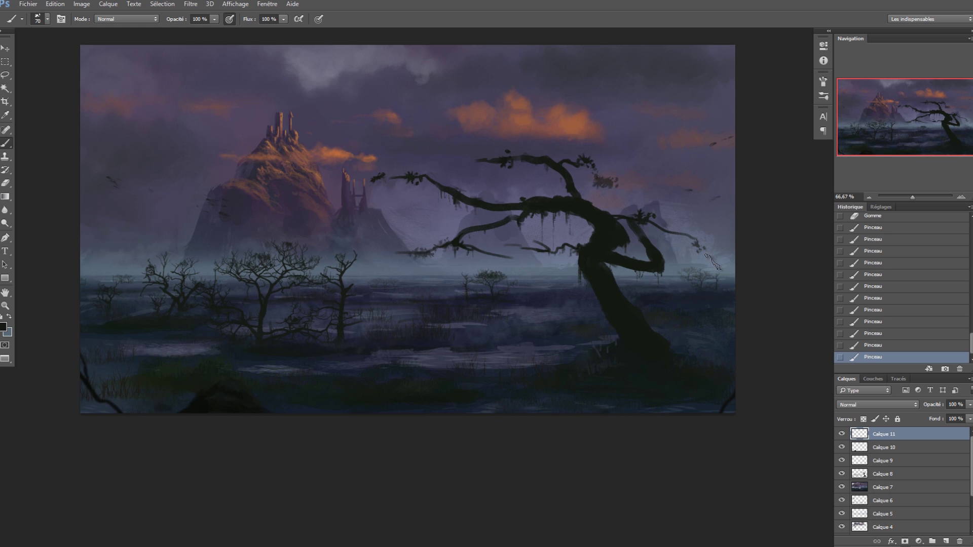
Build up leaf clusters along the tip of the large tree's lowest left branch.
click(393, 259)
click(365, 264)
click(373, 266)
click(382, 256)
right_click(436, 241)
drag(512, 270, 508, 270)
click(394, 258)
click(383, 259)
click(421, 255)
Add hanging leaves below the large tree's upper-left branch and beneath the tip of its top branch.
click(462, 202)
click(424, 172)
click(424, 189)
click(406, 199)
click(394, 190)
click(481, 174)
Switch to a 172 px leaf brush and paint a dense leaf cluster on the top branch's left tip, undoing misplaced stamps.
right_click(540, 197)
click(579, 365)
click(482, 175)
click(494, 175)
key(ctrl+z)
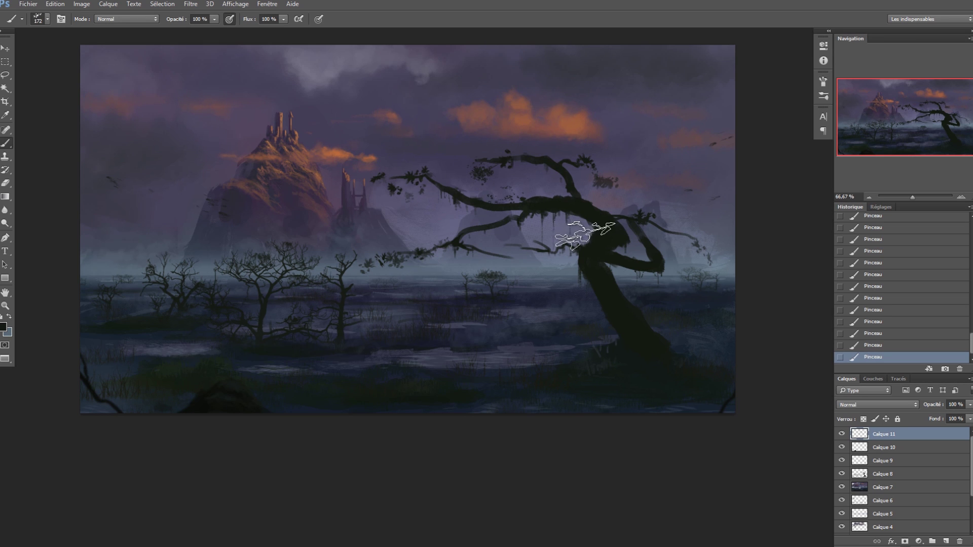
click(484, 171)
key(ctrl+z)
click(490, 170)
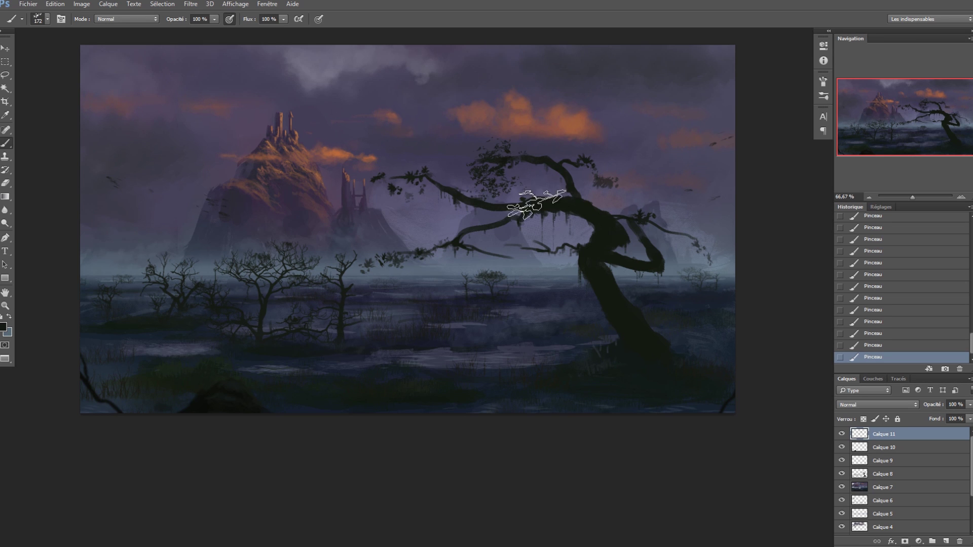
Paint leaves on the short inner branch by the trunk and, with the brush at 93 px, on the top branch's right end.
click(560, 257)
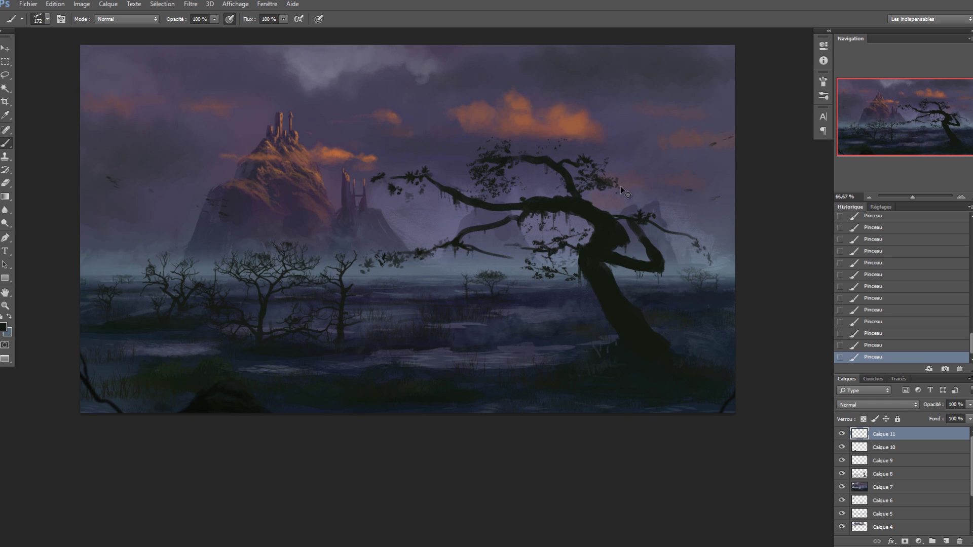
alt+drag(633, 186, 607, 183)
click(600, 174)
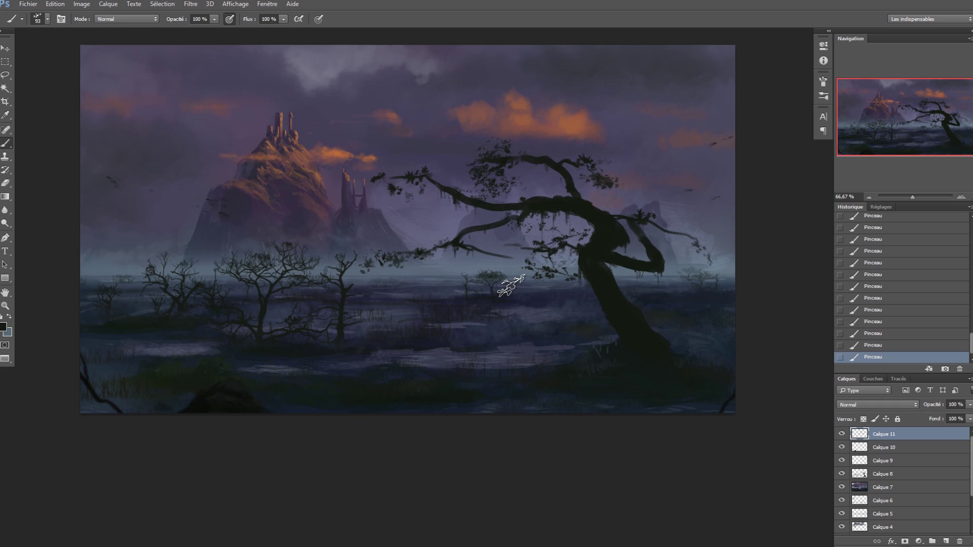
Erase the stray leaves at the far end of the large tree's lowest left branch.
key(e)
drag(373, 275, 367, 264)
click(376, 276)
click(382, 275)
Try trimming the leaves on the upper-left branch with a 5 px Hard Round eraser and undo it.
right_click(548, 177)
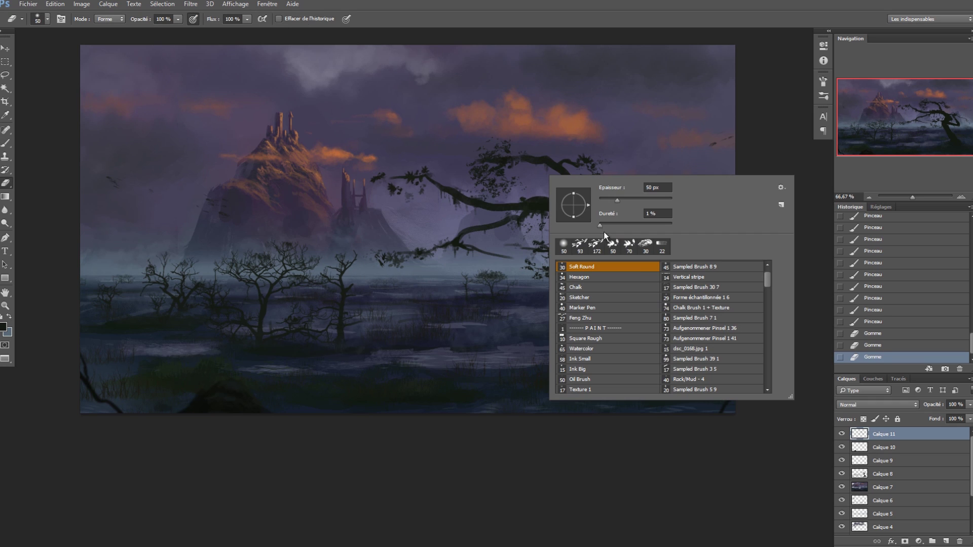
scroll(768, 281, up, 2)
click(599, 276)
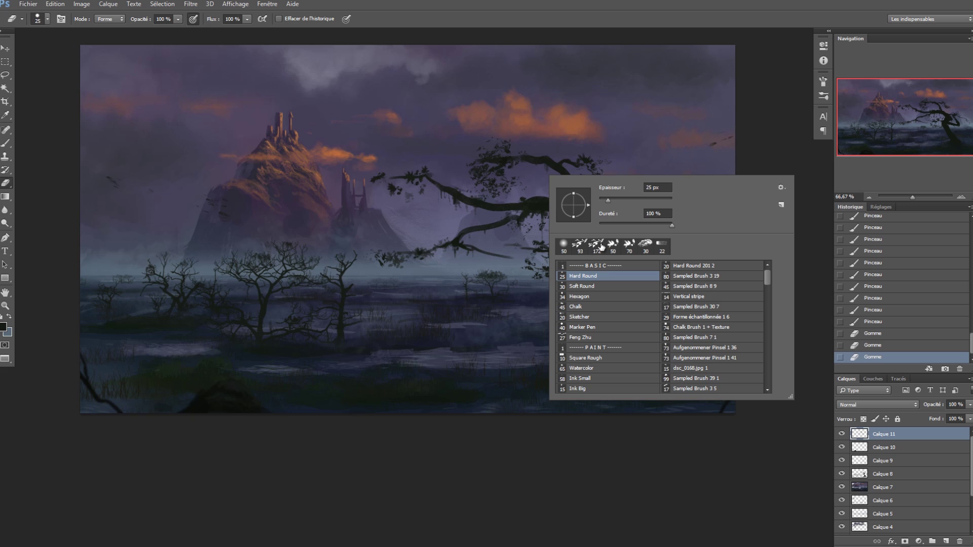
click(600, 199)
click(405, 185)
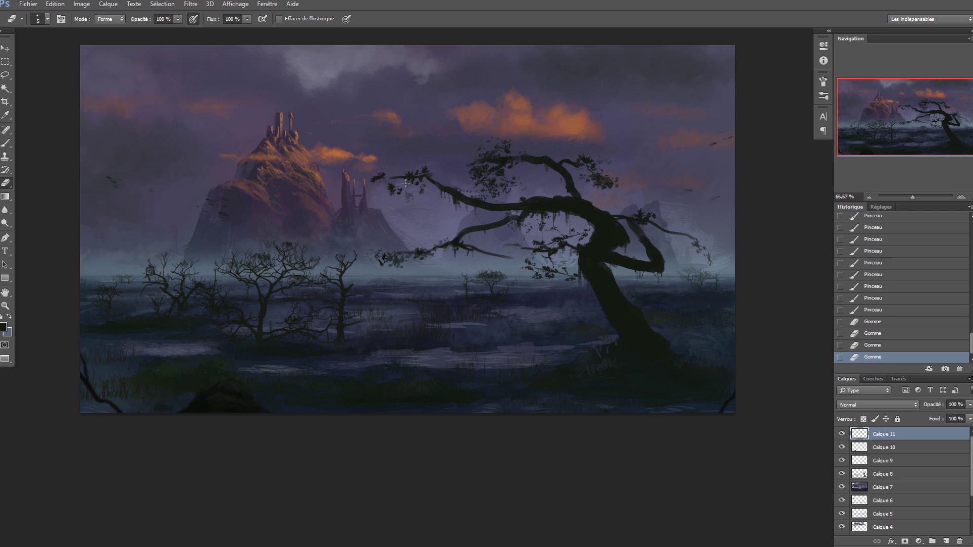
alt+click(416, 181)
key(ctrl+z)
Set the brush to Hard Round at 4 px and draw thin twigs joining the leaf clusters to the upper-left branch.
key(b)
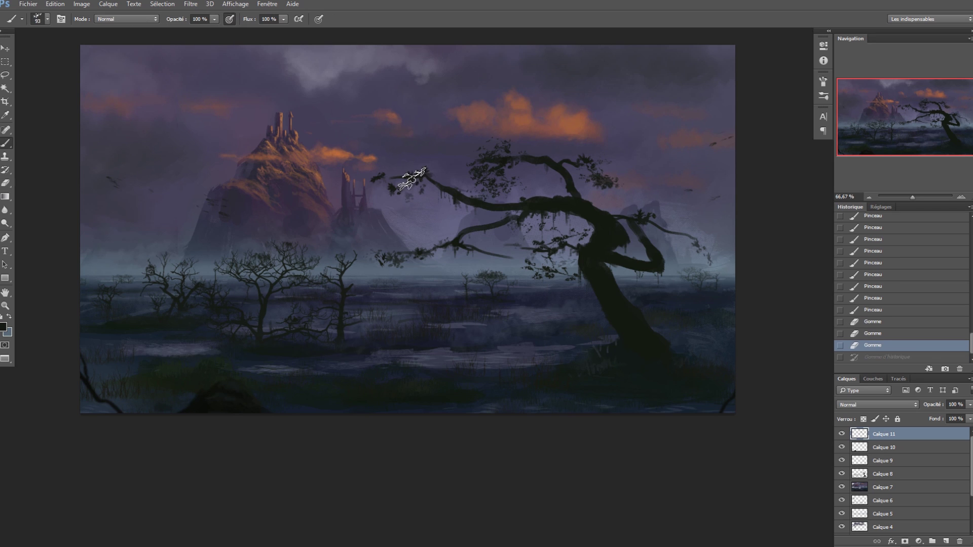
right_click(435, 185)
drag(634, 324, 634, 266)
click(470, 273)
drag(463, 196, 470, 196)
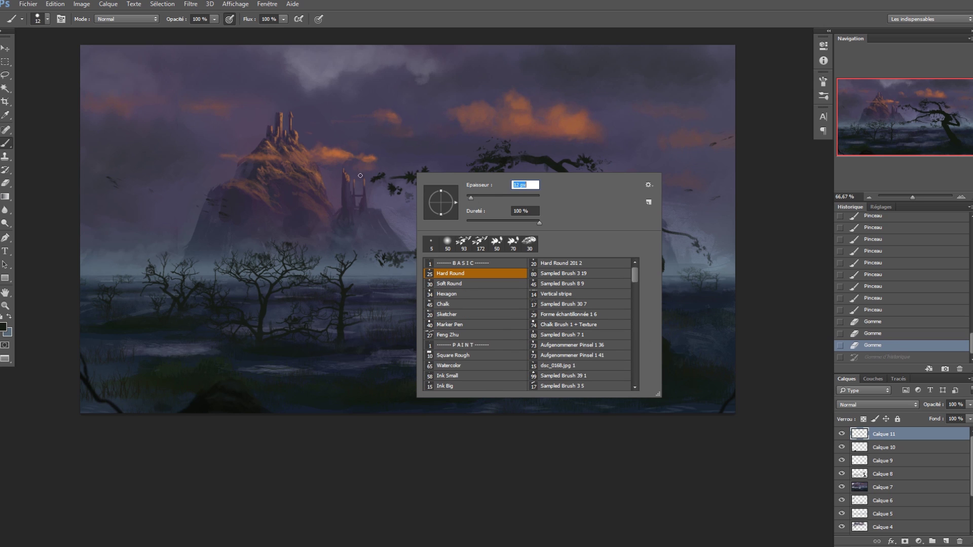
text(4)
key(Return)
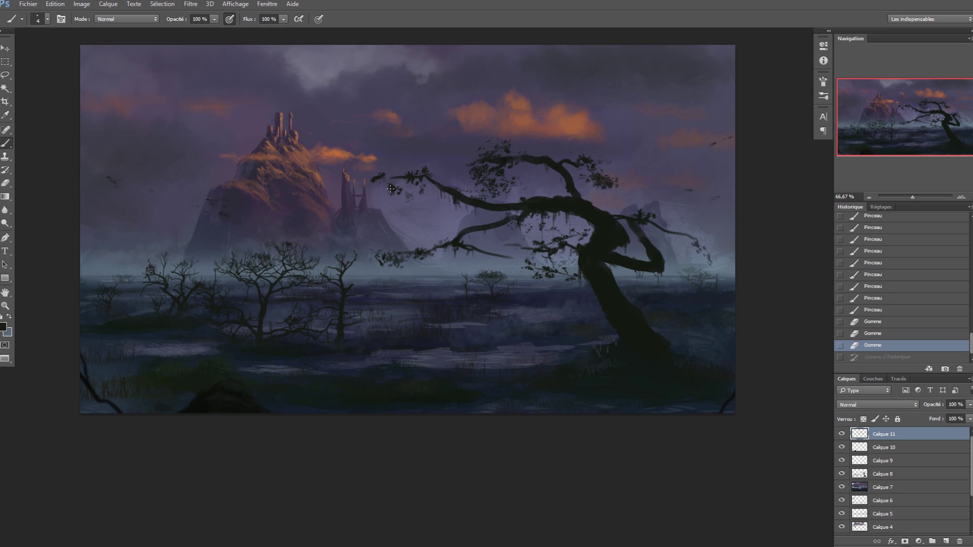
mouse_move(412, 174)
mouse_down()
mouse_move(377, 178)
mouse_move(462, 186)
mouse_move(419, 182)
mouse_up()
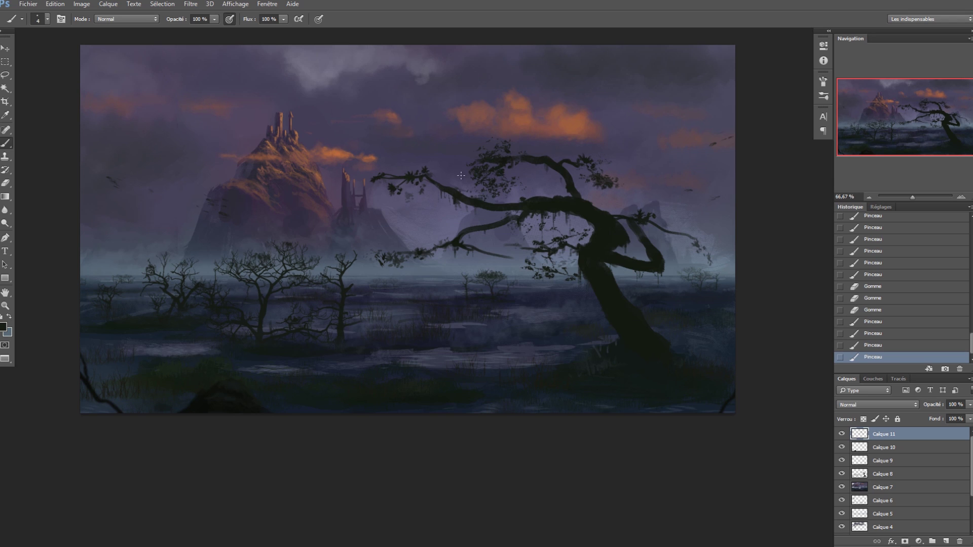
Draw thin twigs through the leaf clusters on the top, right and lower-left branches of the large tree.
drag(491, 168, 506, 163)
drag(600, 176, 592, 192)
drag(399, 258, 385, 256)
drag(456, 243, 520, 260)
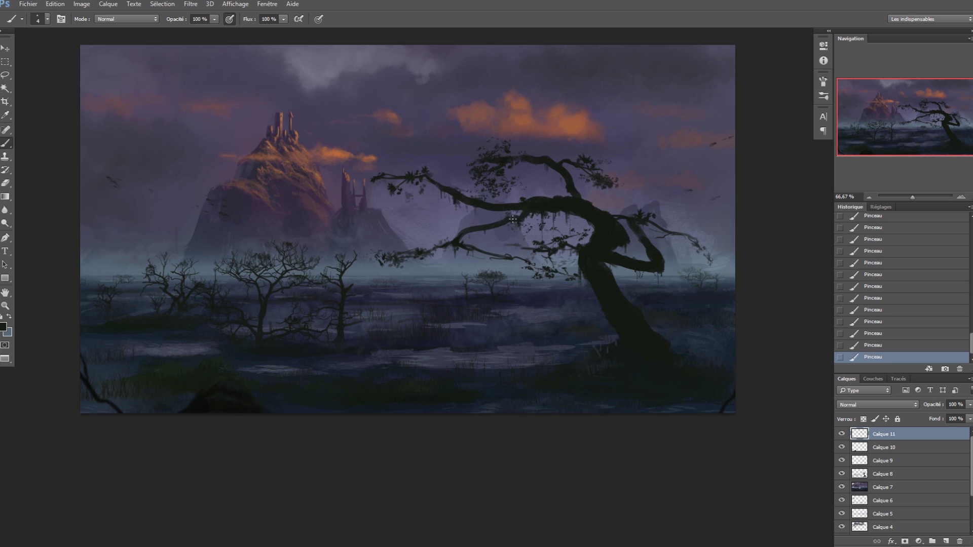
Sample the misty sky colour, try the Texture 2 brush at 200 px over the castle mountain and undo the stroke.
alt+click(682, 226)
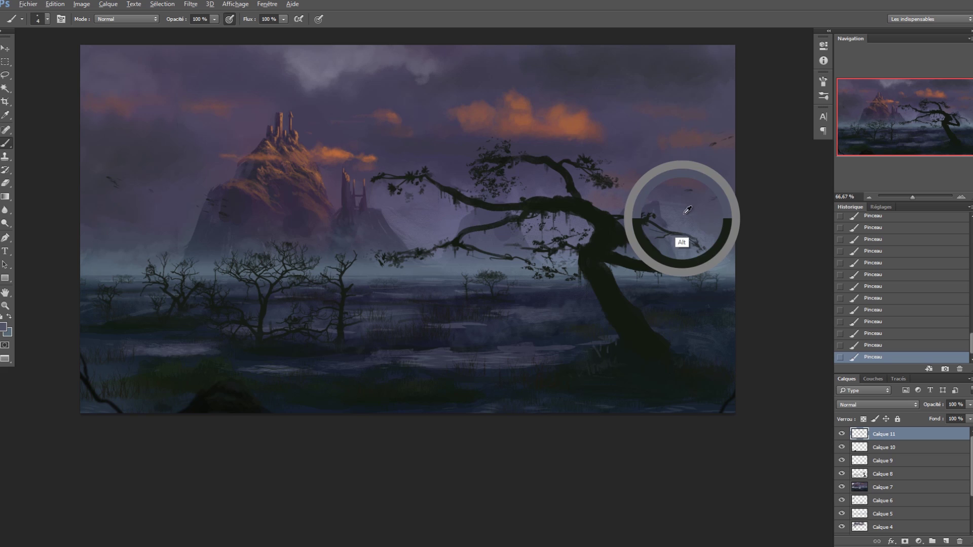
right_click(595, 190)
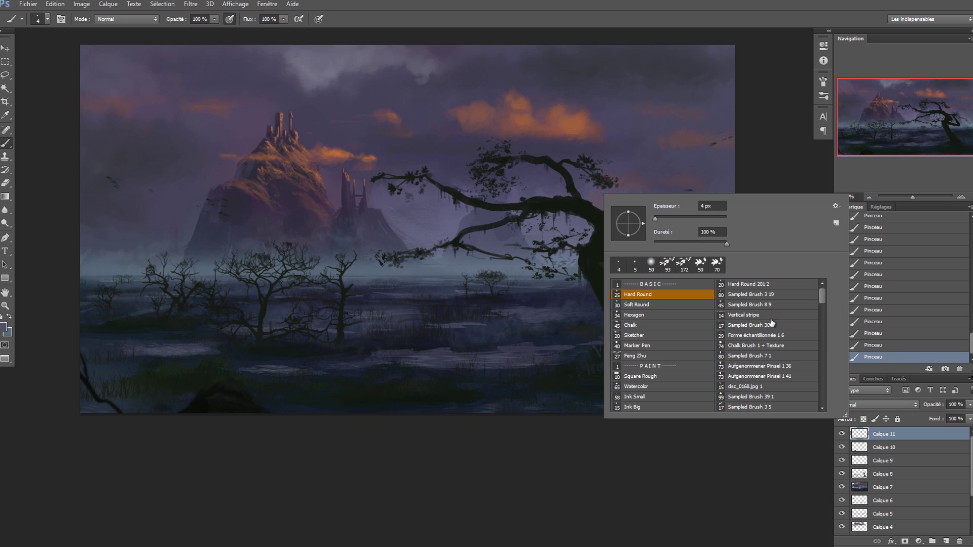
scroll(822, 297, down, 1)
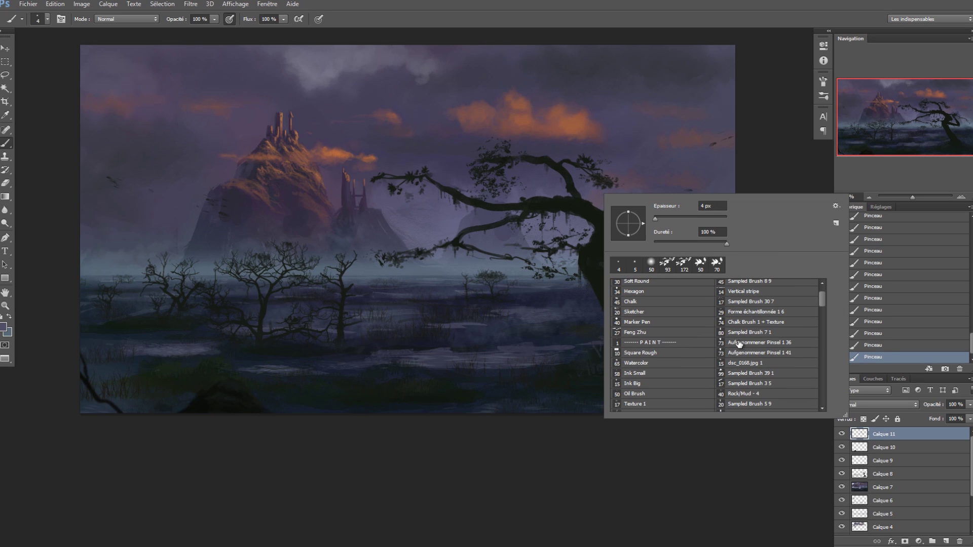
scroll(822, 304, down, 3)
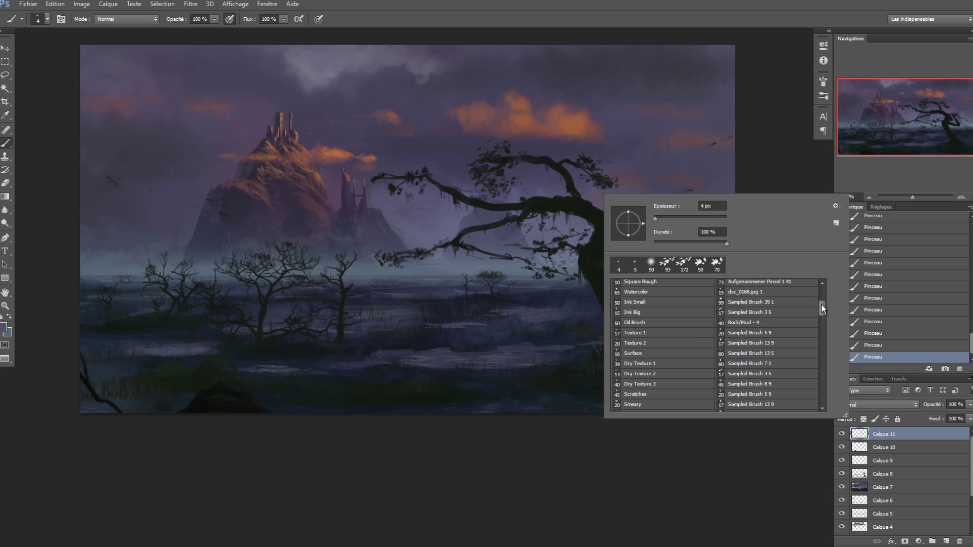
click(662, 343)
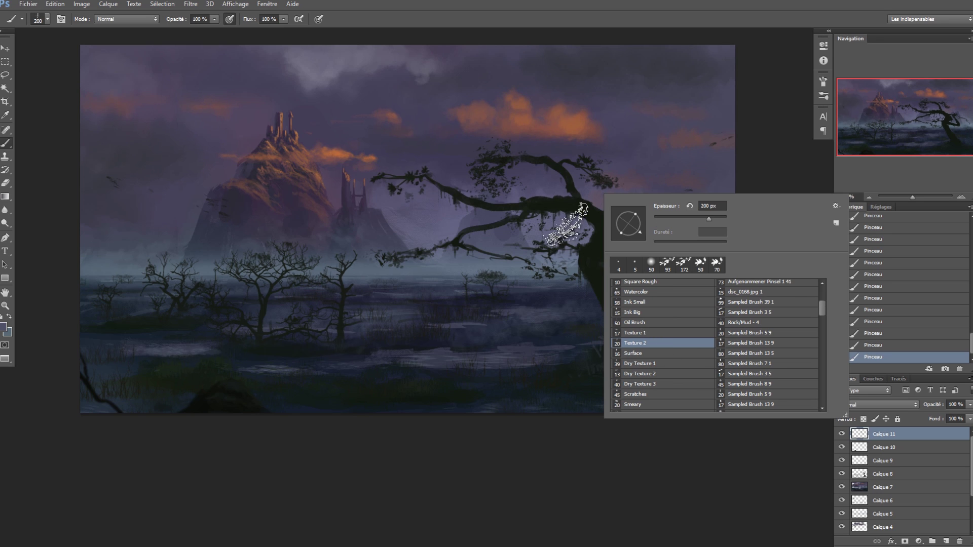
mouse_move(291, 113)
mouse_down()
mouse_move(182, 172)
mouse_move(334, 158)
mouse_move(323, 228)
mouse_move(215, 297)
mouse_move(193, 207)
mouse_move(278, 336)
mouse_up()
key(ctrl+z)
Select the Chalk Brush 1 + Texture brush and set its size to 32 px.
right_click(439, 184)
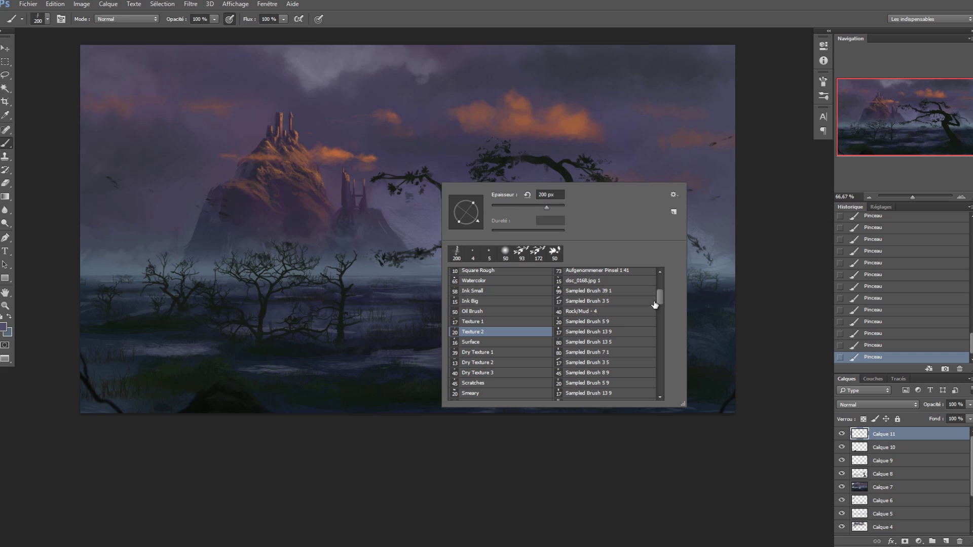
scroll(664, 297, down, 5)
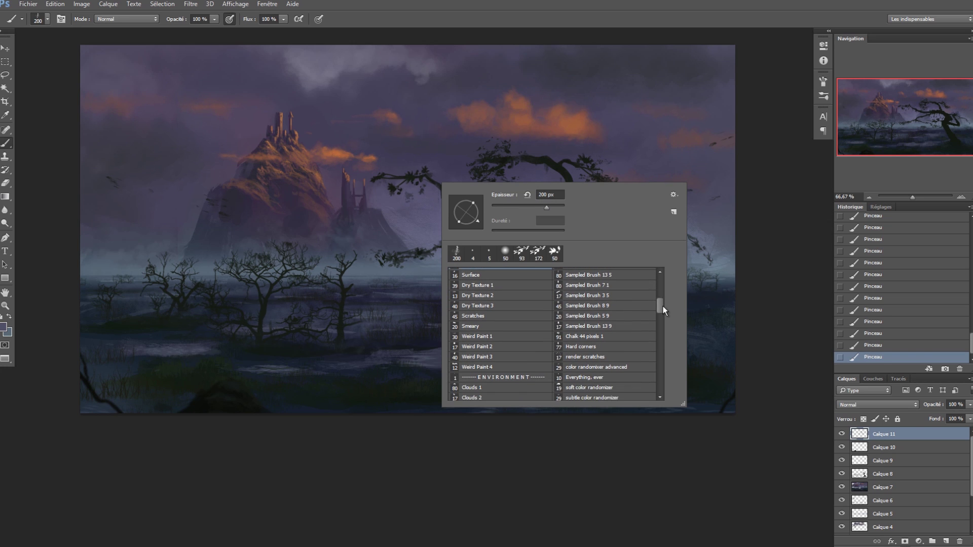
mouse_move(661, 309)
mouse_down()
mouse_move(658, 320)
mouse_move(654, 277)
mouse_up()
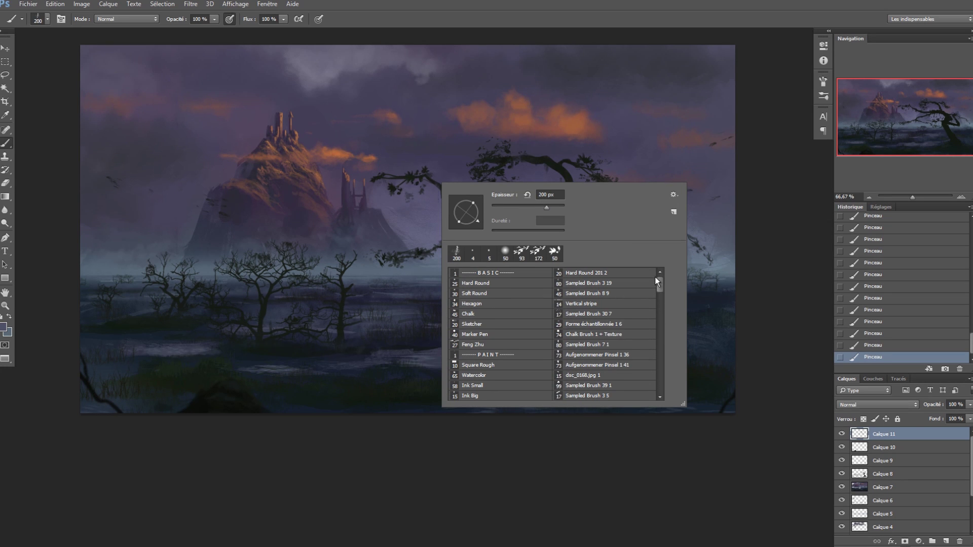
click(602, 334)
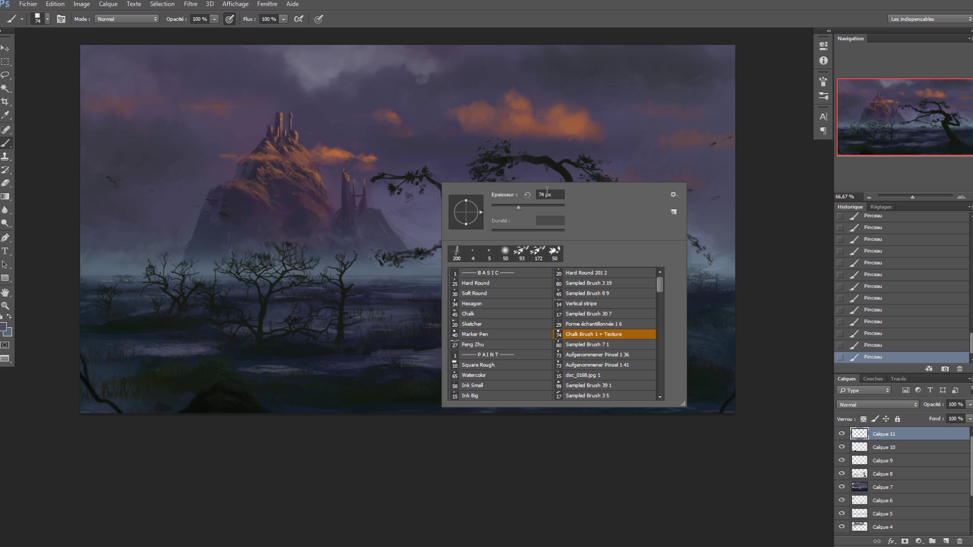
click(574, 176)
right_click(663, 237)
click(714, 250)
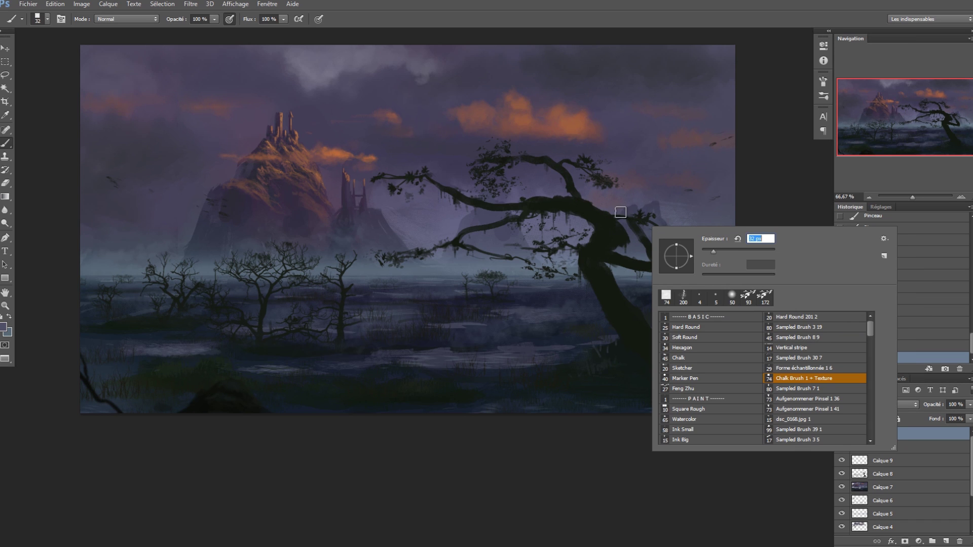
key(Return)
Paint subtle lighter bark strokes on the large tree's main branch and upper trunk using sampled tree tones.
scroll(603, 208, up, 1)
drag(573, 208, 565, 206)
alt+click(565, 201)
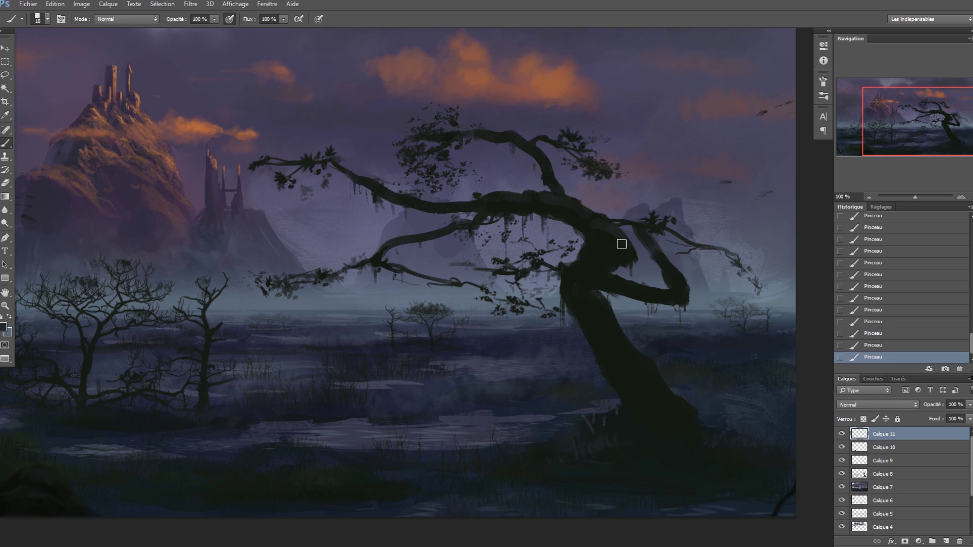
mouse_move(611, 251)
mouse_down()
mouse_move(603, 287)
mouse_move(579, 277)
mouse_move(611, 278)
mouse_up()
Reduce the chalk brush to 9 px and paint fine bark highlights on the bent branch and trunk.
right_click(717, 269)
drag(784, 310, 780, 308)
click(656, 287)
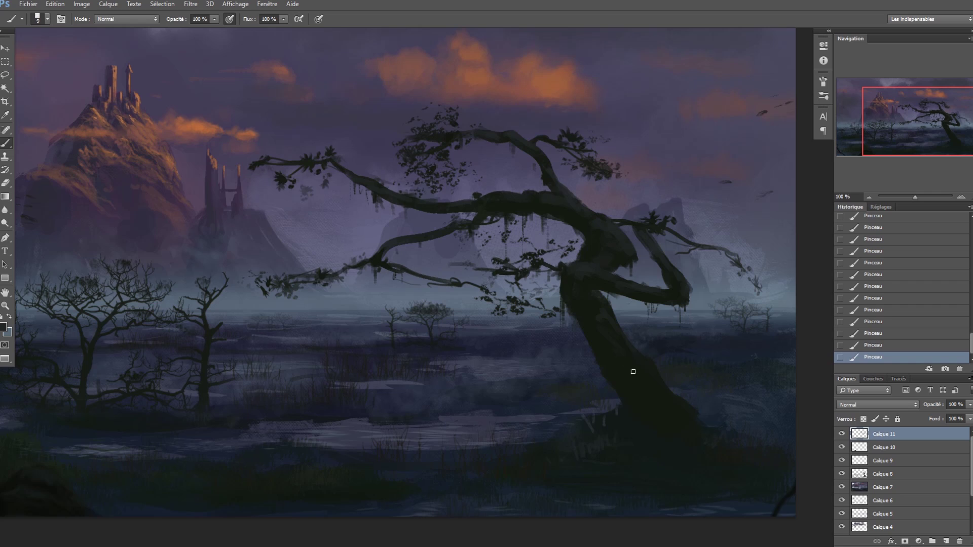
Extend the bark shading down the lower trunk to its base, enlarging the chalk brush to 37 px.
drag(633, 342, 650, 349)
scroll(655, 330, down, 3)
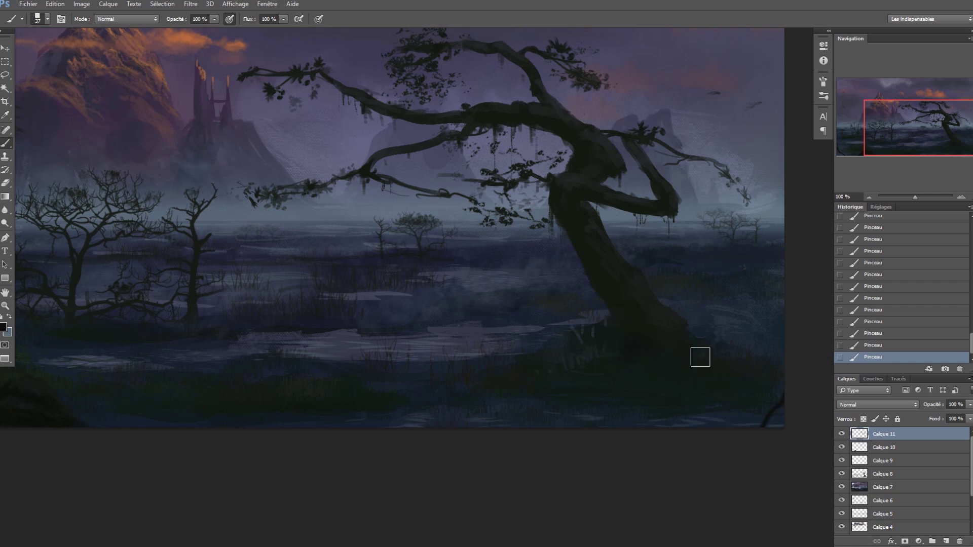
drag(603, 284, 659, 336)
Sample dark ground tones and paint fine grass blades around the large tree's base with the chalk brush set to 3 px.
alt+click(618, 308)
alt+click(27, 395)
right_click(662, 326)
drag(723, 329, 721, 329)
text(3)
key(Return)
Select the Dead Branches brush from the environment brushes.
right_click(671, 345)
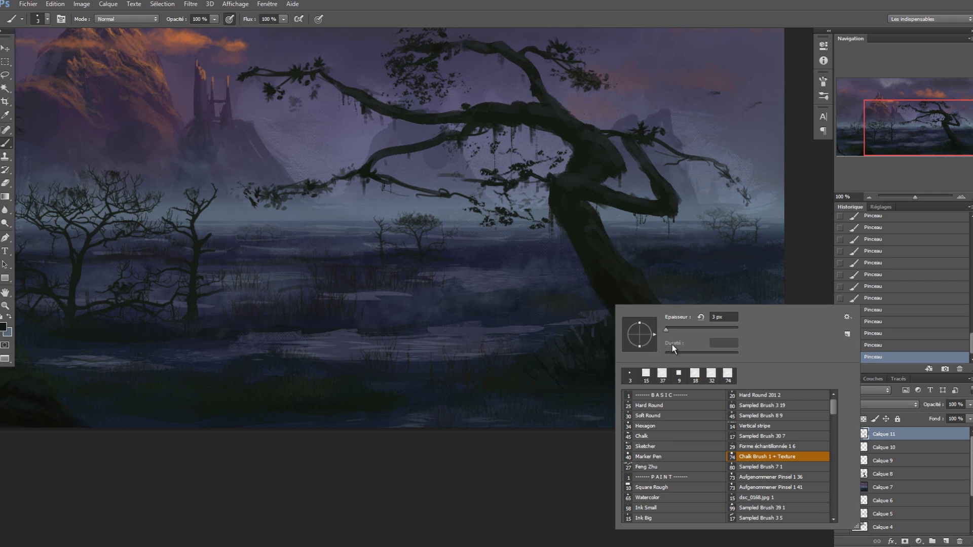
scroll(831, 419, down, 10)
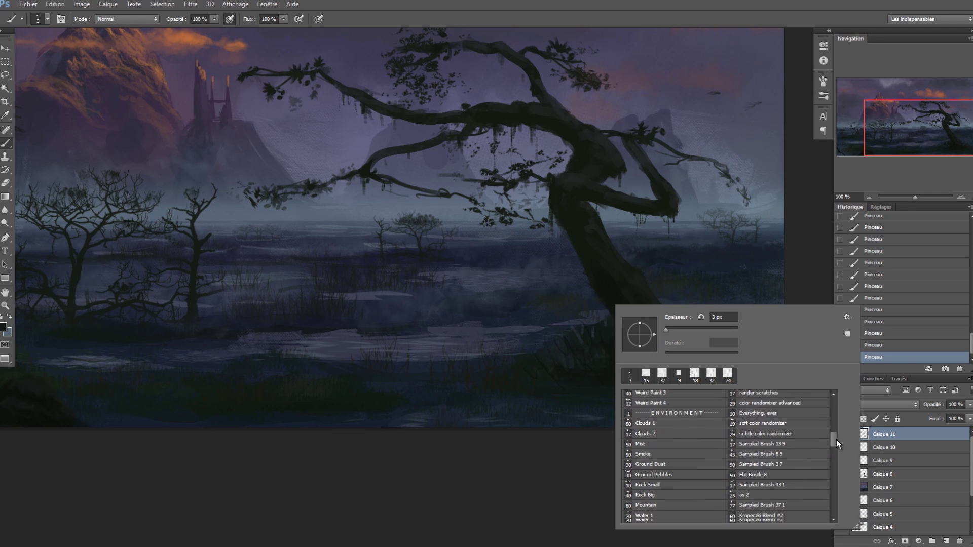
drag(836, 442, 843, 478)
click(704, 476)
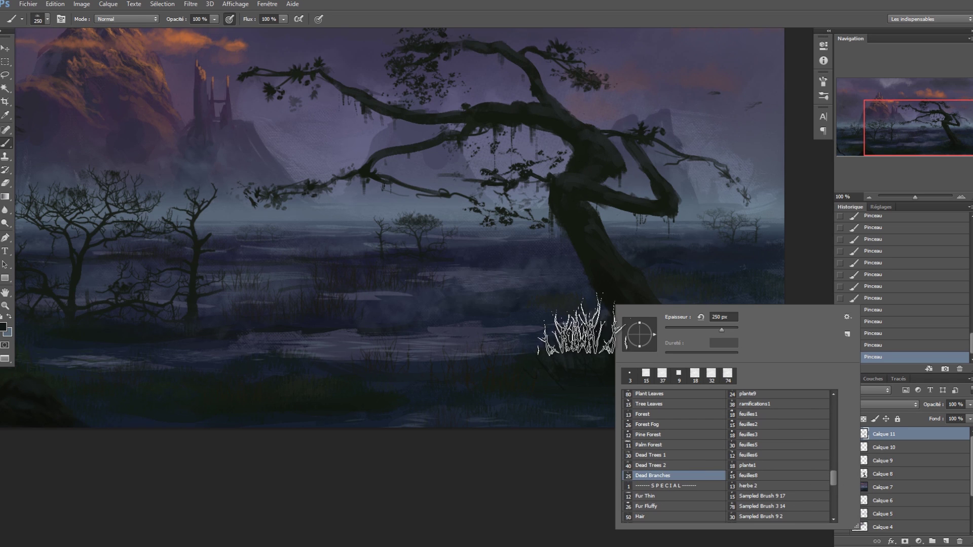
Stamp dead branches inside two lasso selections beside the large tree's base and once across the trunk, enlarging the brush to 383 px.
key(l)
mouse_move(681, 380)
mouse_down()
mouse_move(723, 284)
mouse_move(696, 397)
mouse_move(765, 298)
mouse_move(733, 387)
mouse_up()
key(b)
click(744, 378)
key(l)
key(ctrl+d)
key(b)
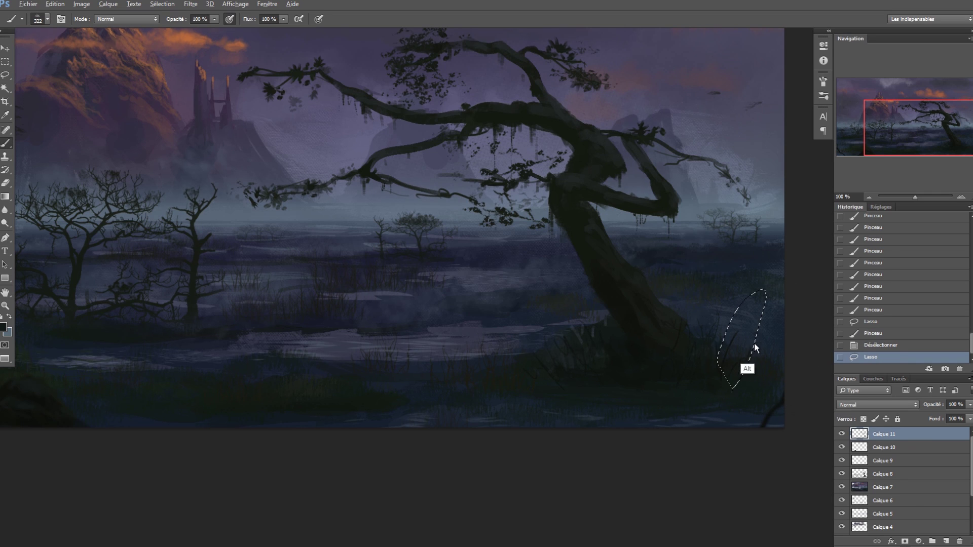
click(782, 405)
click(781, 415)
key(ctrl+d)
click(583, 342)
Create a new layer in Normal mode at 100% opacity above Calque 11.
key(z)
alt+click(682, 323)
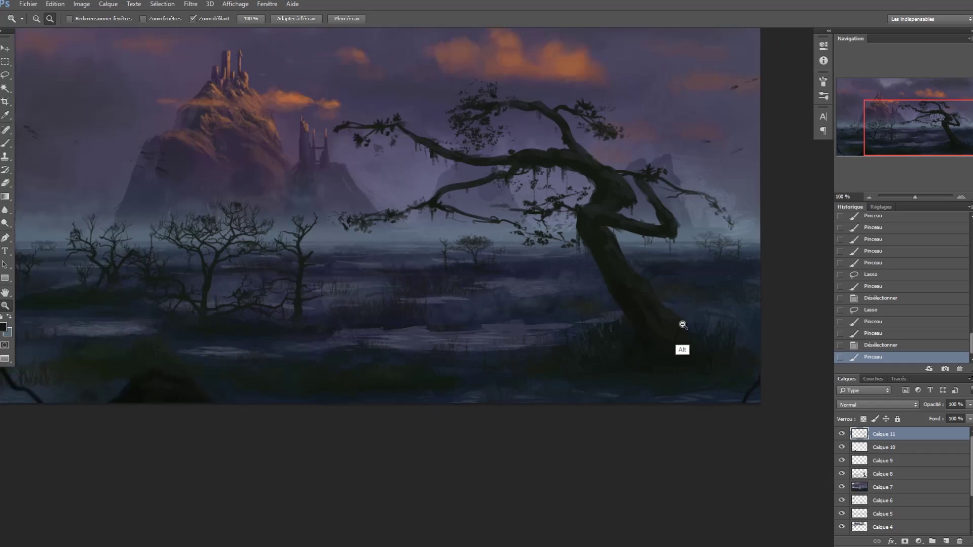
alt+click(682, 319)
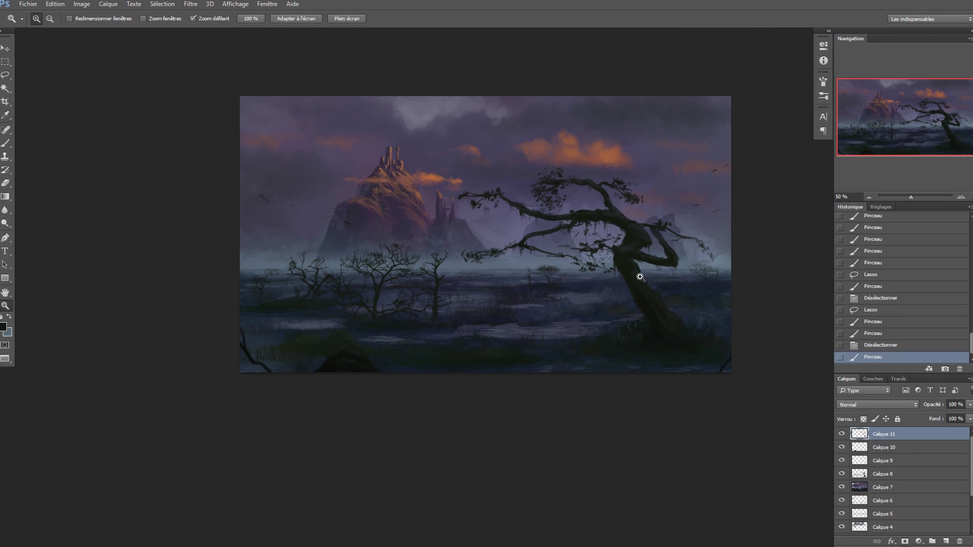
click(405, 276)
key(b)
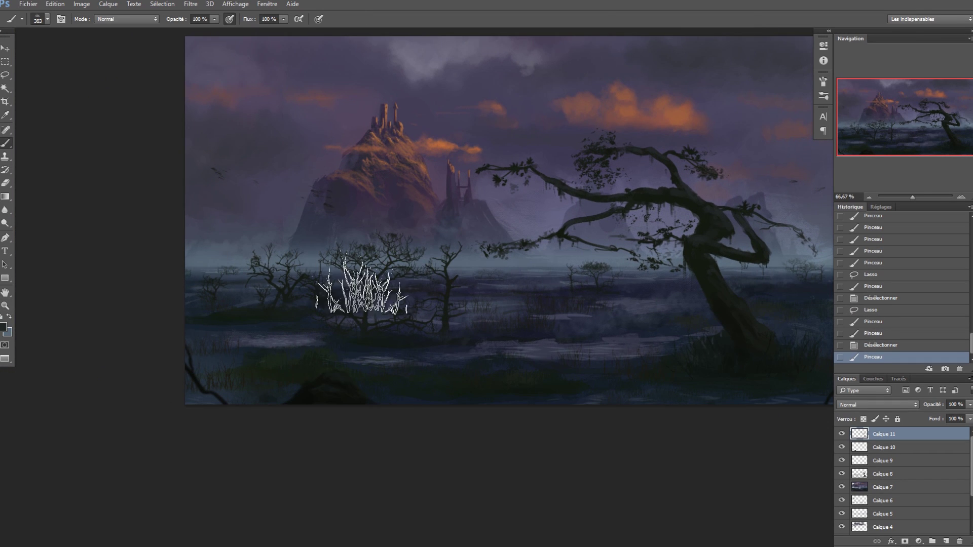
drag(572, 252, 495, 260)
key(v)
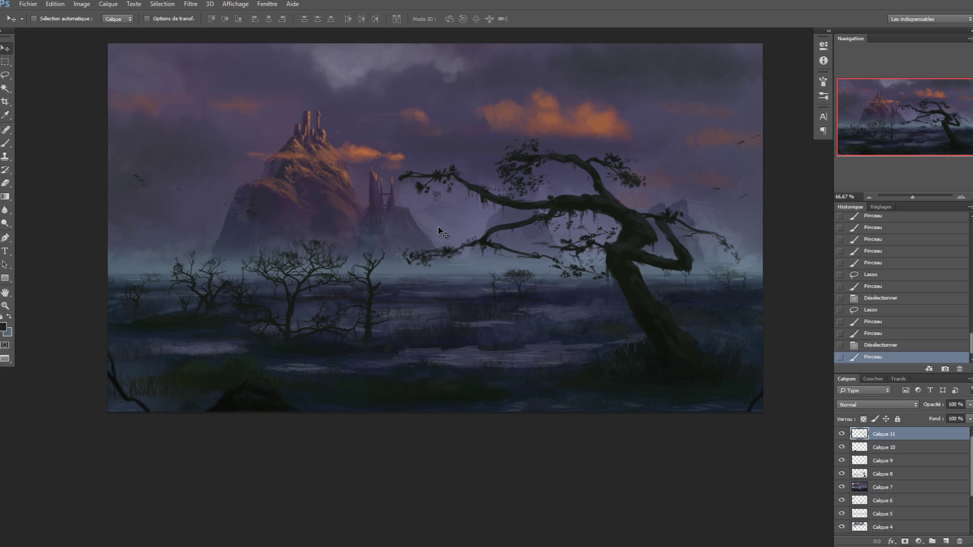
key(shift+ctrl+n)
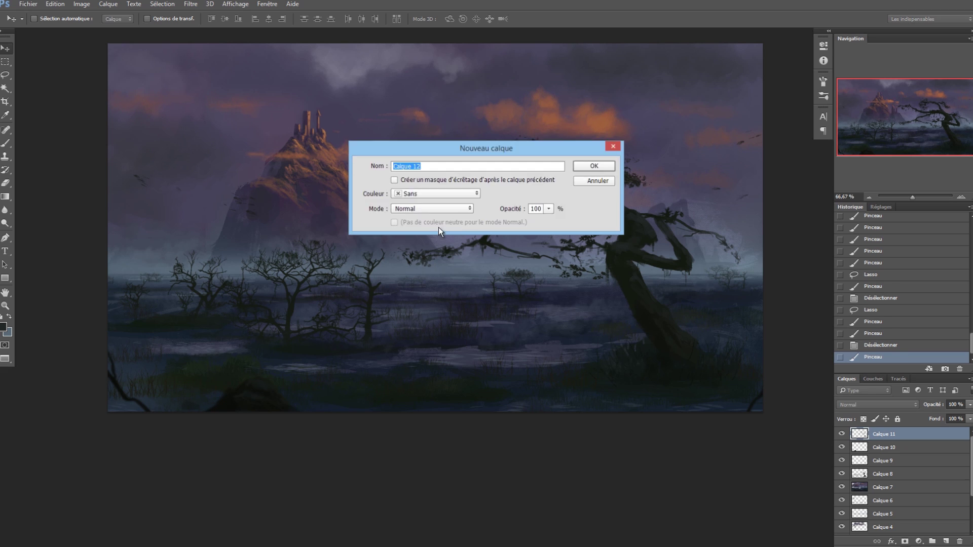
key(Return)
Select the Light Beam 1 brush at 1100 px.
key(b)
right_click(494, 173)
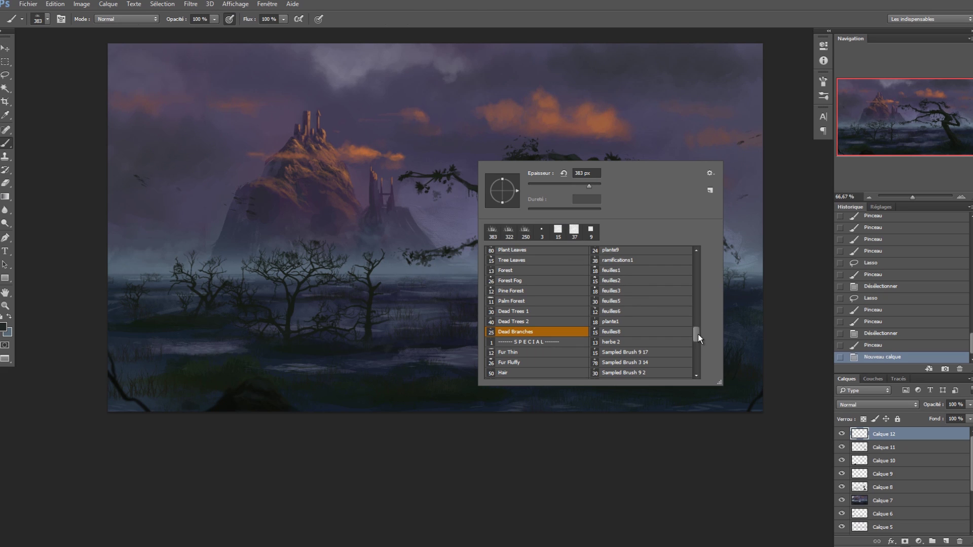
scroll(698, 333, up, 2)
drag(700, 328, 698, 305)
click(542, 326)
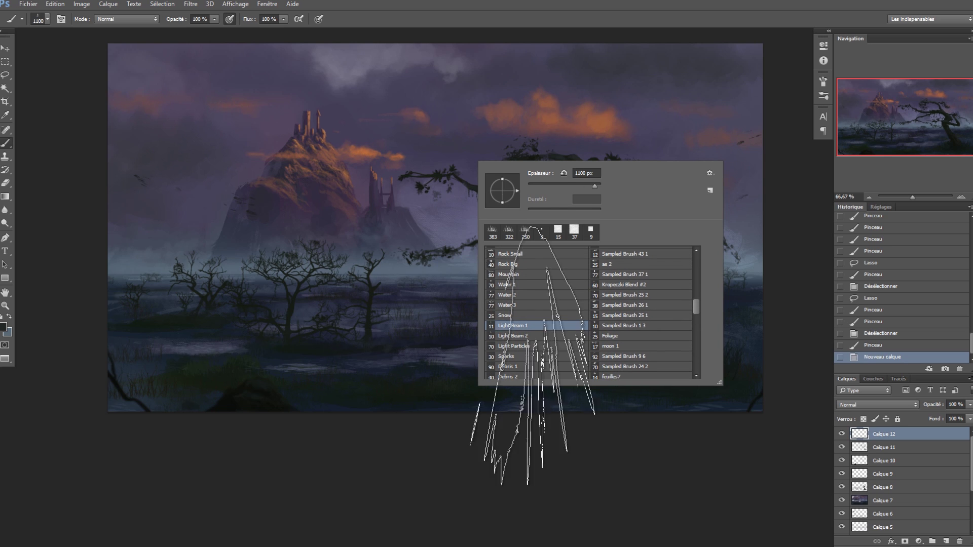
click(479, 24)
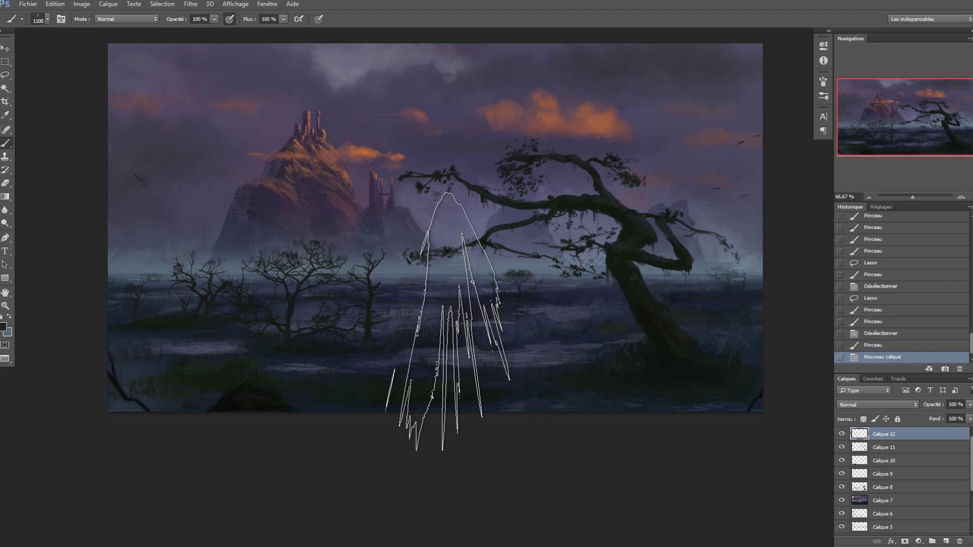
Set the foreground colour to a pale lavender (#c2c0d0) based on a tone sampled from the clouds.
click(9, 316)
click(3, 327)
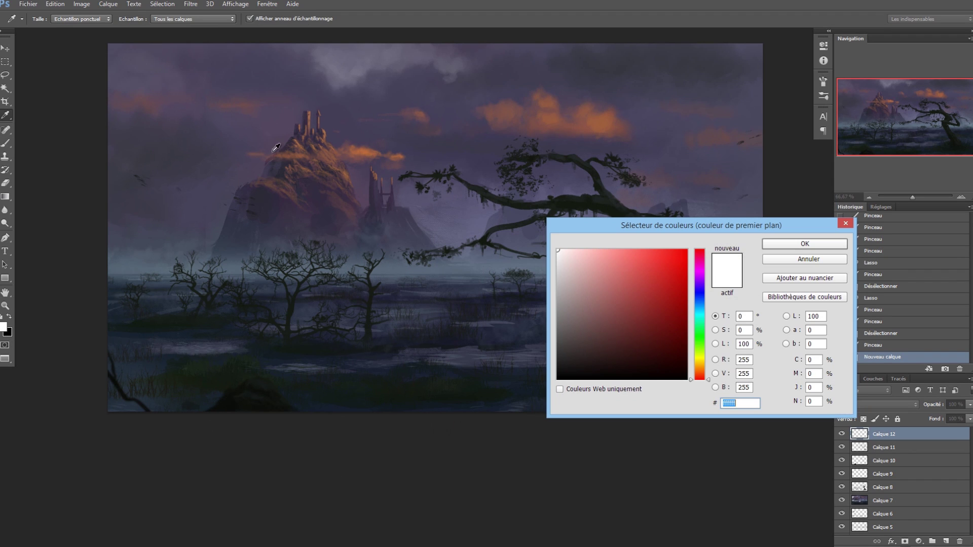
click(347, 70)
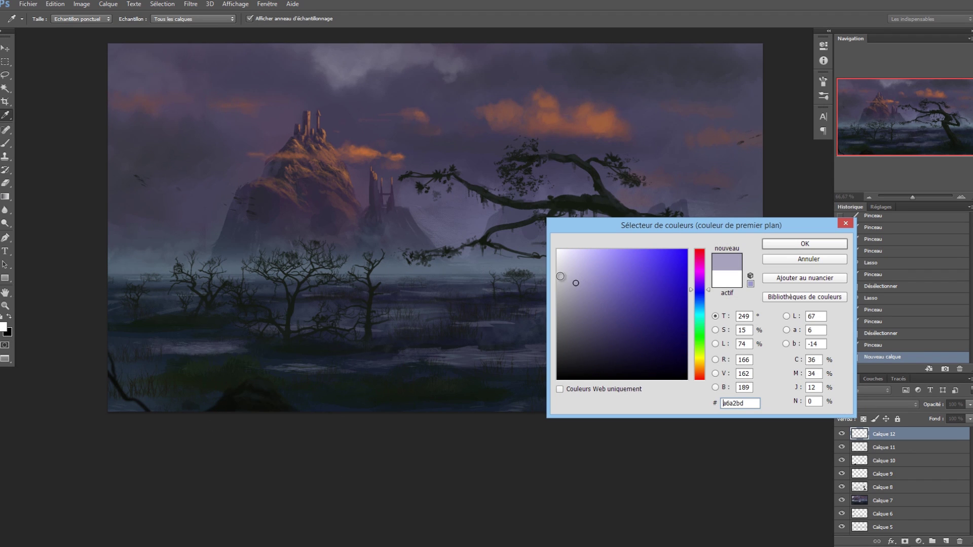
click(560, 276)
click(768, 245)
key(b)
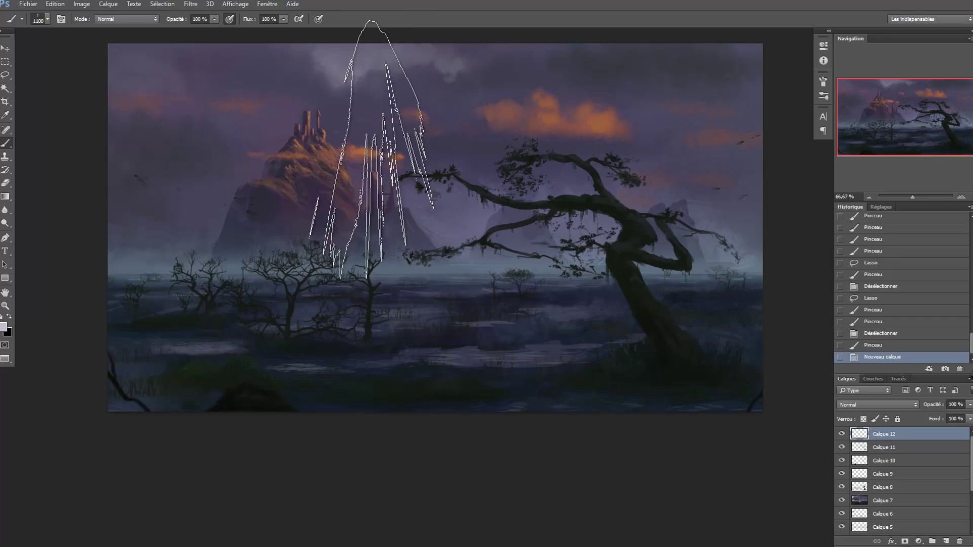
Set the foreground colour to a soft orange (#c38b6a) based on a tone sampled from the glowing cloud.
click(3, 327)
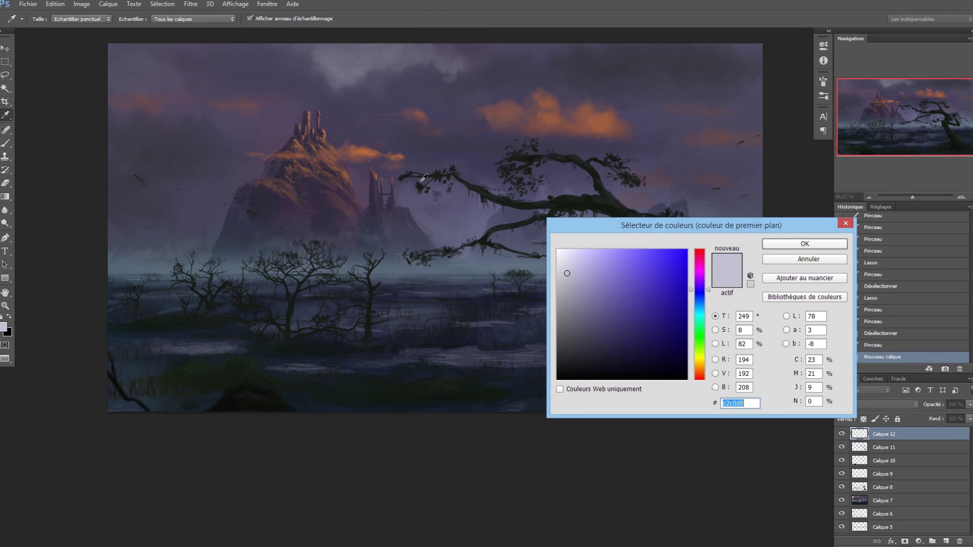
click(619, 120)
drag(631, 286, 617, 279)
drag(703, 373, 702, 371)
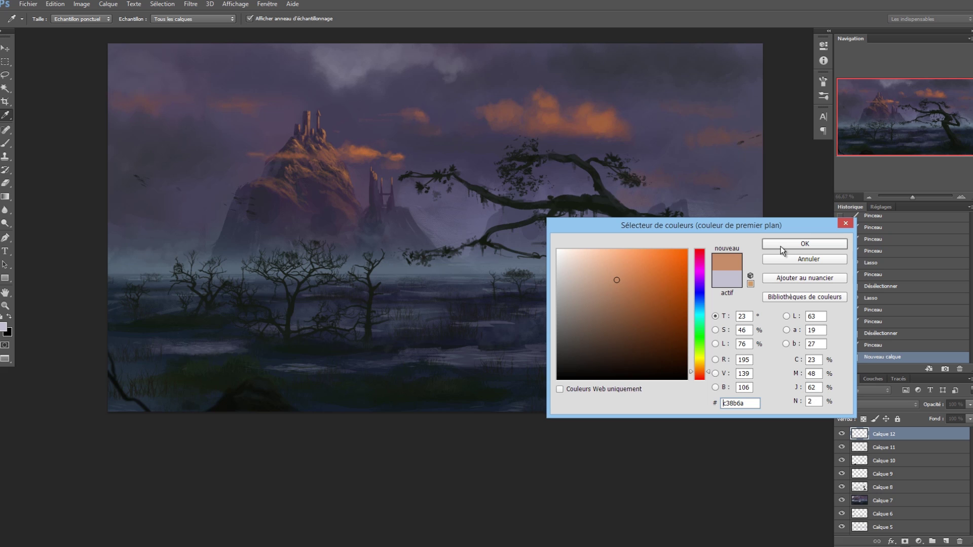
click(779, 245)
key(b)
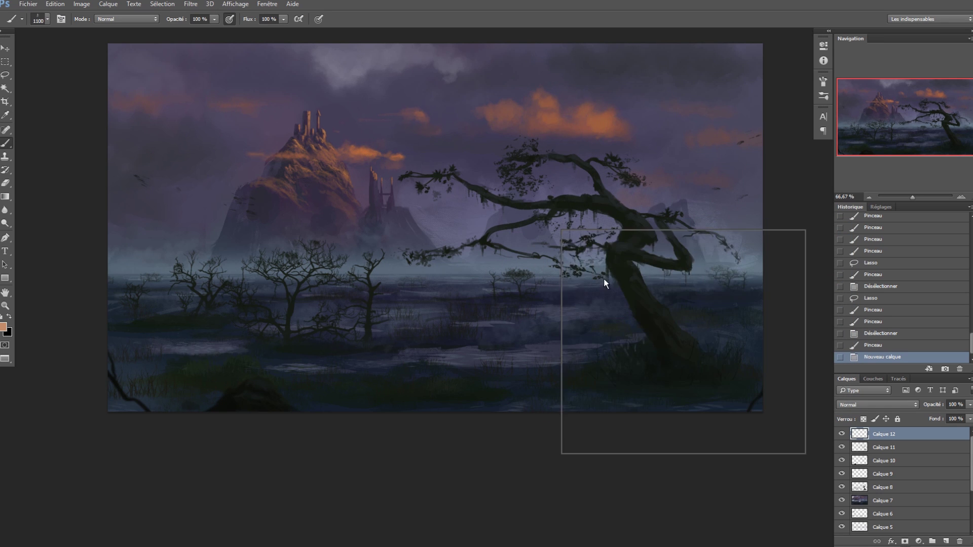
Set the light beam brush to 1442 px and stamp orange light rays diagonally across the middle of the painting.
right_click(565, 233)
drag(519, 174, 601, 175)
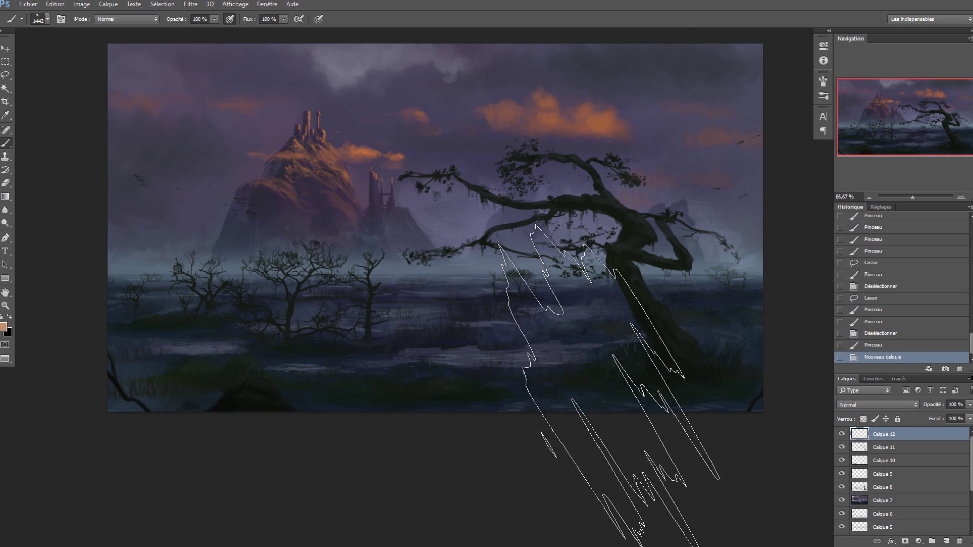
click(496, 205)
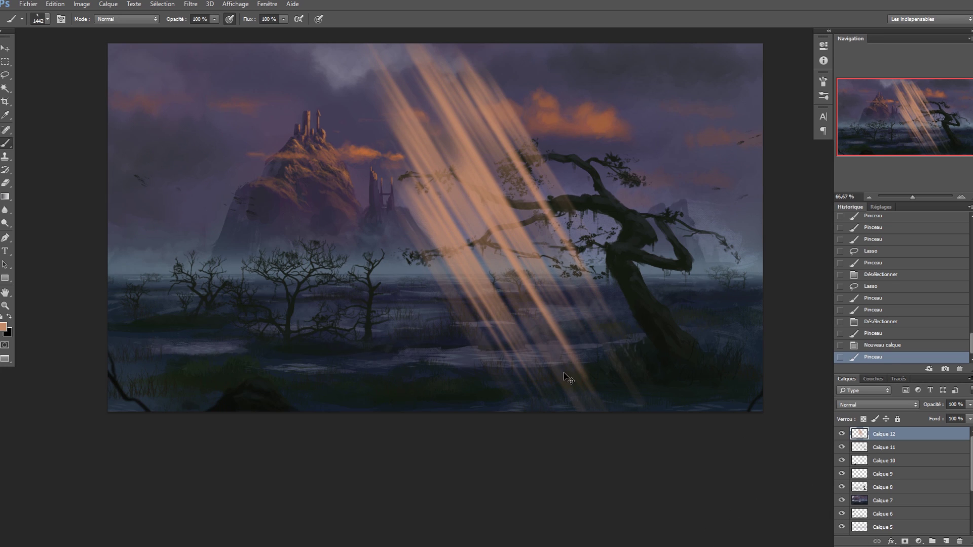
Mirror the light rays, rotate them about 34°, and place them slanting down from the upper-right sky over the large tree.
key(ctrl+t)
right_click(553, 249)
click(606, 383)
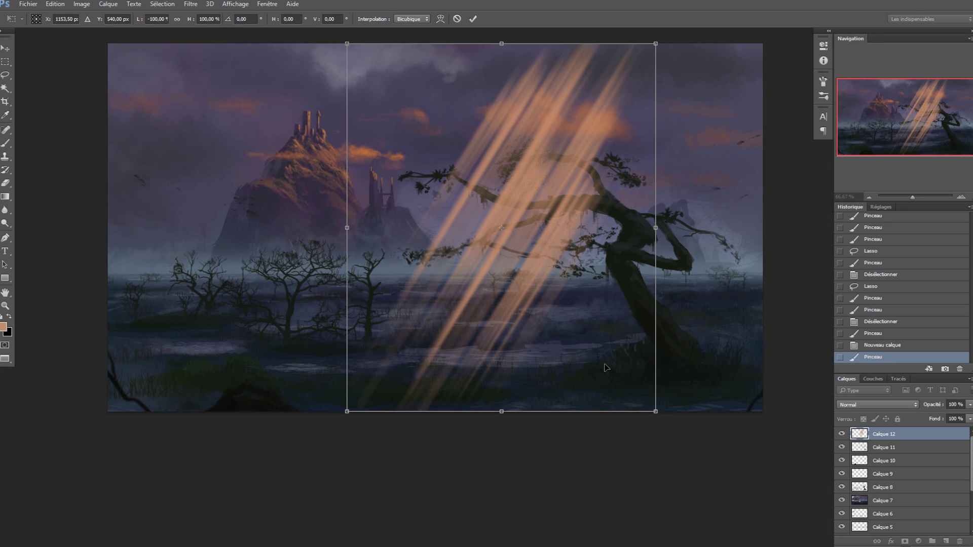
drag(746, 82, 785, 243)
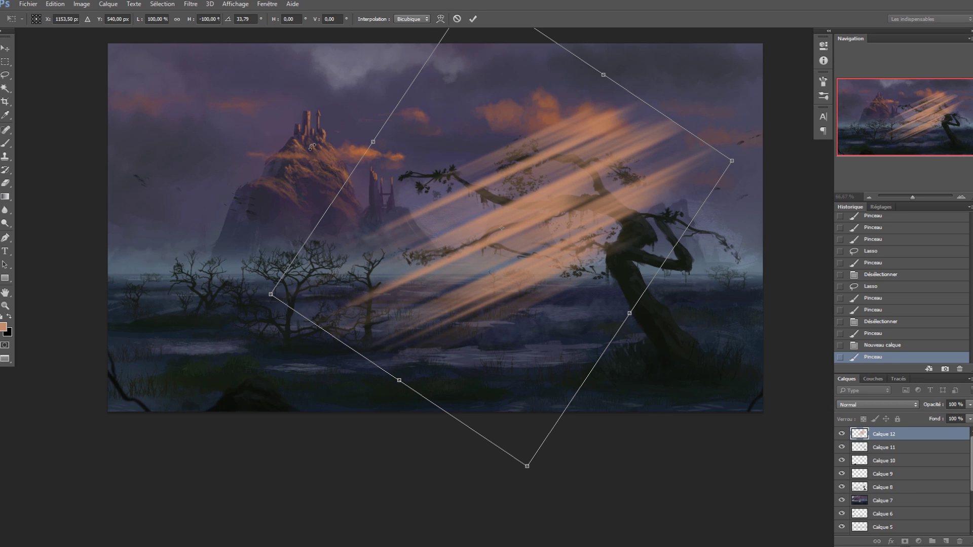
drag(499, 193, 602, 129)
key(Return)
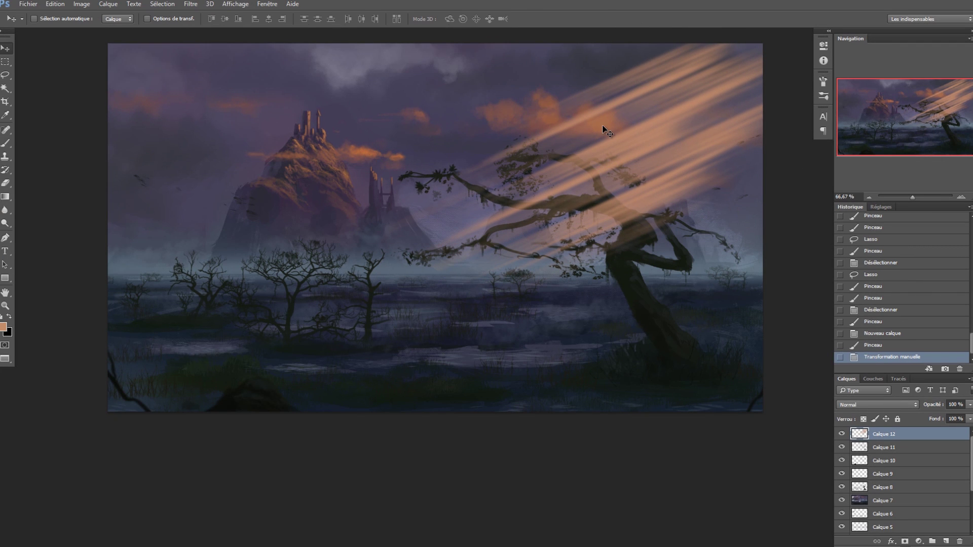
Lower the light-ray layer's opacity to 50% and try the Incrustation blend mode.
key(5)
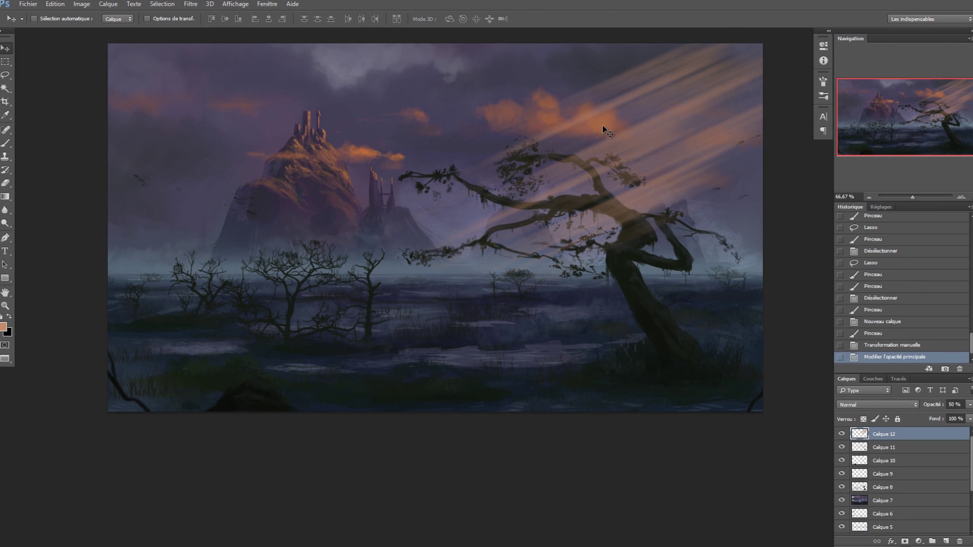
click(872, 405)
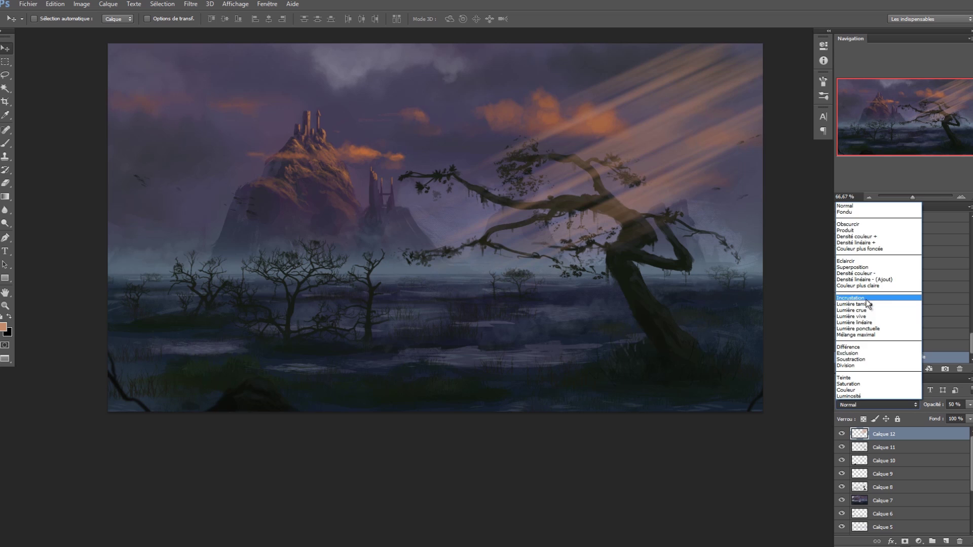
click(866, 312)
Try lightening blend modes from Superposition to Couleur plus claire on the light-ray layer, and return it to Normal.
click(877, 407)
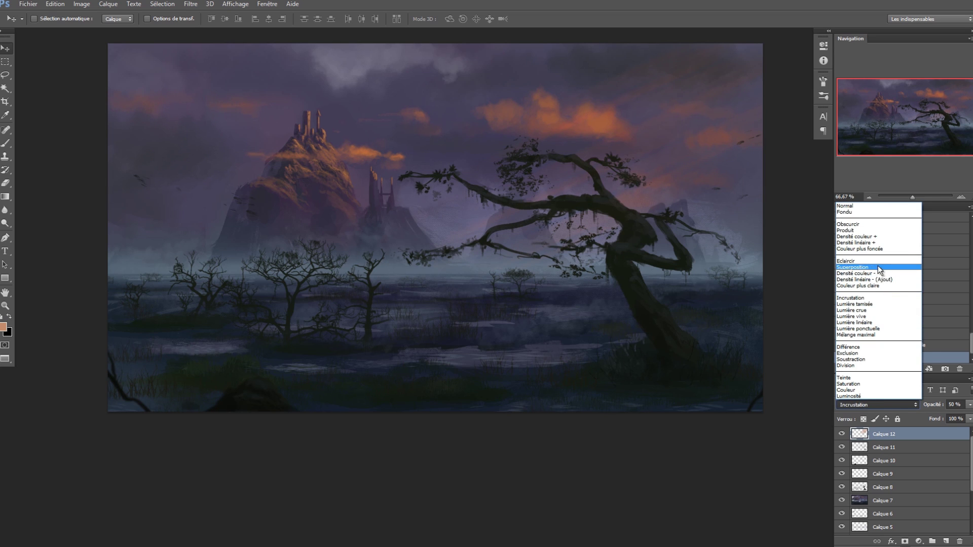
click(878, 266)
key(shift+plus)
key(shift+plus)
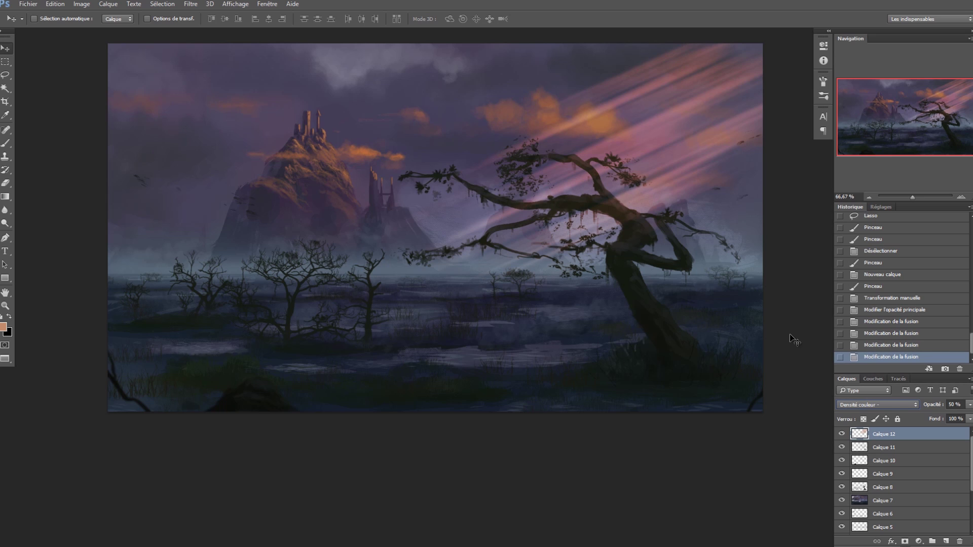
key(shift+plus)
key(shift+plus)
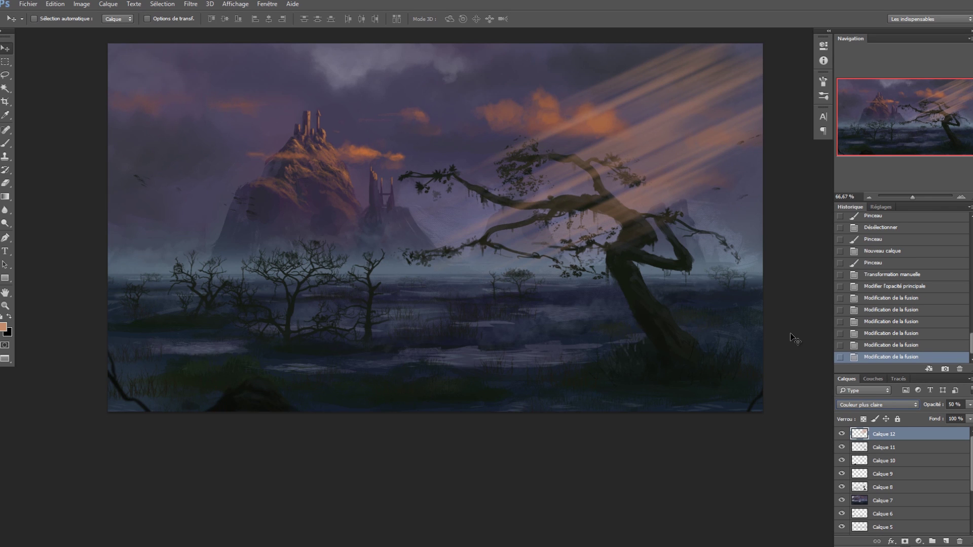
click(860, 407)
click(858, 206)
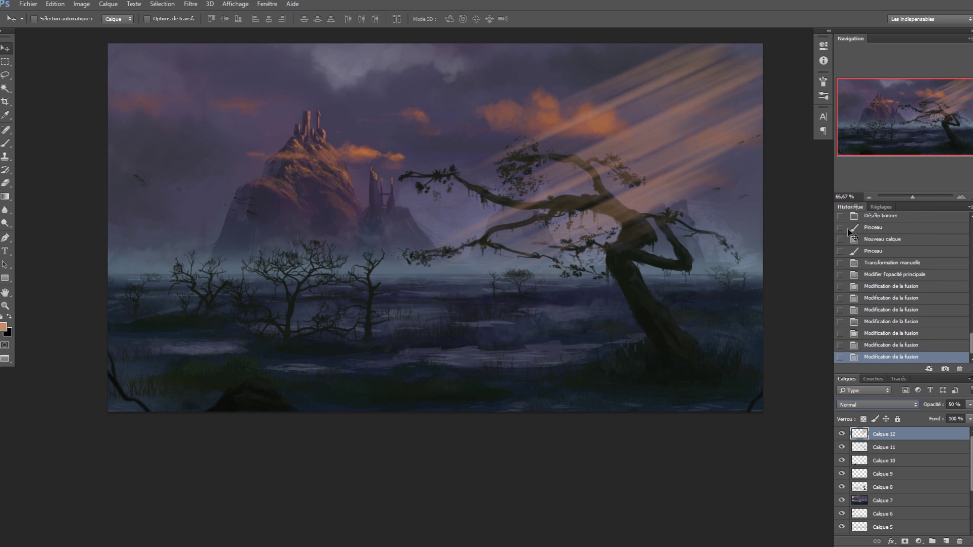
Set the light-ray layer's blend mode to Densité couleur - and scale the rays up to about 148%.
click(852, 403)
click(867, 280)
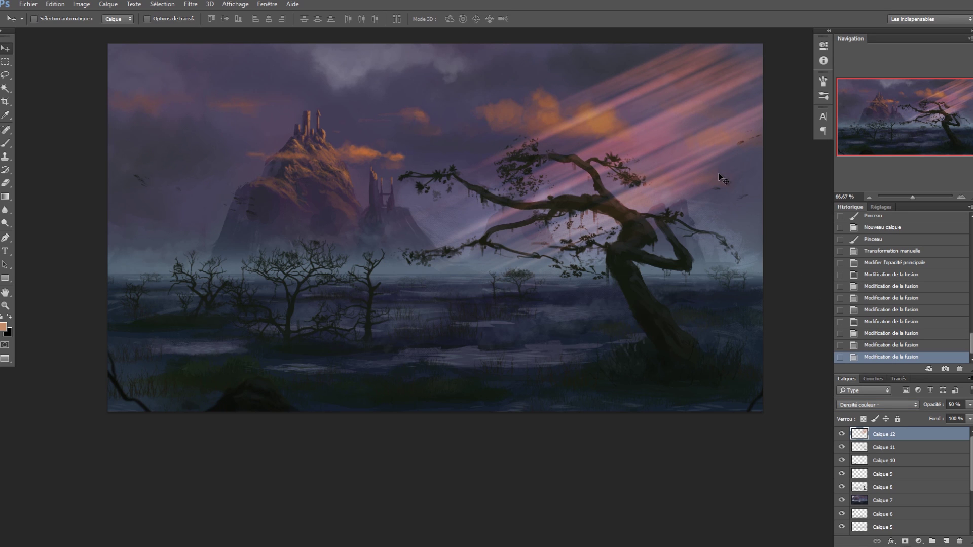
key(ctrl+t)
drag(382, 305, 245, 399)
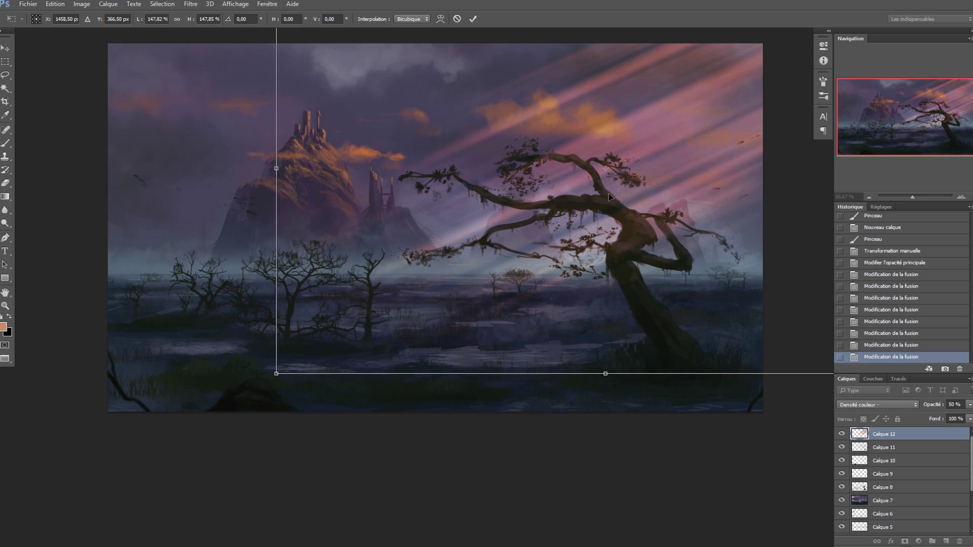
key(Return)
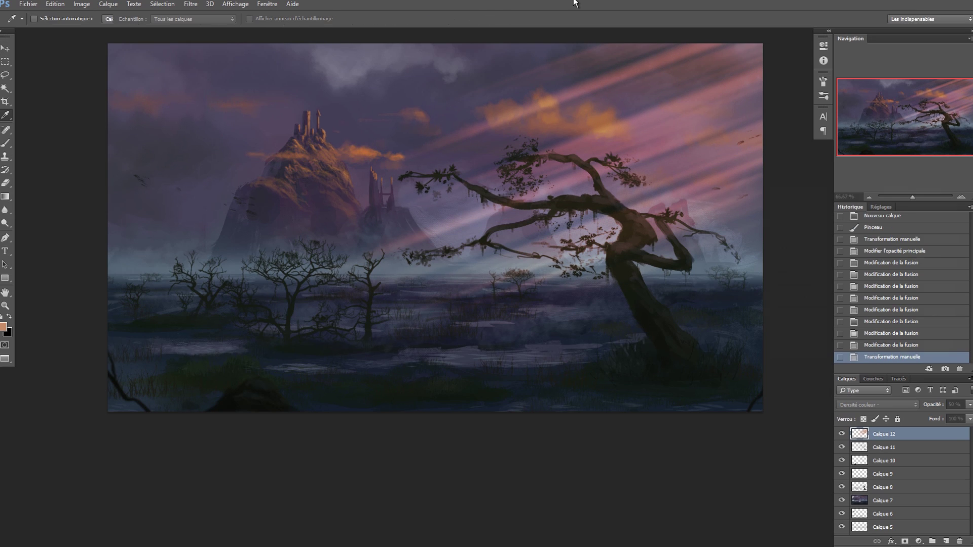
Shift the light rays' hue by +7 with a Hue/Saturation adjustment.
key(ctrl+u)
click(810, 263)
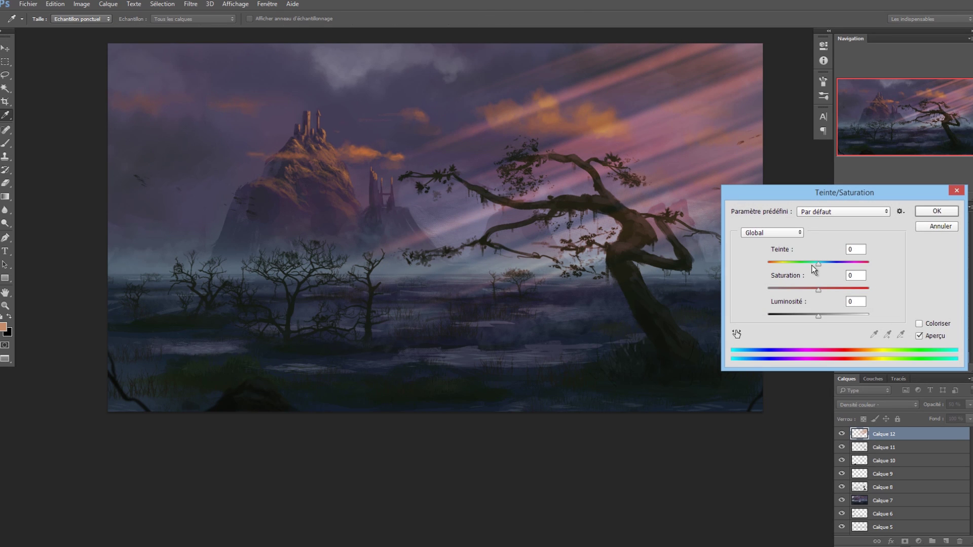
drag(825, 193, 814, 206)
drag(803, 279, 810, 281)
click(908, 349)
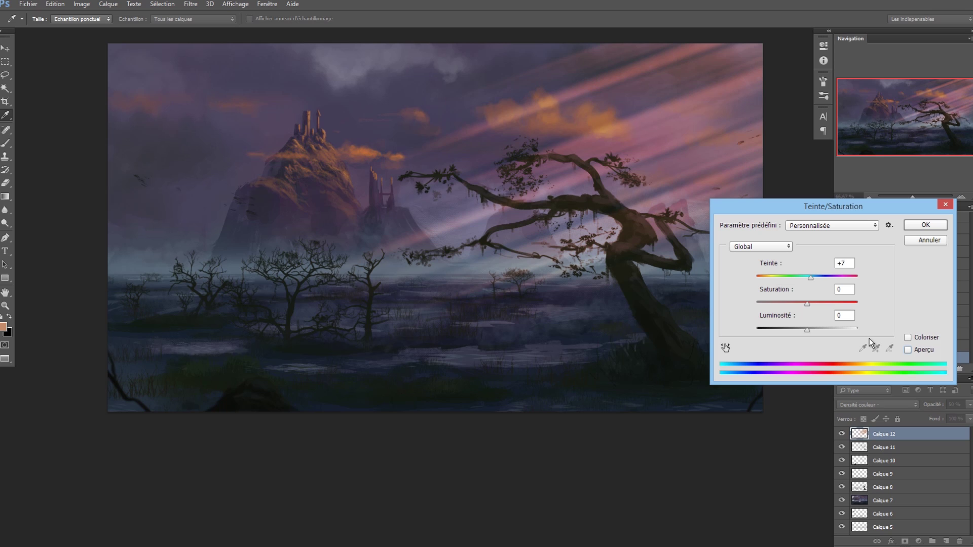
click(924, 224)
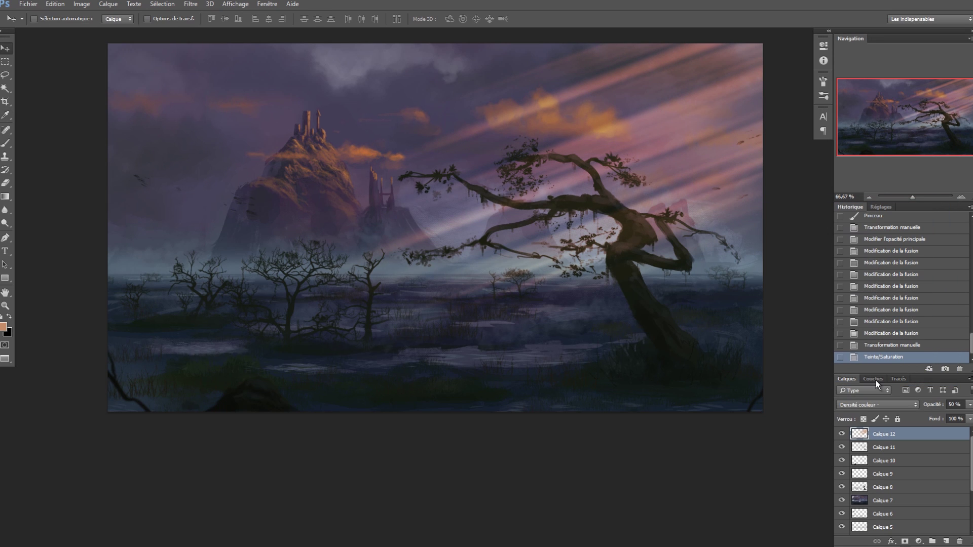
Lower the light-ray layer's opacity to 25% and finally to 20%.
click(970, 405)
drag(946, 416, 933, 416)
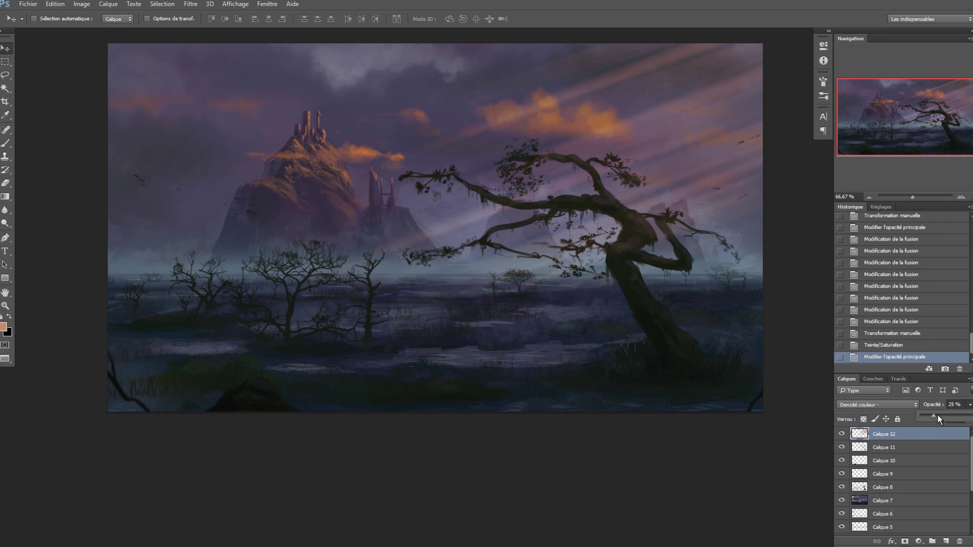
key(ctrl+minus)
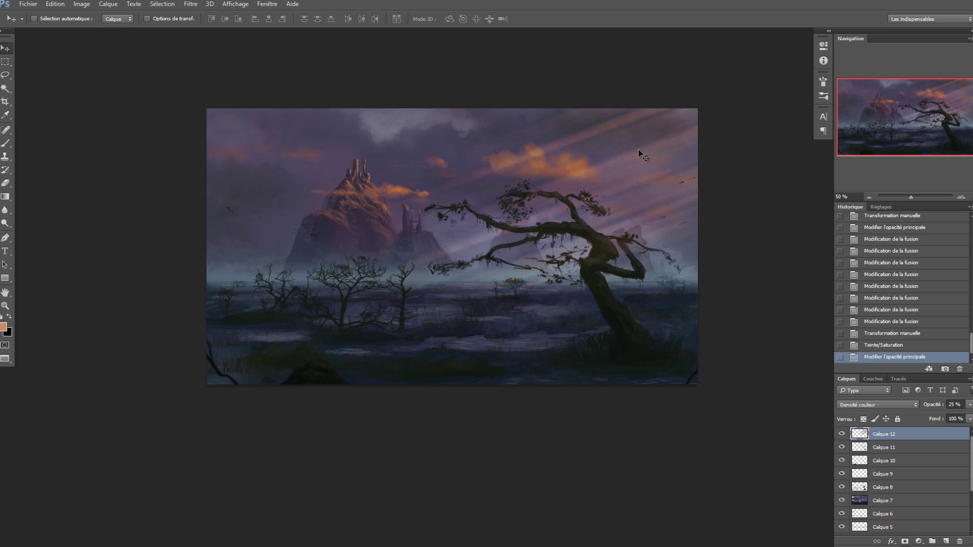
key(e)
drag(593, 236, 694, 284)
key(v)
key(2)
Create a new layer, sample the large tree's dark trunk colour and choose the Chalk brush at 45 px.
key(b)
key(ctrl+shift+alt+n)
alt+click(610, 303)
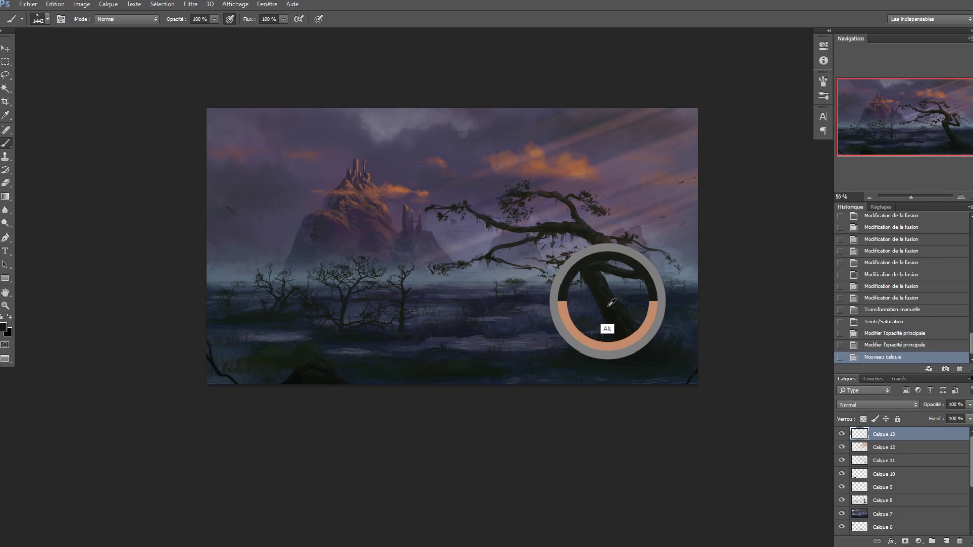
right_click(582, 416)
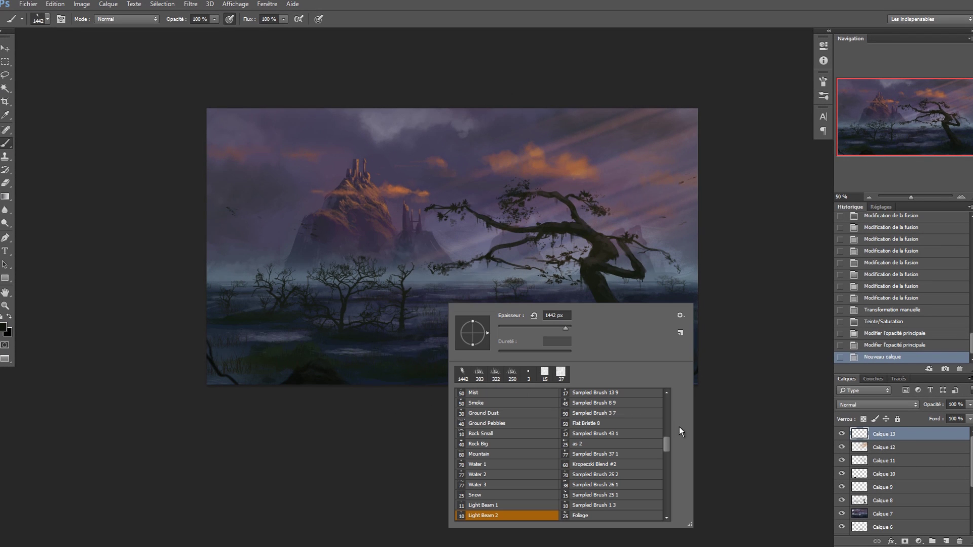
scroll(670, 419, up, 5)
click(488, 437)
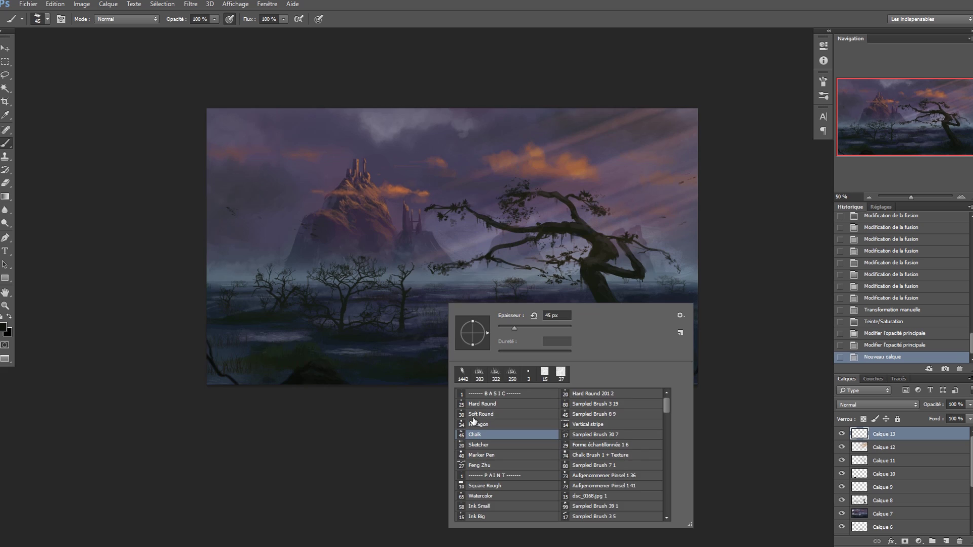
key(Return)
key(ctrl+plus)
Paint dark Chalk strokes along the marsh foreground, around the rock and across the lower bank.
click(190, 391)
click(191, 394)
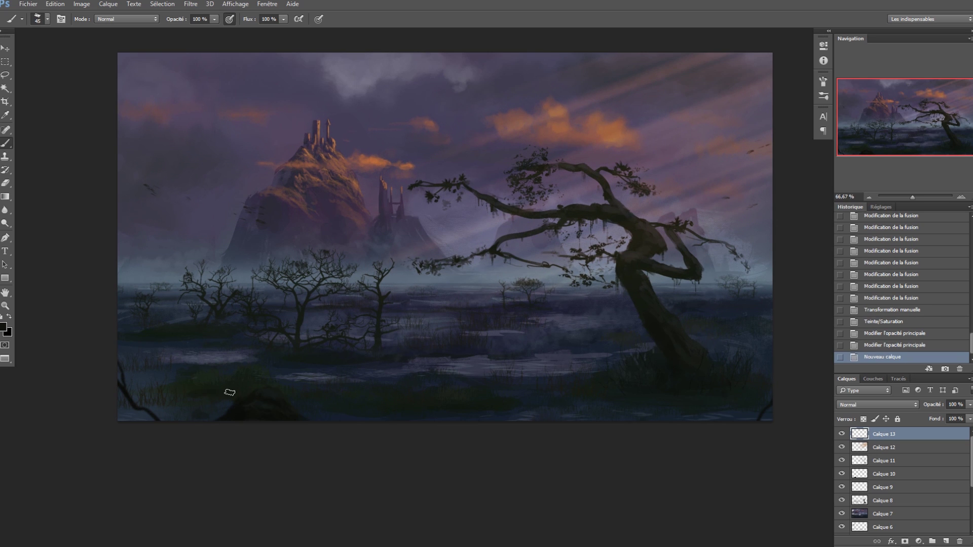
click(218, 401)
click(223, 398)
click(229, 395)
click(237, 394)
click(284, 397)
click(347, 401)
click(317, 400)
click(342, 405)
click(418, 407)
click(465, 407)
click(326, 355)
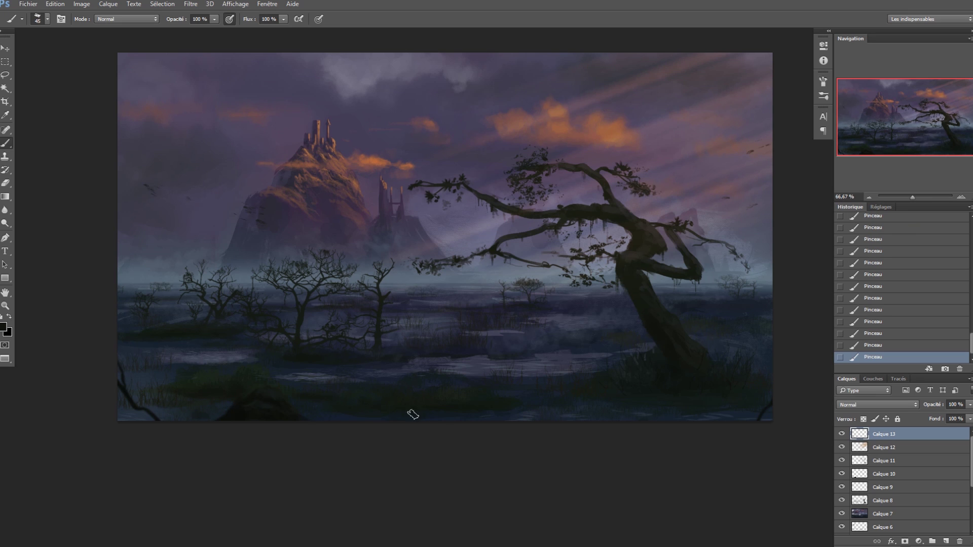
Reduce the Chalk brush to 19 px and touch up the tip of the large tree's long branch near the small tower.
right_click(523, 349)
click(599, 334)
key(Return)
drag(430, 182, 428, 210)
alt+click(439, 211)
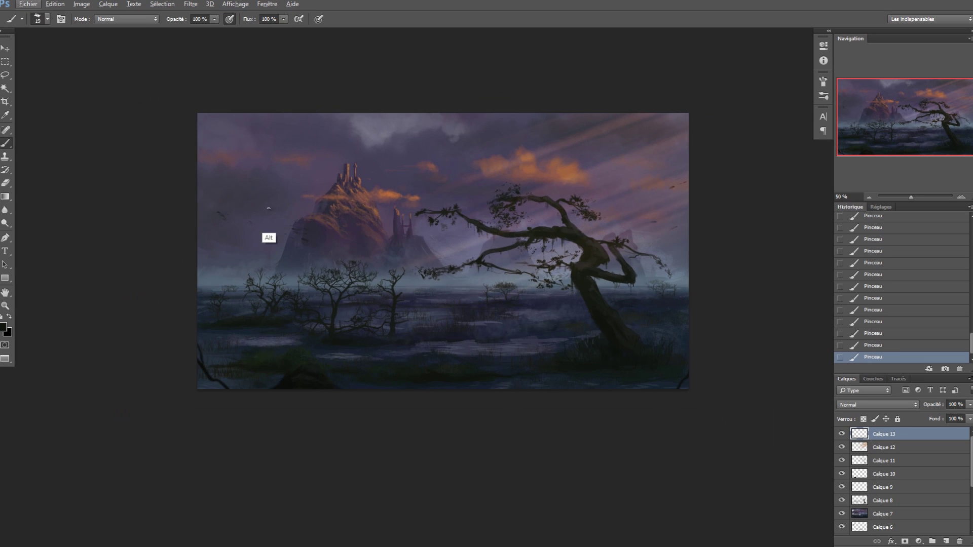
On a new layer, darken the sky, marsh and picture edges with broad dark strokes of the Soft Round brush.
right_click(270, 208)
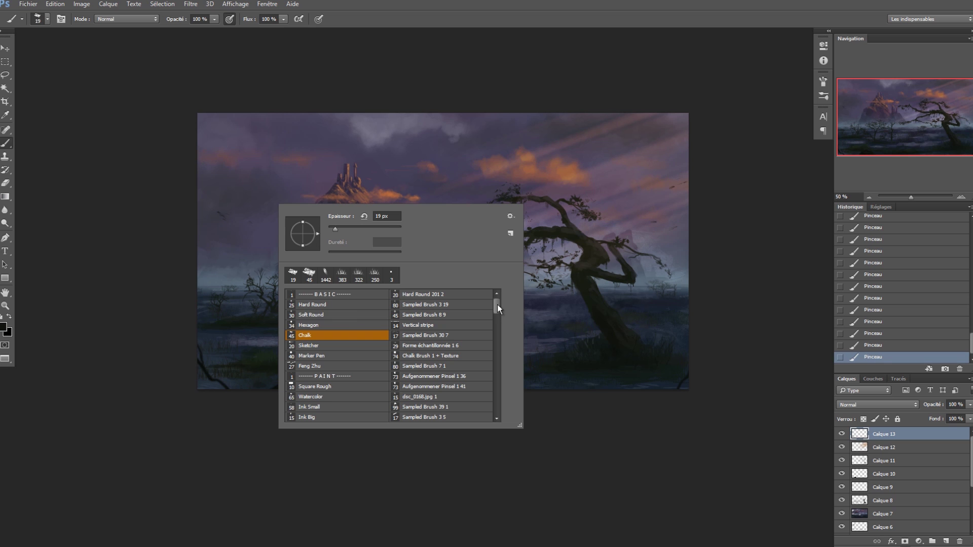
click(350, 316)
key(ctrl+shift+n)
key(Return)
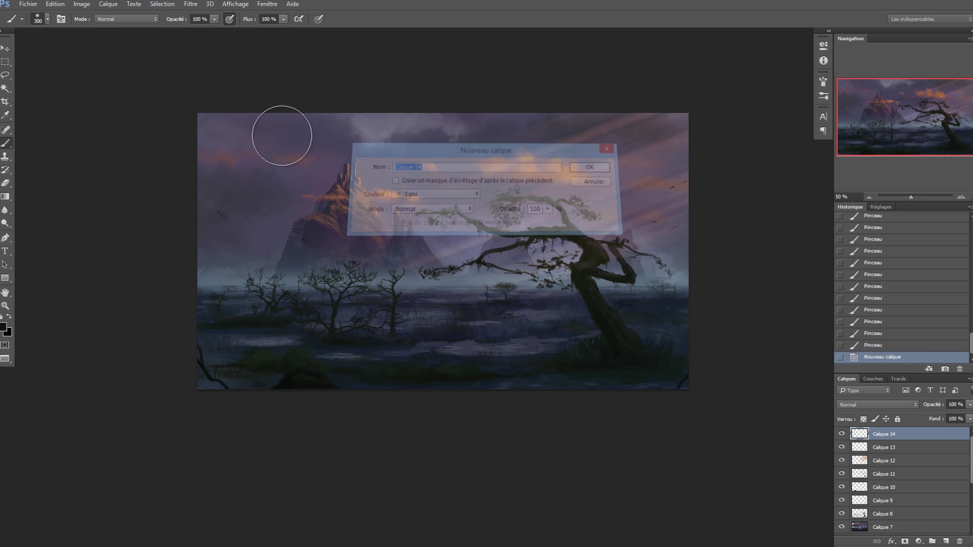
drag(210, 119, 228, 304)
drag(263, 339, 352, 352)
click(216, 312)
drag(217, 312, 369, 416)
click(271, 281)
drag(271, 281, 370, 250)
drag(336, 122, 498, 119)
drag(498, 119, 608, 127)
drag(659, 137, 757, 213)
drag(673, 254, 574, 178)
Erase the darkening over the castle mountain with a soft eraser, and stamp all visible layers onto a new layer.
key(e)
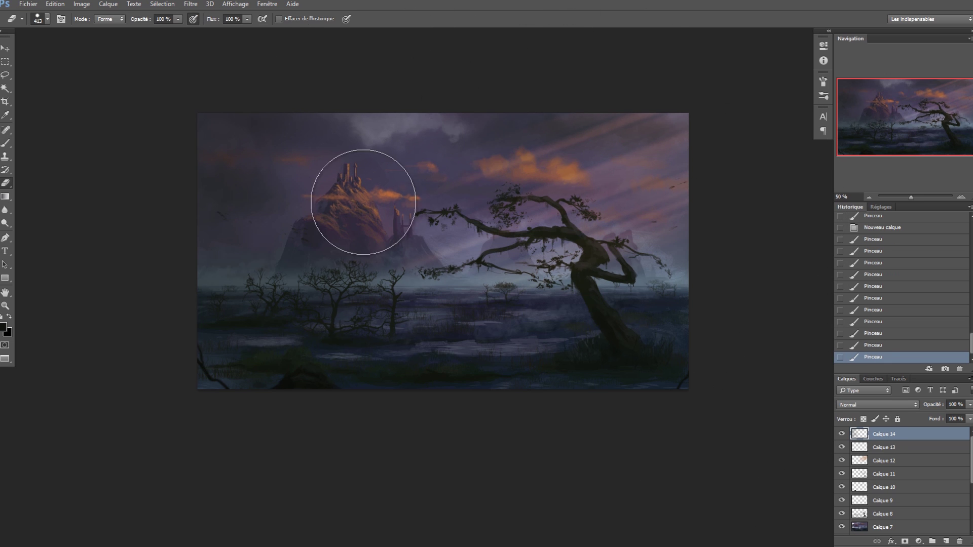
right_click(382, 220)
drag(511, 259, 412, 251)
click(324, 212)
drag(324, 212, 372, 226)
click(374, 228)
key(ctrl+alt+shift+e)
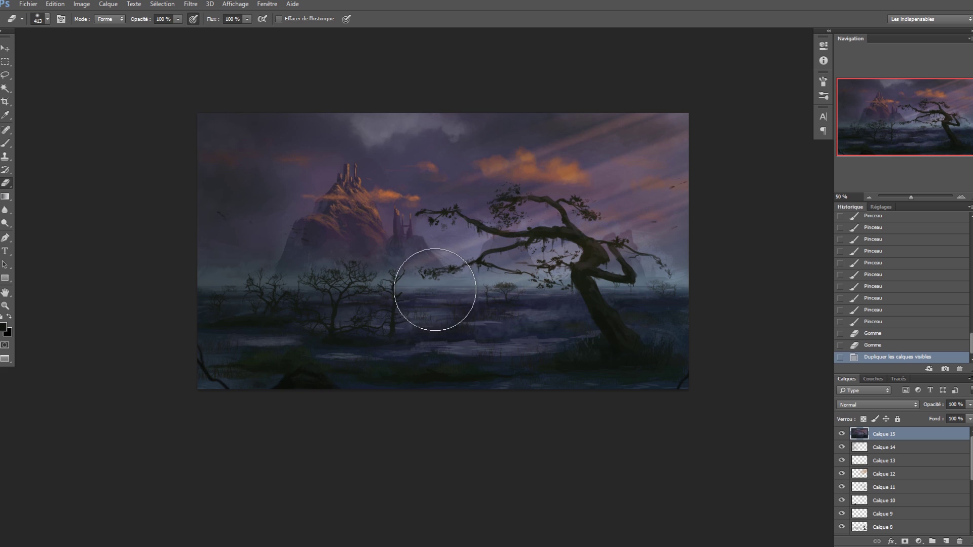
Brighten the highlights on the castle mountain and small tower with the Dodge tool set to Tons clairs.
key(o)
click(138, 20)
click(142, 38)
click(144, 21)
click(142, 40)
drag(344, 188, 380, 222)
key(ctrl+z)
drag(363, 183, 396, 206)
click(423, 207)
Dodge the large orange cloud, the light around the large tree's trunk and the castle mountain's slopes.
drag(592, 183, 568, 179)
click(581, 184)
click(566, 246)
click(341, 212)
click(333, 229)
click(415, 217)
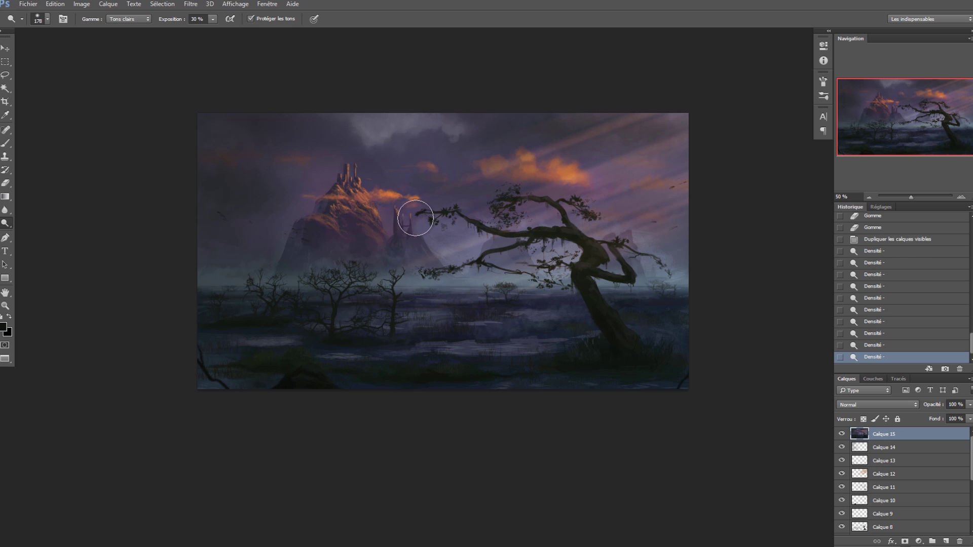
click(585, 236)
click(590, 246)
click(591, 251)
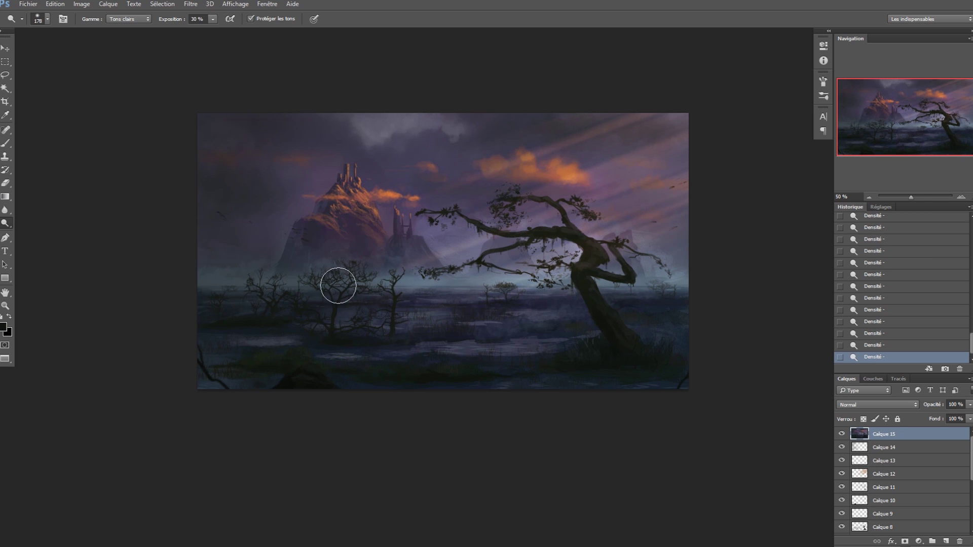
Select the Chain 1 brush at 102 px and create a new layer.
key(v)
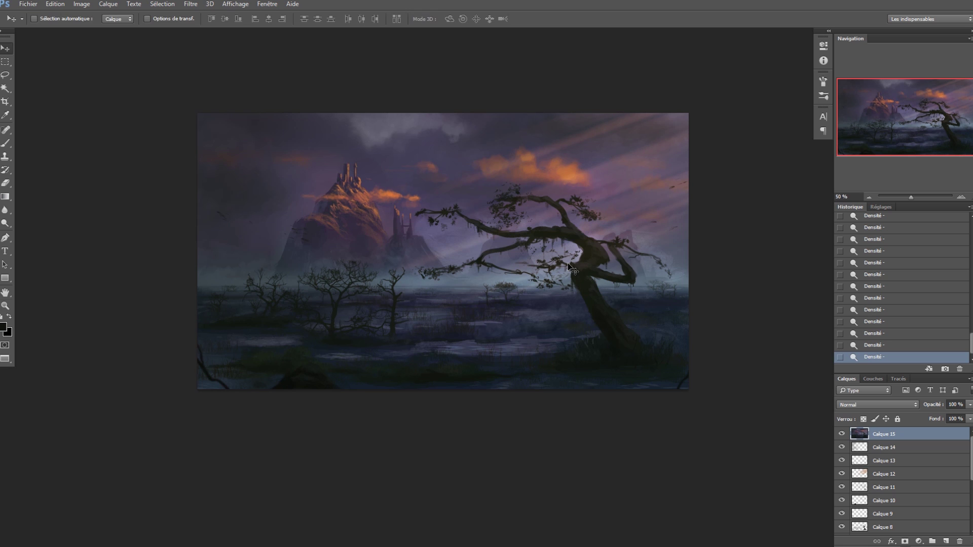
key(ctrl+plus)
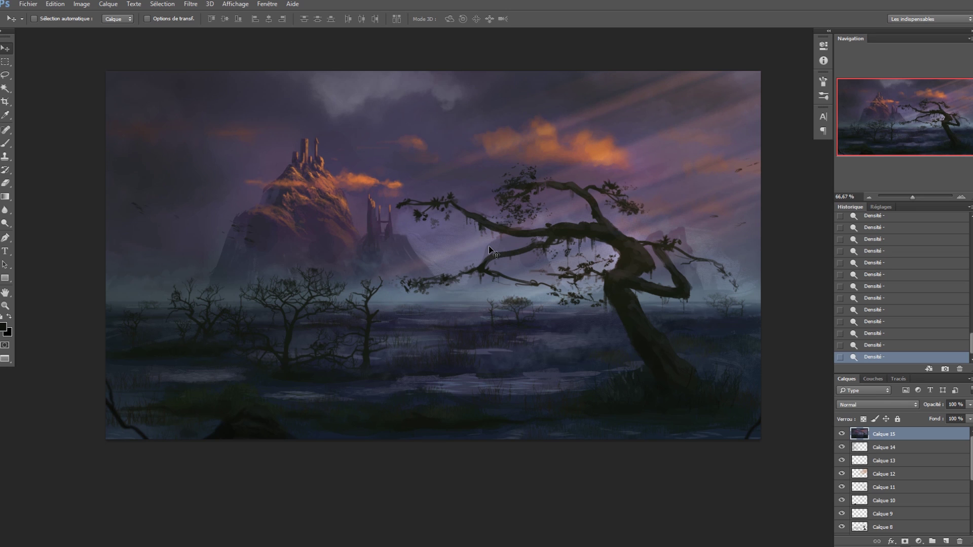
key(b)
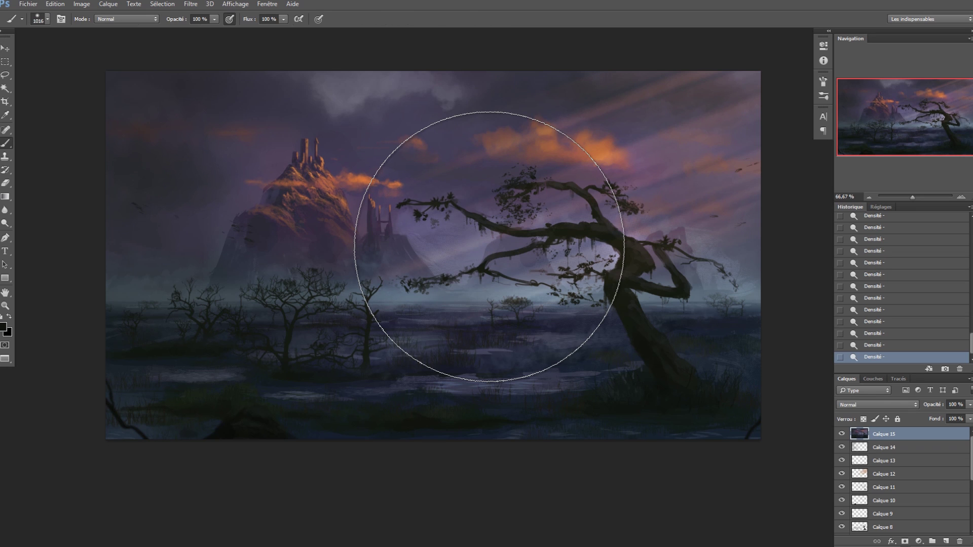
right_click(490, 246)
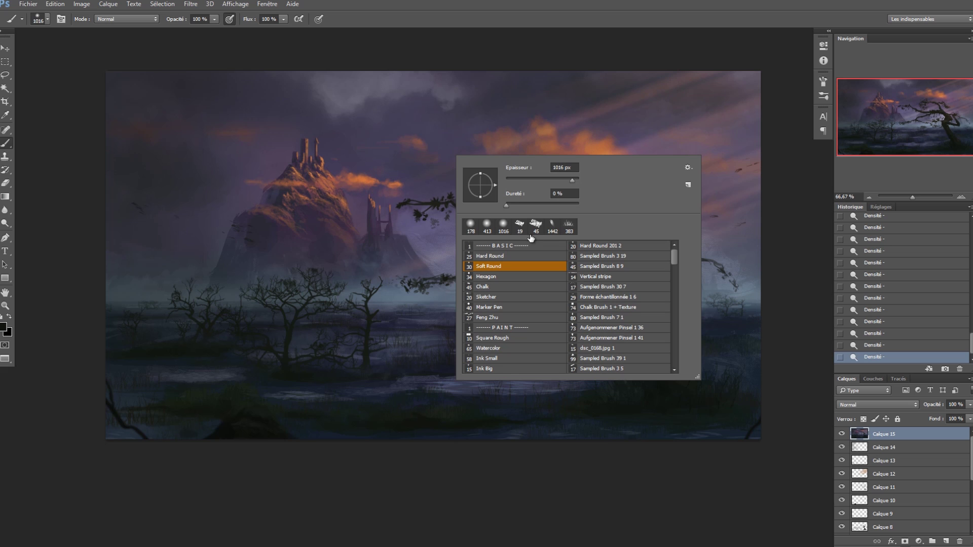
mouse_move(676, 253)
mouse_down()
mouse_move(675, 360)
mouse_move(677, 256)
mouse_move(671, 357)
mouse_move(675, 345)
mouse_up()
click(505, 273)
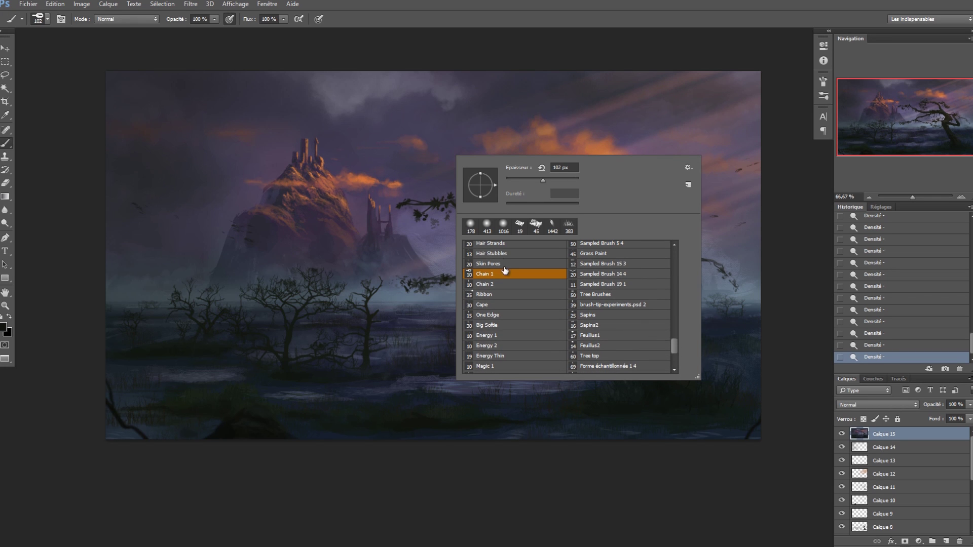
click(514, 19)
key(ctrl+shift+n)
key(Return)
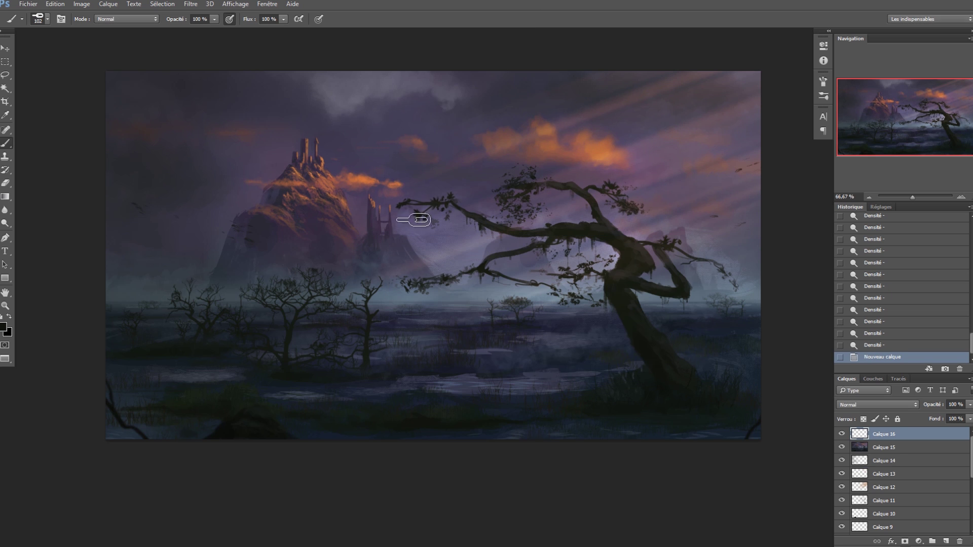
Try large light grey Chain 1 strokes across the sky and the castle mountain.
click(4, 327)
drag(567, 276, 544, 277)
key(Return)
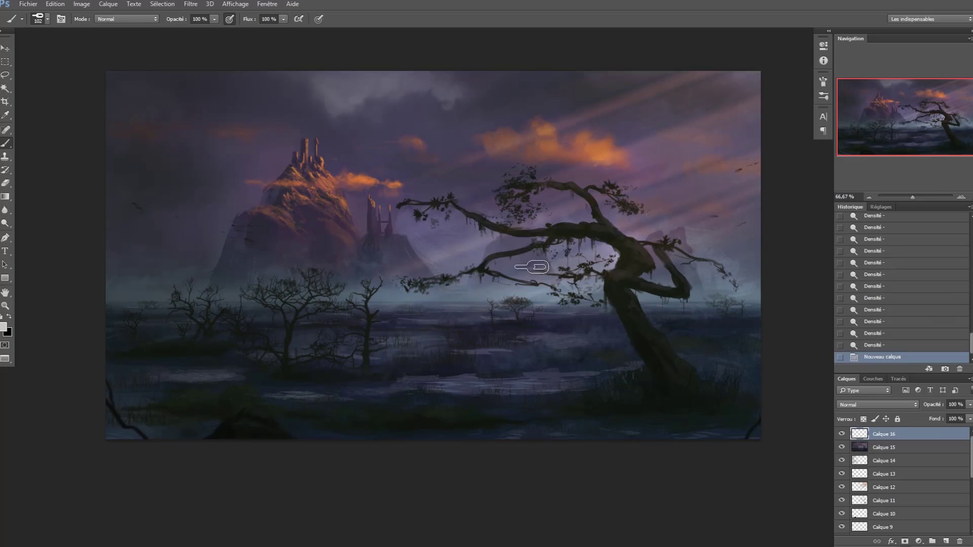
mouse_move(187, 105)
mouse_down()
mouse_move(356, 96)
mouse_move(637, 104)
mouse_move(670, 112)
mouse_up()
key(ctrl+z)
mouse_move(507, 80)
mouse_down()
mouse_move(406, 76)
mouse_move(478, 108)
mouse_move(806, 144)
mouse_up()
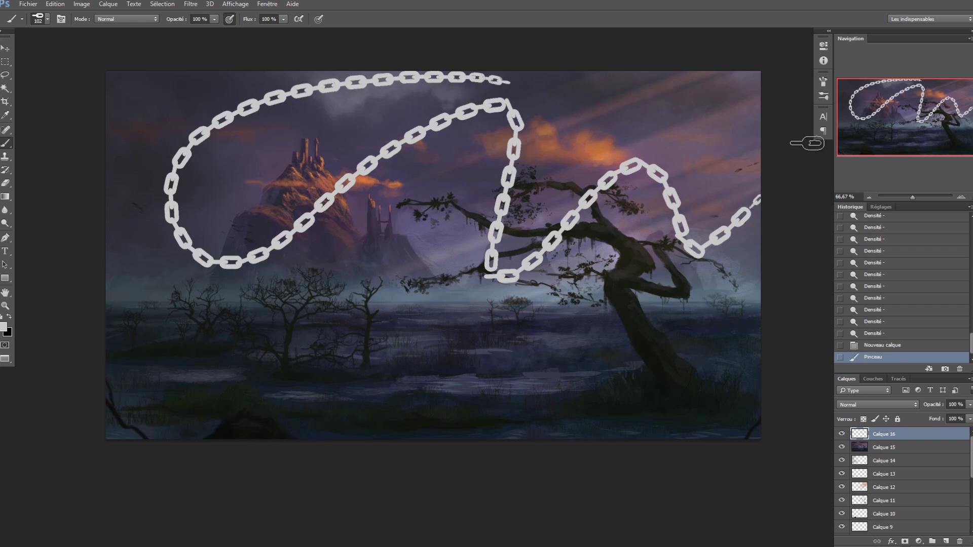
key(ctrl+z)
mouse_move(246, 76)
mouse_down()
mouse_move(231, 167)
mouse_move(258, 224)
mouse_move(320, 129)
mouse_move(397, 192)
mouse_move(487, 195)
mouse_up()
key(ctrl+z)
Sample the dark bark colour and hang two chains from the large tree's main branch with the brush at 36 px.
alt+click(577, 224)
mouse_move(574, 228)
mouse_down()
mouse_move(558, 228)
mouse_move(561, 313)
mouse_up()
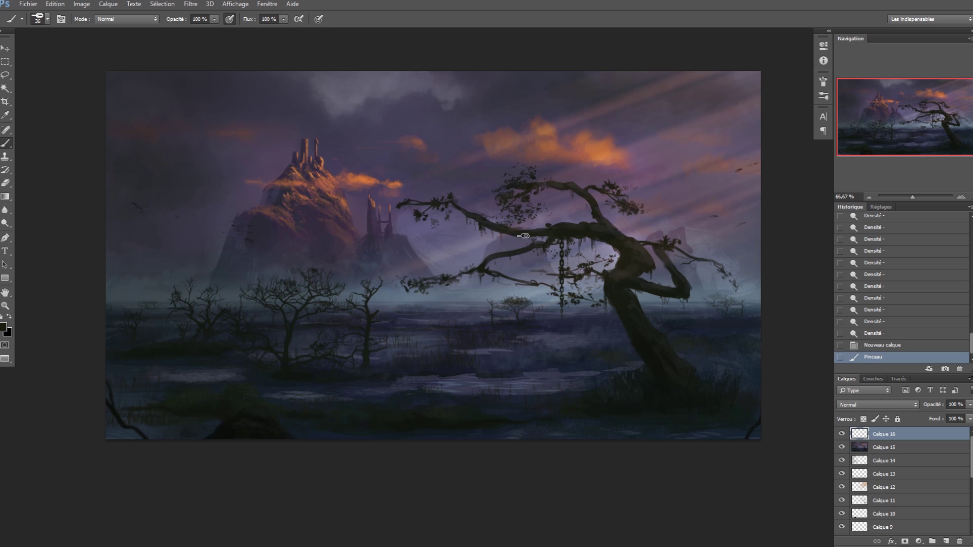
drag(511, 232, 512, 275)
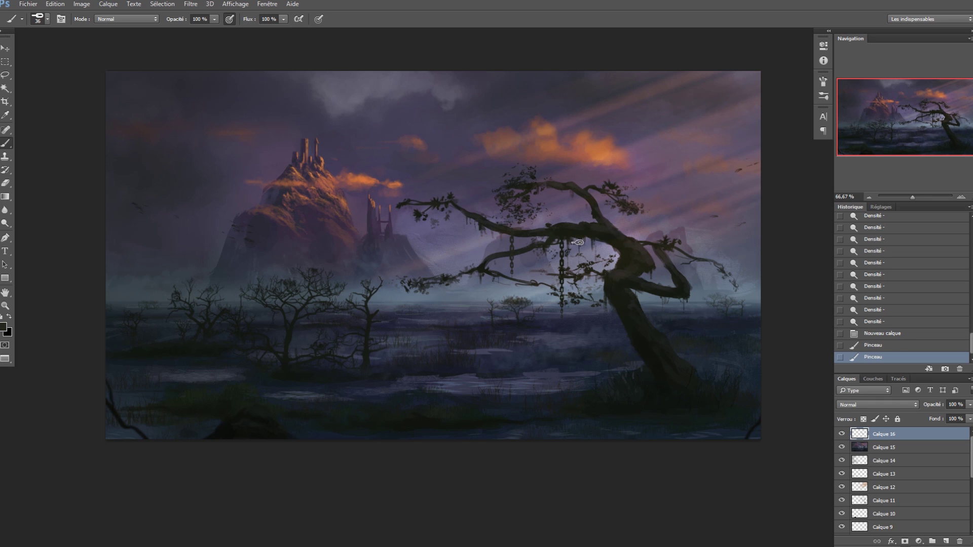
Switch to the Chain 2 brush and try a stroke across the sky at 47 px.
right_click(660, 254)
click(702, 388)
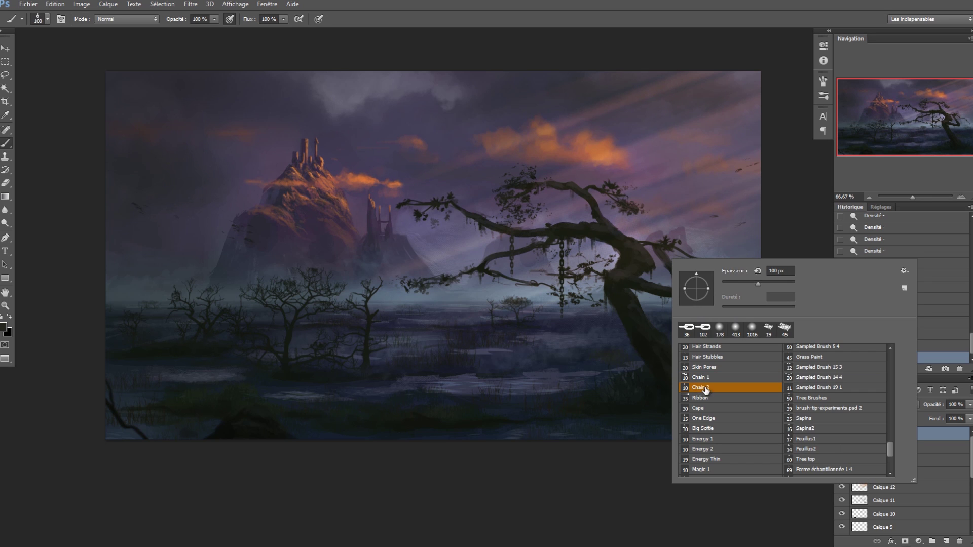
drag(746, 272, 722, 272)
mouse_move(532, 156)
mouse_down()
mouse_move(518, 145)
mouse_move(345, 223)
mouse_up()
key(ctrl+z)
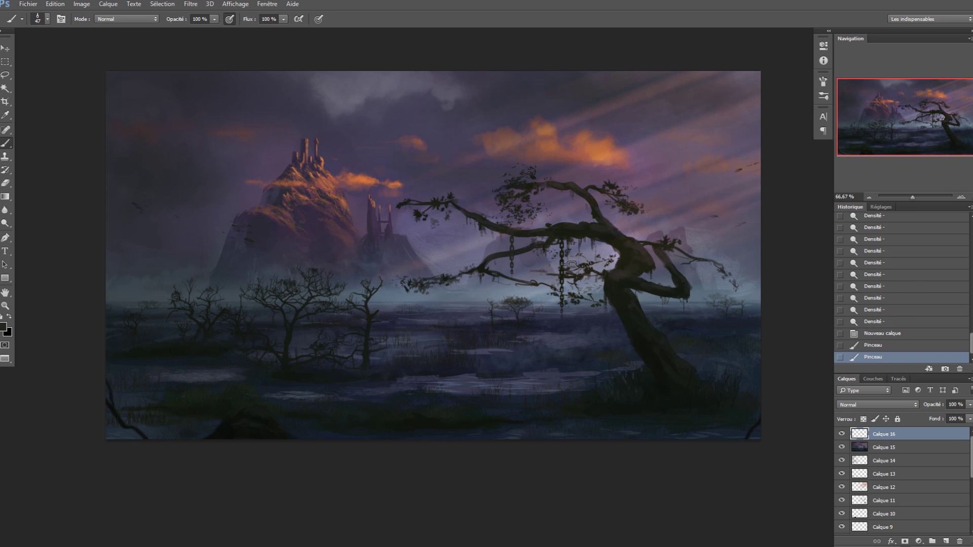
Shrink the Chain 2 brush to 5 px and draw tiny chains on the bare marsh tree below the castle mountain.
right_click(458, 272)
text(21)
key(Return)
key(alt)
right_click(340, 294)
click(393, 318)
drag(310, 378, 285, 330)
drag(260, 300, 256, 318)
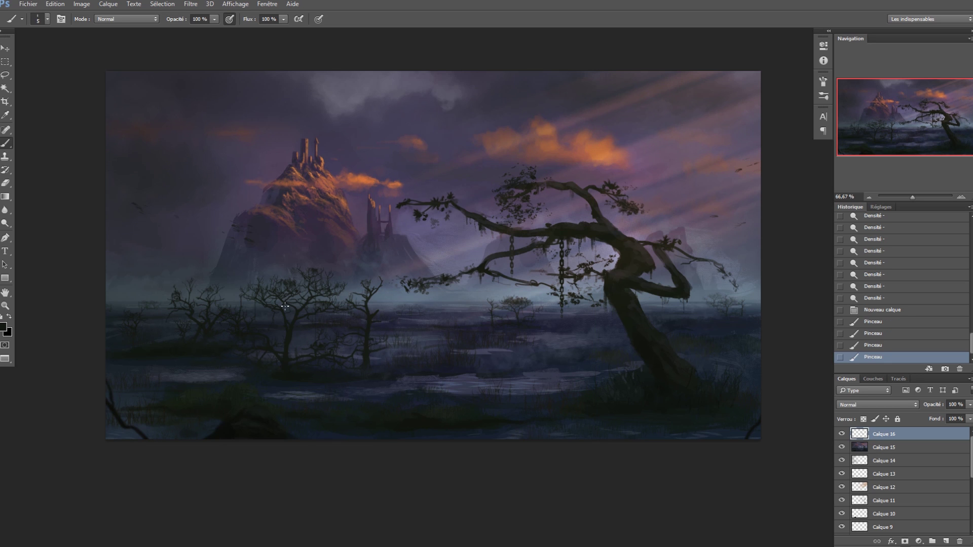
Resize the chain brush and add straight hanging chains to the bare marsh tree's lower branches.
right_click(290, 299)
click(344, 327)
shift+click(266, 326)
shift+click(299, 349)
Sample the large tree's dark bark and hang a straight 21 px chain beneath its right-hand looping branch.
drag(619, 235, 609, 236)
alt+click(673, 261)
shift+click(677, 325)
key(ctrl+z)
right_click(684, 293)
click(743, 313)
click(673, 305)
shift+click(672, 329)
click(673, 294)
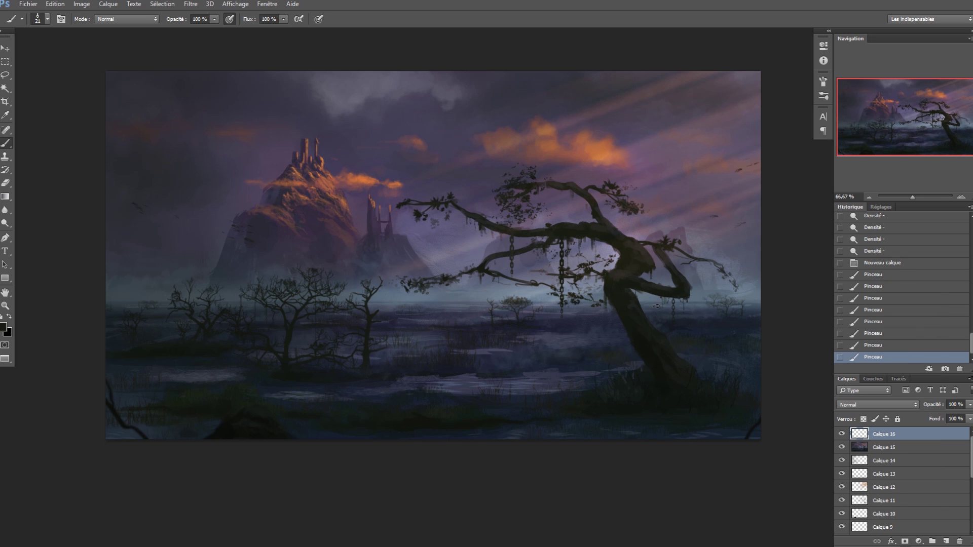
Hang another straight chain from the large tree's main branch, between the two chains already there.
drag(546, 244, 545, 306)
key(ctrl+z)
shift+click(545, 280)
click(588, 242)
Sample a mauve tone beside the large tree and draw a short chain stroke across the bend of its trunk.
alt+click(634, 234)
mouse_move(565, 223)
mouse_down()
mouse_move(584, 223)
mouse_move(590, 245)
mouse_move(618, 235)
mouse_up()
key(ctrl+z)
drag(614, 273, 628, 275)
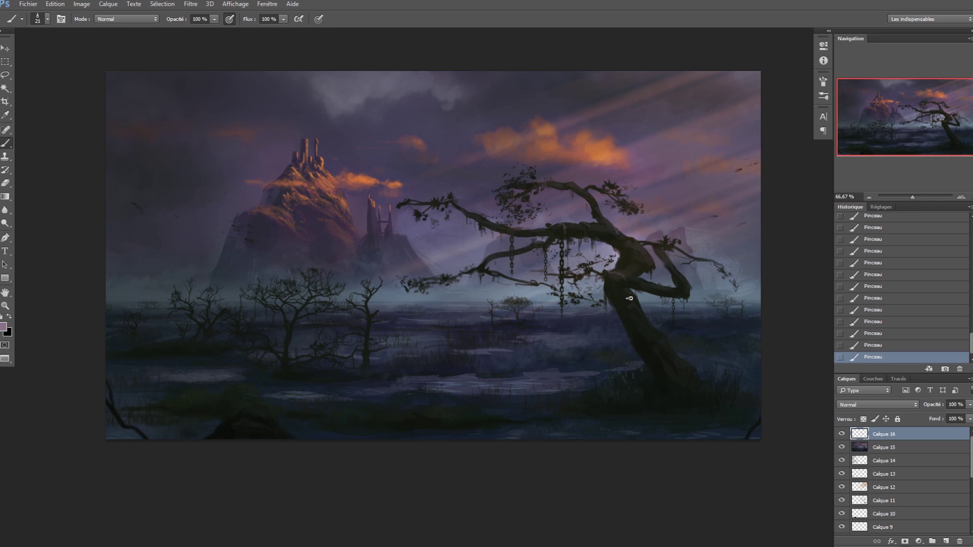
Choose the Energy 1 brush and set the foreground colour to pale yellow f5f4cd.
right_click(465, 227)
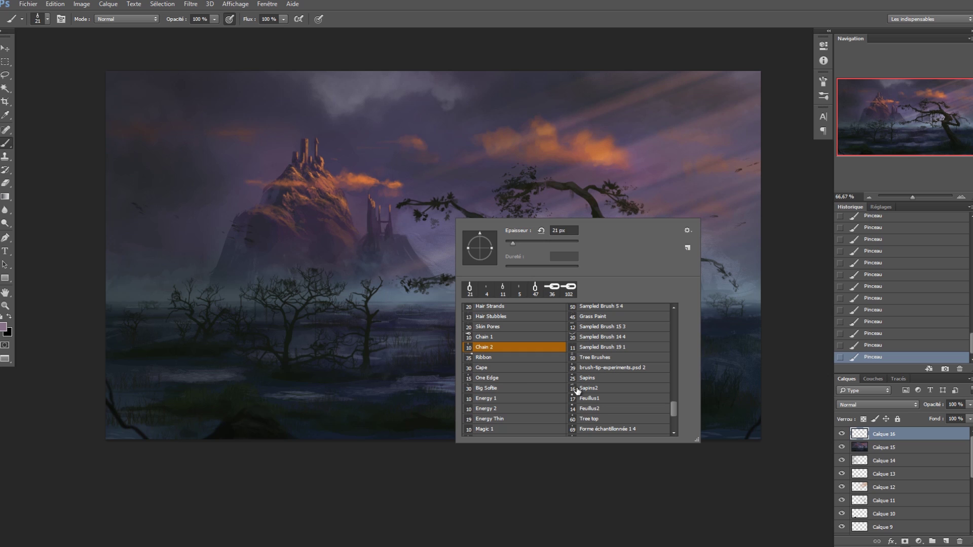
click(527, 399)
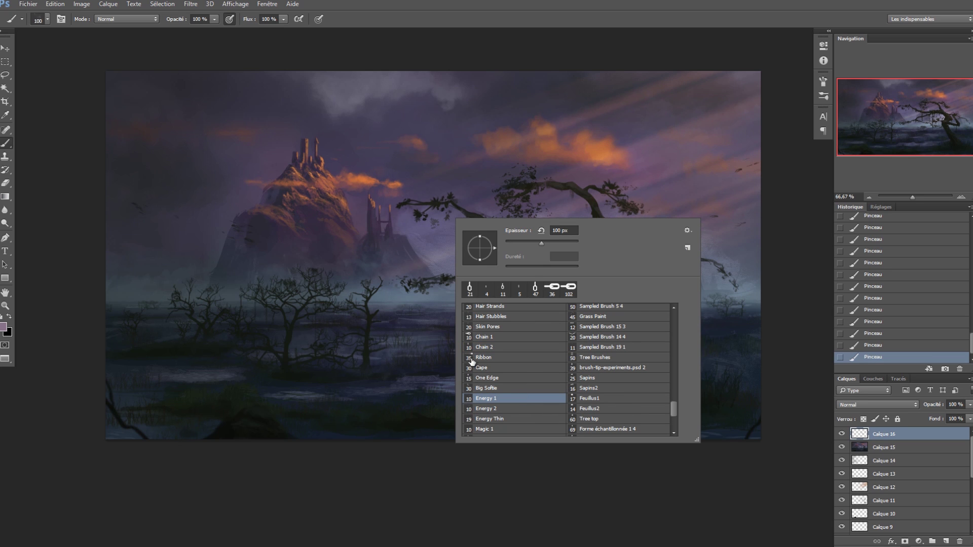
click(526, 2)
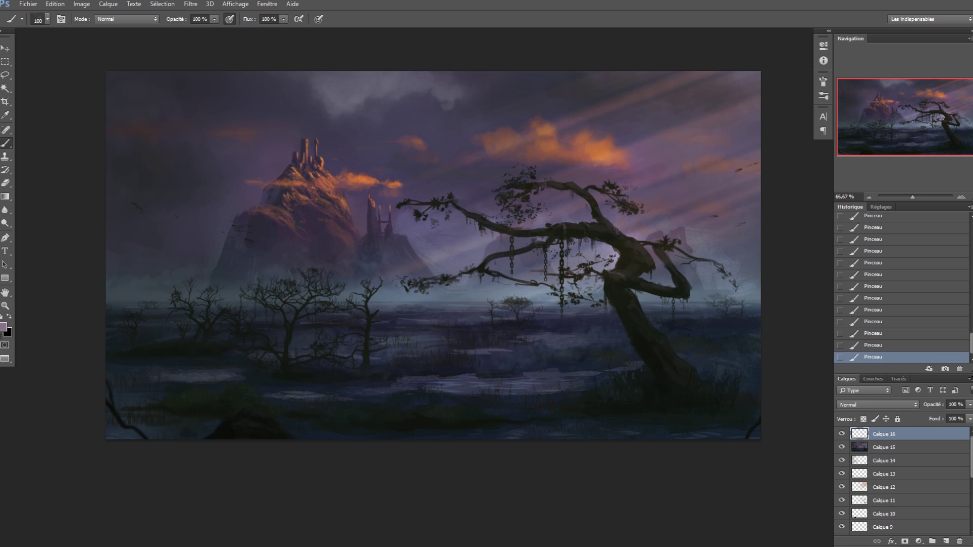
click(4, 327)
click(568, 284)
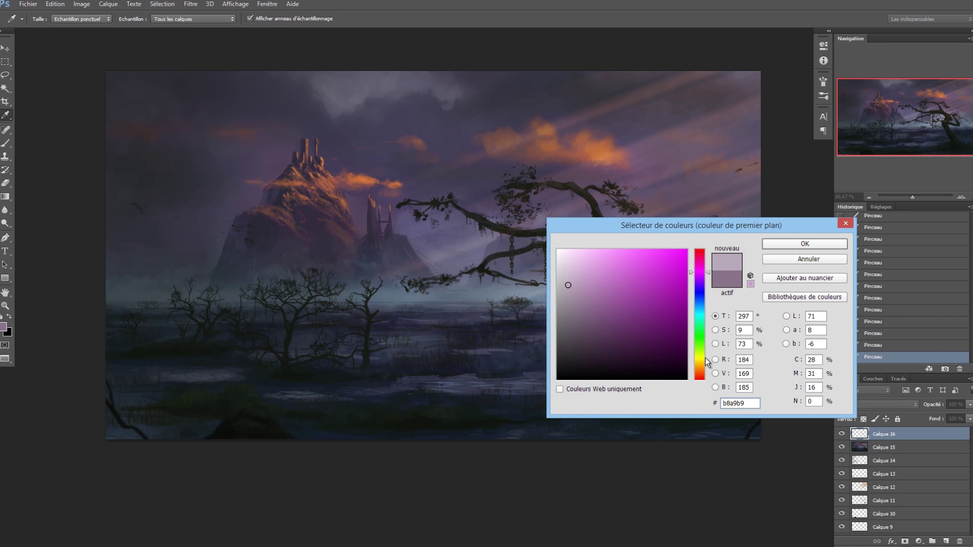
click(701, 358)
click(578, 254)
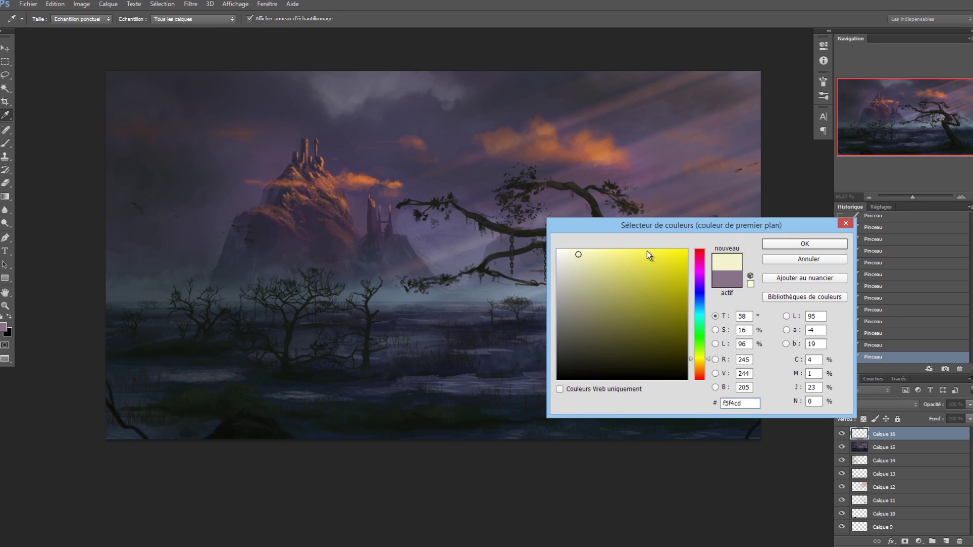
click(769, 240)
Try glowing pale yellow Energy 1 strokes across the sky beside the castle mountain.
mouse_move(538, 135)
mouse_down()
mouse_move(205, 211)
mouse_move(261, 315)
mouse_up()
key(ctrl+z)
mouse_move(309, 100)
mouse_down()
mouse_move(221, 190)
mouse_move(233, 199)
mouse_move(152, 82)
mouse_move(252, 174)
mouse_up()
key(ctrl+z)
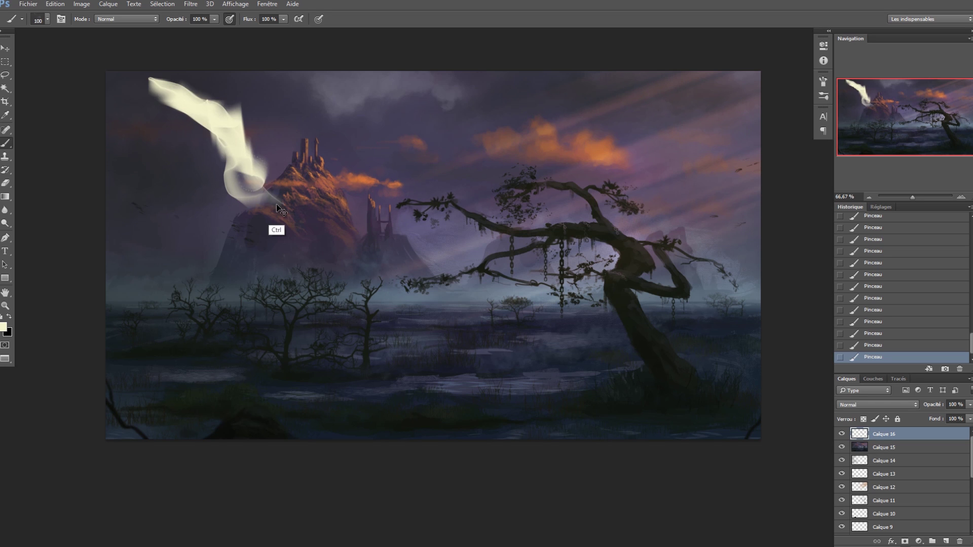
Undo the pale yellow Energy 1 strokes and another test stroke over the castle mountain.
key(ctrl+z)
mouse_move(221, 210)
mouse_down()
mouse_move(189, 170)
mouse_move(230, 170)
mouse_move(151, 117)
mouse_move(402, 305)
mouse_up()
key(ctrl+z)
key(ctrl+z)
Try a pale yellow Energy 2 brush stroke diagonally across the castle mountain, then undo it.
right_click(334, 191)
click(375, 380)
drag(176, 130, 382, 297)
key(ctrl+z)
Try a 190 px Energy Thin brush stroke diagonally across the castle mountain, then undo it.
right_click(290, 205)
click(335, 404)
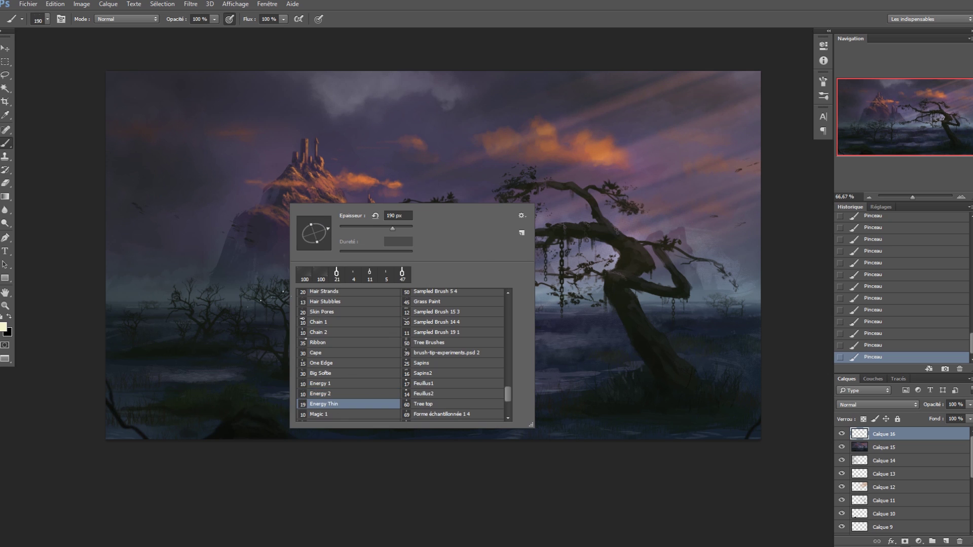
drag(163, 85, 347, 274)
key(ctrl+z)
Try a sparkling 100 px Magic 1 brush stroke from the sky down across the castle mountain, then undo it.
right_click(303, 201)
click(339, 410)
drag(165, 95, 359, 303)
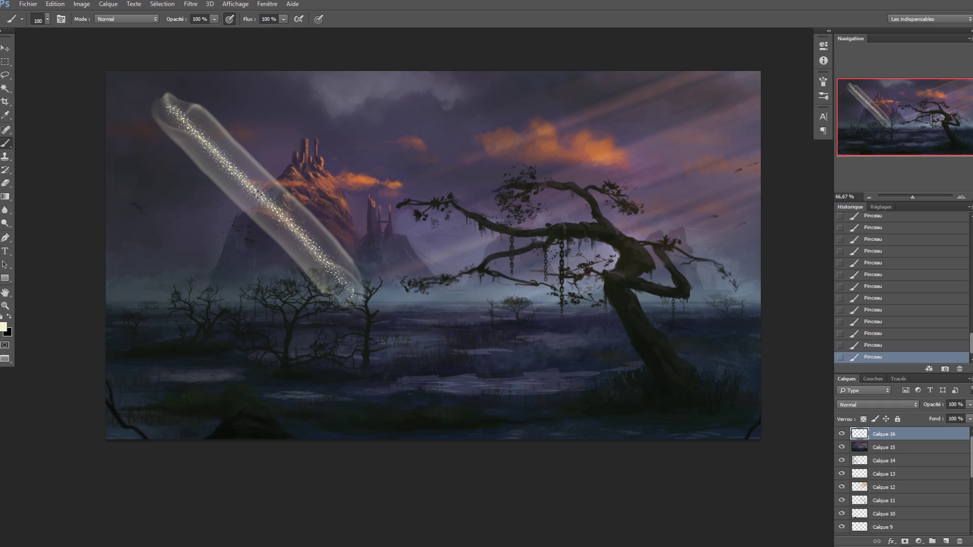
key(ctrl+z)
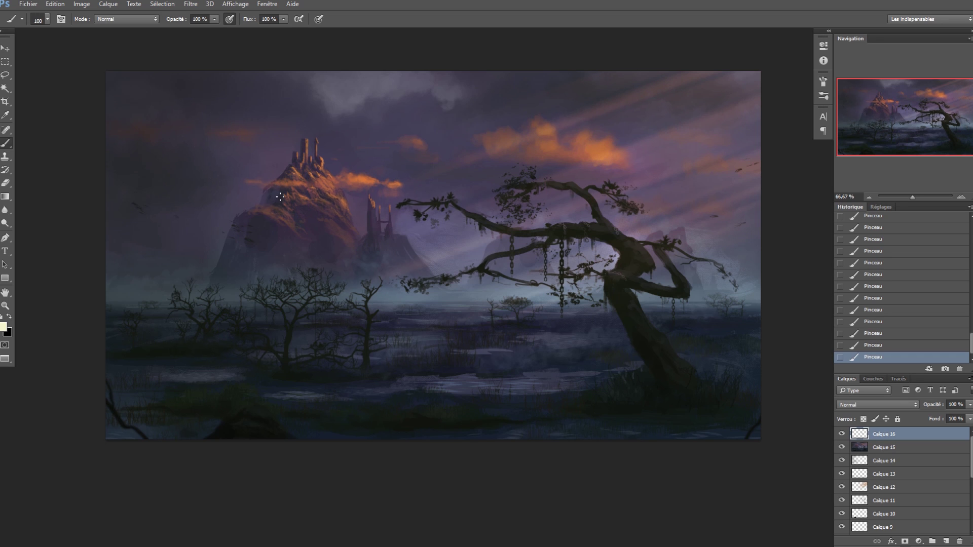
Sample the blue-grey mist colour at the horizon and choose the Ground Dust brush from the environment brushes.
alt+click(502, 291)
right_click(442, 276)
scroll(669, 464, down, 3)
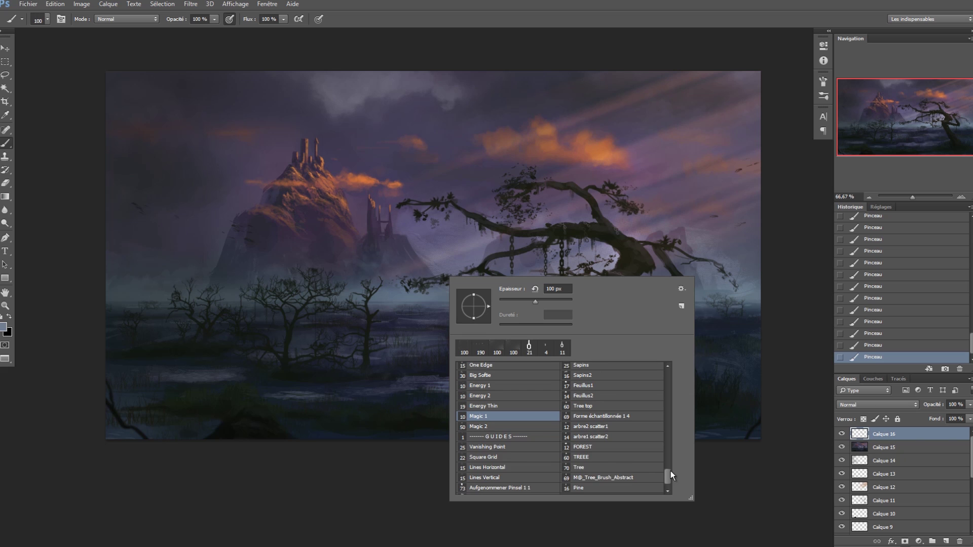
mouse_move(667, 479)
mouse_down()
mouse_move(664, 372)
mouse_move(672, 497)
mouse_move(669, 466)
mouse_up()
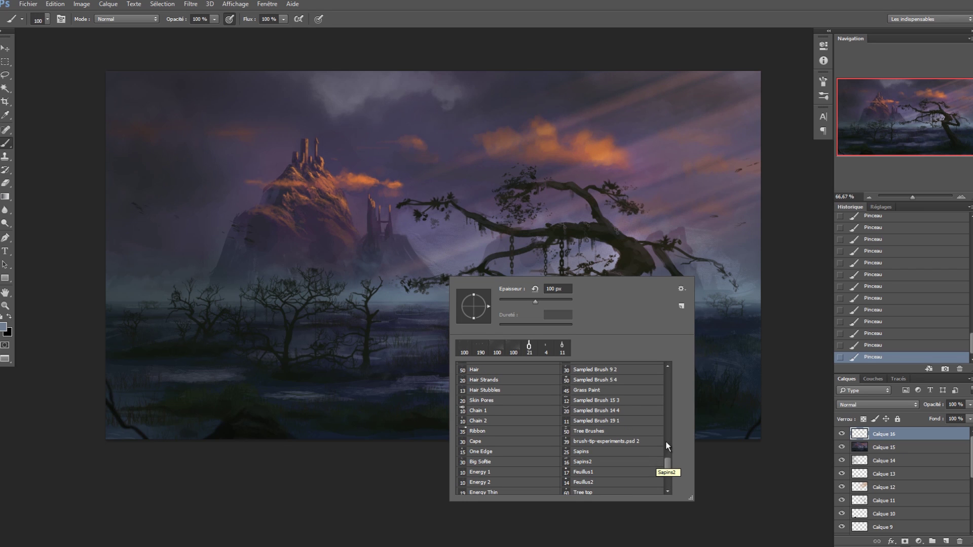
scroll(670, 468, down, 1)
drag(670, 470, 667, 412)
click(525, 425)
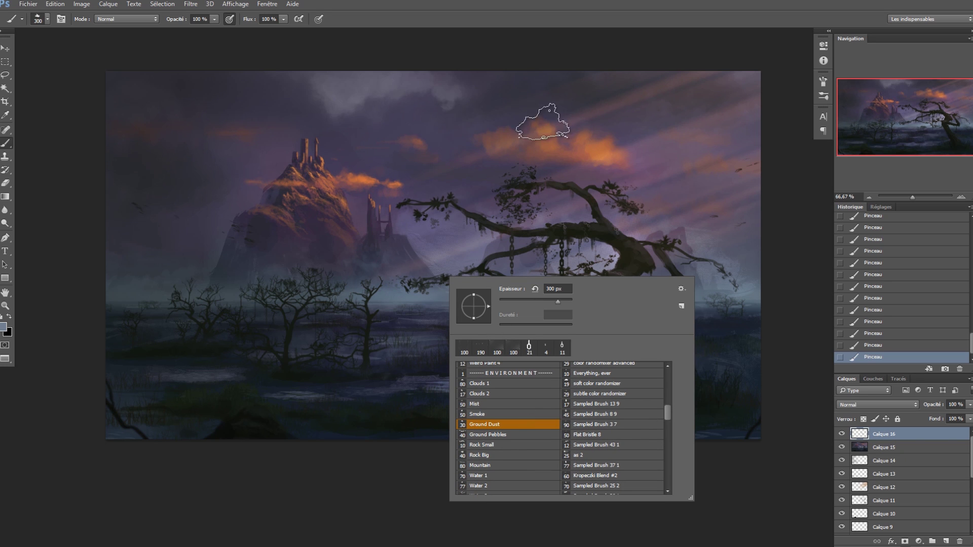
click(570, 20)
Try blue-grey Ground Dust strokes over the marsh water and the foreground ground beside the large tree, undoing them.
drag(421, 338, 473, 365)
key(ctrl+z)
key(ctrl+z)
key(ctrl+z)
drag(370, 415, 409, 411)
key(ctrl+z)
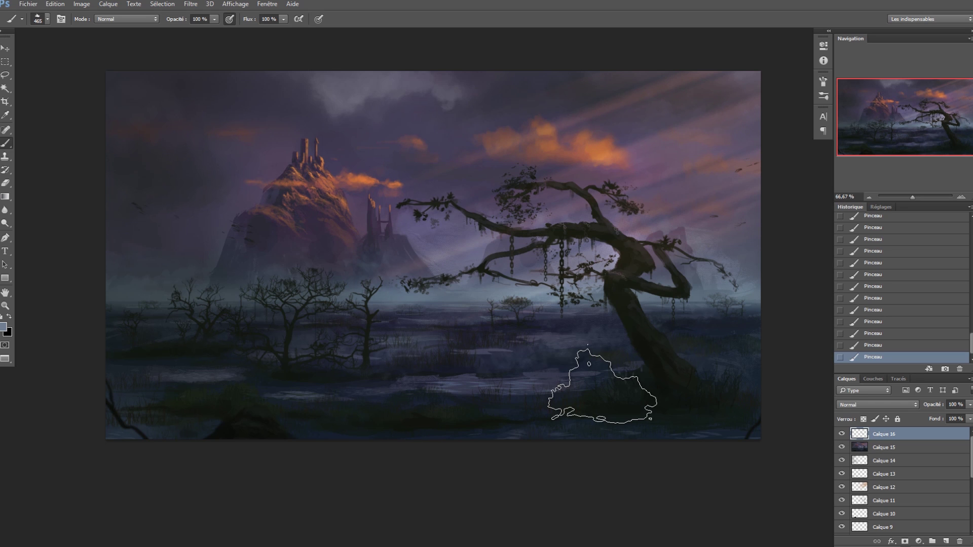
drag(522, 405, 556, 403)
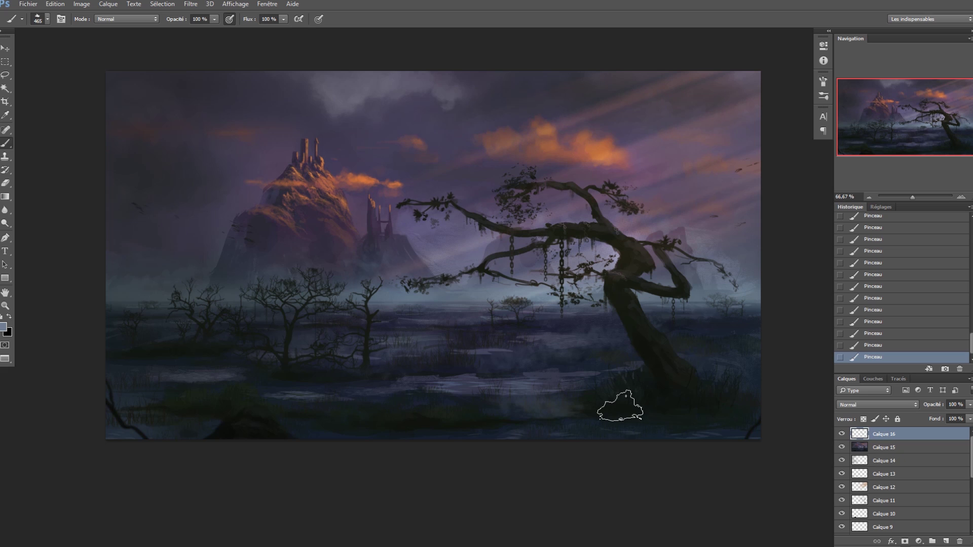
key(ctrl+z)
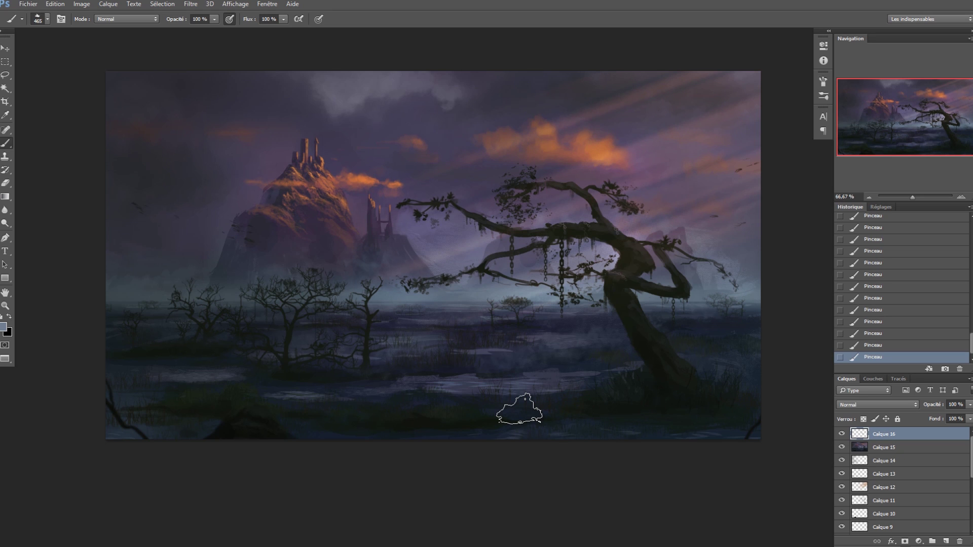
mouse_move(511, 404)
mouse_down()
mouse_move(541, 403)
mouse_move(511, 380)
mouse_move(555, 394)
mouse_up()
key(ctrl+z)
key(ctrl+z)
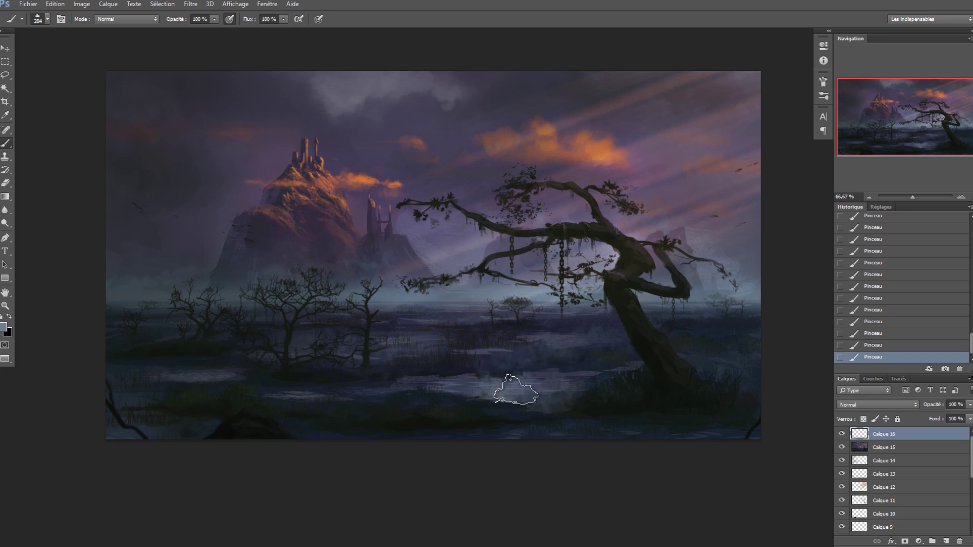
key(ctrl+z)
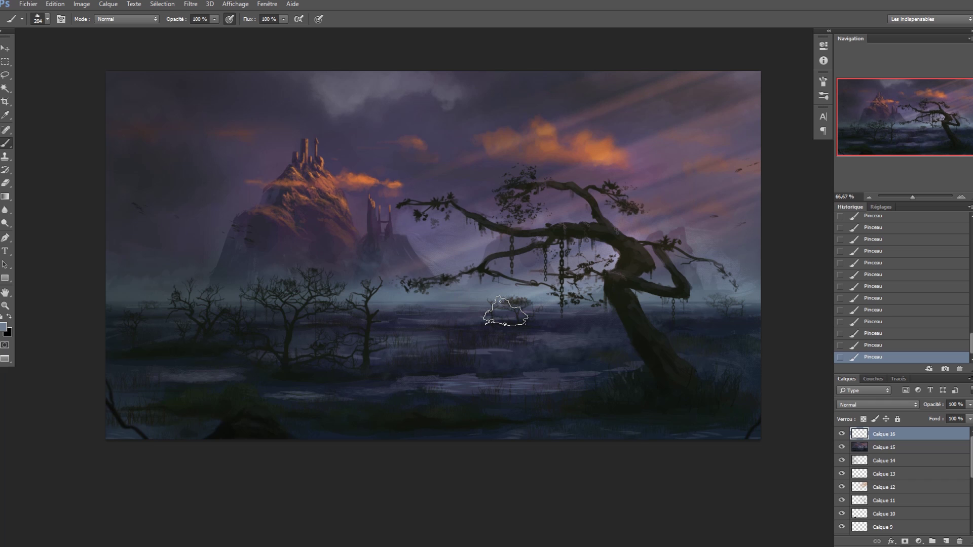
Sample a near-black tone from the marsh beside the bare trees and choose the Light Particles brush at 700 px.
alt+click(228, 349)
right_click(231, 349)
key(Return)
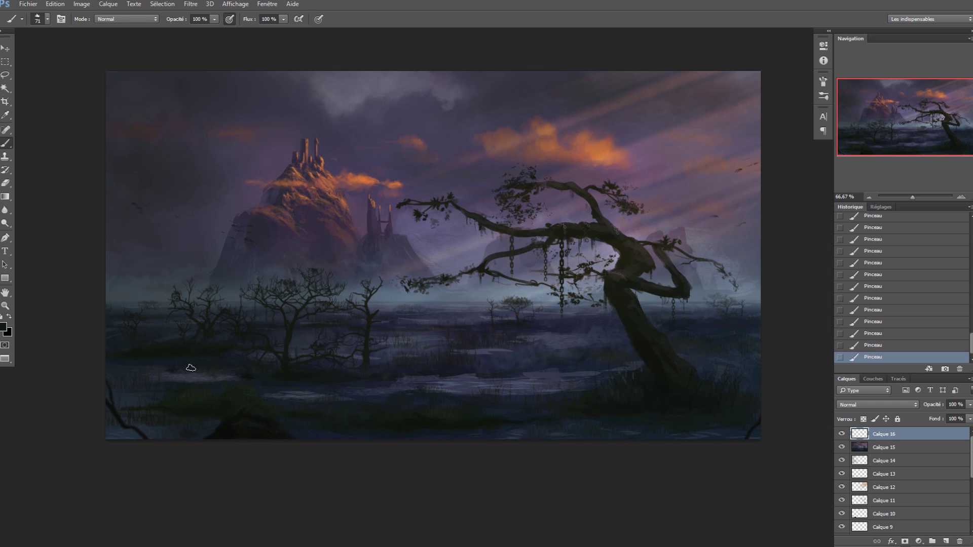
right_click(406, 306)
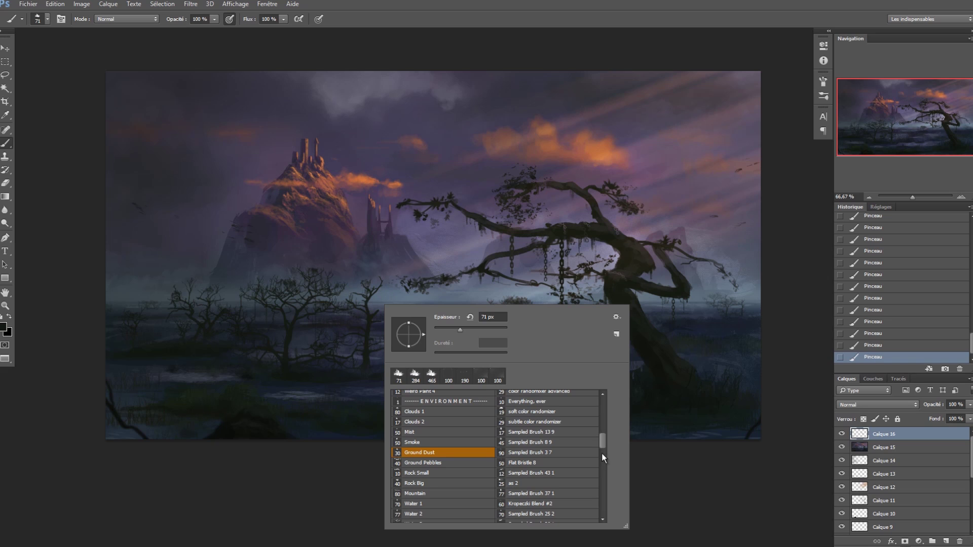
drag(601, 442, 599, 456)
click(453, 459)
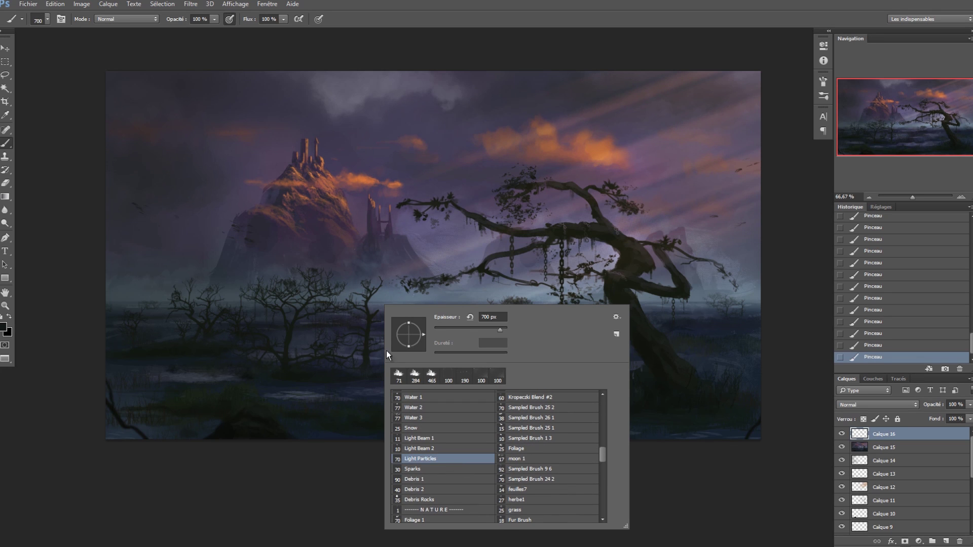
key(Return)
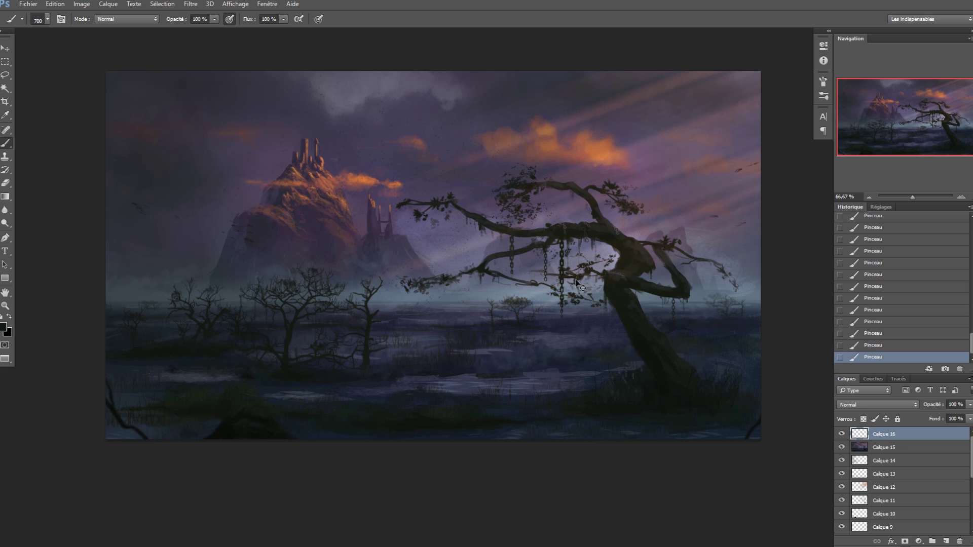
Sample the orange of the sunlit cloud and scatter Light Particles specks from the sky beams down to the marsh with a 1090 px brush.
drag(453, 213, 491, 213)
alt+click(605, 152)
key(ctrl+alt+z)
key(ctrl+alt+z)
drag(664, 142, 634, 129)
mouse_move(676, 157)
mouse_down()
mouse_move(698, 190)
mouse_move(749, 175)
mouse_up()
key(ctrl+z)
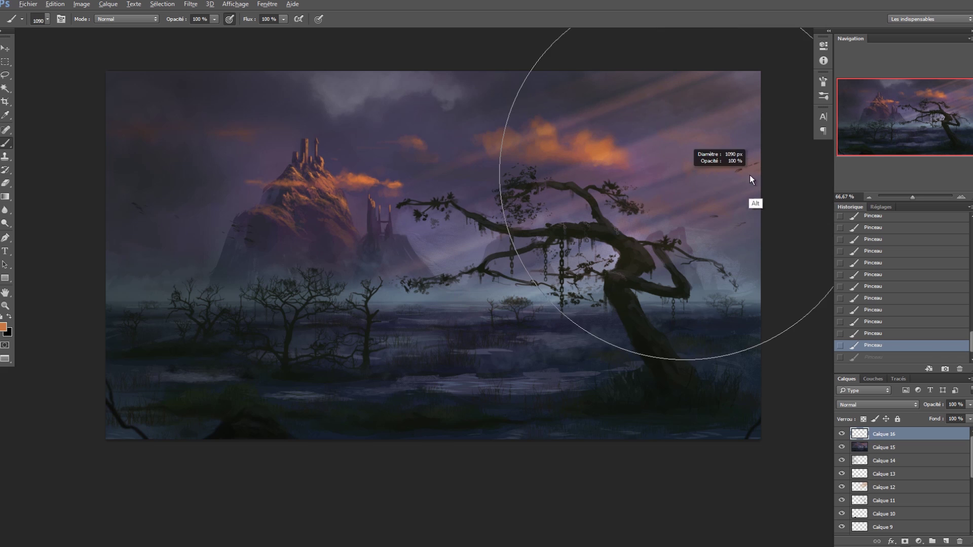
drag(644, 213, 461, 400)
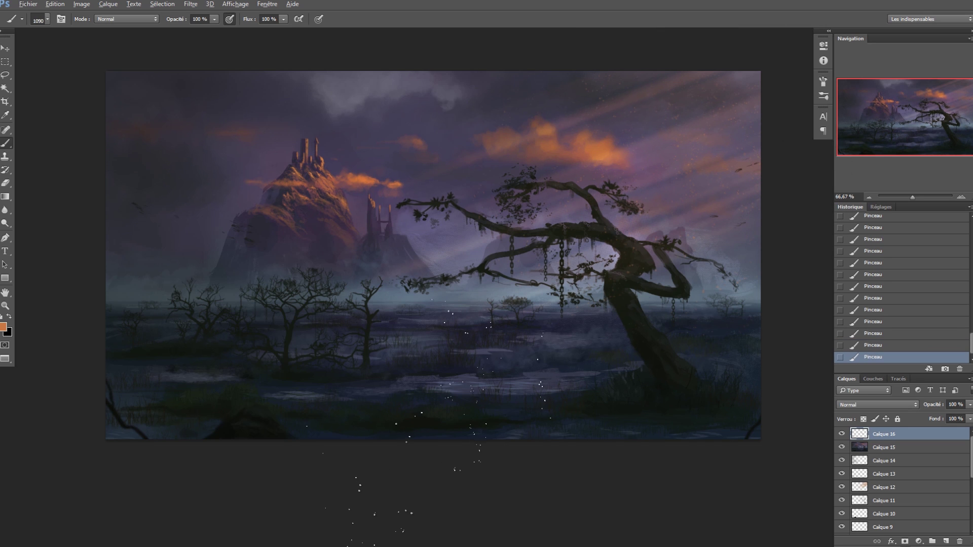
Switch to another particle brush, sample a dark tone from the large tree and scatter small dark specks around the castle mountain.
right_click(471, 209)
click(515, 376)
drag(345, 253, 400, 345)
alt+click(619, 303)
drag(475, 301, 431, 347)
drag(364, 221, 349, 213)
Stamp all visible layers into a new layer at the top of the stack and activate the Move tool.
key(ctrl+shift+alt+e)
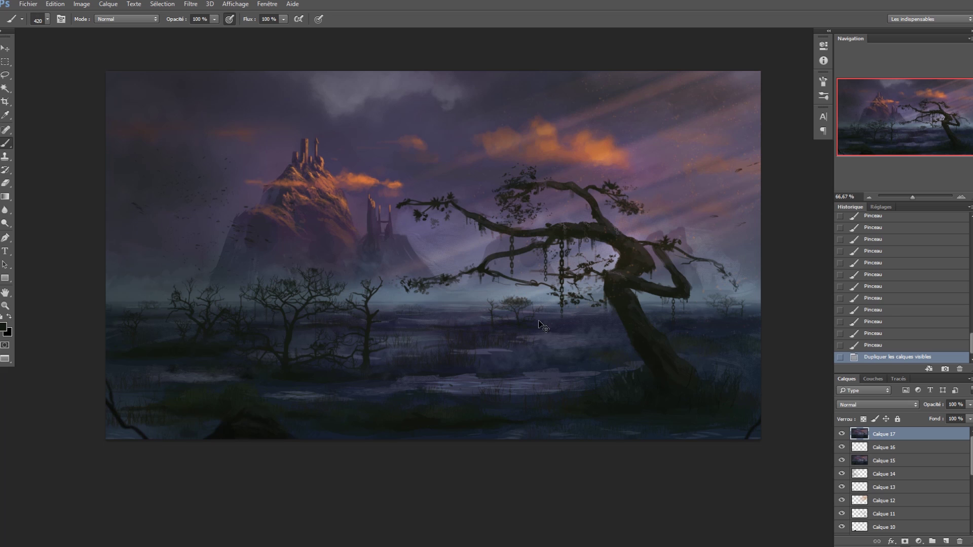
key(v)
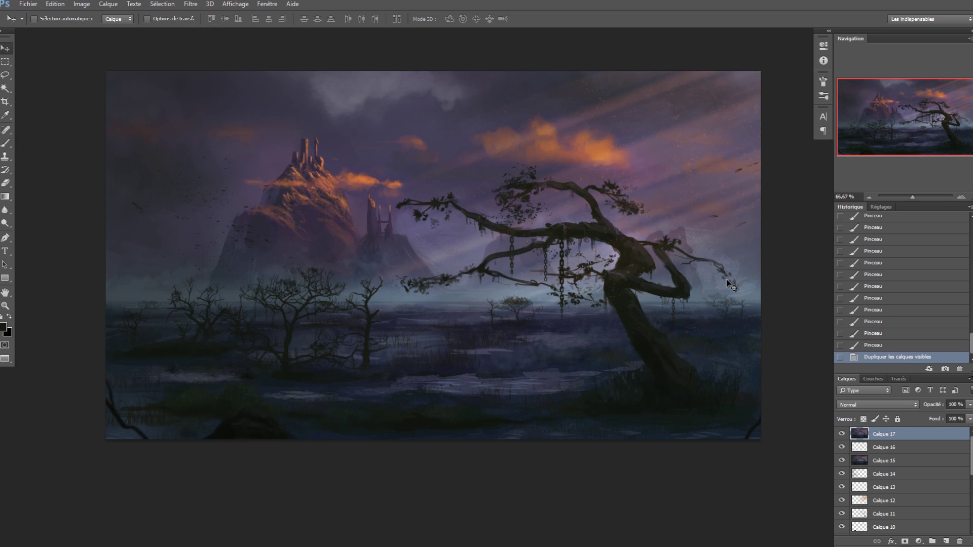